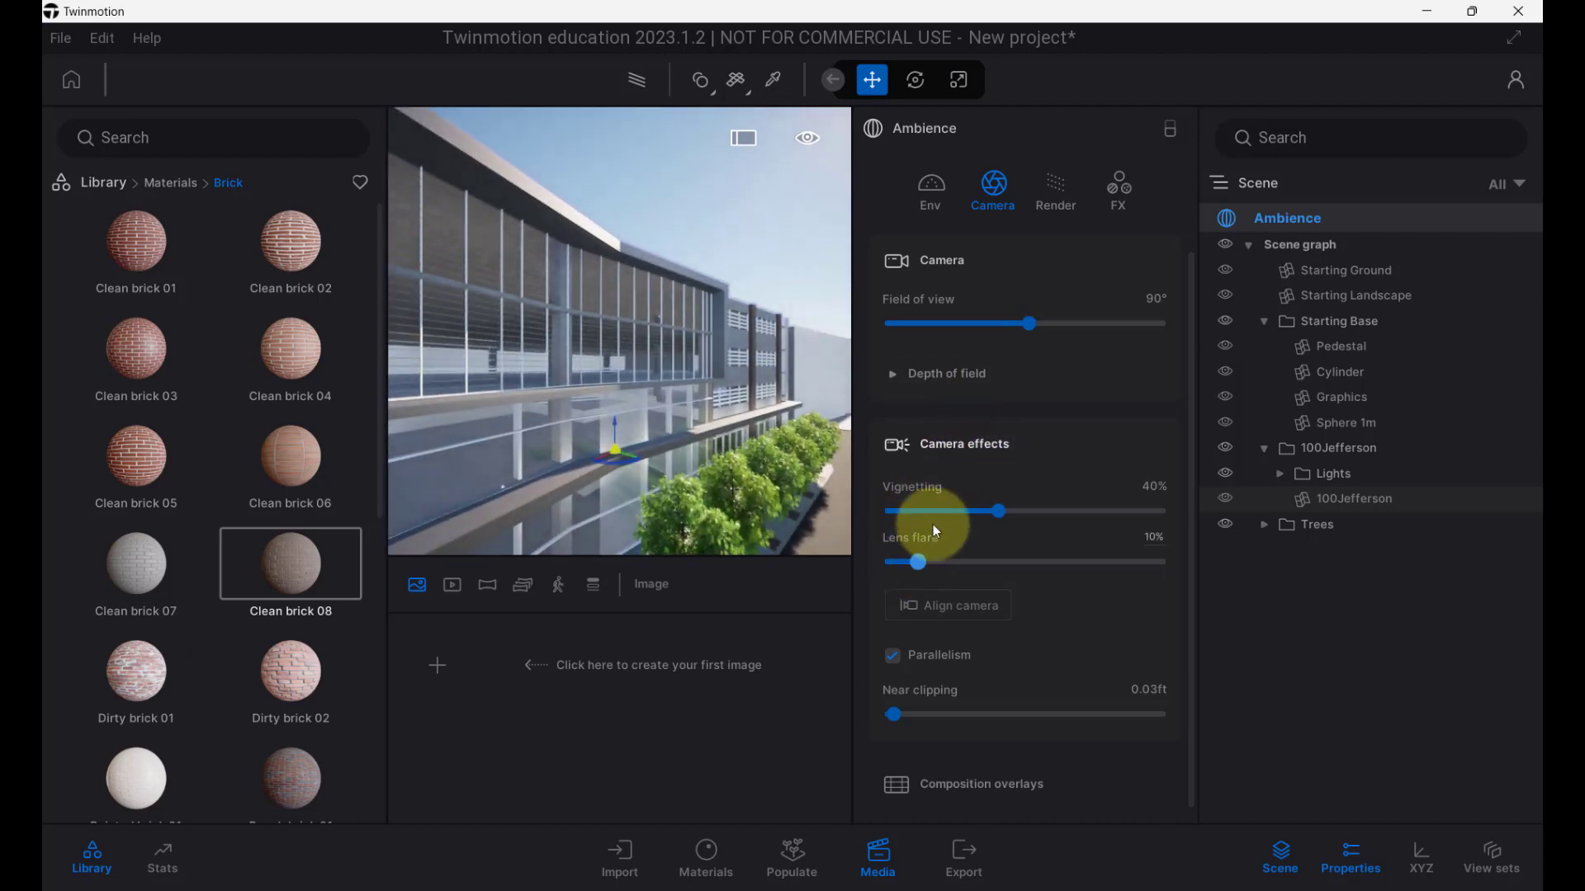
Switch the camera's Parallelism effect off and back on while comparing the building's vertical lines.
{"action": "left_click", "coordinate": [918, 660]}
{"action": "middle_click_drag", "start_coordinate": [704, 502], "coordinate": [711, 469]}
{"action": "mouse_move", "coordinate": [632, 424]}
{"action": "middle_mouse_down"}
{"action": "mouse_move", "coordinate": [640, 410]}
{"action": "mouse_move", "coordinate": [623, 424]}
{"action": "mouse_move", "coordinate": [636, 424]}
{"action": "middle_mouse_up"}
{"action": "left_click", "coordinate": [931, 667]}
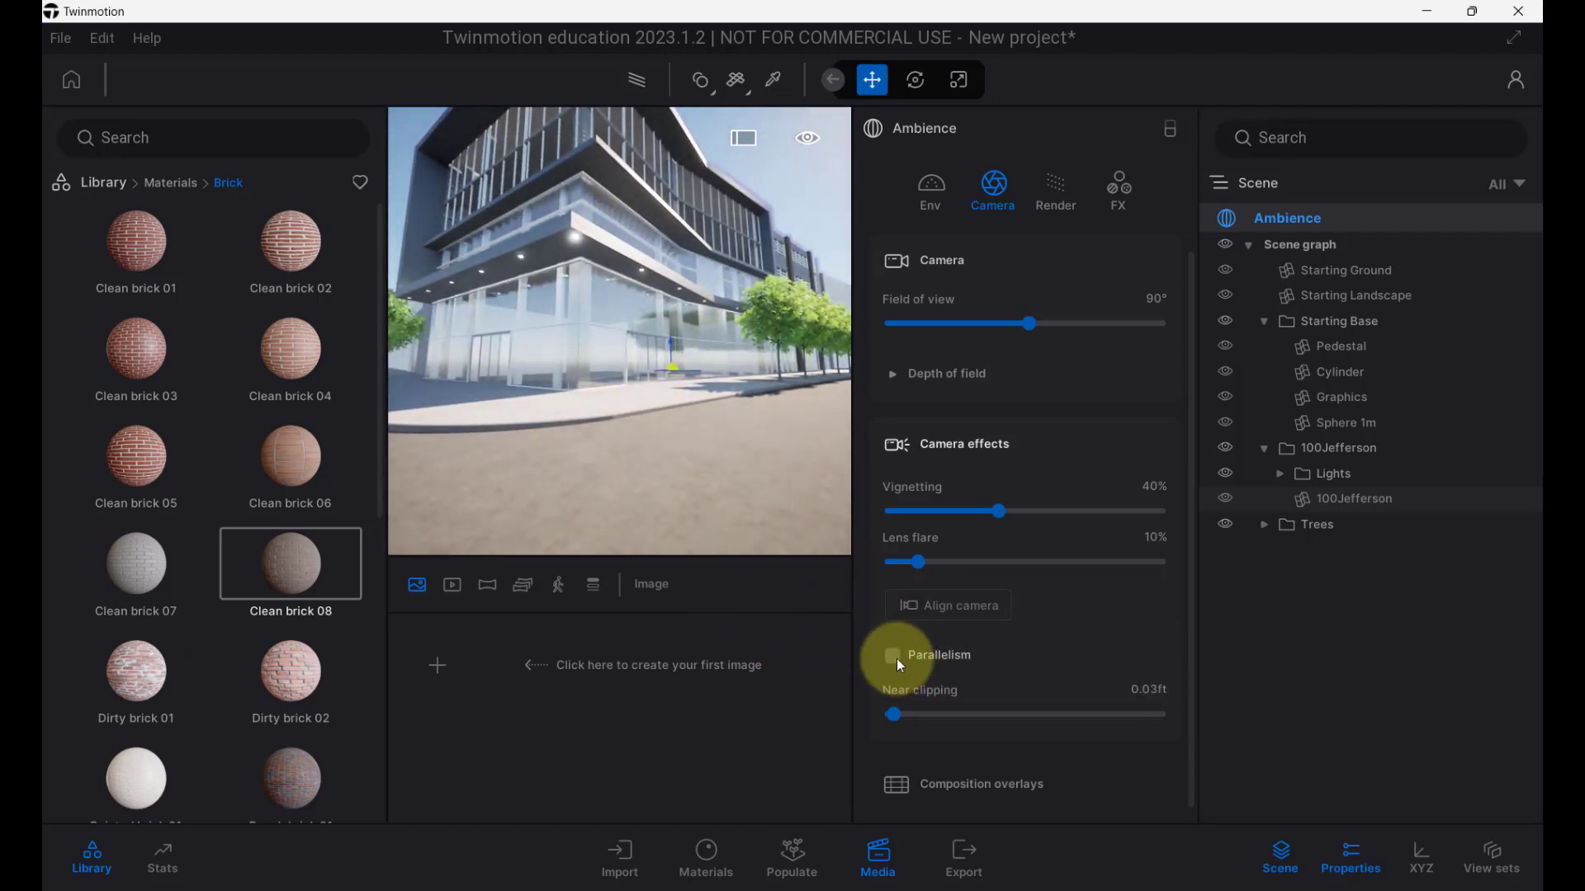
{"action": "middle_click_drag", "start_coordinate": [725, 459], "coordinate": [664, 352]}
Search the whole asset library for Reflection Probes.
{"action": "left_click", "coordinate": [106, 183]}
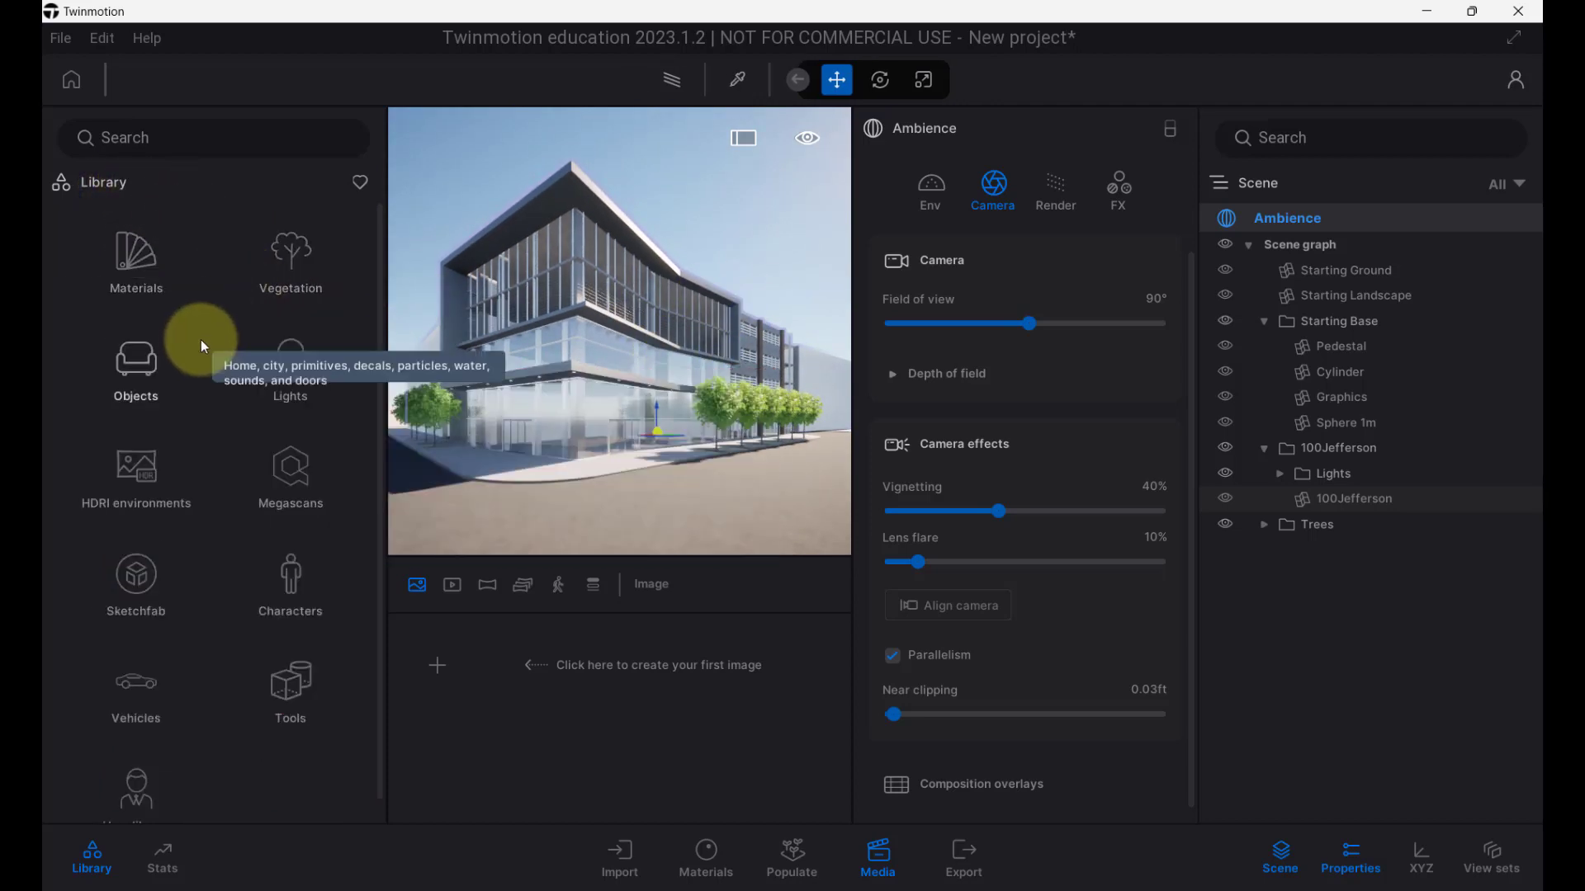
{"action": "left_click", "coordinate": [170, 139]}
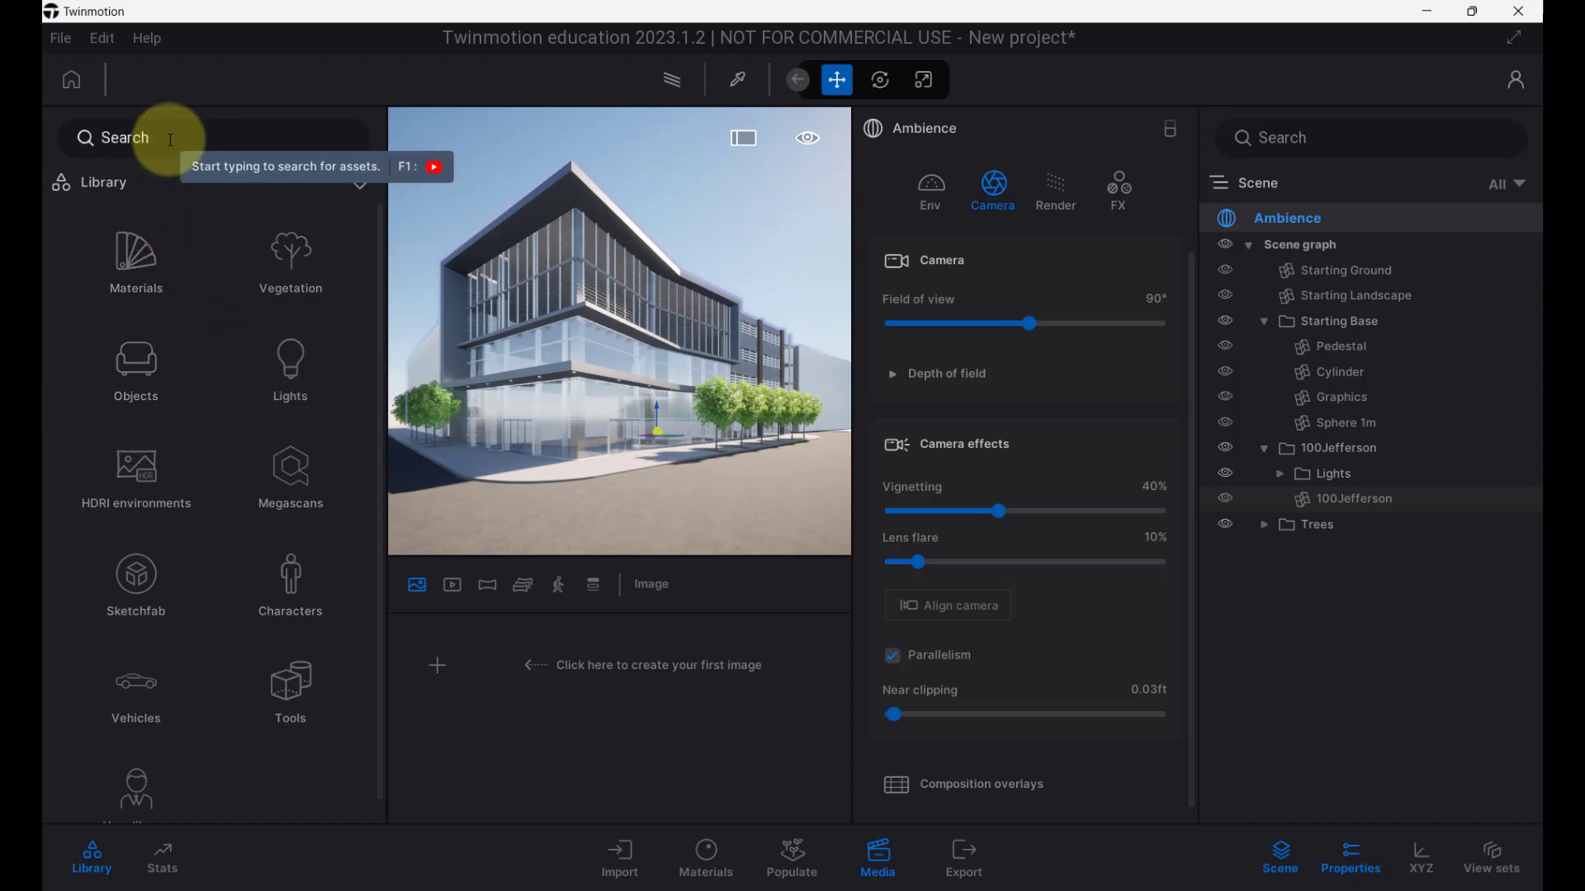
{"action": "type", "text": "refl"}
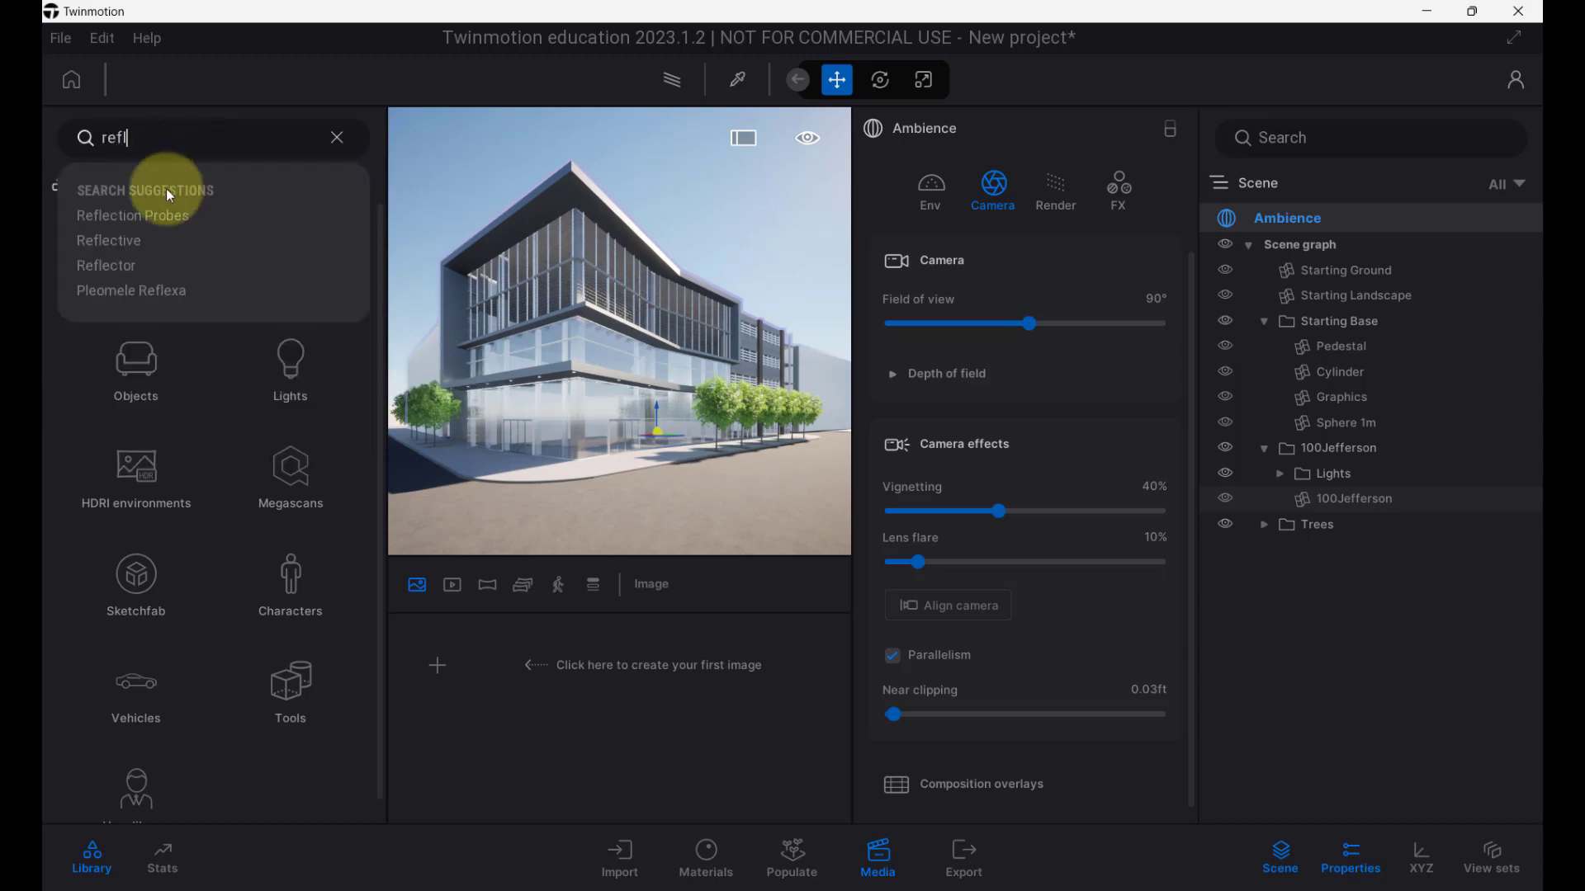
{"action": "left_click", "coordinate": [132, 216]}
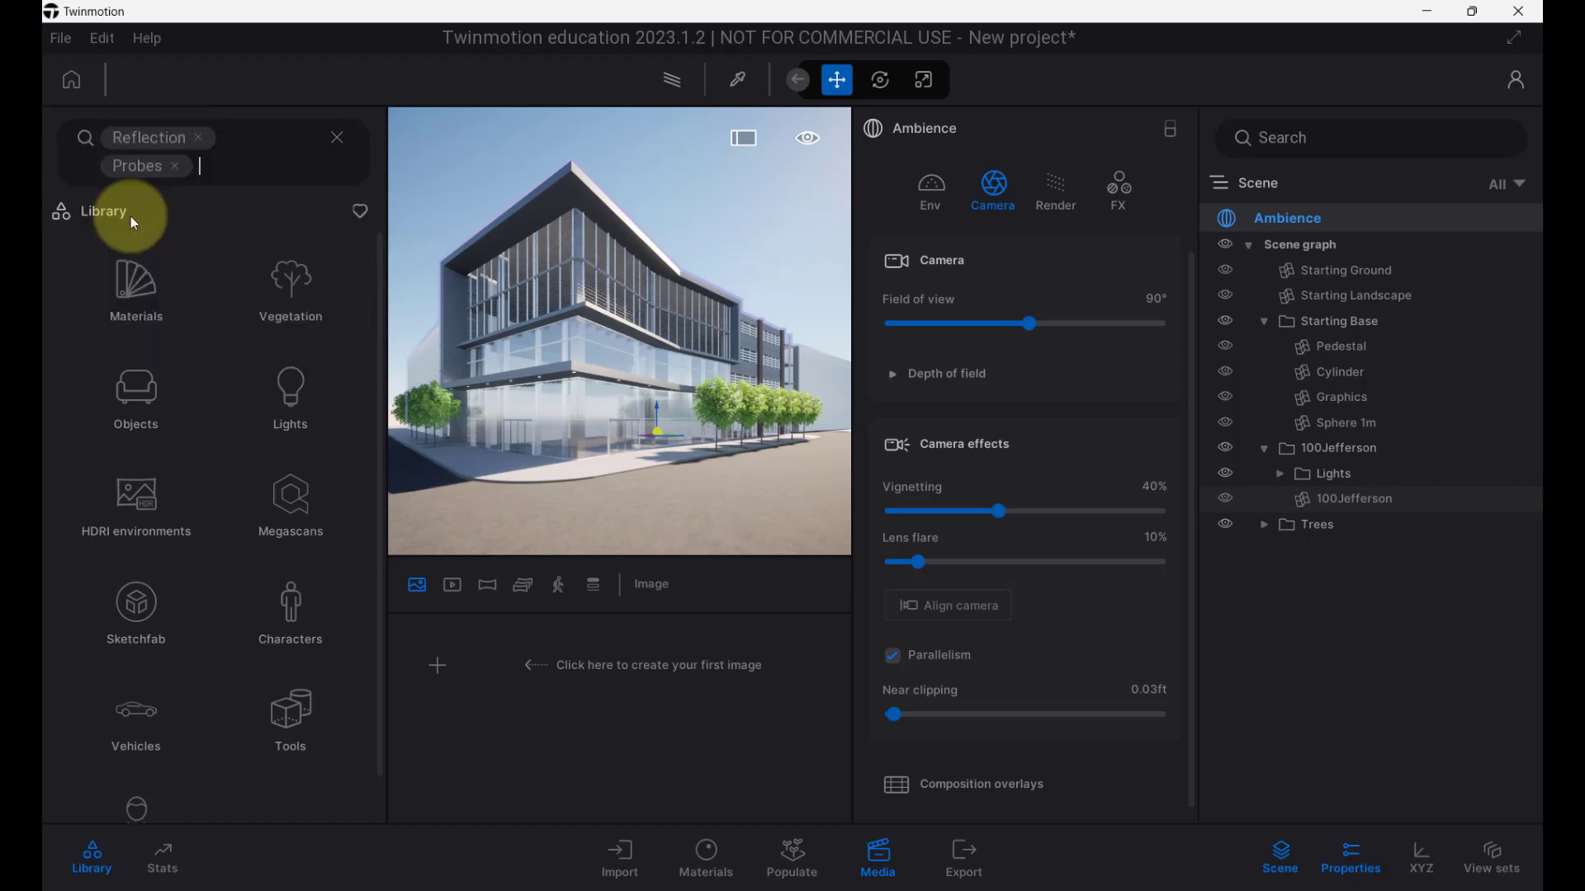
Place a Box Reflection Probe on the ground in front of the trees beside the building.
{"action": "left_click_drag", "start_coordinate": [141, 256], "coordinate": [711, 395]}
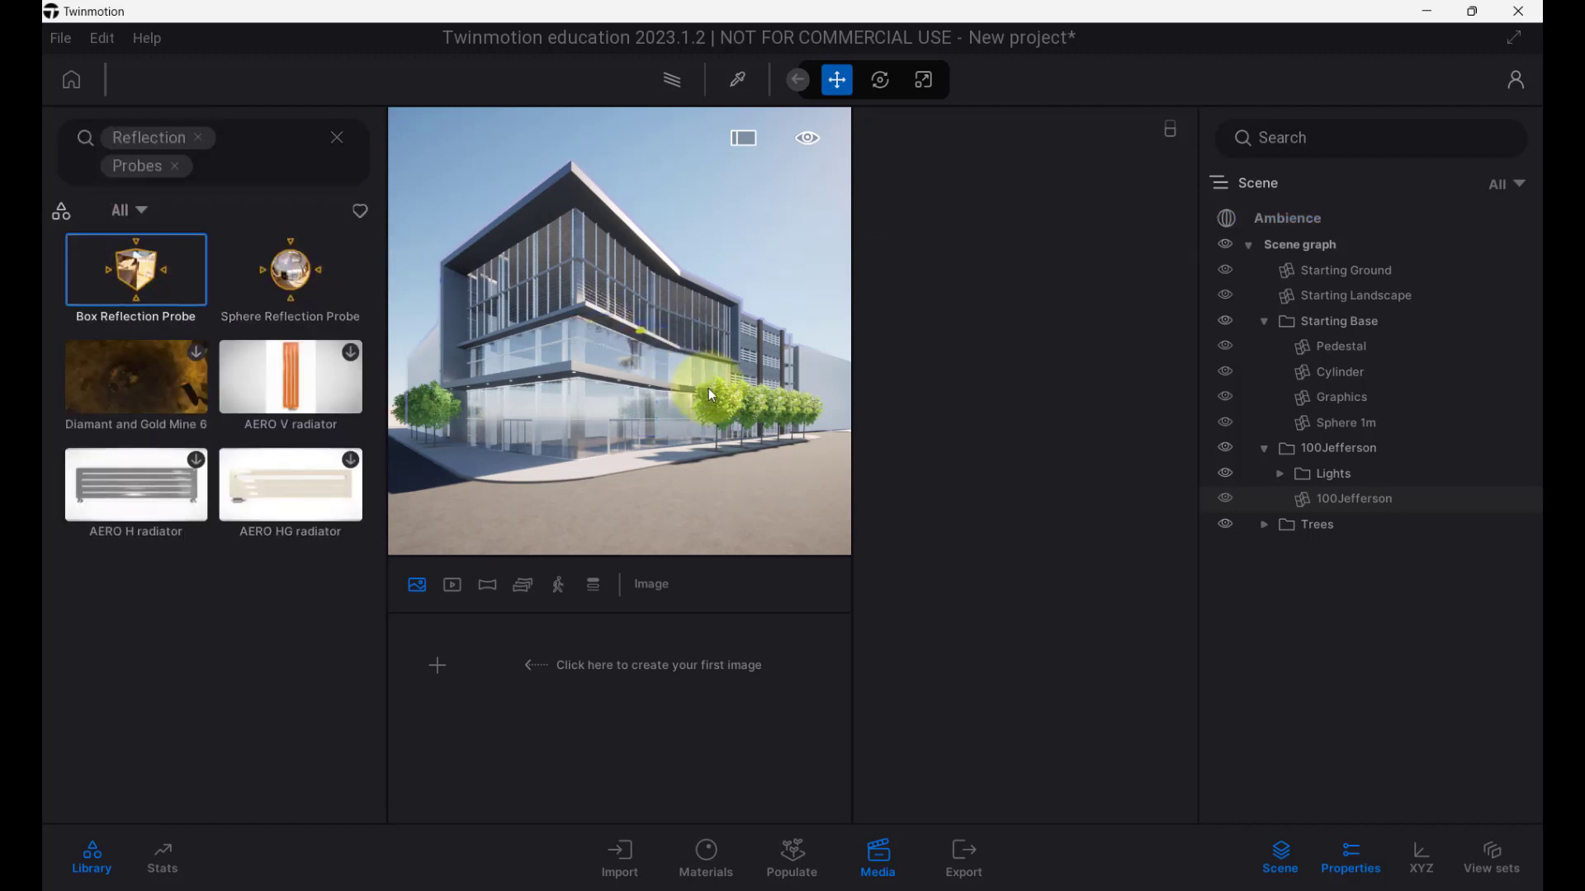
{"action": "left_click_drag", "start_coordinate": [718, 492], "coordinate": [746, 474]}
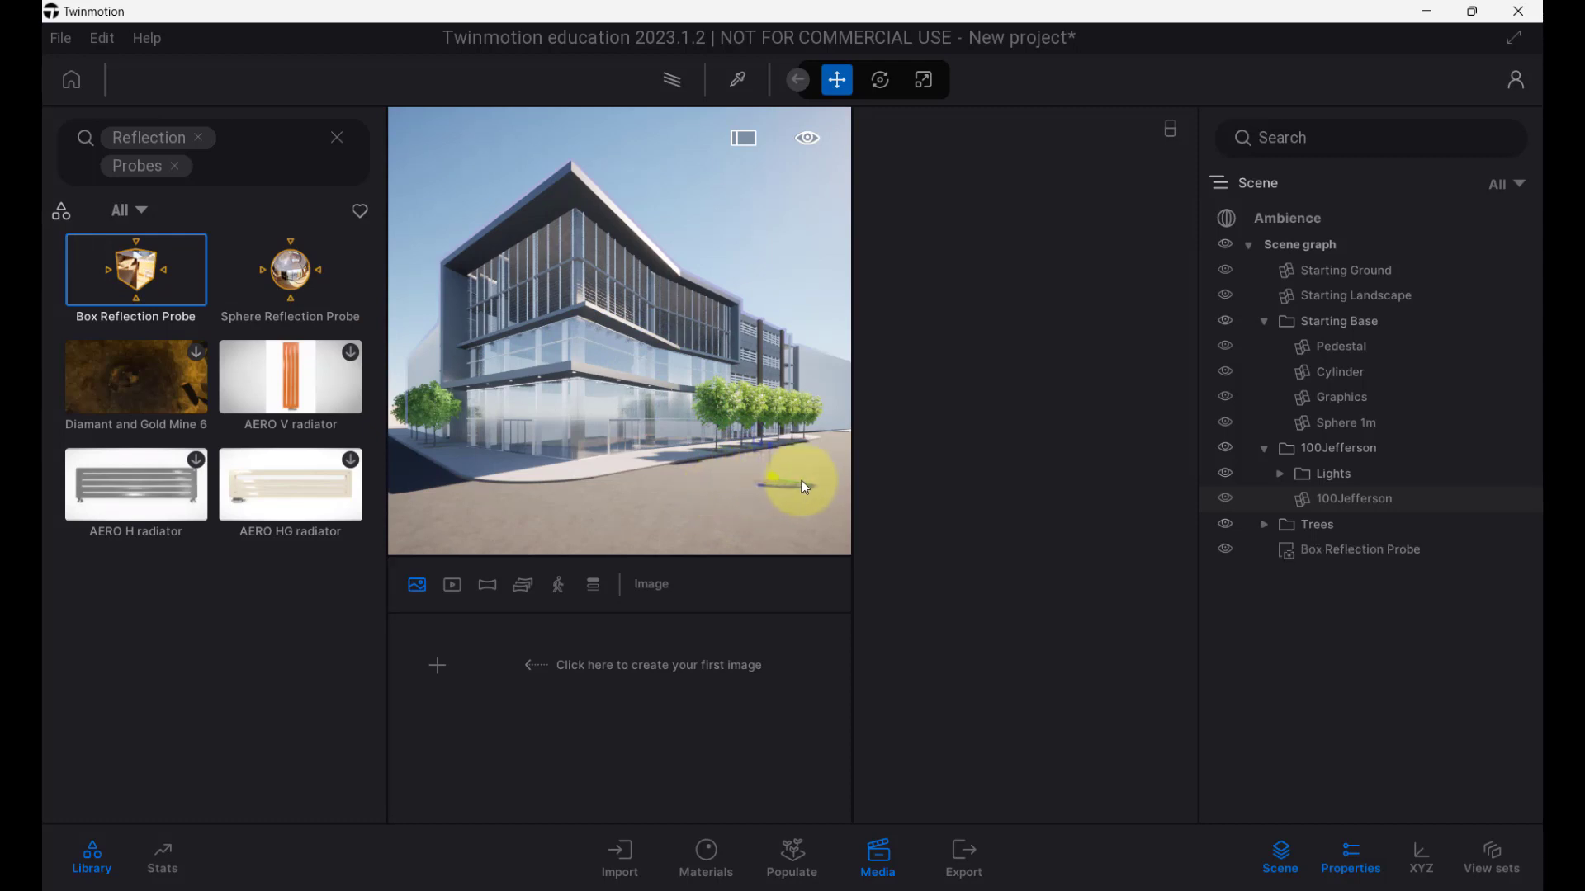
{"action": "left_click_drag", "start_coordinate": [778, 486], "coordinate": [1156, 492]}
Set the box reflection probe's size to about 37.43 ft and move it onto the building's front corner.
{"action": "left_click", "coordinate": [1309, 547]}
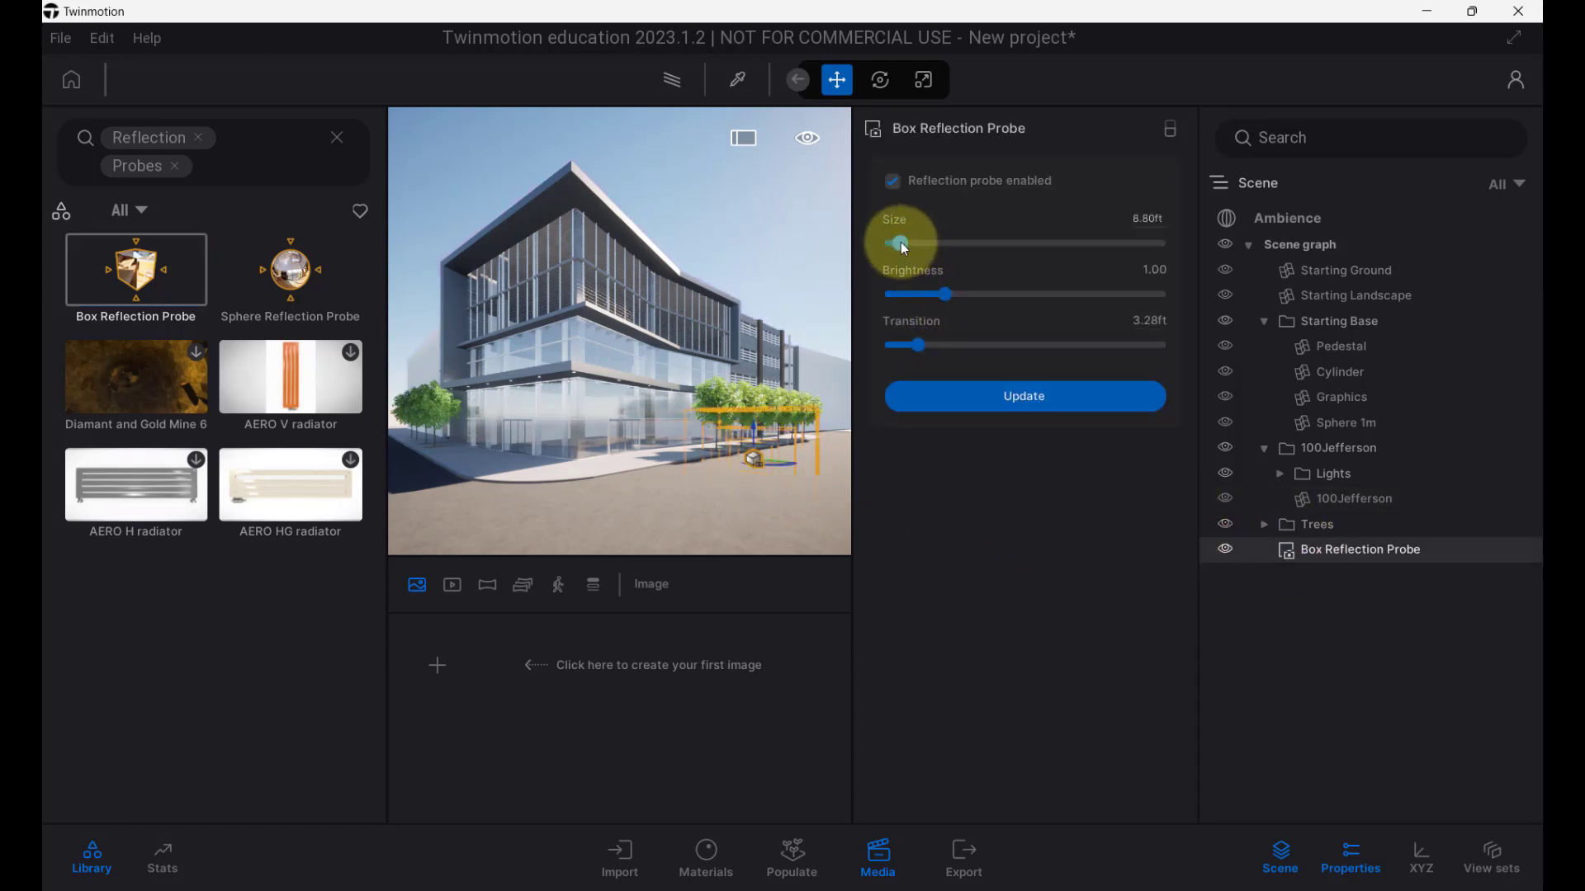
{"action": "left_click_drag", "start_coordinate": [898, 243], "coordinate": [950, 296]}
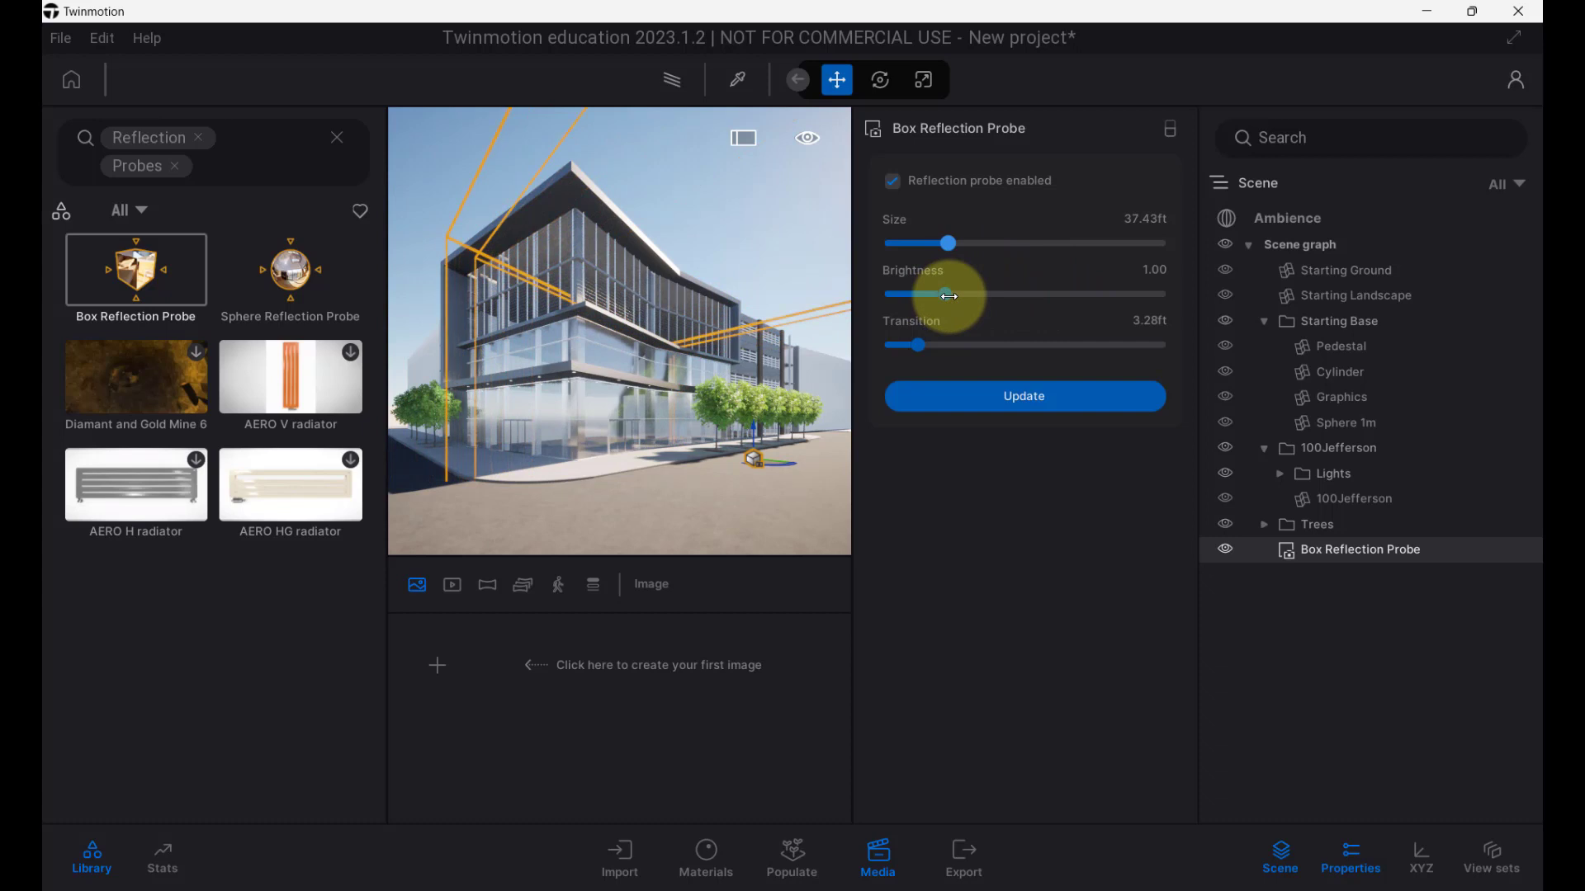
{"action": "scroll", "coordinate": [699, 363], "scroll_direction": "down", "scroll_amount": 2}
{"action": "key", "text": "e"}
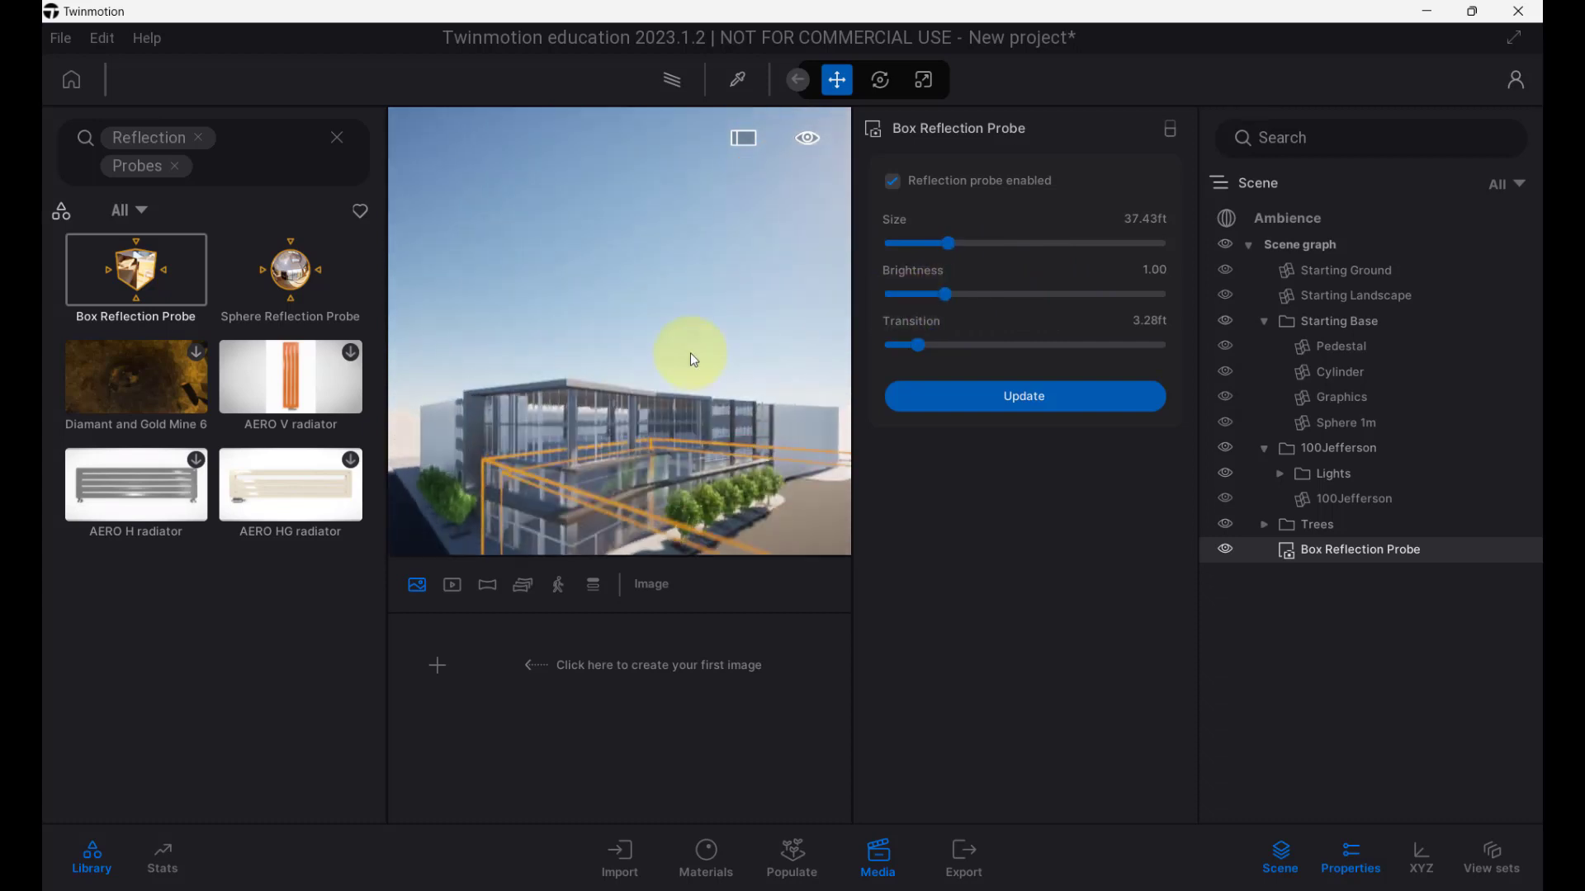
{"action": "scroll", "coordinate": [691, 340], "scroll_direction": "down", "scroll_amount": 5}
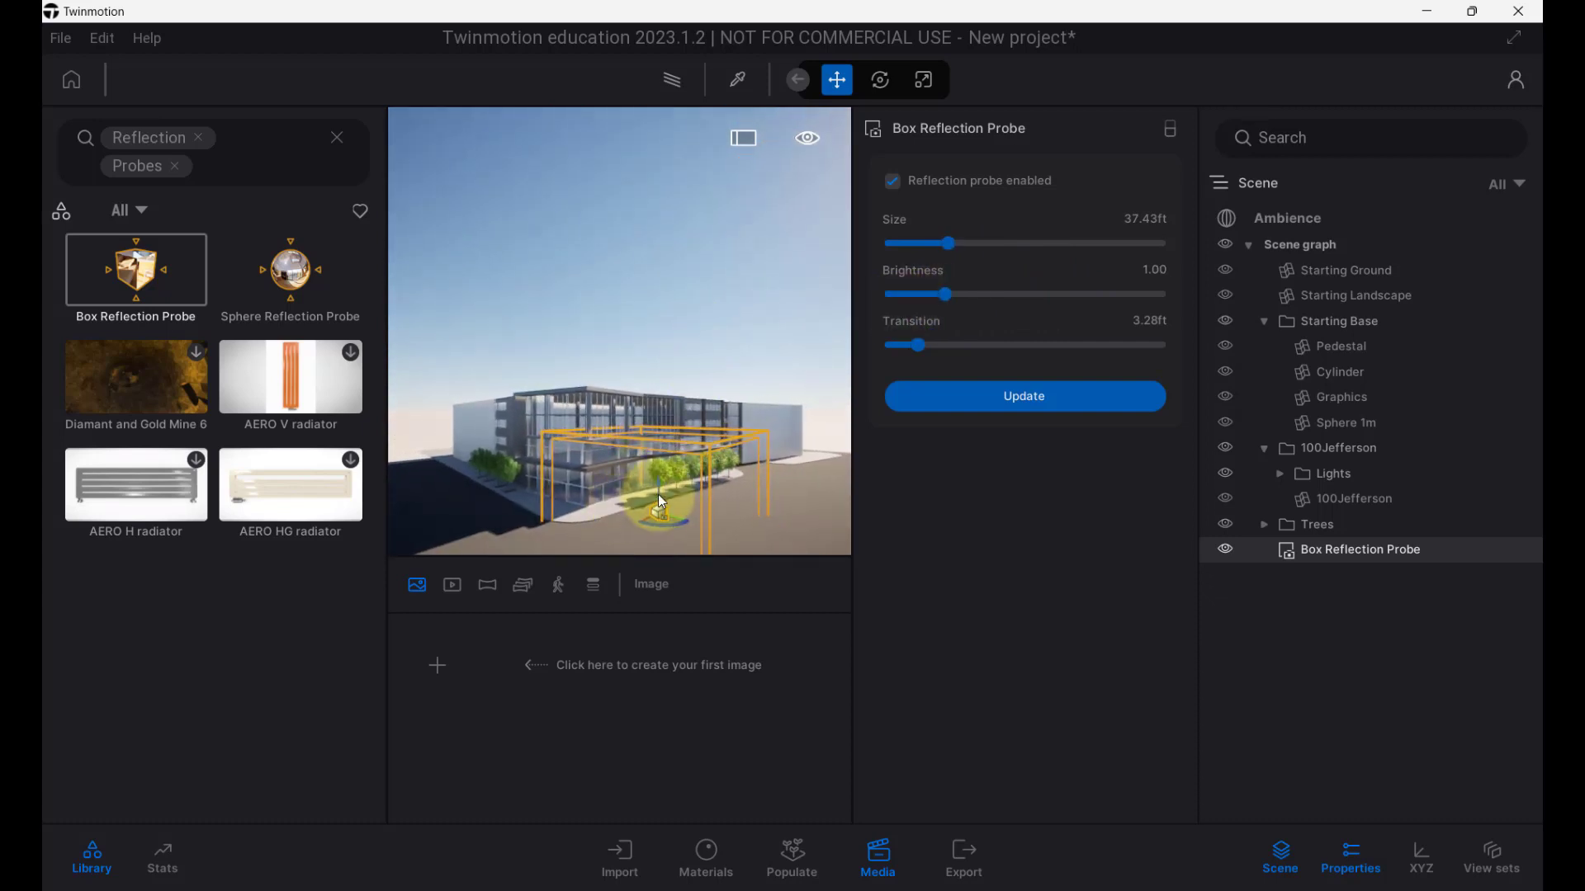
{"action": "left_click_drag", "start_coordinate": [646, 520], "coordinate": [596, 460]}
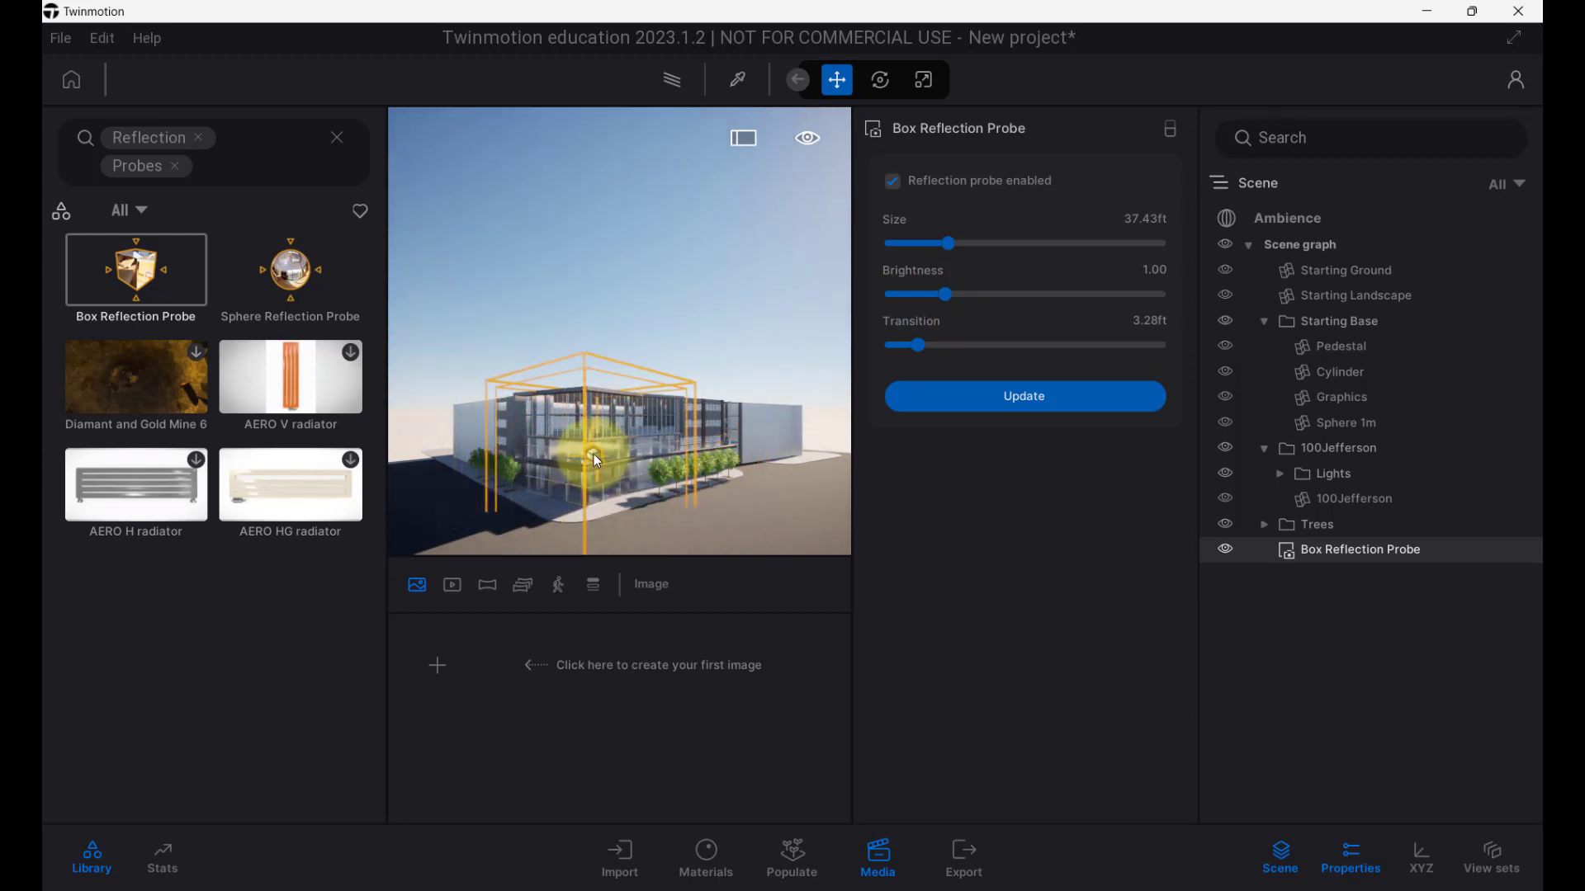
Enlarge the box reflection probe to about 102.20 ft and update its reflections.
{"action": "left_click_drag", "start_coordinate": [949, 242], "coordinate": [1056, 246]}
{"action": "left_click", "coordinate": [1016, 392]}
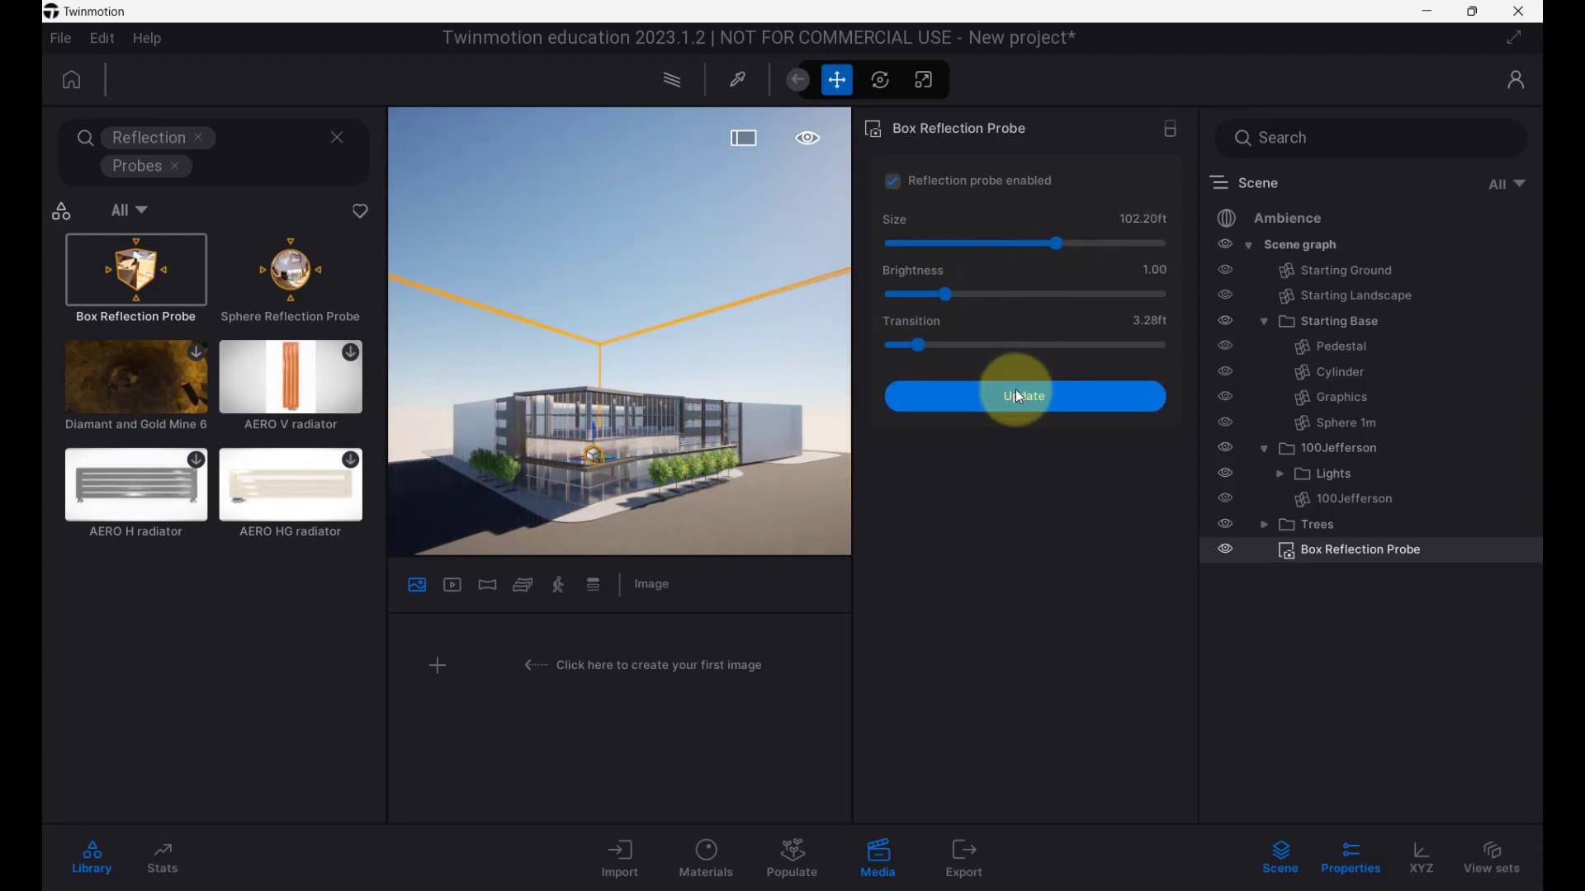
{"action": "left_click_drag", "start_coordinate": [595, 538], "coordinate": [691, 353]}
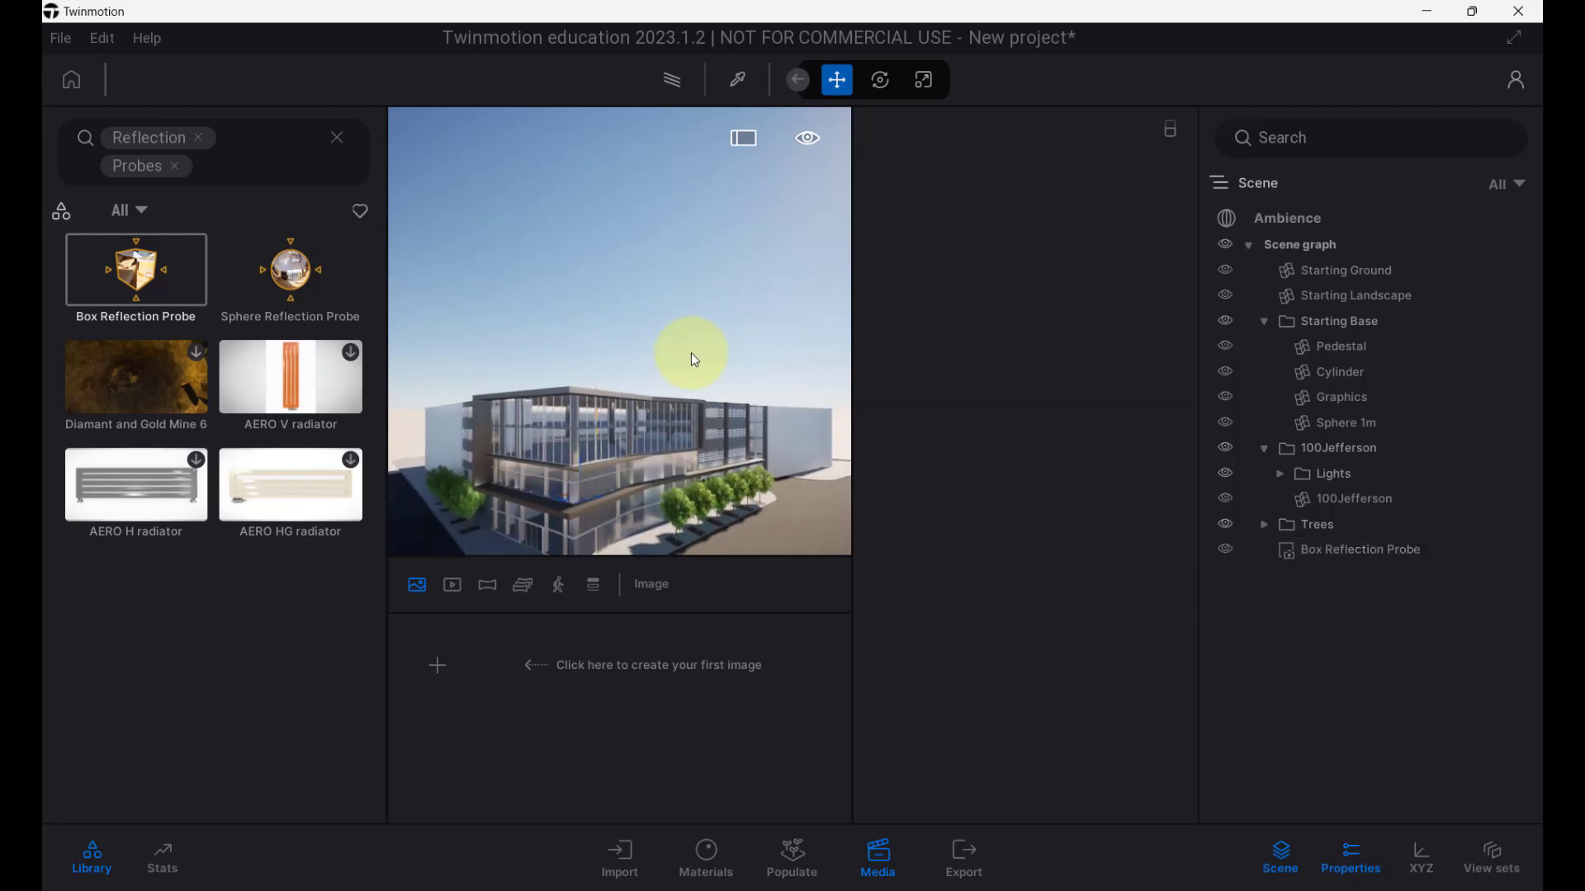
{"action": "mouse_move", "coordinate": [666, 495]}
{"action": "left_mouse_down"}
{"action": "mouse_move", "coordinate": [670, 474]}
{"action": "mouse_move", "coordinate": [680, 484]}
{"action": "mouse_move", "coordinate": [663, 350]}
{"action": "mouse_move", "coordinate": [612, 213]}
{"action": "mouse_move", "coordinate": [652, 245]}
{"action": "mouse_move", "coordinate": [690, 208]}
{"action": "mouse_move", "coordinate": [692, 330]}
{"action": "mouse_move", "coordinate": [625, 371]}
{"action": "mouse_move", "coordinate": [520, 382]}
{"action": "mouse_move", "coordinate": [634, 364]}
{"action": "left_mouse_up"}
{"action": "left_click", "coordinate": [691, 213]}
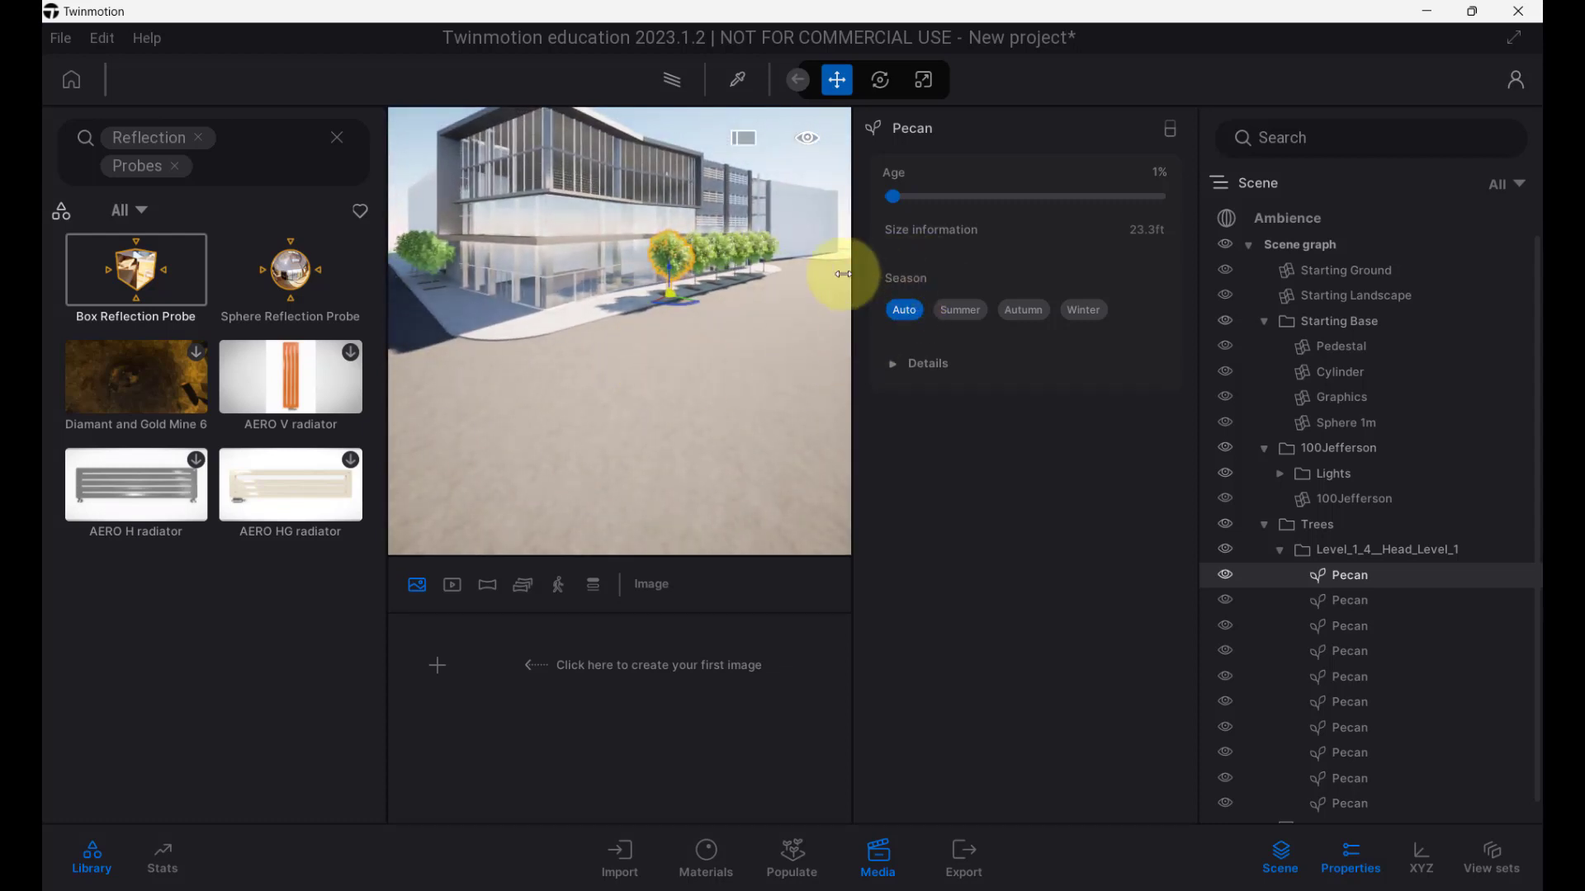
{"action": "left_click", "coordinate": [642, 334]}
{"action": "left_click_drag", "start_coordinate": [660, 345], "coordinate": [725, 344]}
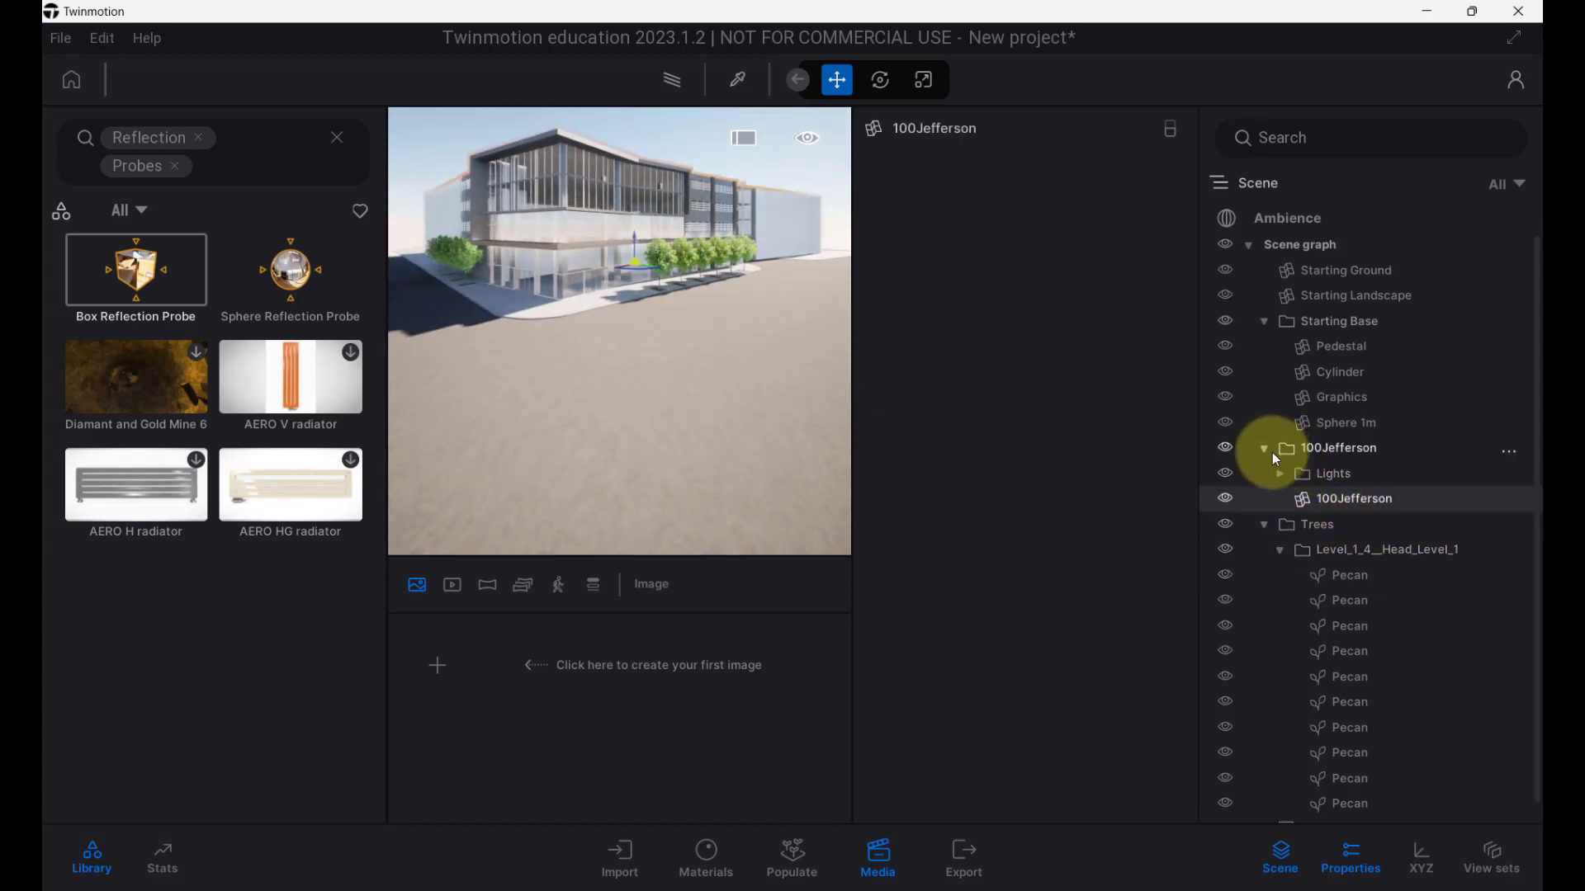
Collapse the Starting Base and Trees folders in the scene graph and select the Box Reflection Probe.
{"action": "left_click", "coordinate": [1248, 245]}
{"action": "left_click", "coordinate": [1250, 244]}
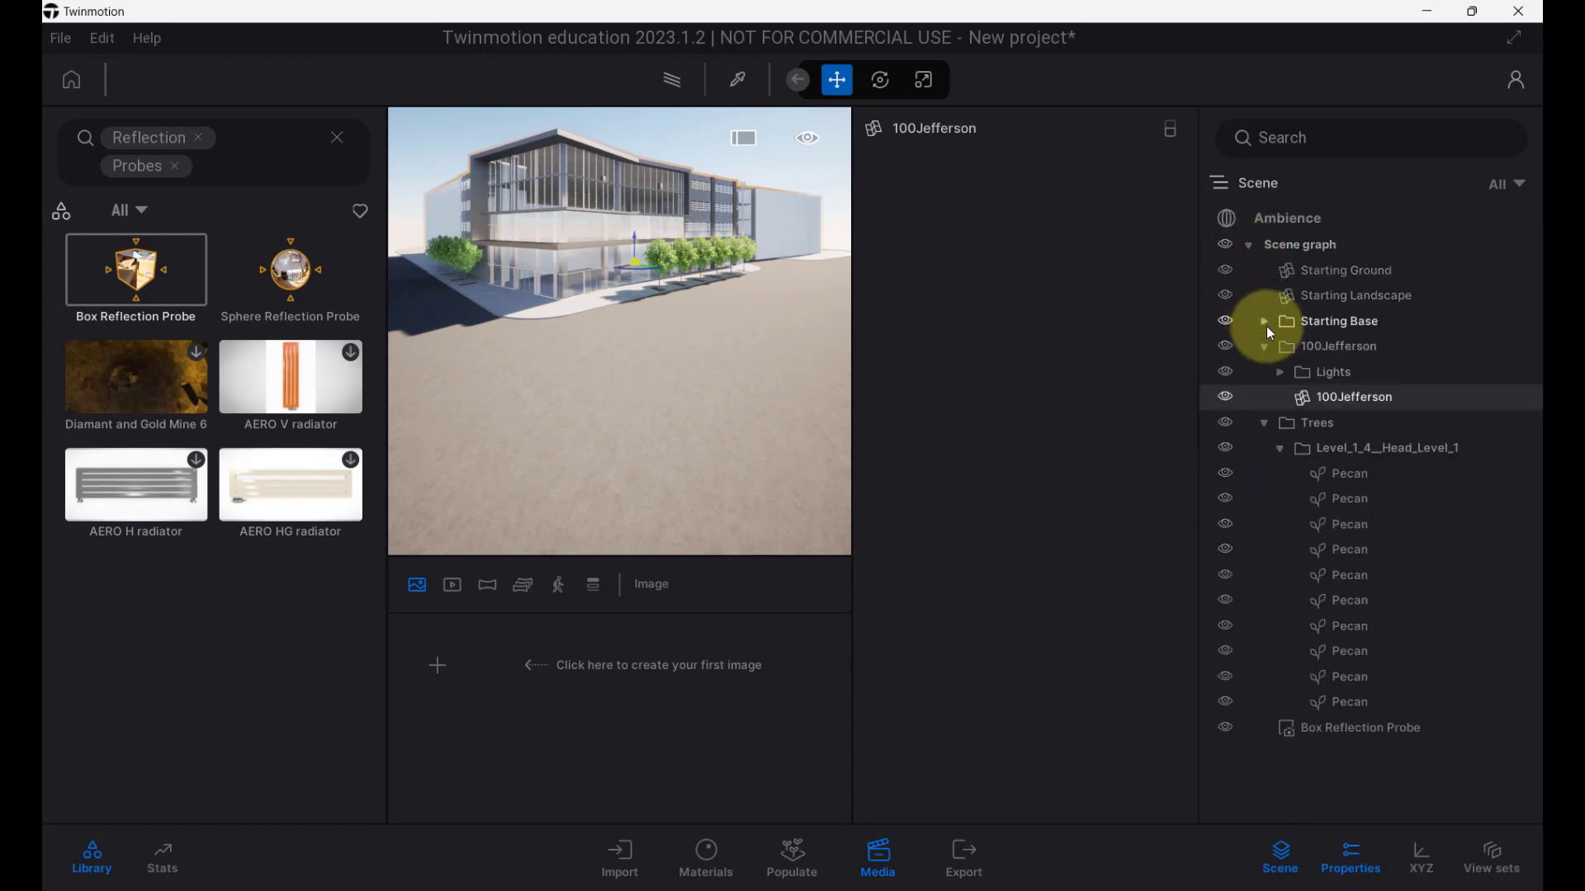
{"action": "left_click", "coordinate": [1265, 424]}
{"action": "left_click", "coordinate": [1292, 453]}
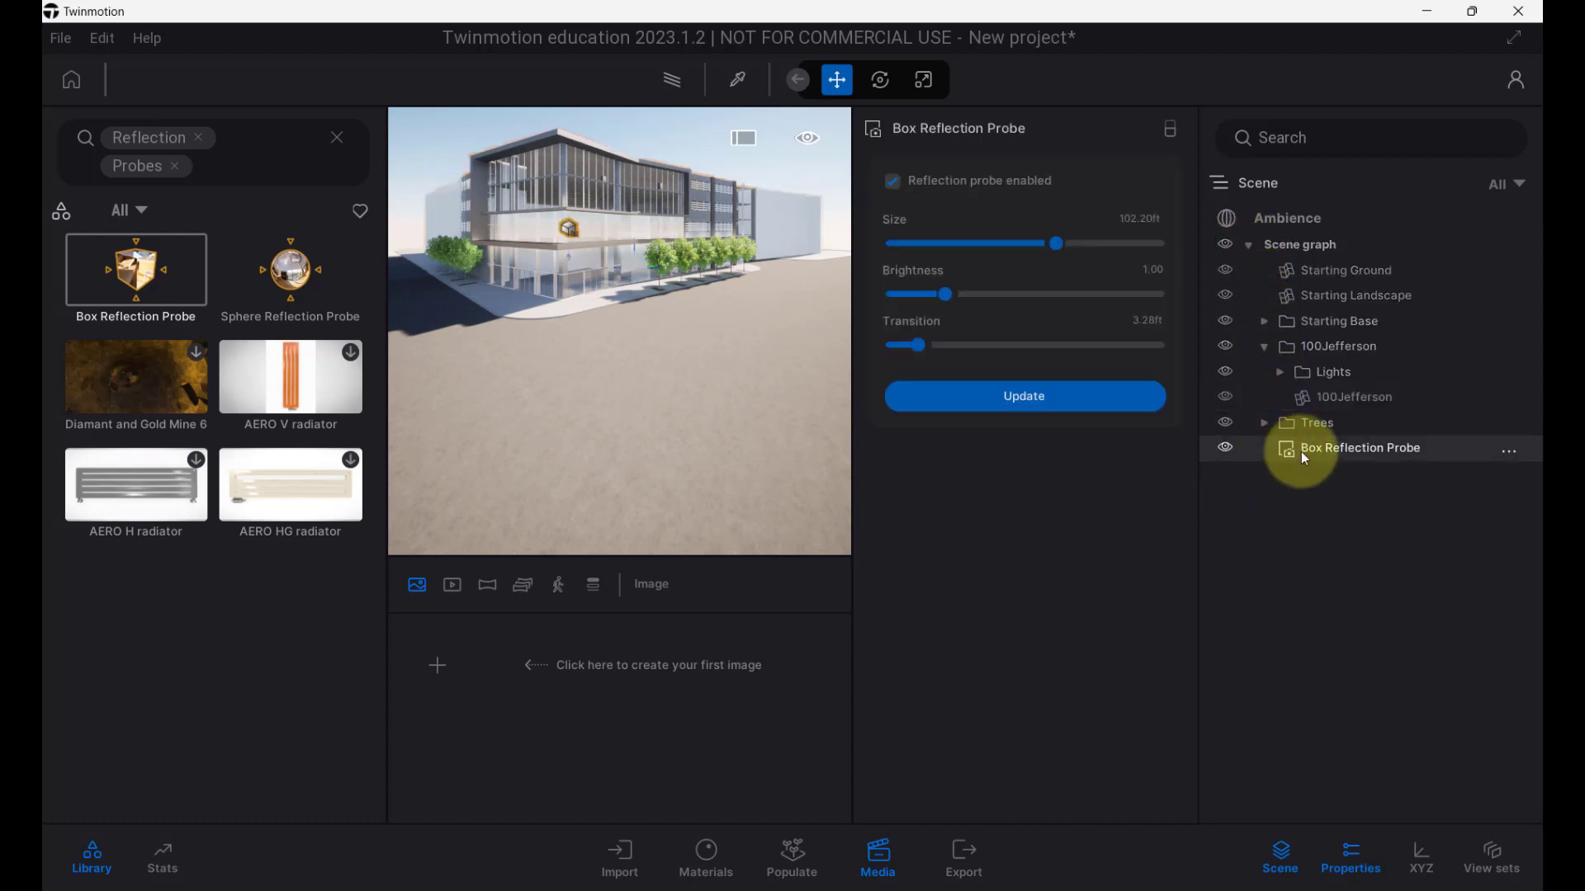
Reorder the Box Reflection Probe to the first position under the Scene graph root and update it.
{"action": "left_click_drag", "start_coordinate": [1291, 231], "coordinate": [1294, 254]}
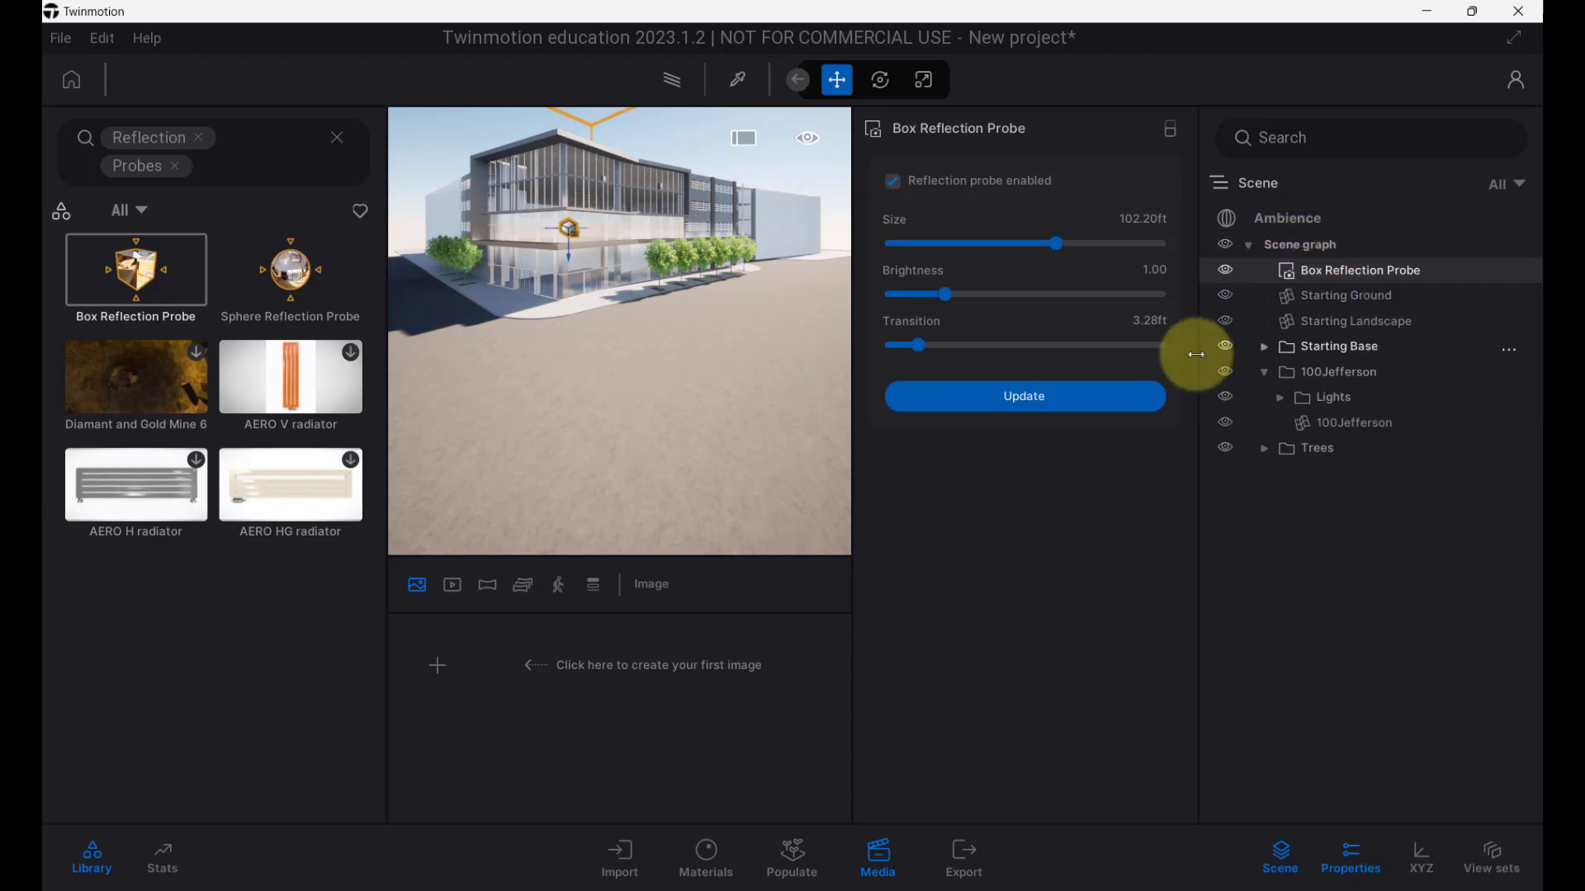
{"action": "left_click", "coordinate": [1078, 406]}
{"action": "left_click", "coordinate": [1081, 402]}
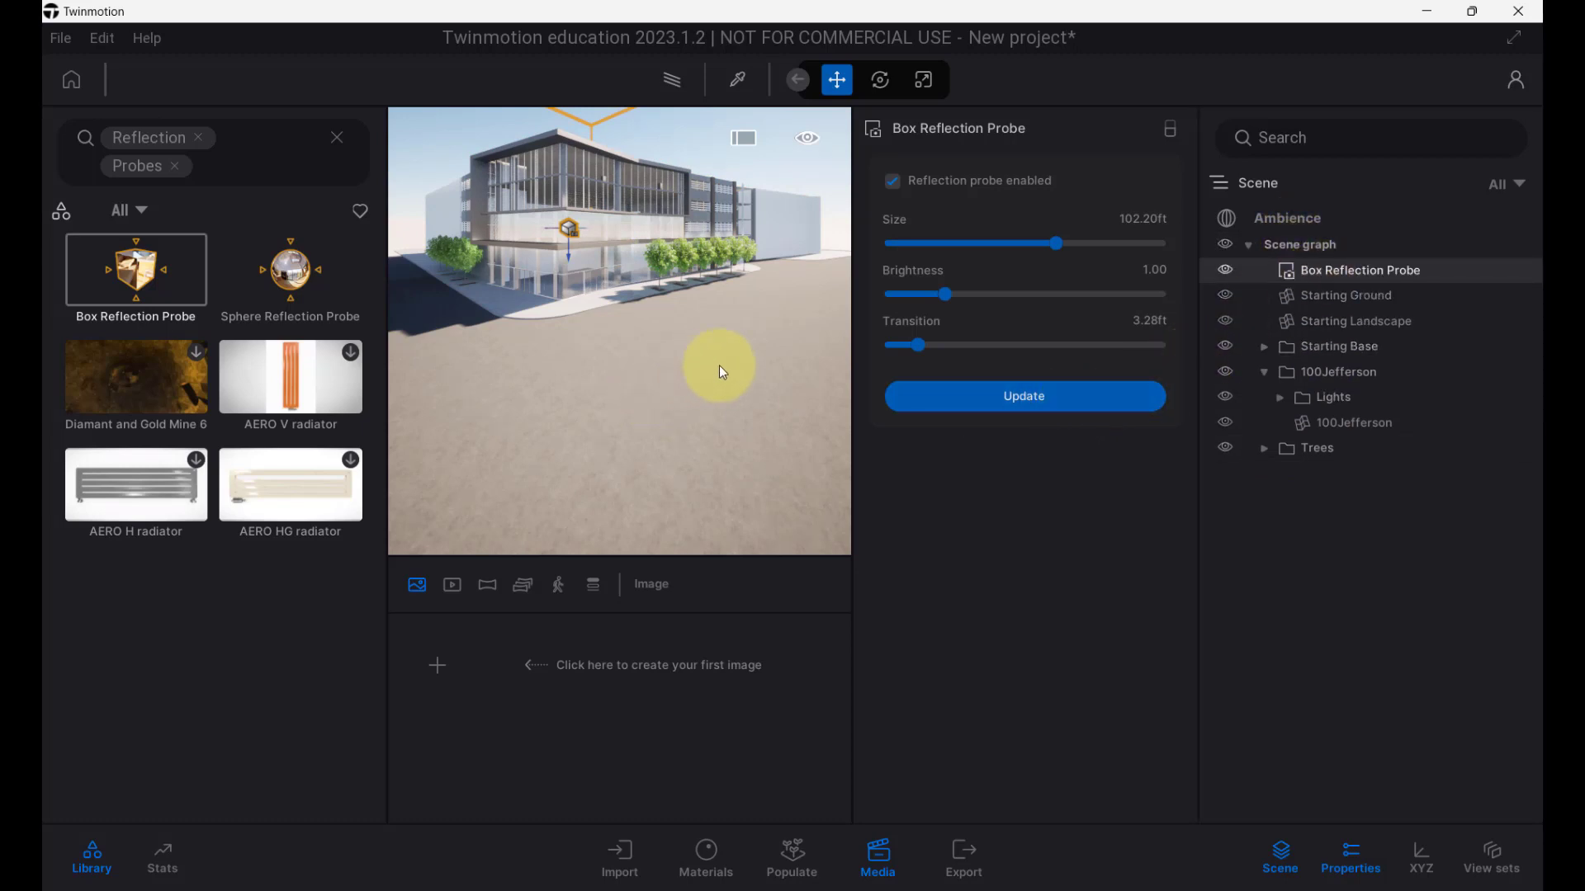
Reduce the probe's size to about 25.22 ft, move it outside in front of the tree-lined facade, and update it.
{"action": "scroll", "coordinate": [720, 365], "scroll_direction": "down", "scroll_amount": 2}
{"action": "left_click_drag", "start_coordinate": [1057, 246], "coordinate": [926, 245]}
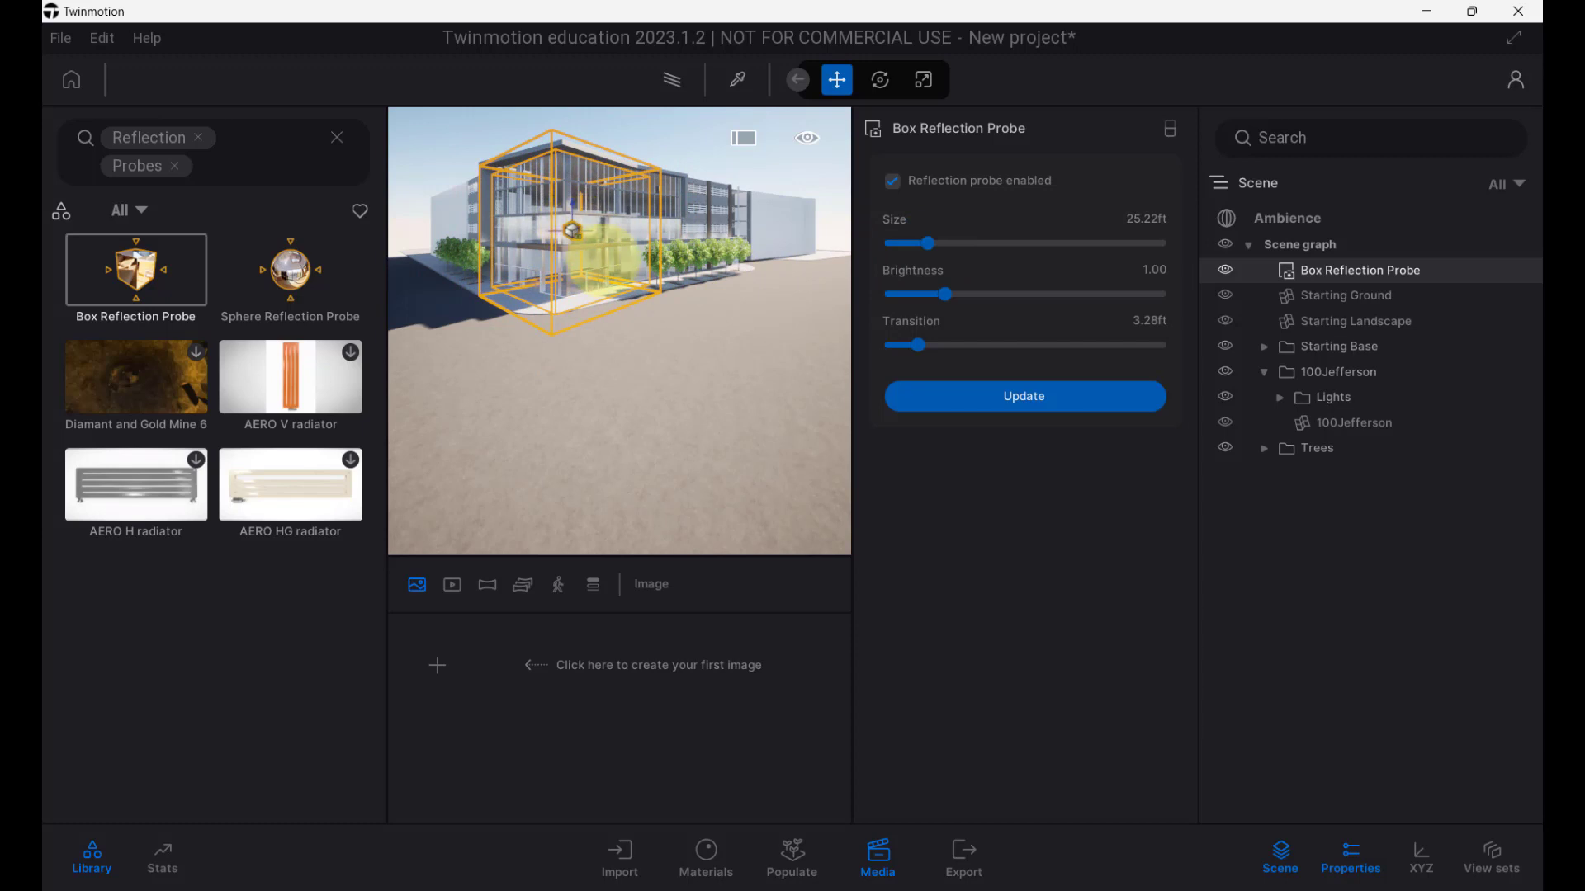
{"action": "middle_click_drag", "start_coordinate": [605, 260], "coordinate": [589, 260]}
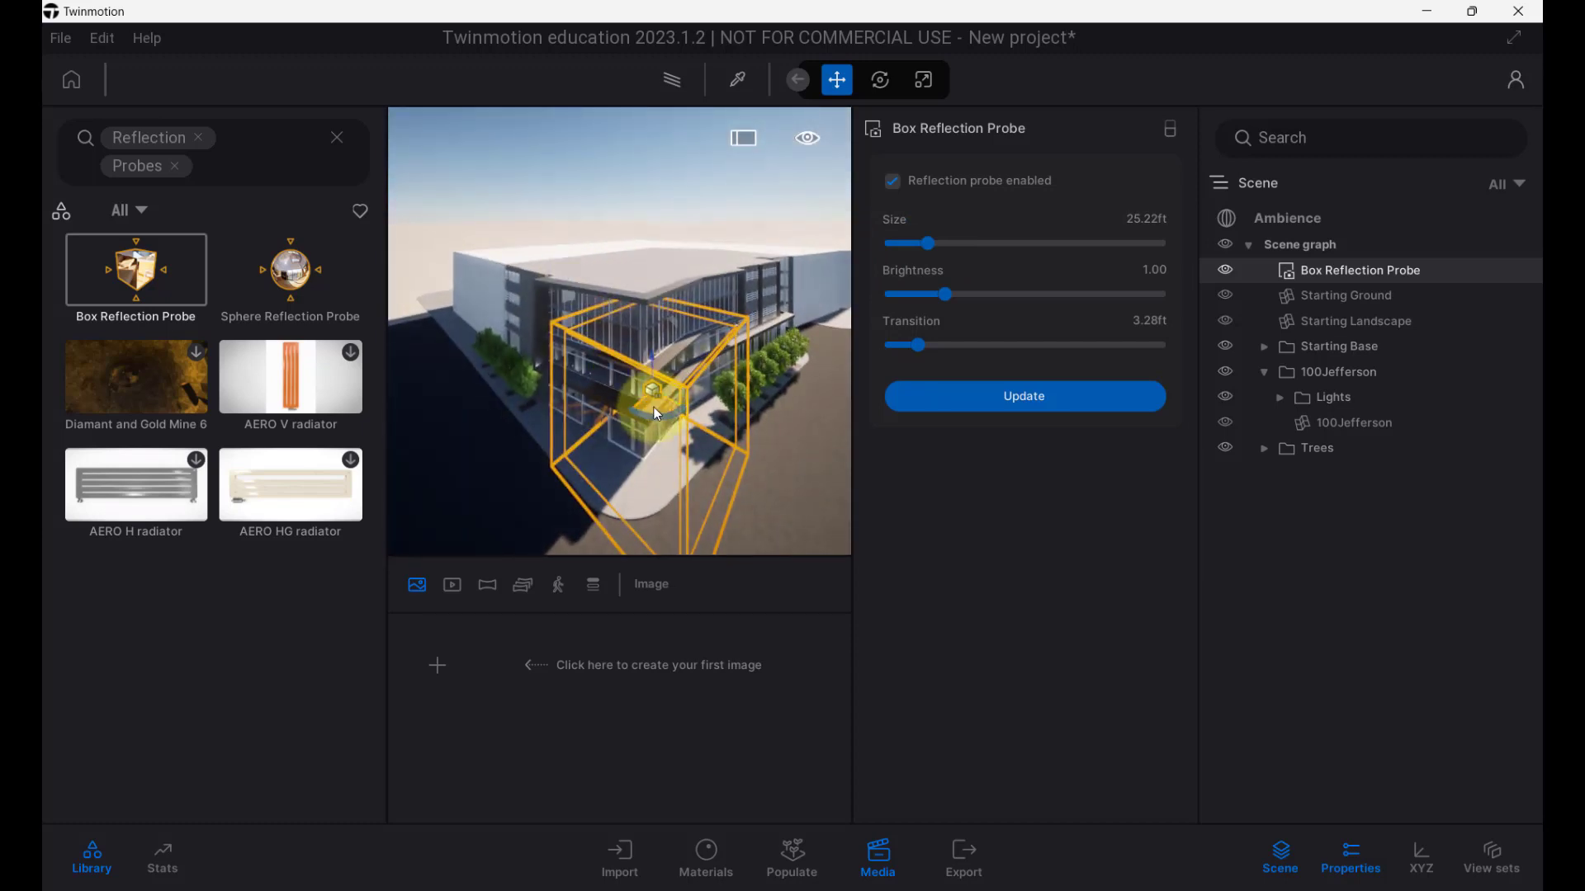
{"action": "left_click_drag", "start_coordinate": [654, 408], "coordinate": [784, 434]}
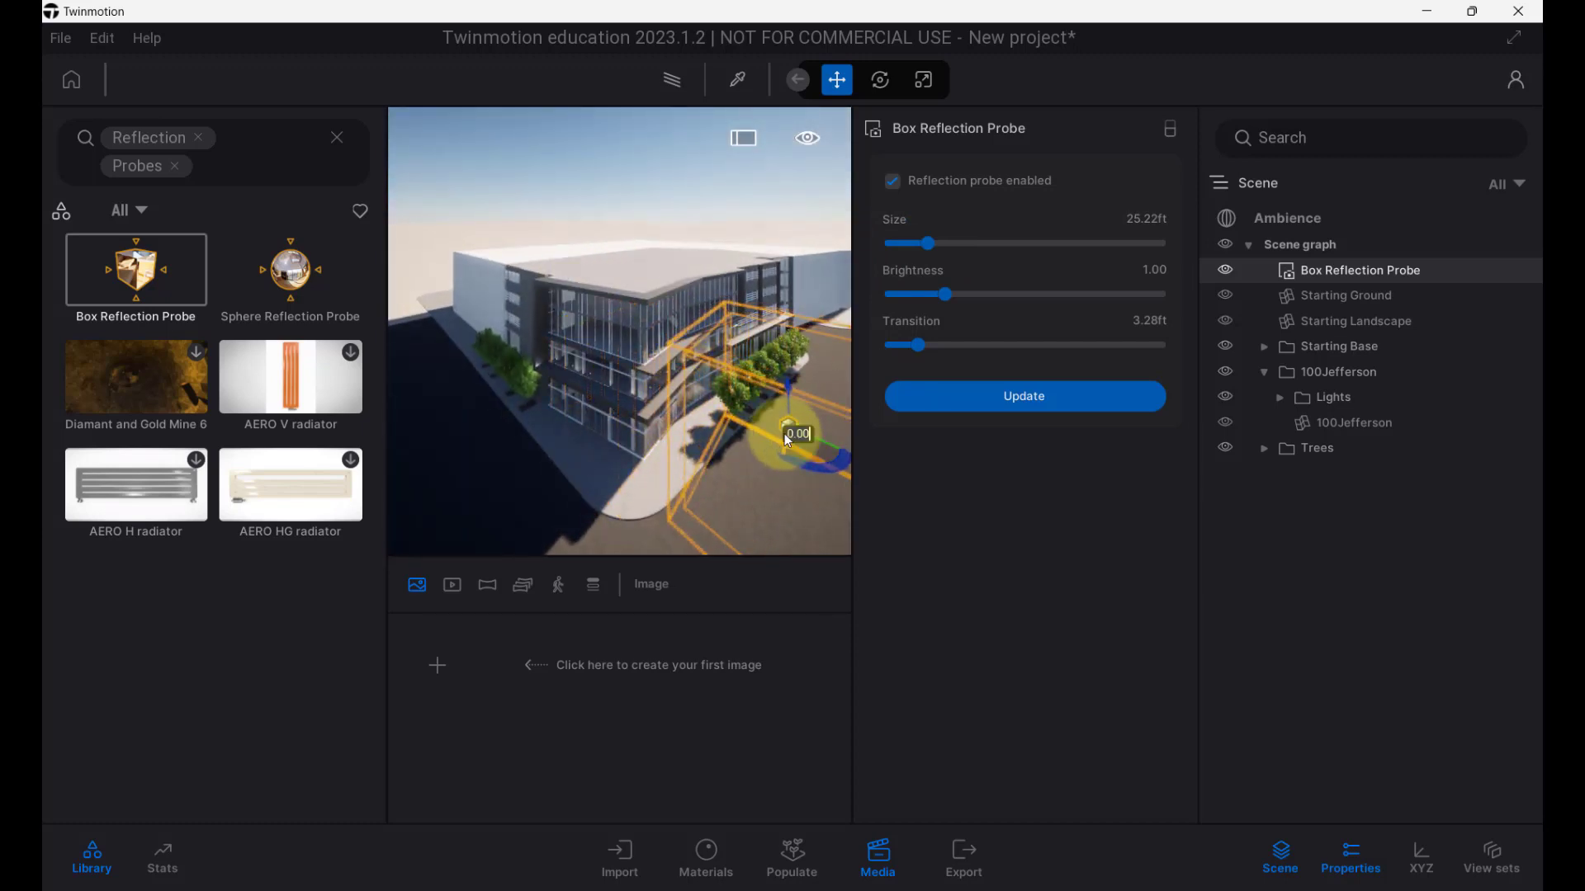
{"action": "scroll", "coordinate": [765, 450], "scroll_direction": "down", "scroll_amount": 3}
{"action": "middle_click_drag", "start_coordinate": [762, 450], "coordinate": [768, 451]}
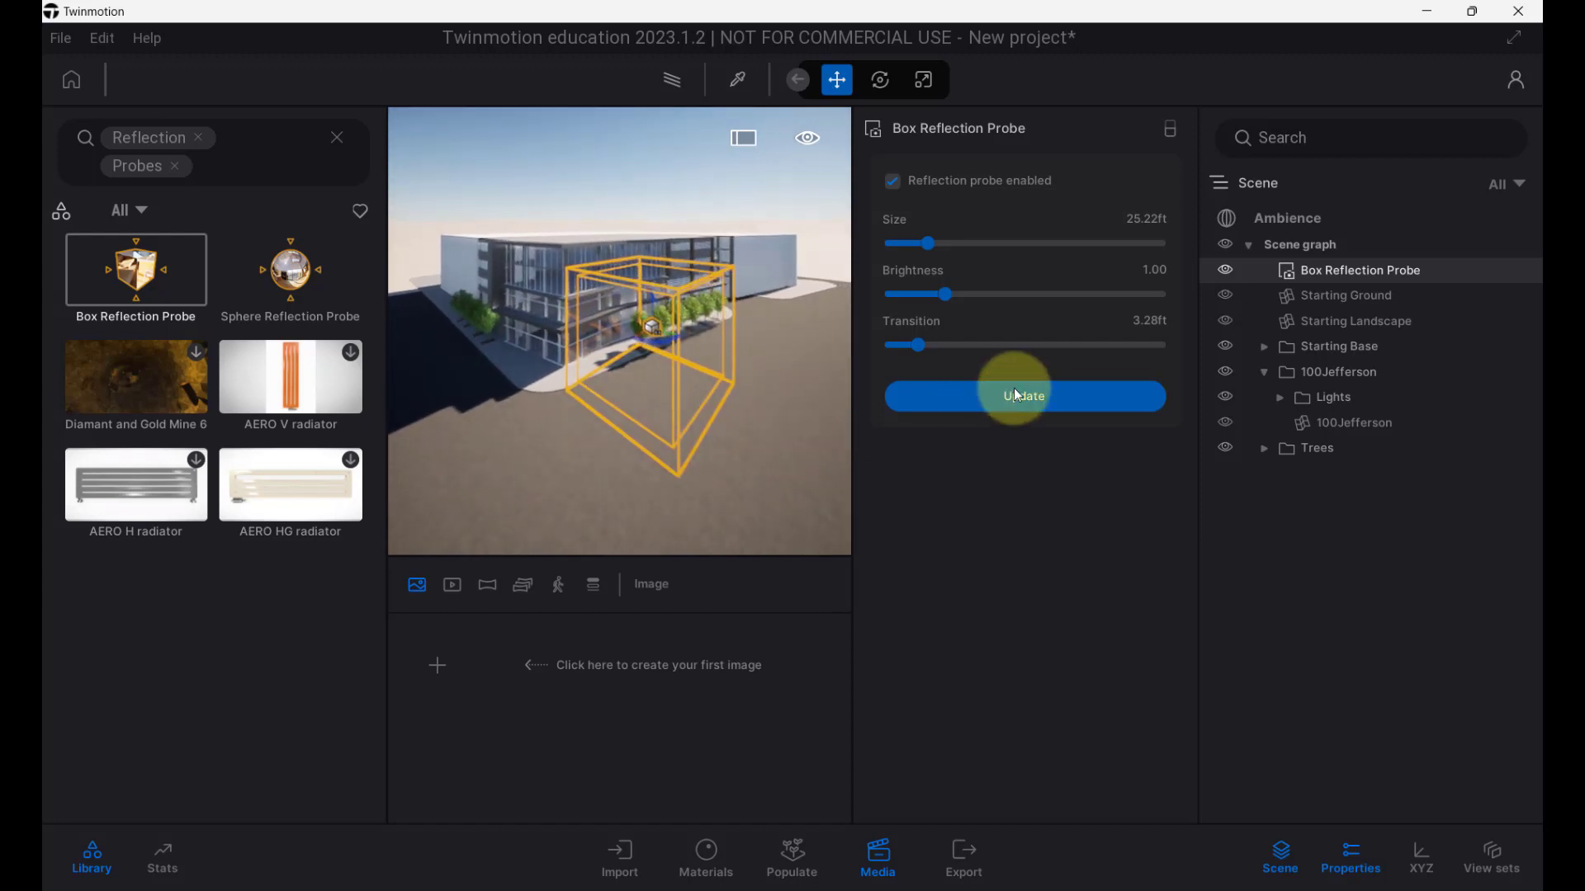
{"action": "left_click", "coordinate": [955, 396]}
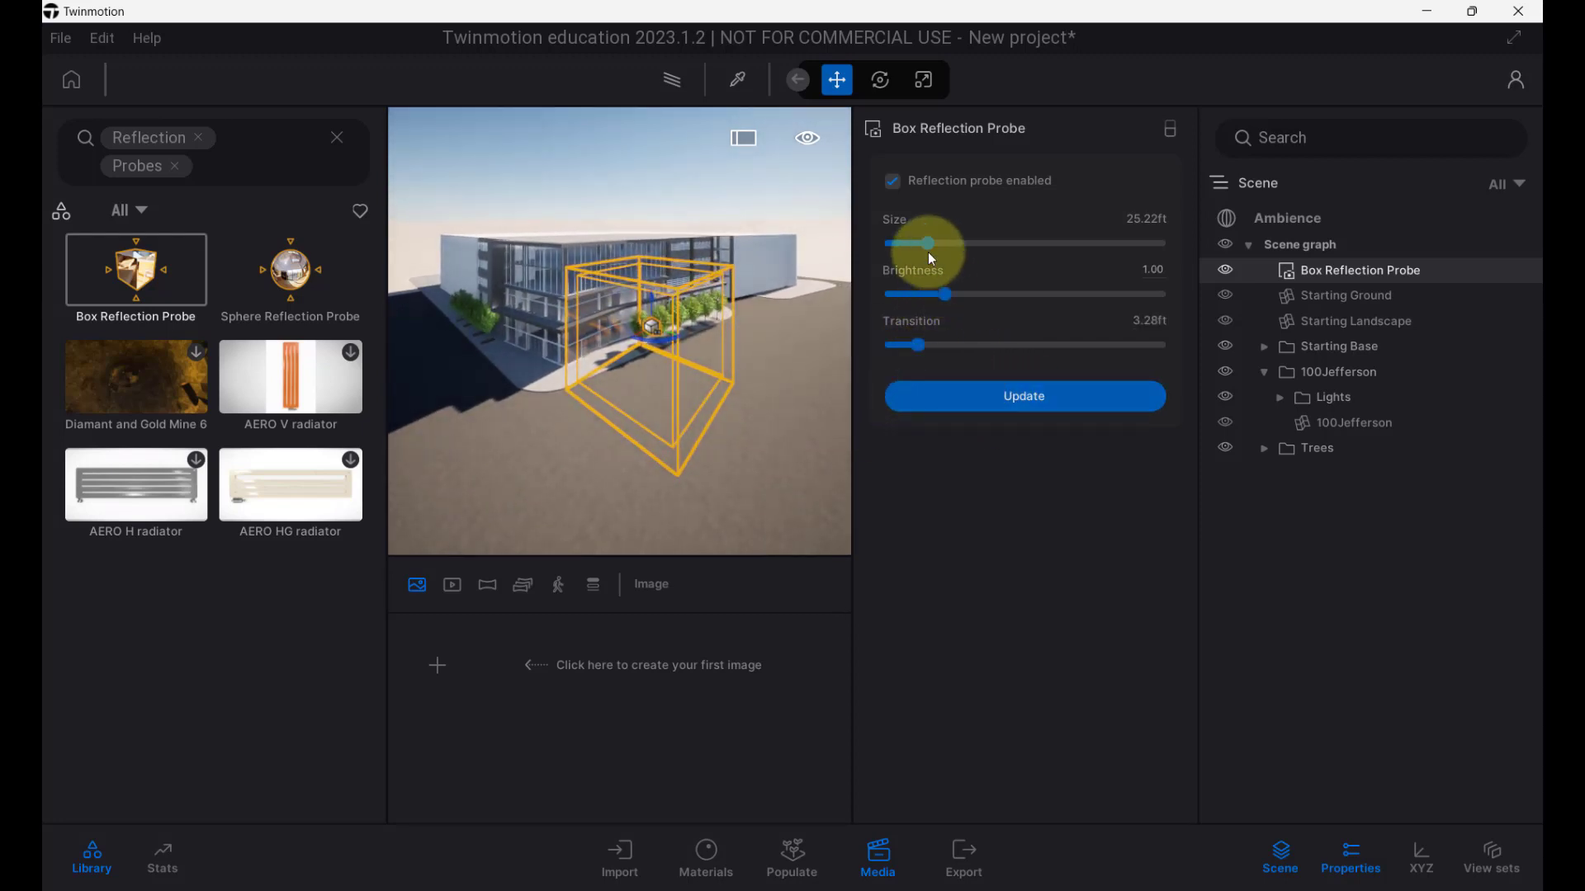
Enlarge the box reflection probe in front of the facade to about 42.12 ft.
{"action": "left_click_drag", "start_coordinate": [930, 256], "coordinate": [954, 241]}
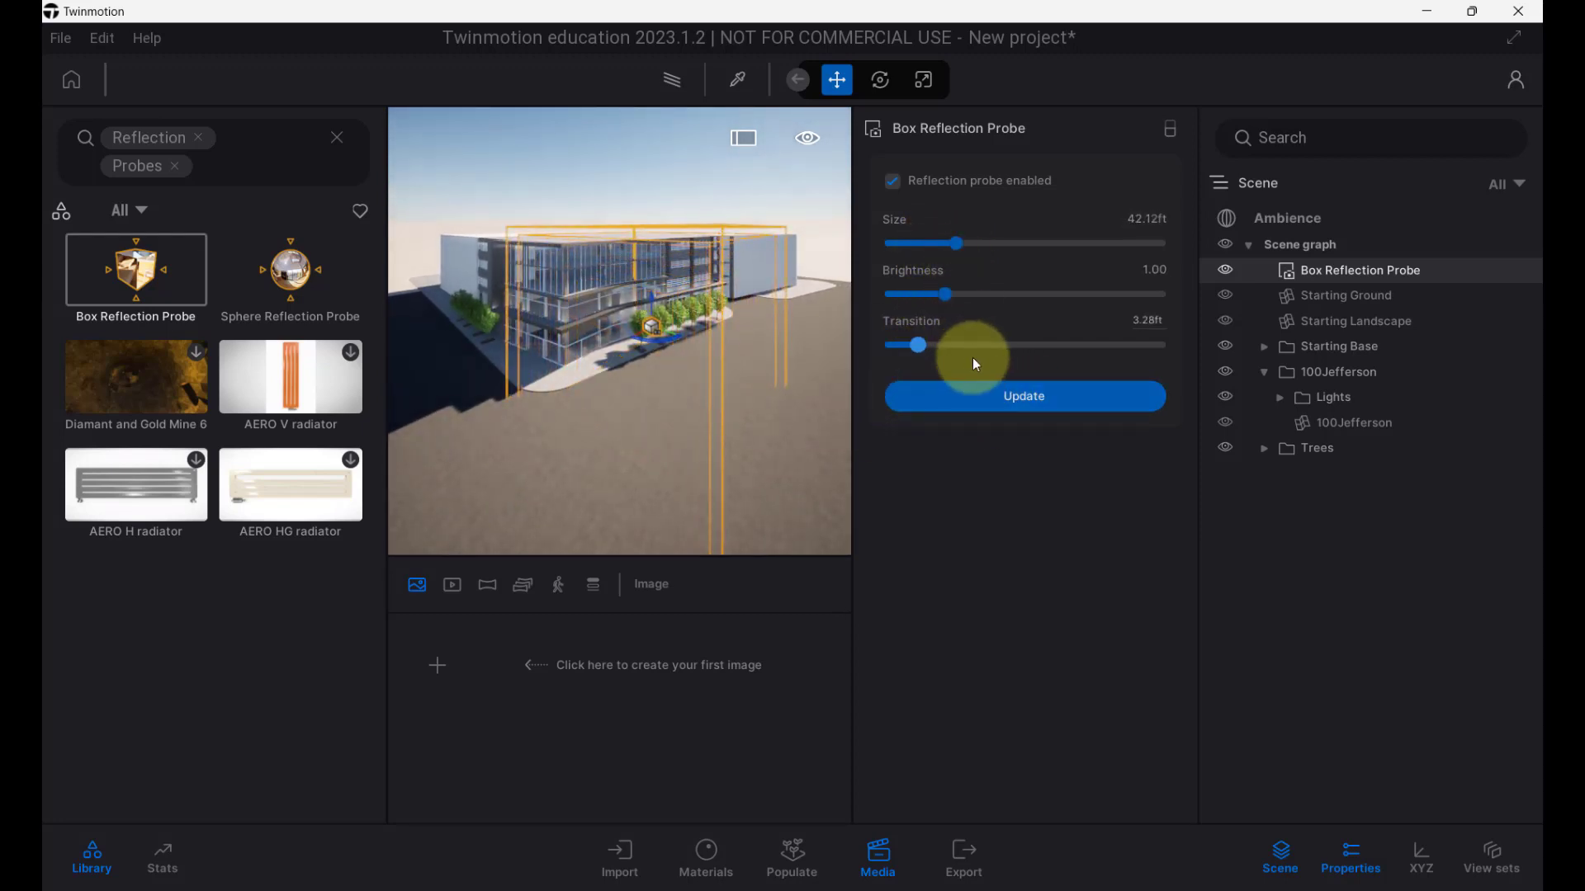
{"action": "middle_click_drag", "start_coordinate": [726, 387], "coordinate": [727, 389]}
{"action": "scroll", "coordinate": [566, 216], "scroll_direction": "up", "scroll_amount": 5}
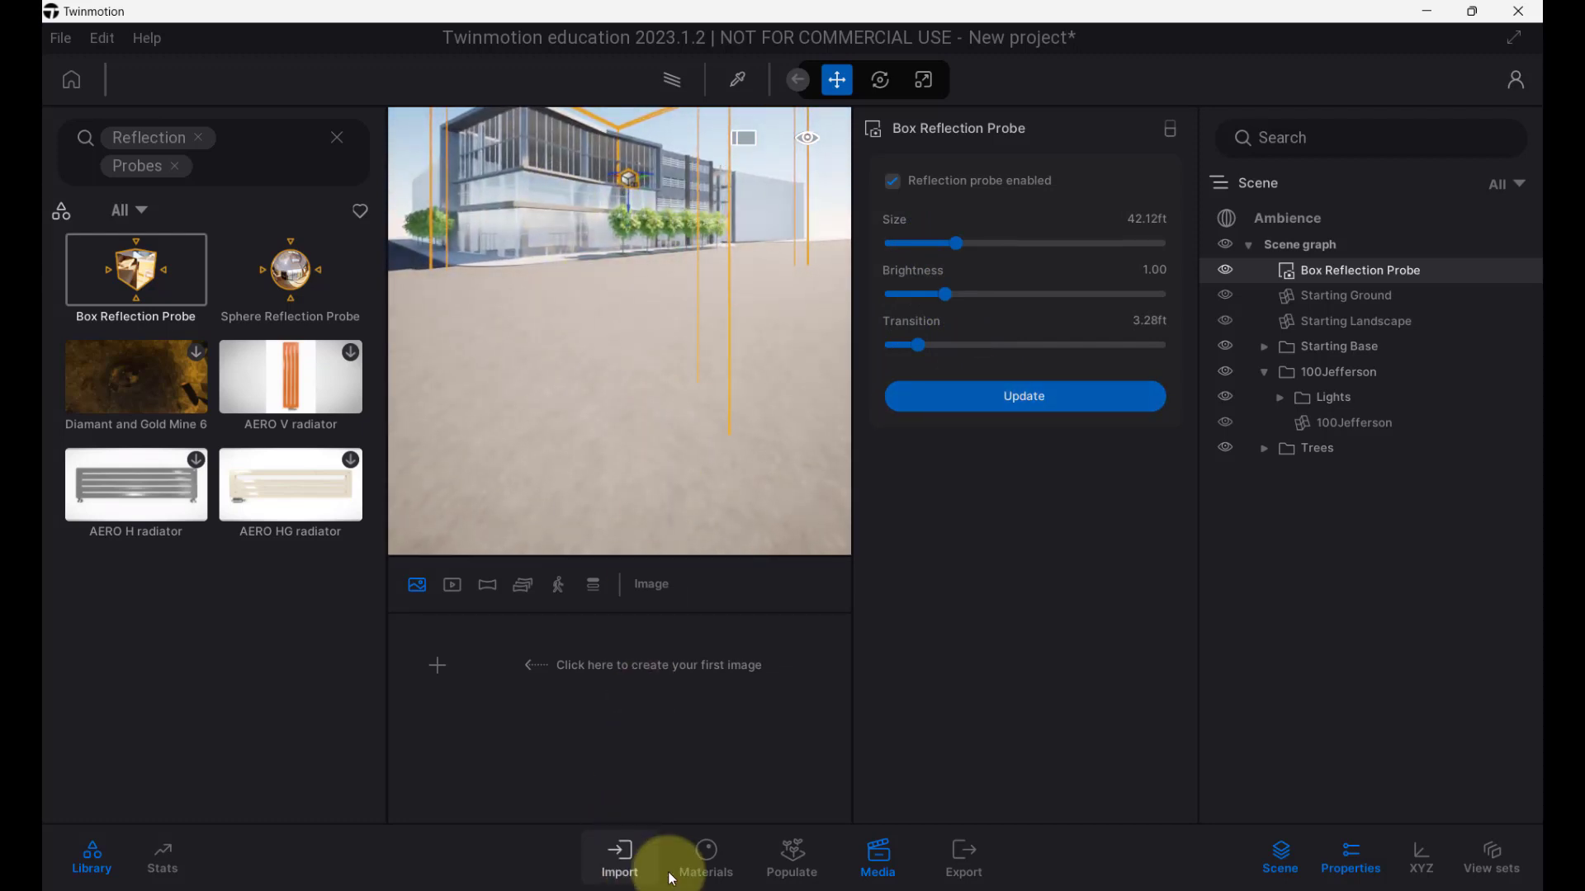
Clear the library search and apply the Clear glass material from the Glass category to the building's ground-floor glazing.
{"action": "left_click", "coordinate": [701, 850]}
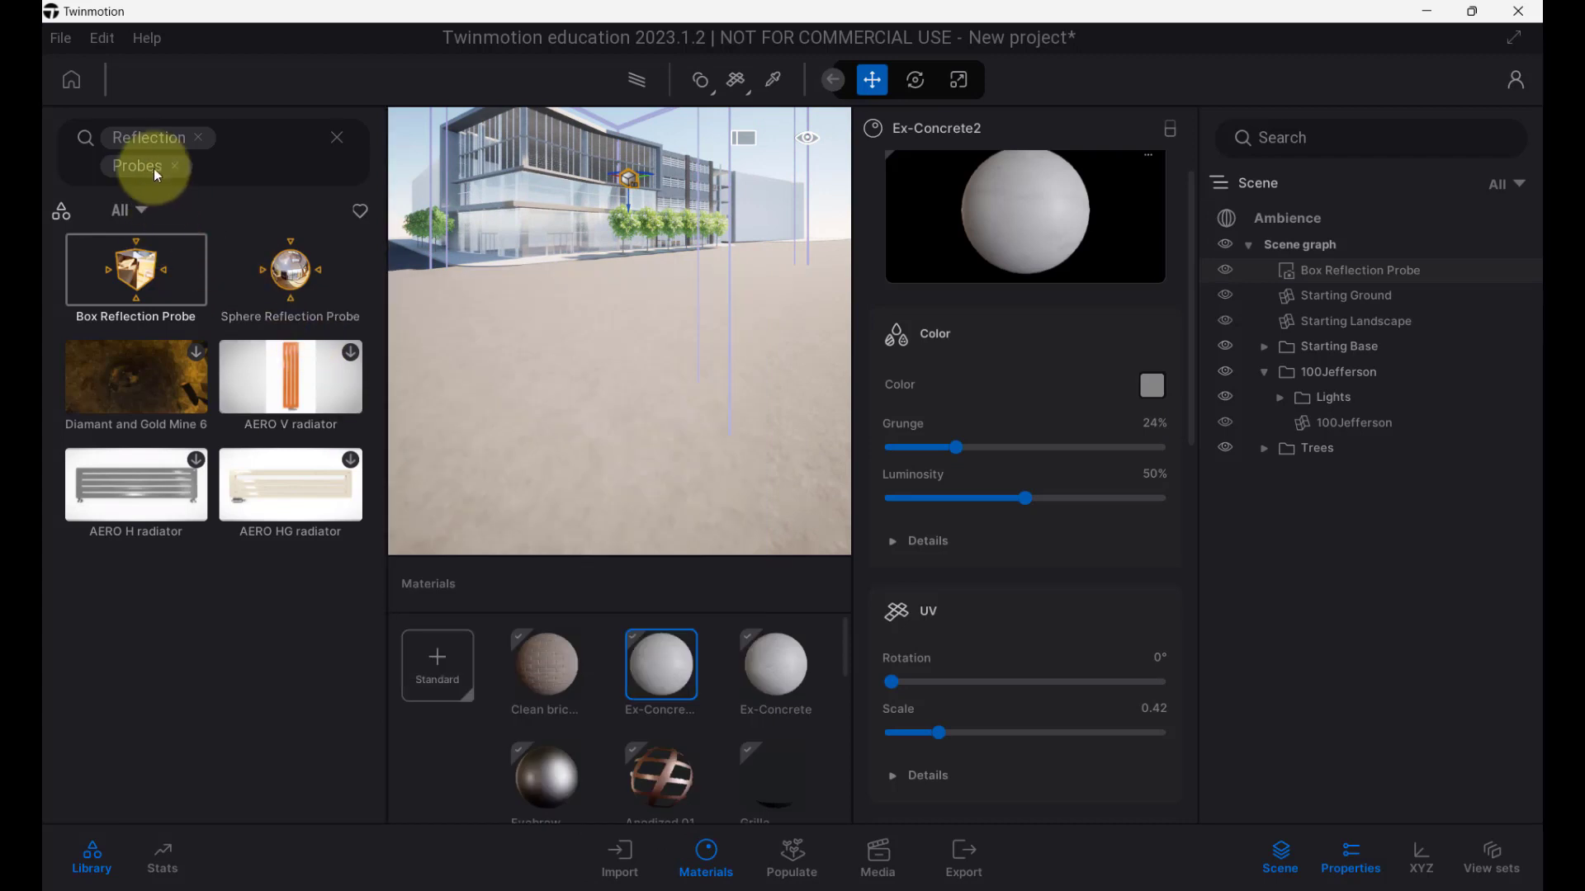
{"action": "left_click", "coordinate": [331, 135]}
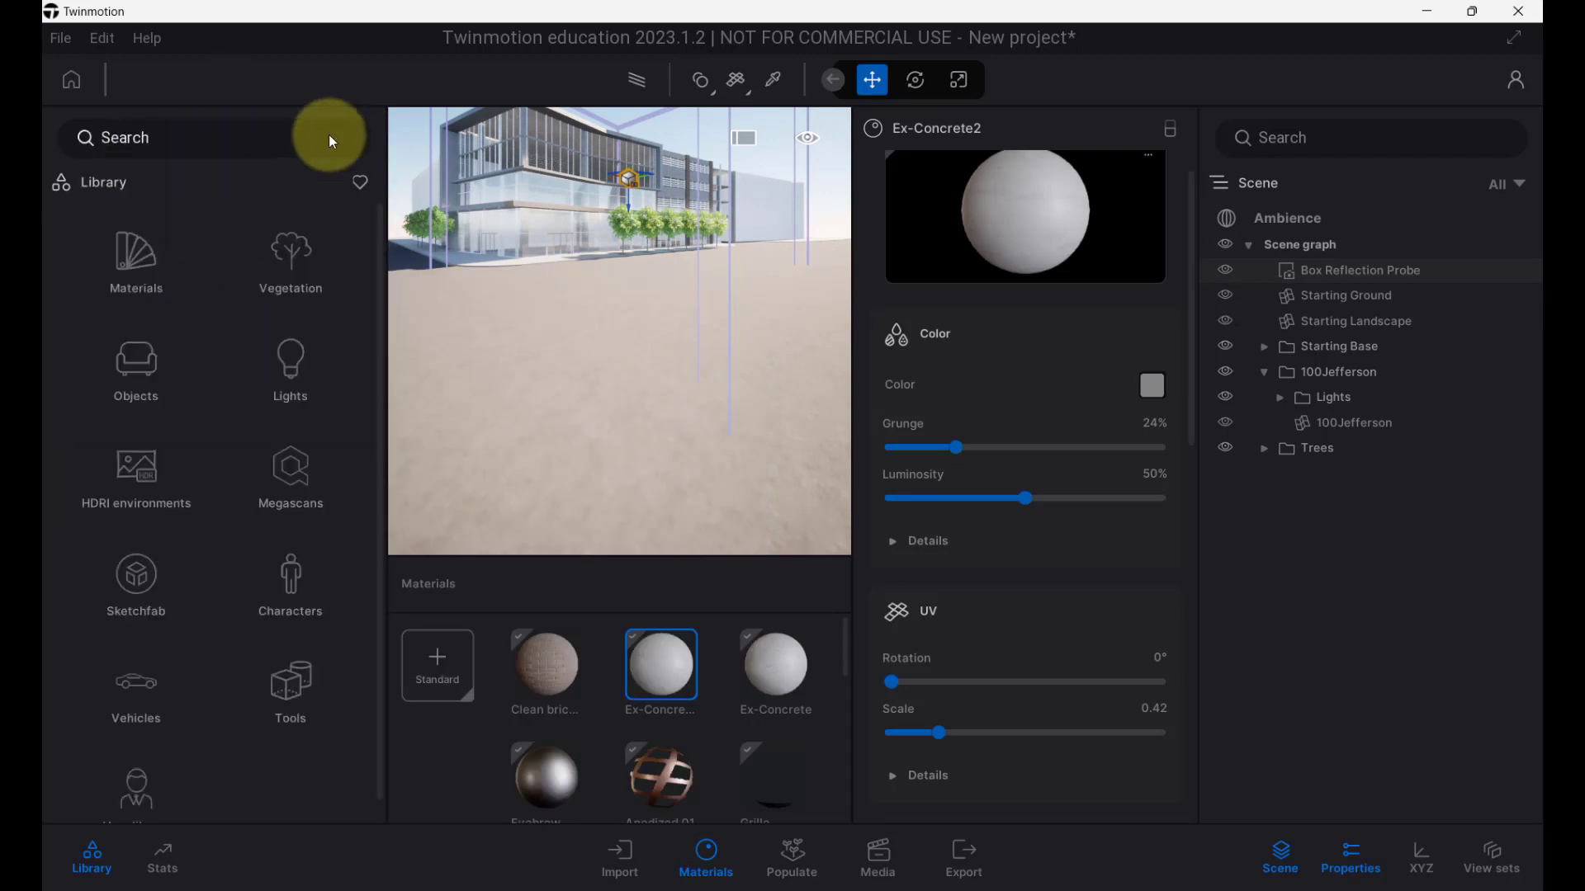
{"action": "left_click", "coordinate": [135, 238]}
{"action": "left_click", "coordinate": [137, 259]}
{"action": "left_click_drag", "start_coordinate": [176, 292], "coordinate": [606, 255]}
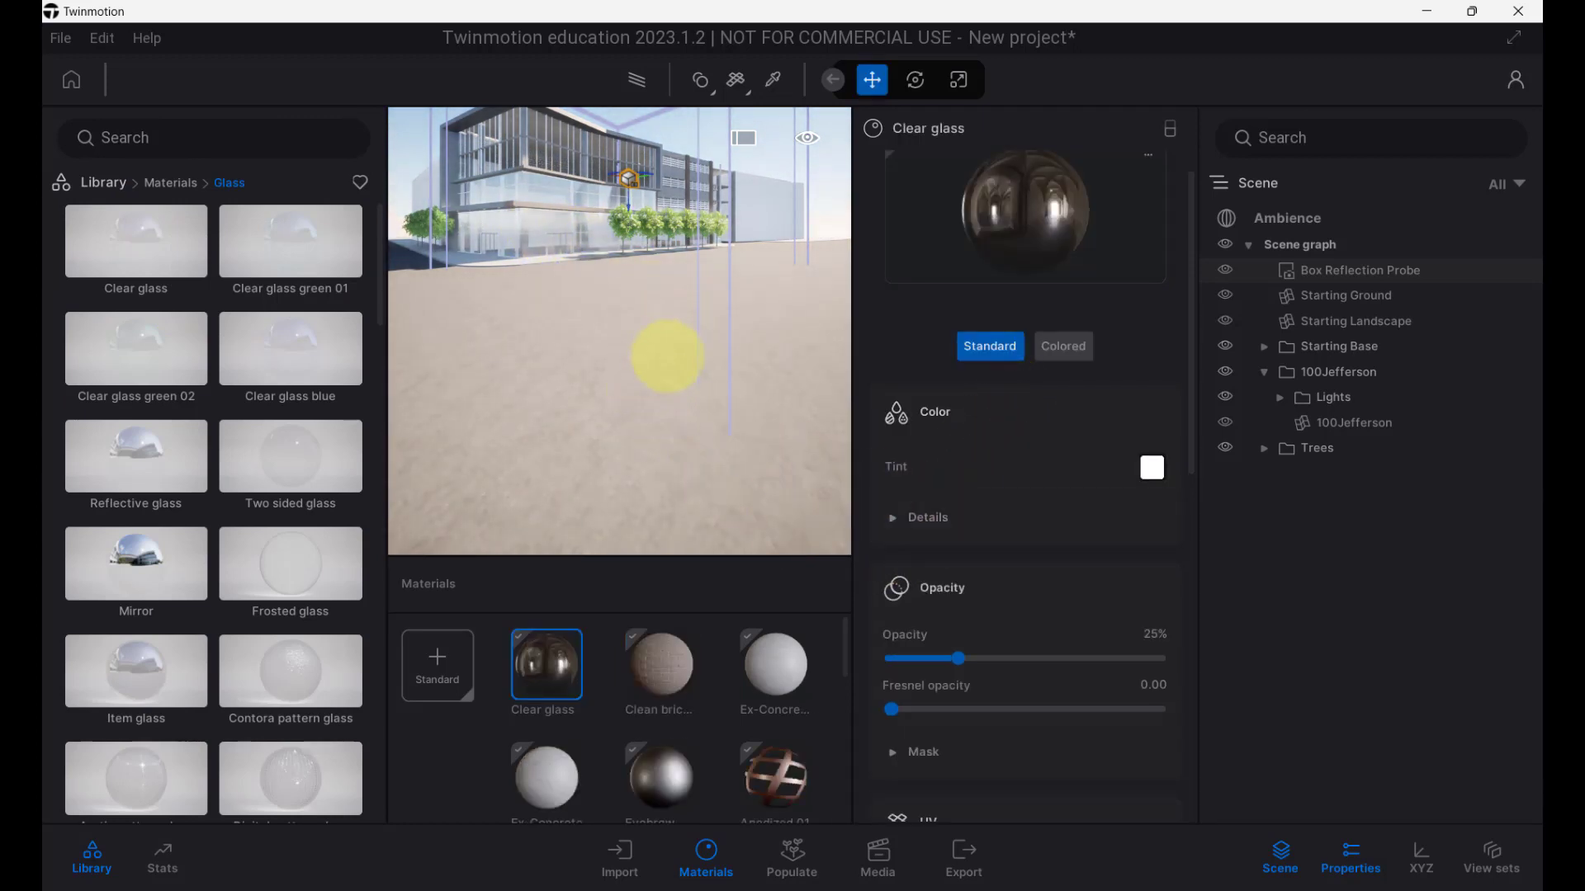
Examine the reflections on the ground-floor glazing up close and from across the street.
{"action": "middle_click_drag", "start_coordinate": [667, 356], "coordinate": [667, 289]}
{"action": "scroll", "coordinate": [663, 283], "scroll_direction": "up", "scroll_amount": 1}
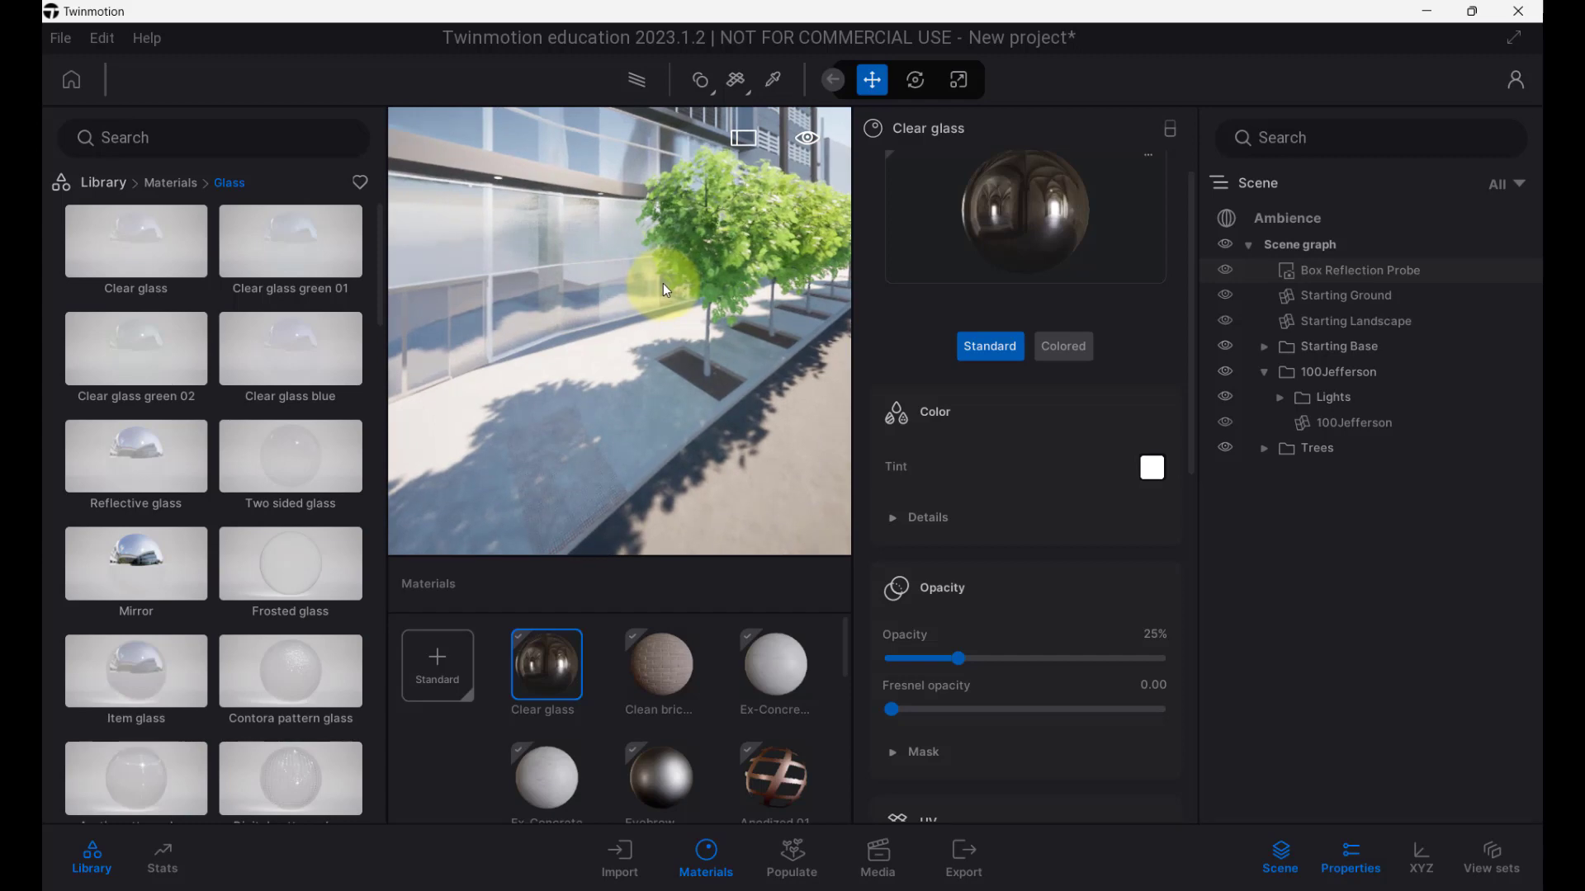
{"action": "scroll", "coordinate": [663, 283], "scroll_direction": "up", "scroll_amount": 2}
{"action": "scroll", "coordinate": [662, 280], "scroll_direction": "up", "scroll_amount": 1}
{"action": "scroll", "coordinate": [661, 281], "scroll_direction": "down", "scroll_amount": 3}
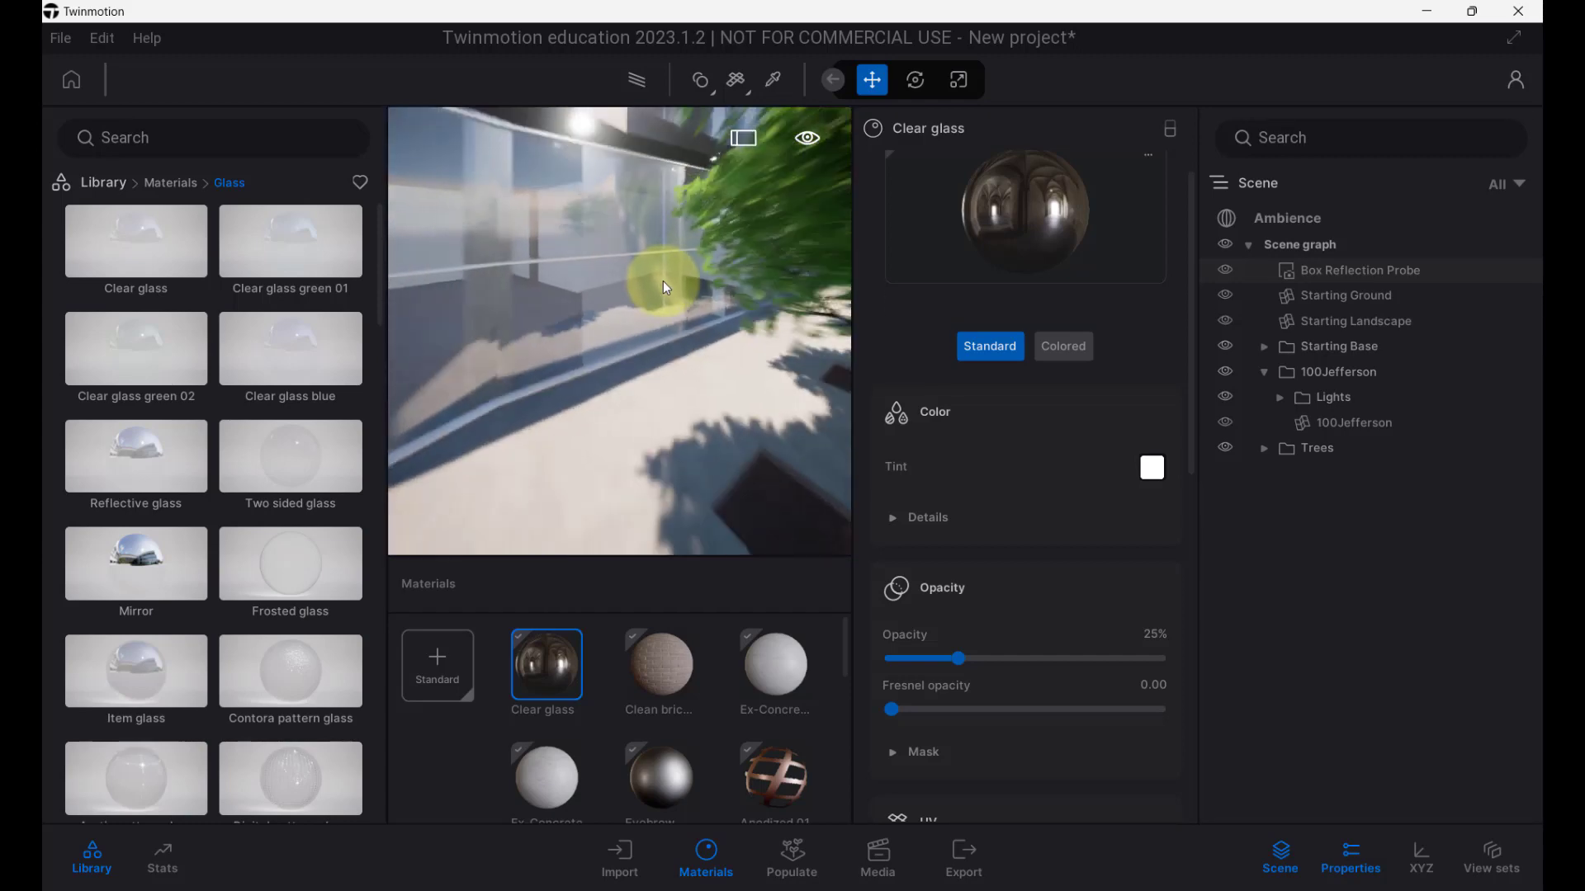
{"action": "middle_click_drag", "start_coordinate": [662, 281], "coordinate": [652, 332]}
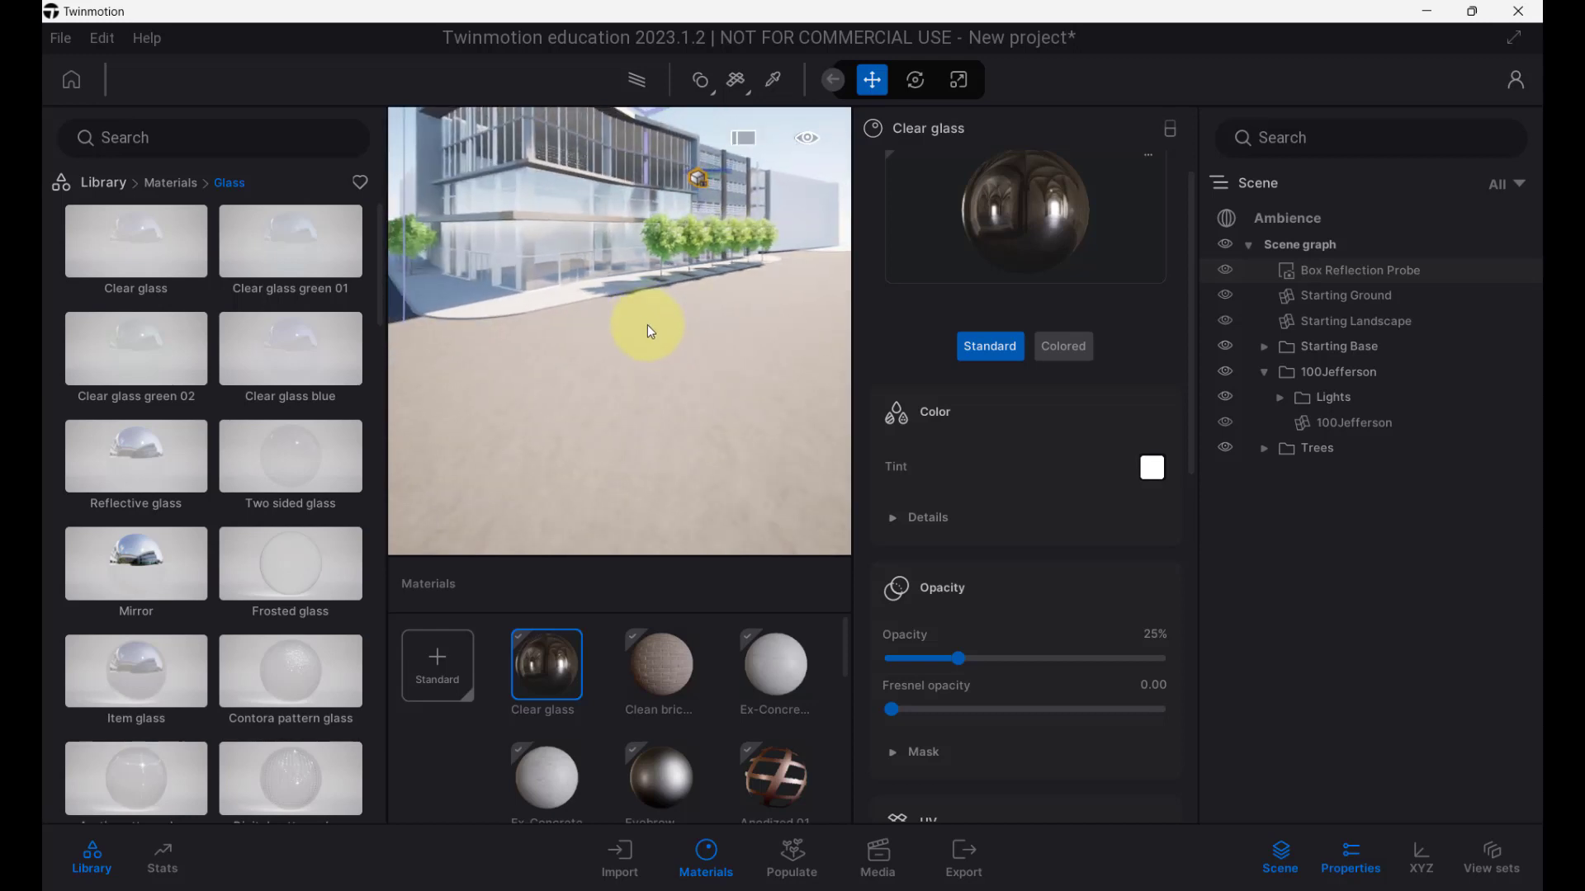
{"action": "left_click", "coordinate": [1144, 618]}
{"action": "left_click", "coordinate": [1157, 890]}
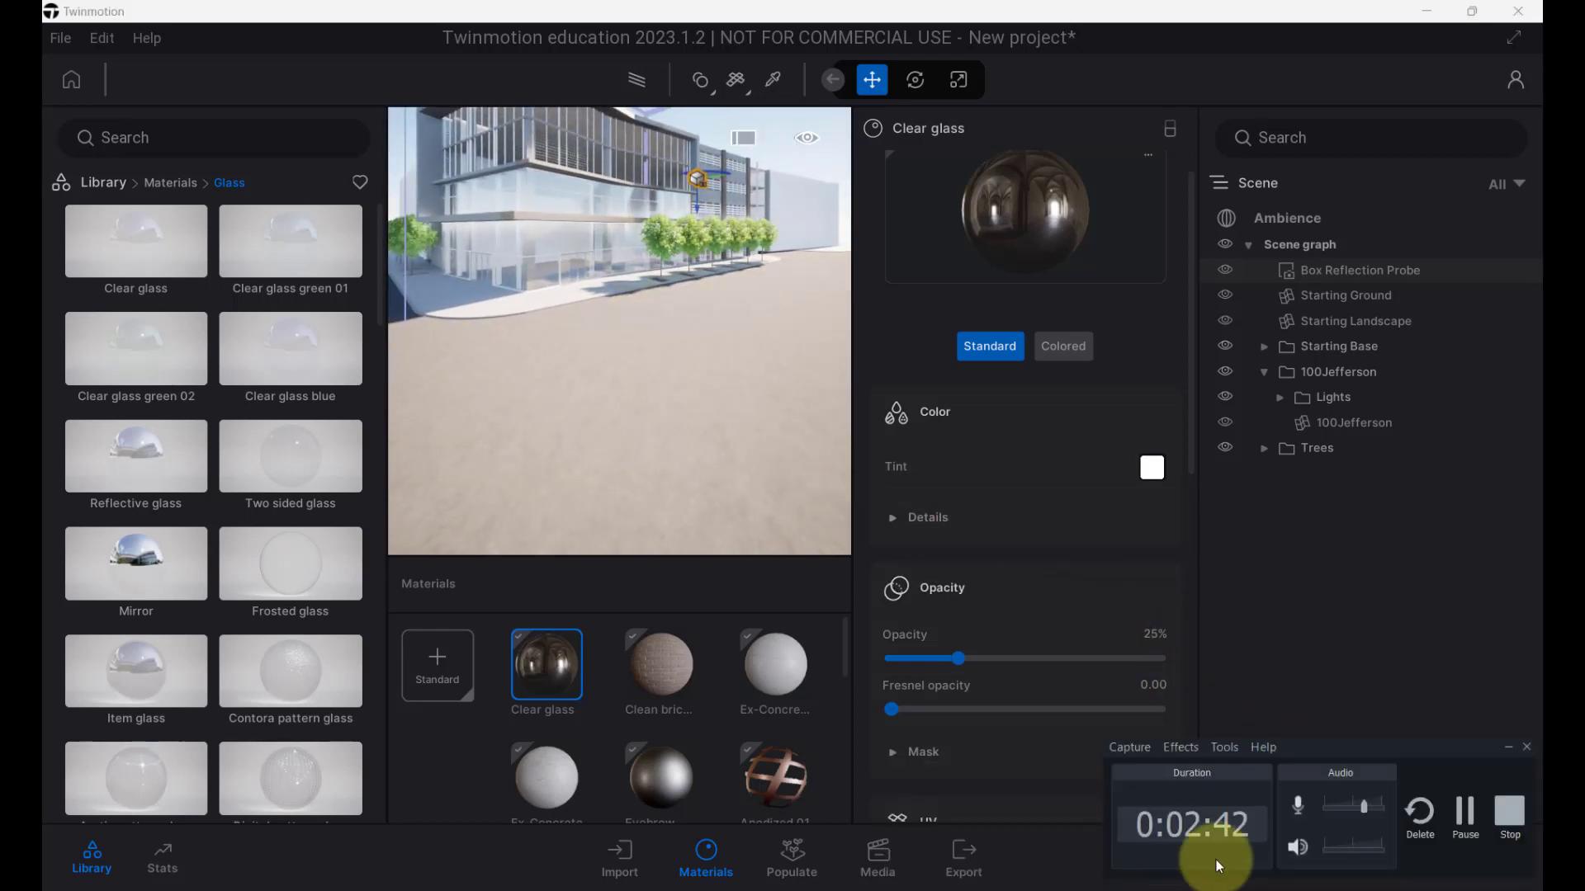
{"action": "left_click", "coordinate": [1466, 817]}
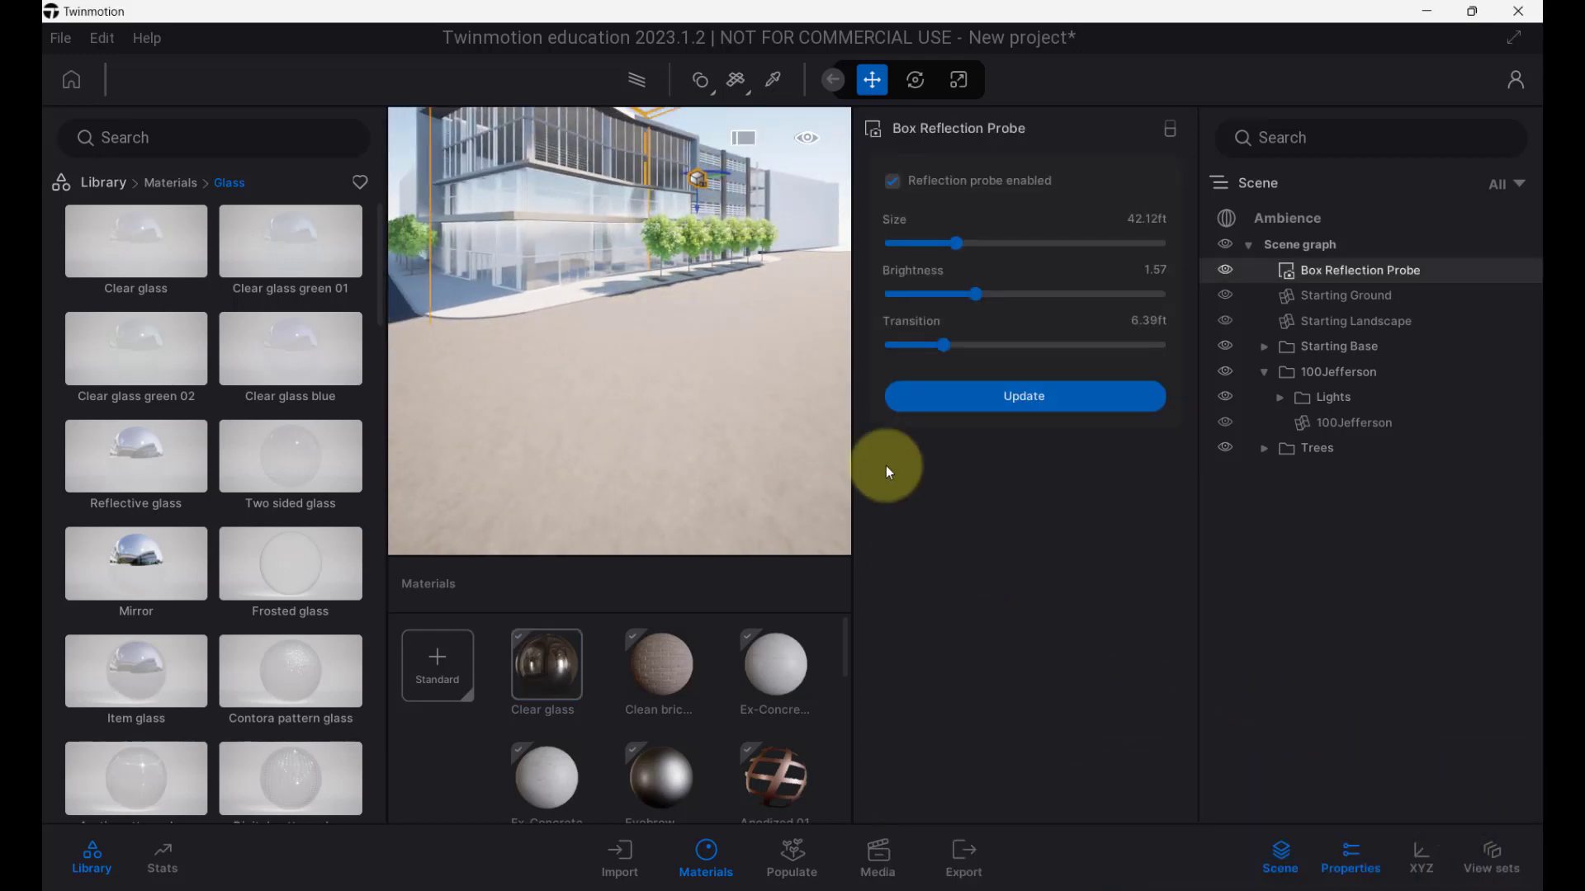
Open the Urban map for populating the scene and find Phoenix, AZ, USA as the location.
{"action": "middle_click_drag", "start_coordinate": [703, 391], "coordinate": [706, 383]}
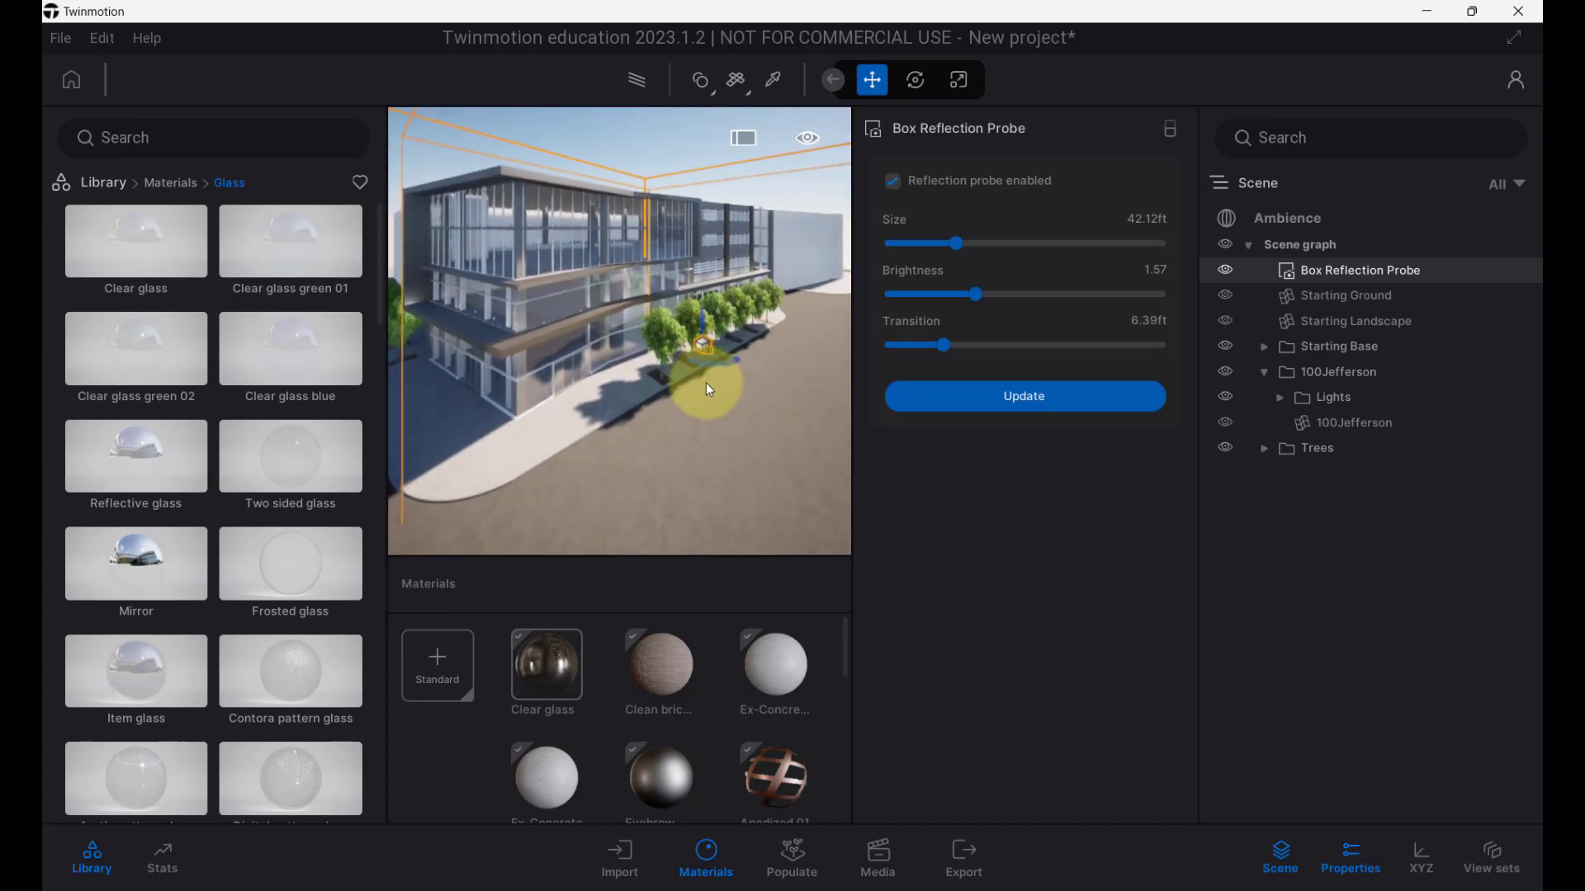
{"action": "left_click", "coordinate": [771, 420]}
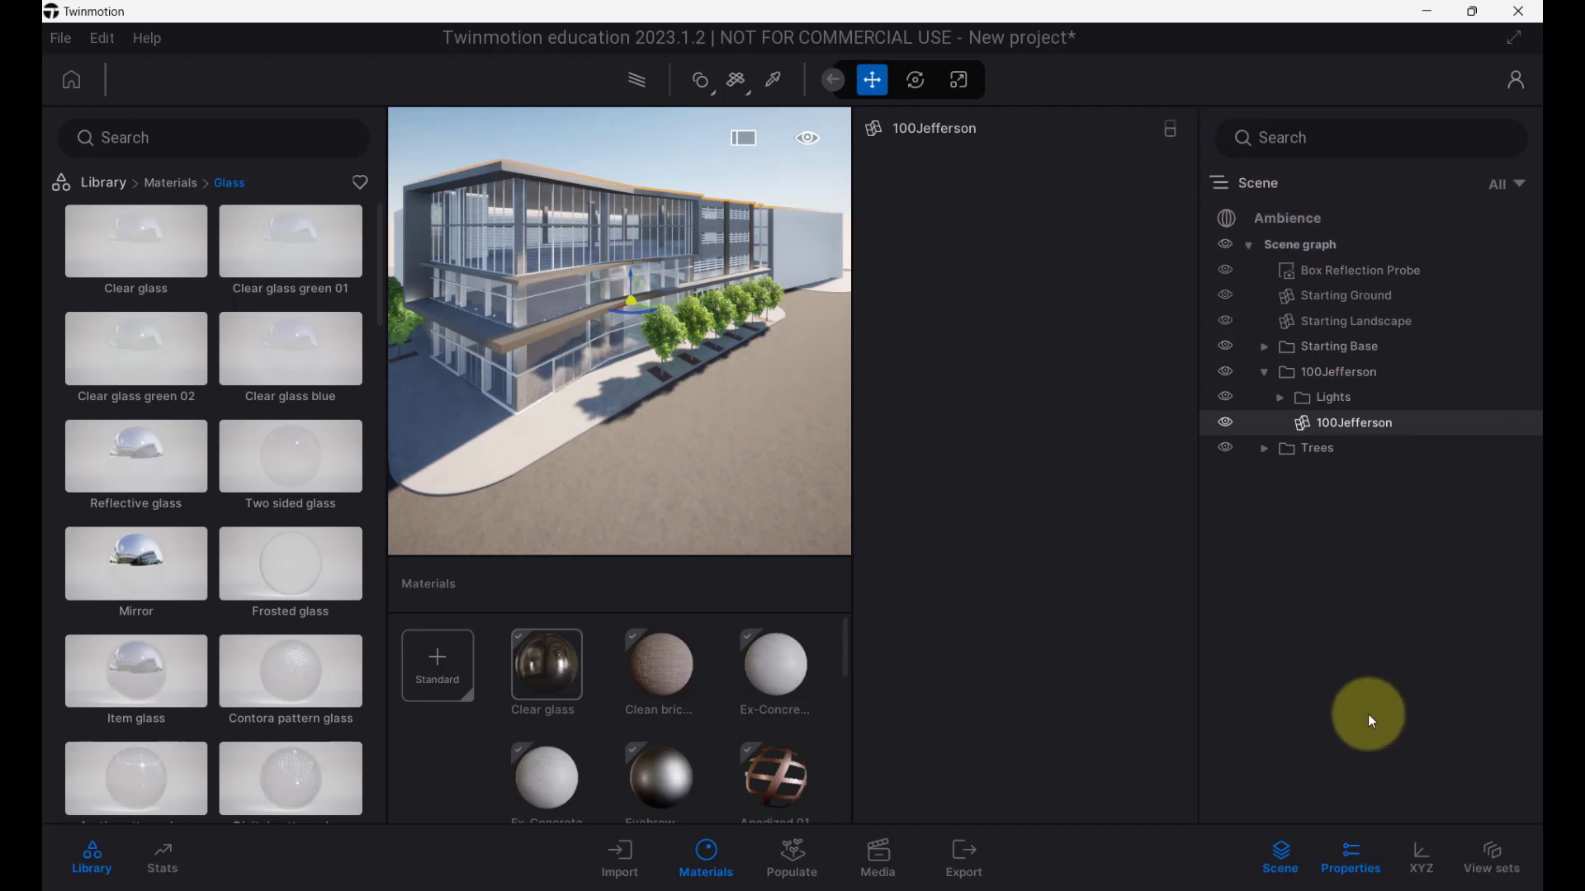
{"action": "left_click", "coordinate": [1350, 857]}
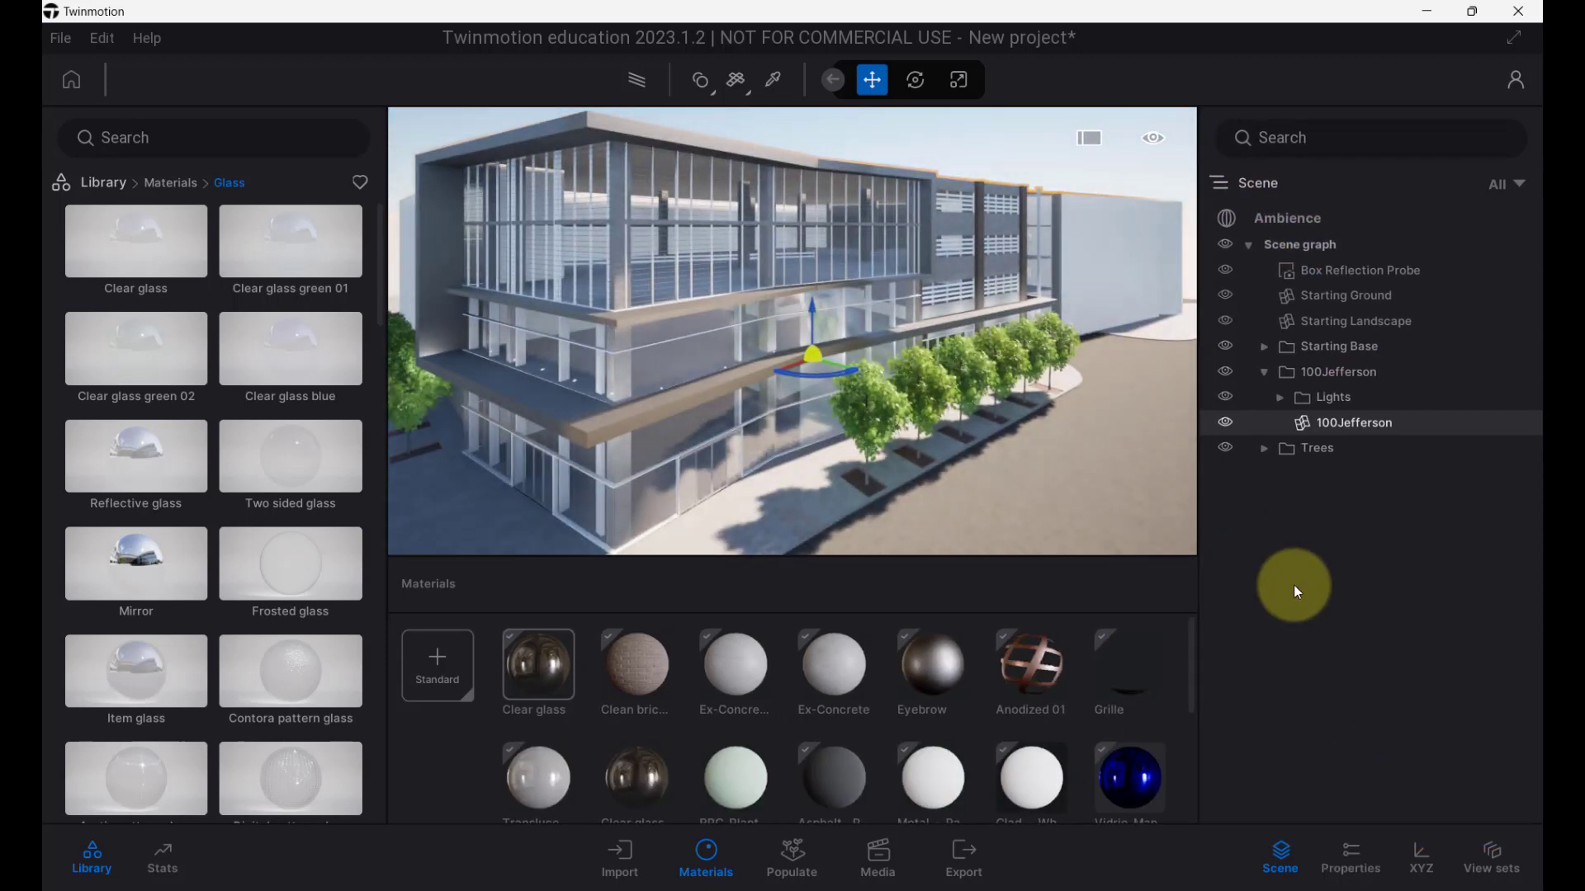
{"action": "left_click", "coordinate": [805, 852]}
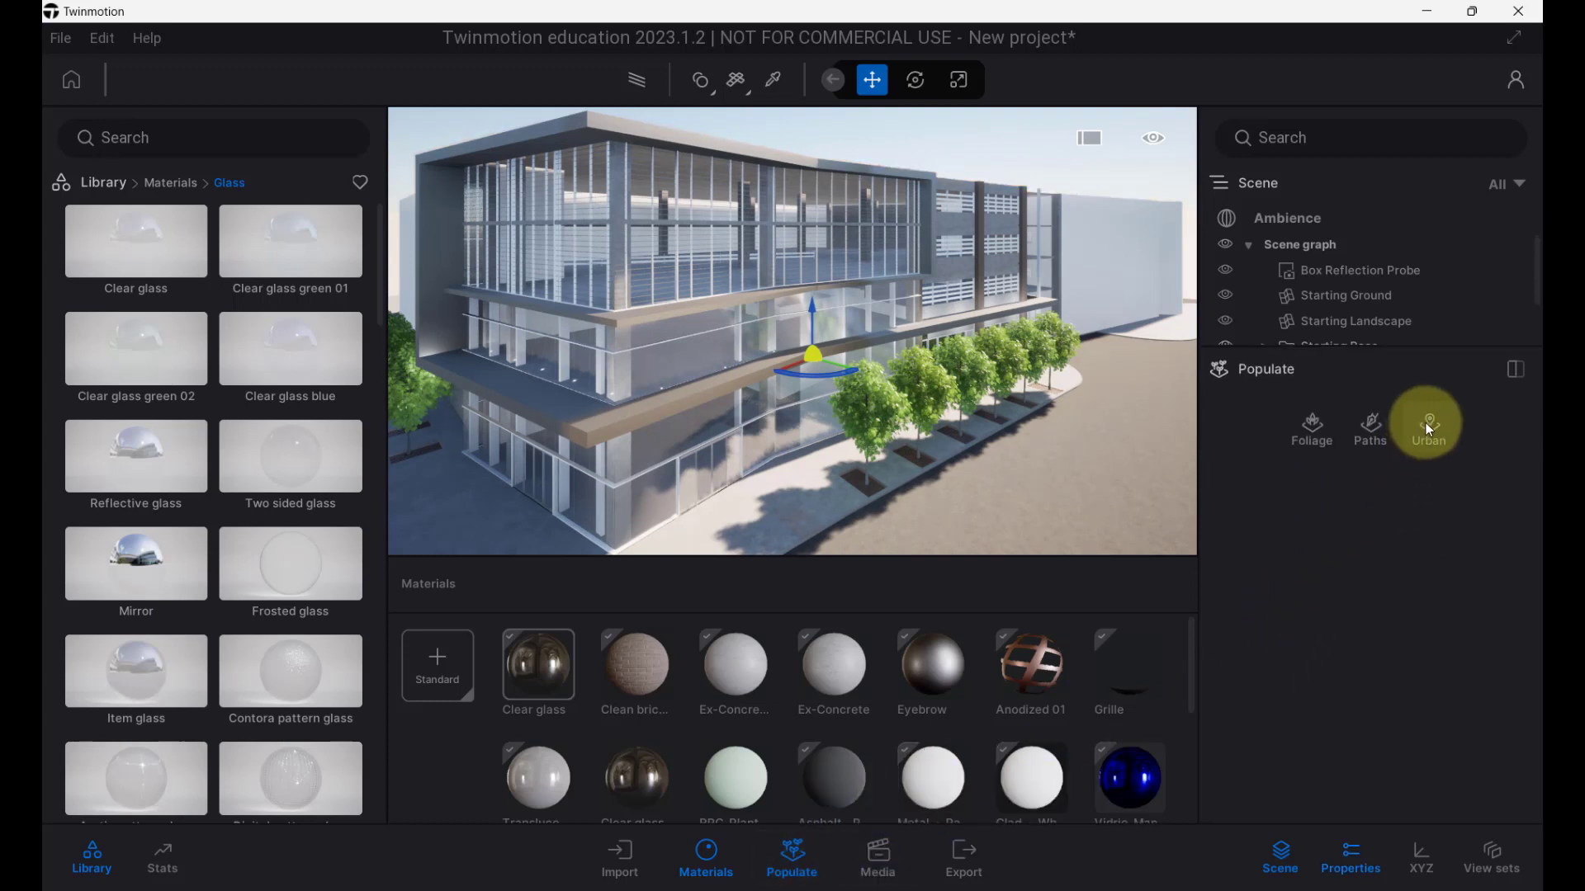
{"action": "left_click", "coordinate": [1428, 426]}
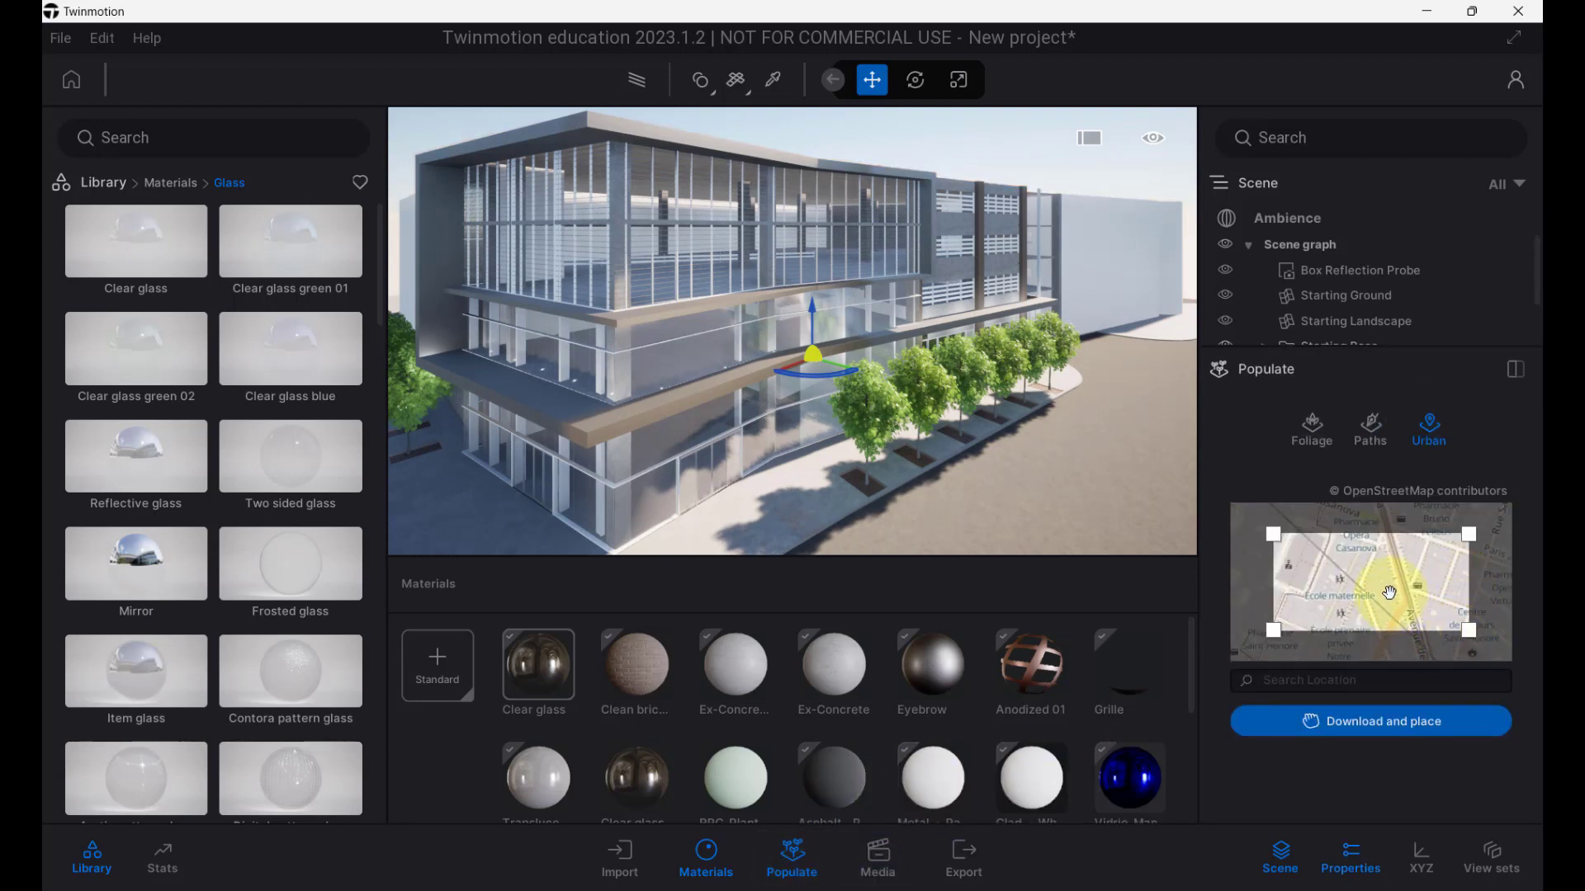
{"action": "left_click", "coordinate": [1358, 681]}
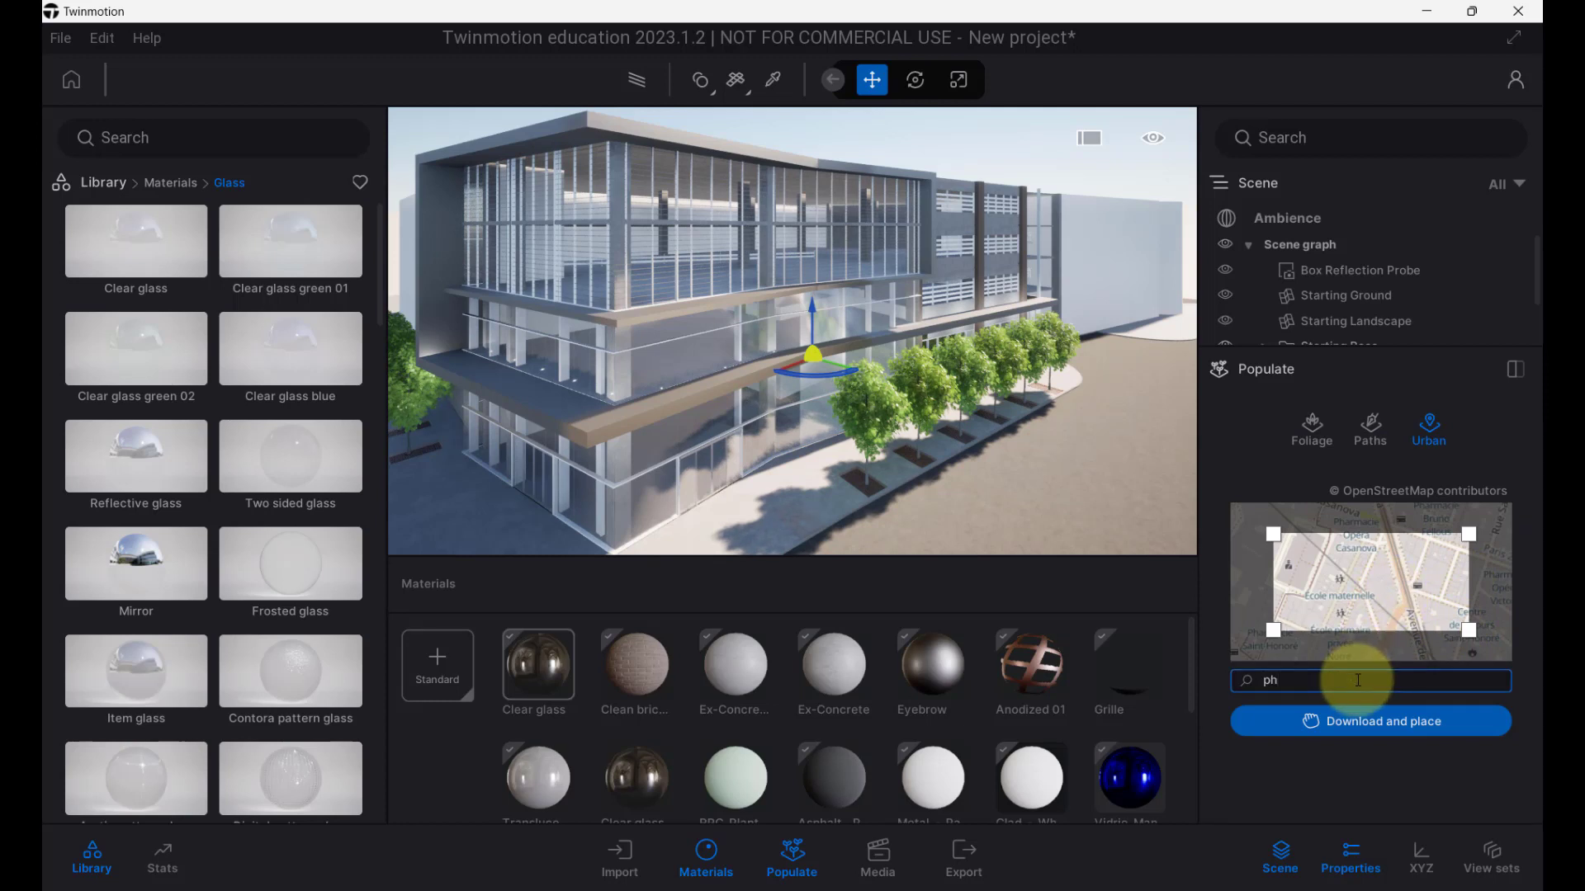
{"action": "type", "text": "phoenix"}
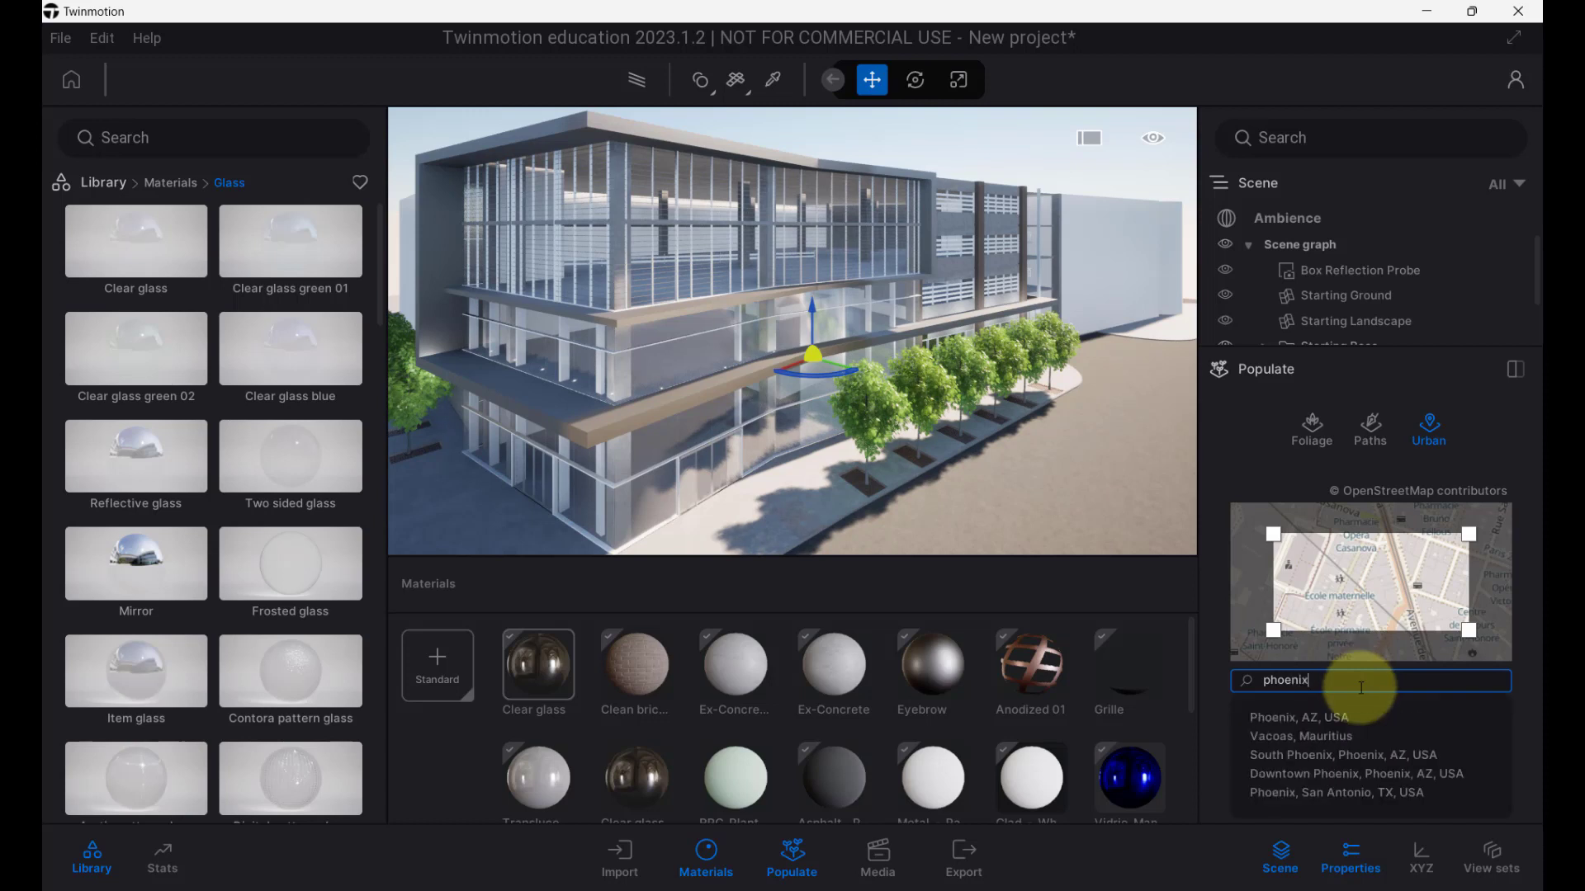
{"action": "left_click", "coordinate": [1334, 713]}
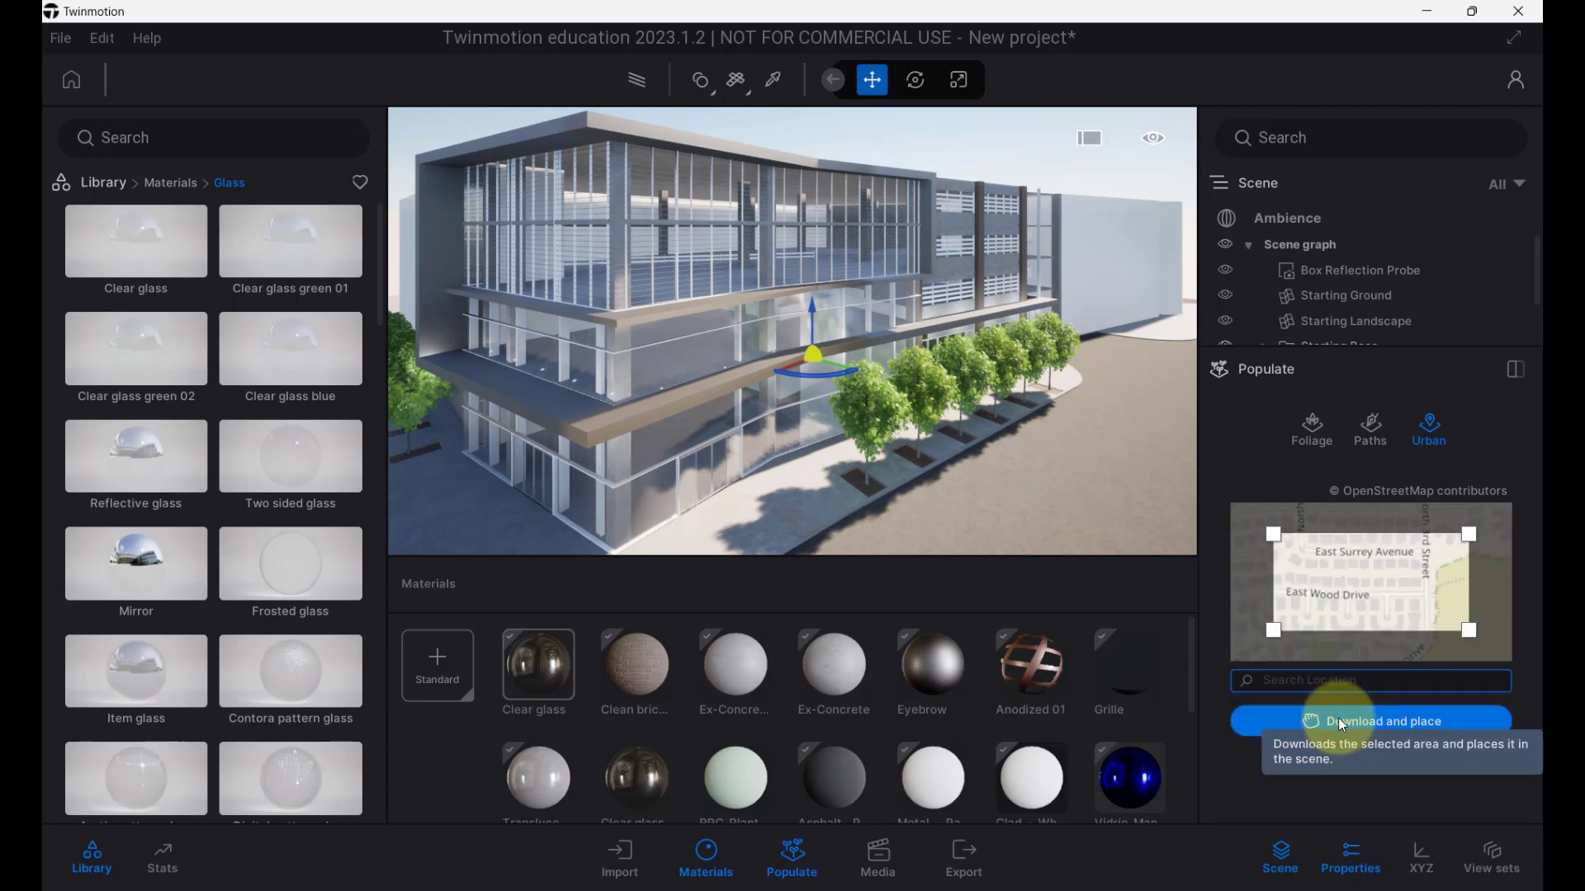
Search the map around the found Phoenix location for the building's site.
{"action": "scroll", "coordinate": [1379, 612], "scroll_direction": "down", "scroll_amount": 3}
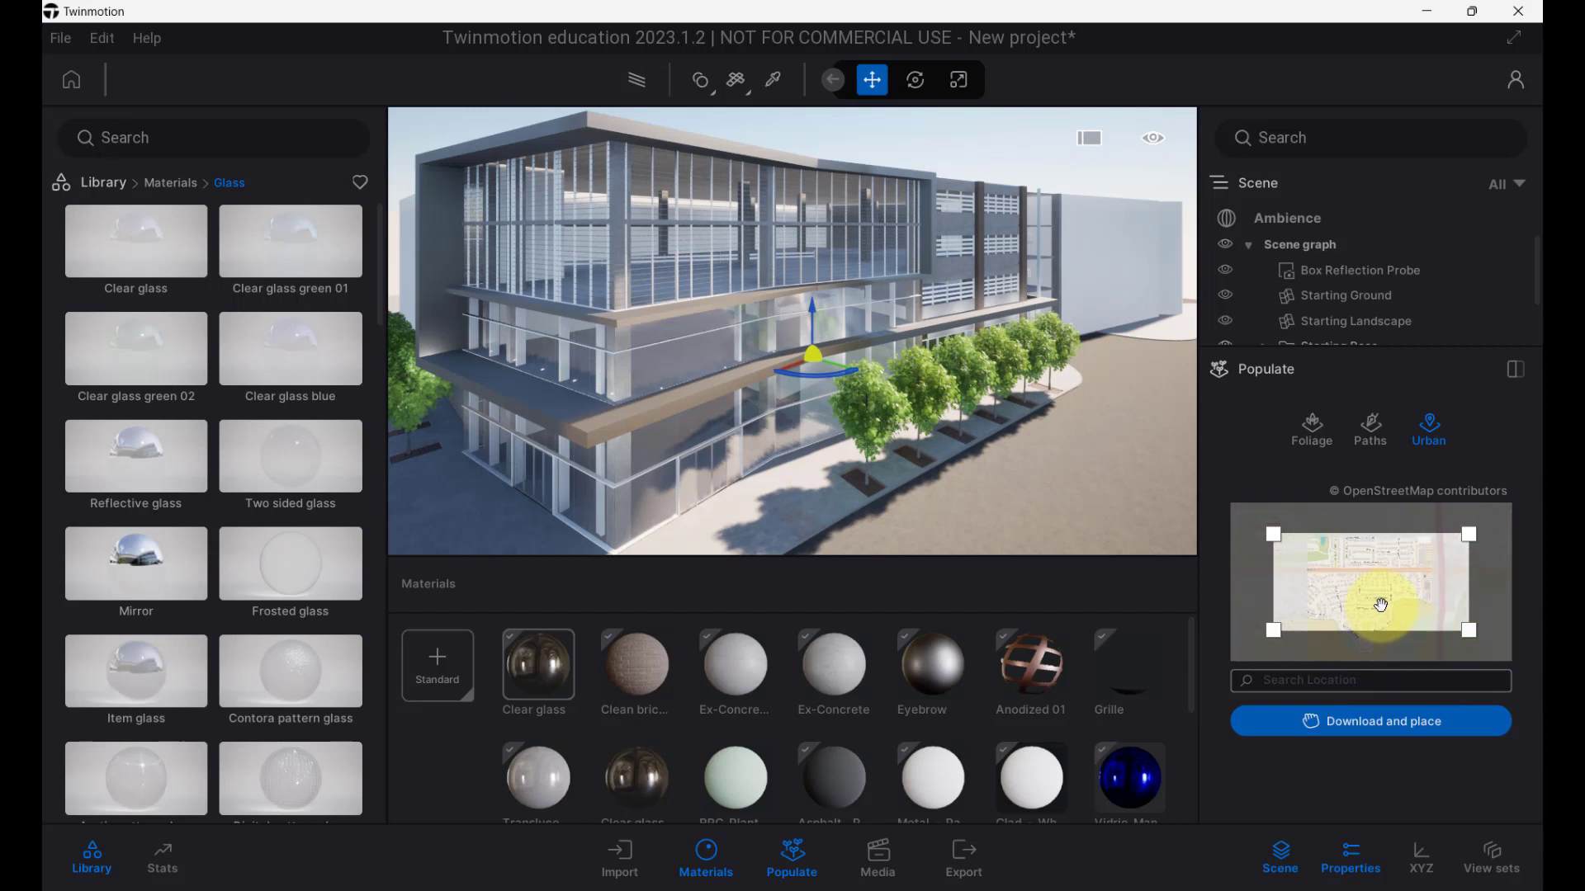
{"action": "scroll", "coordinate": [1353, 582], "scroll_direction": "up", "scroll_amount": 3}
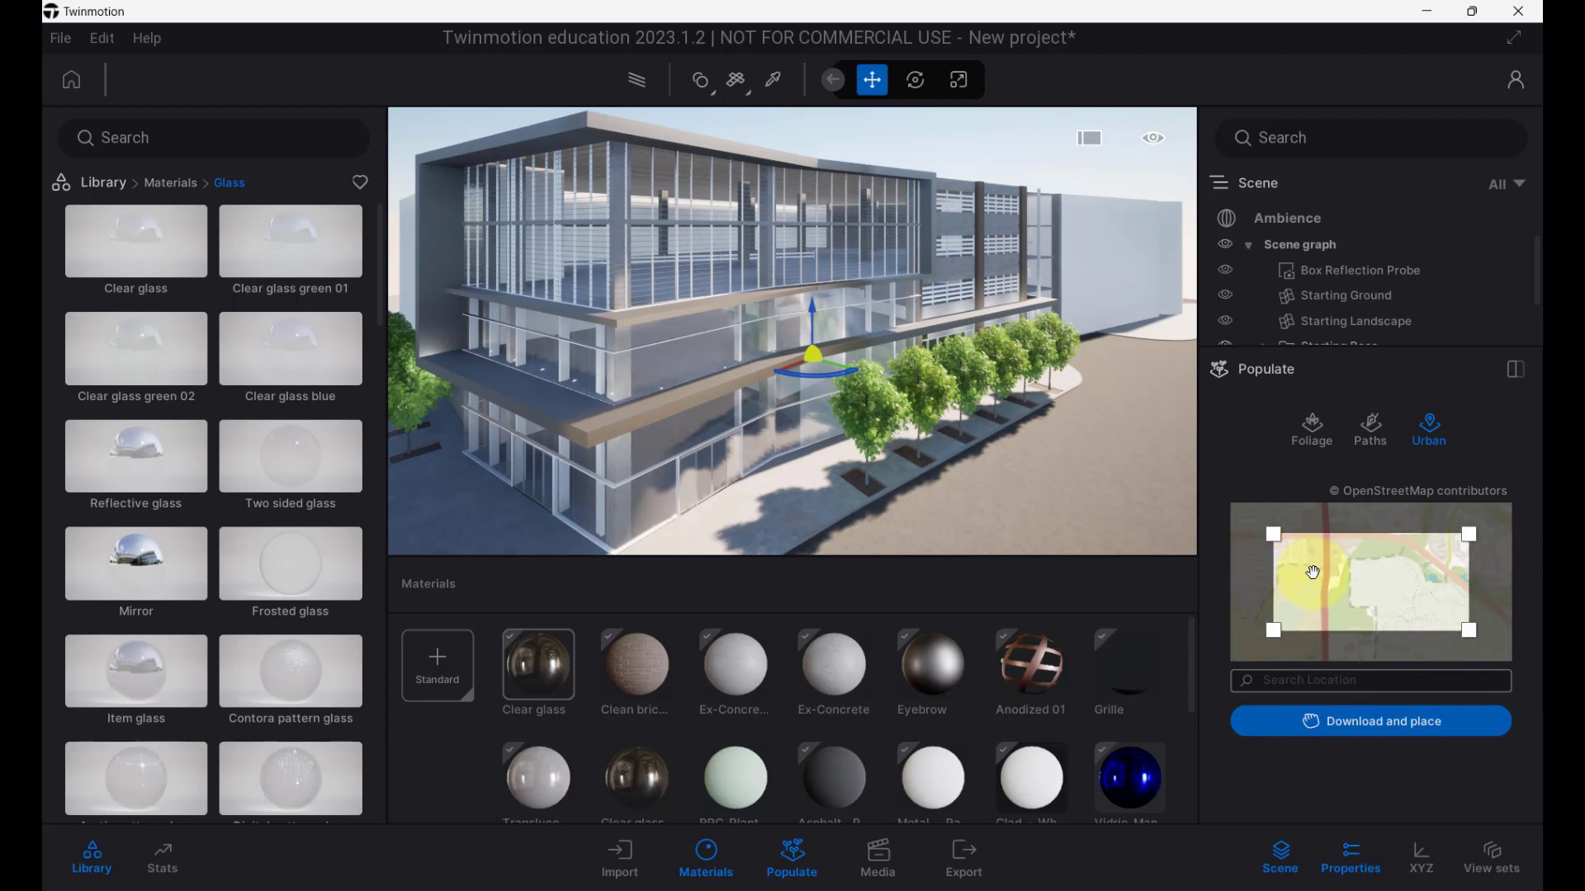
{"action": "scroll", "coordinate": [1350, 579], "scroll_direction": "down", "scroll_amount": 2}
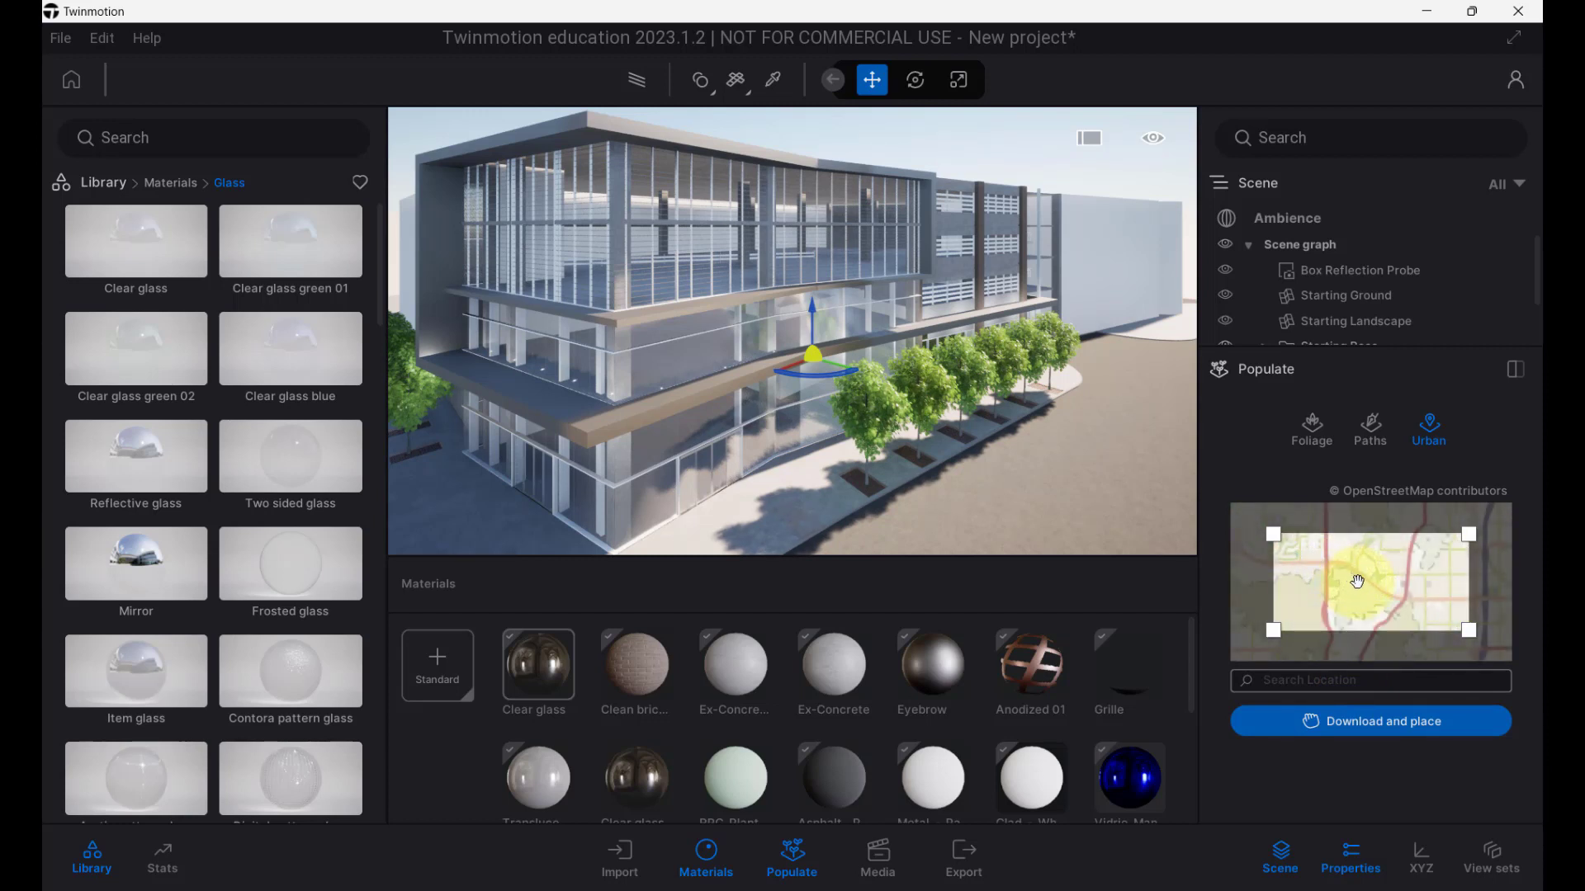
{"action": "left_click_drag", "start_coordinate": [1357, 582], "coordinate": [1528, 598]}
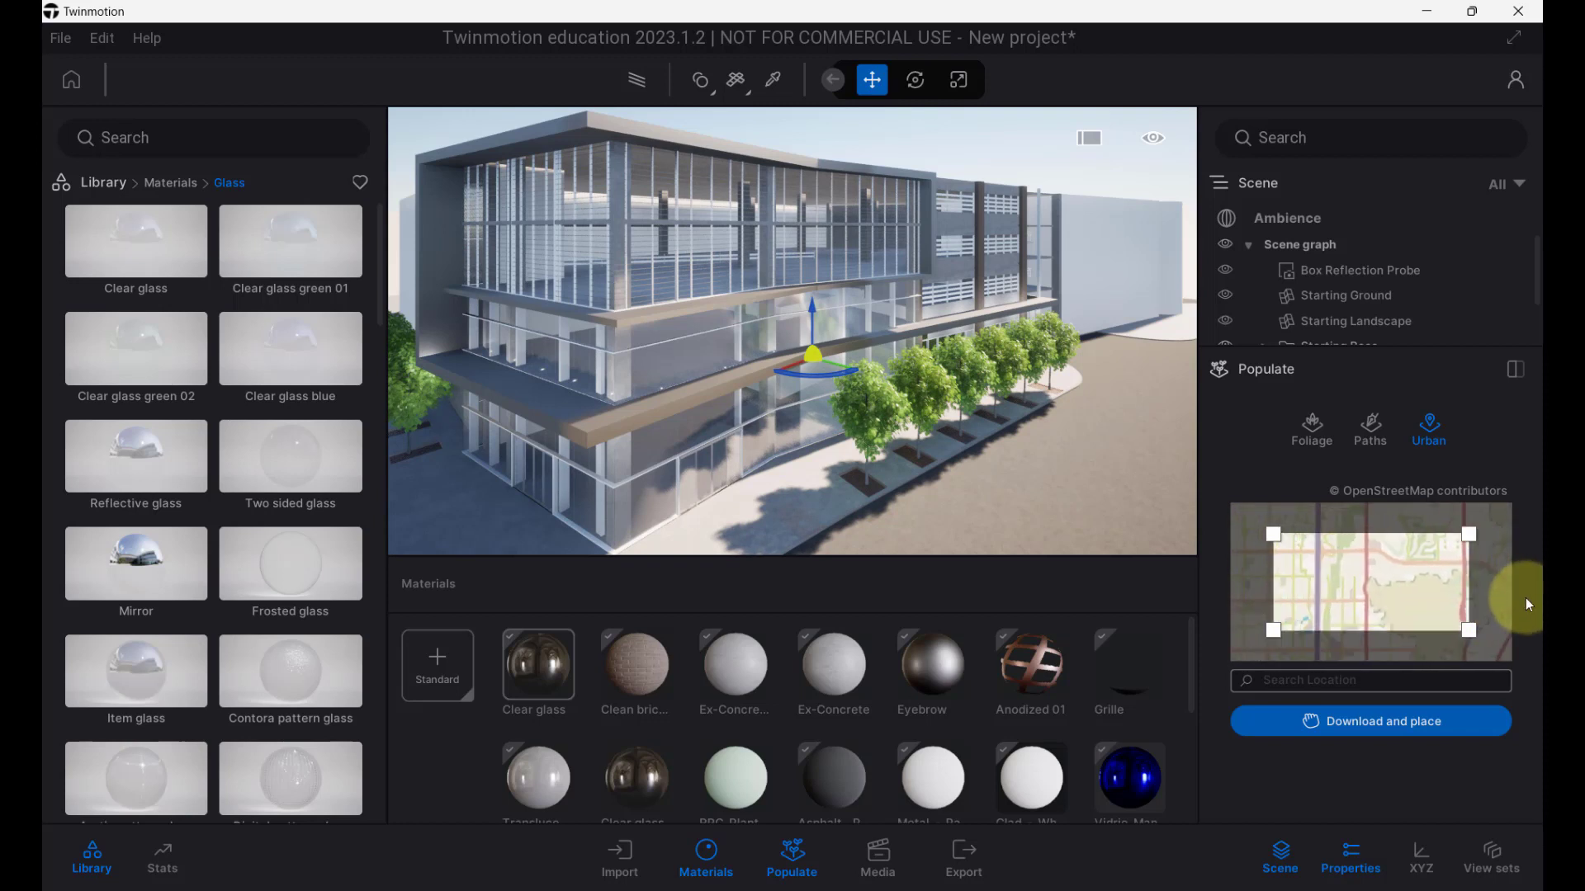
{"action": "scroll", "coordinate": [1405, 596], "scroll_direction": "down", "scroll_amount": 3}
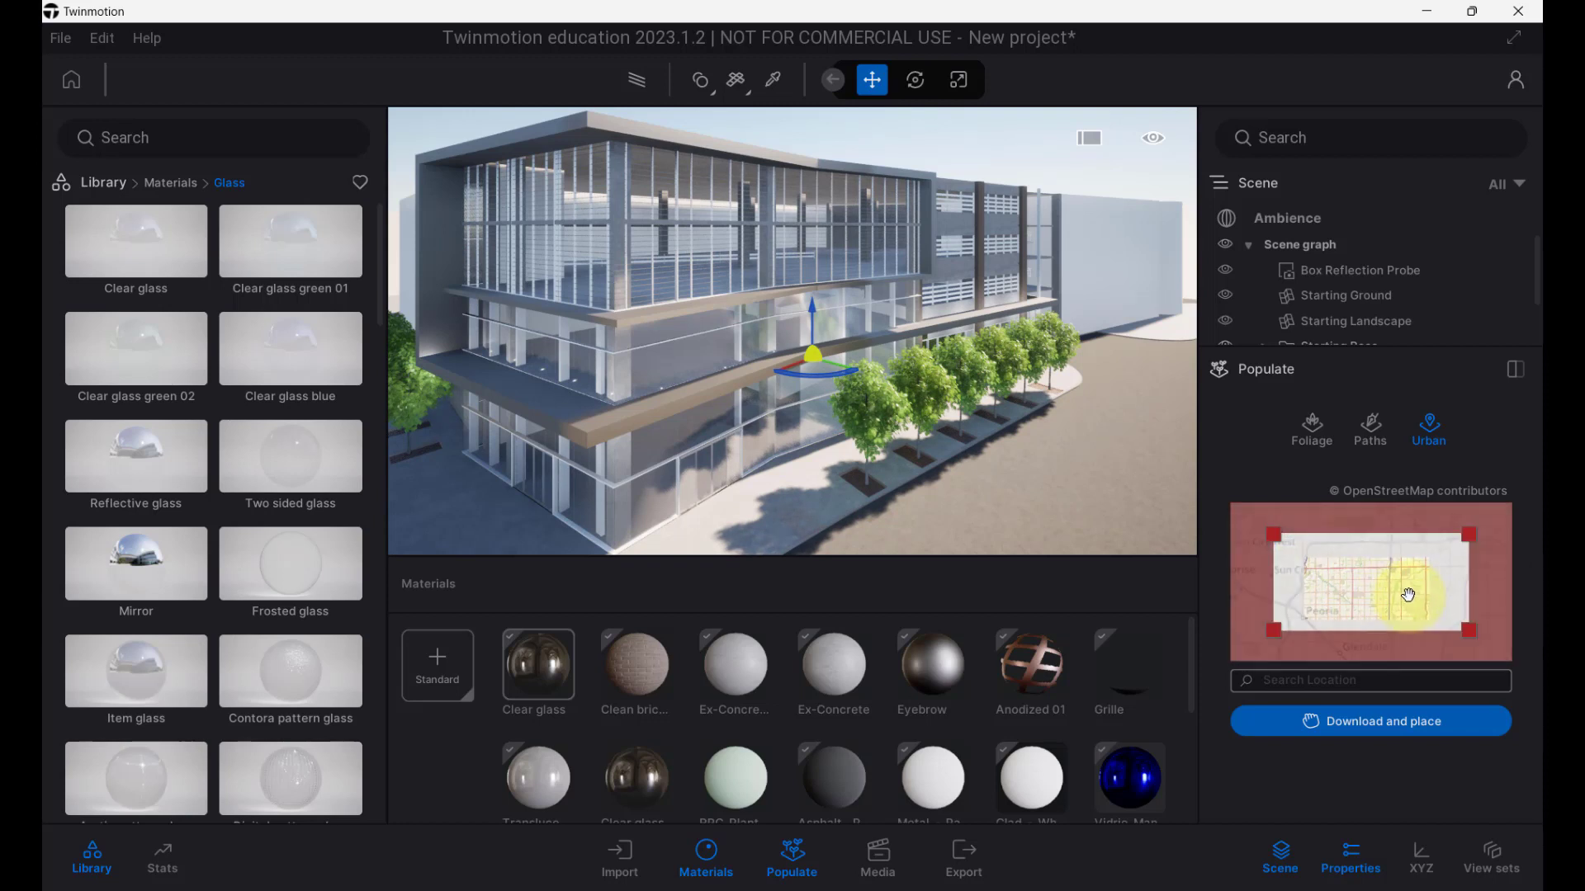
{"action": "left_click_drag", "start_coordinate": [1424, 587], "coordinate": [1381, 607]}
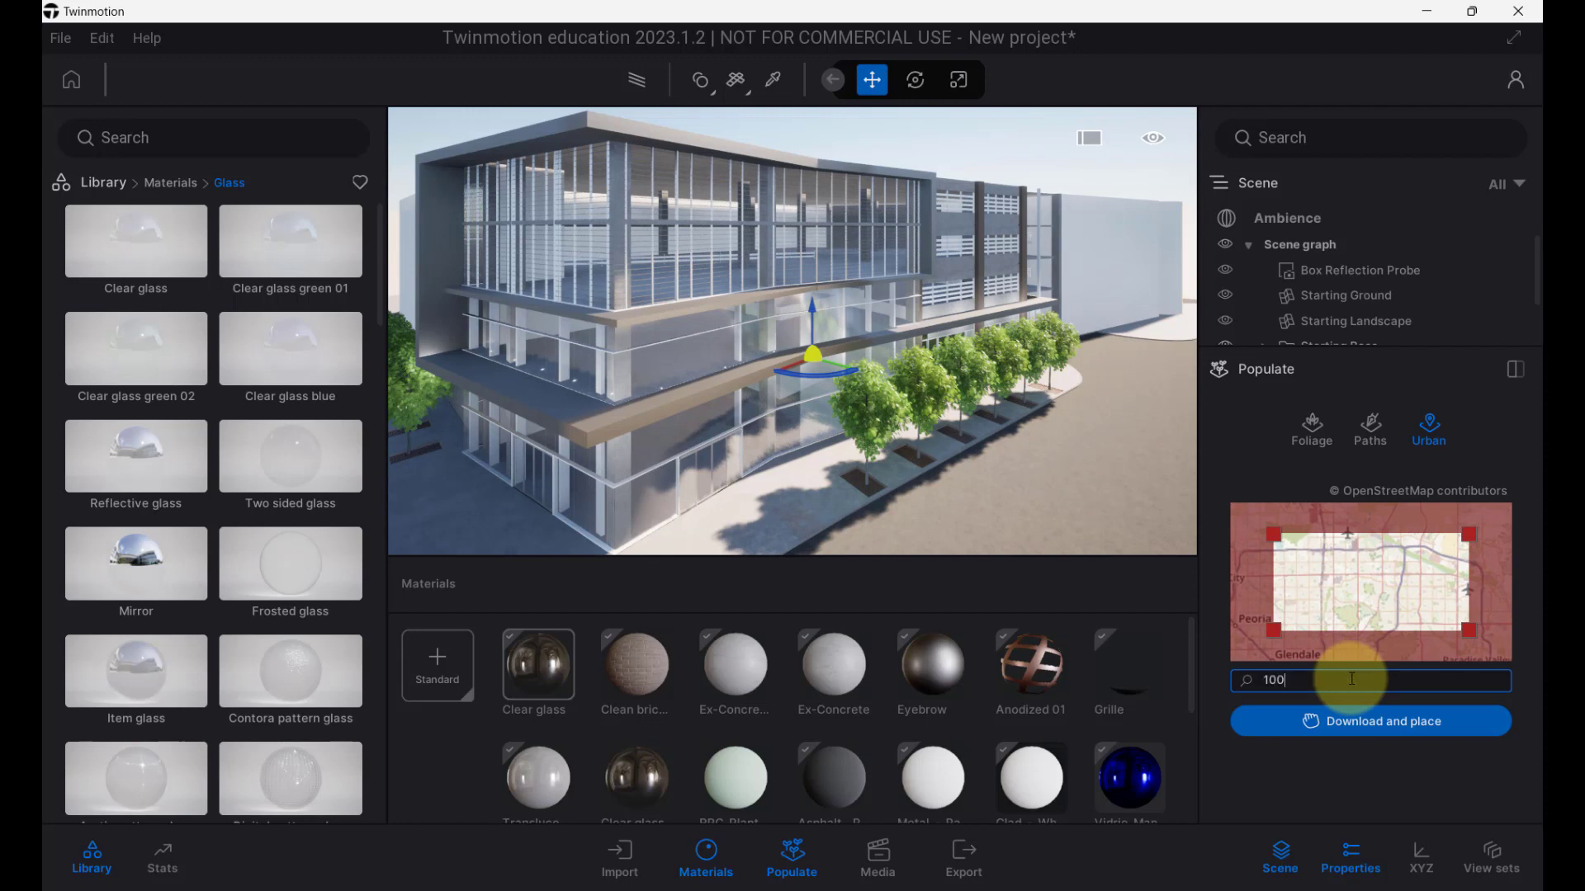
Try to find the building's street address through the map's location search, and clear the entered text.
{"action": "key", "text": "BackSpace"}
{"action": "type", "text": "E"}
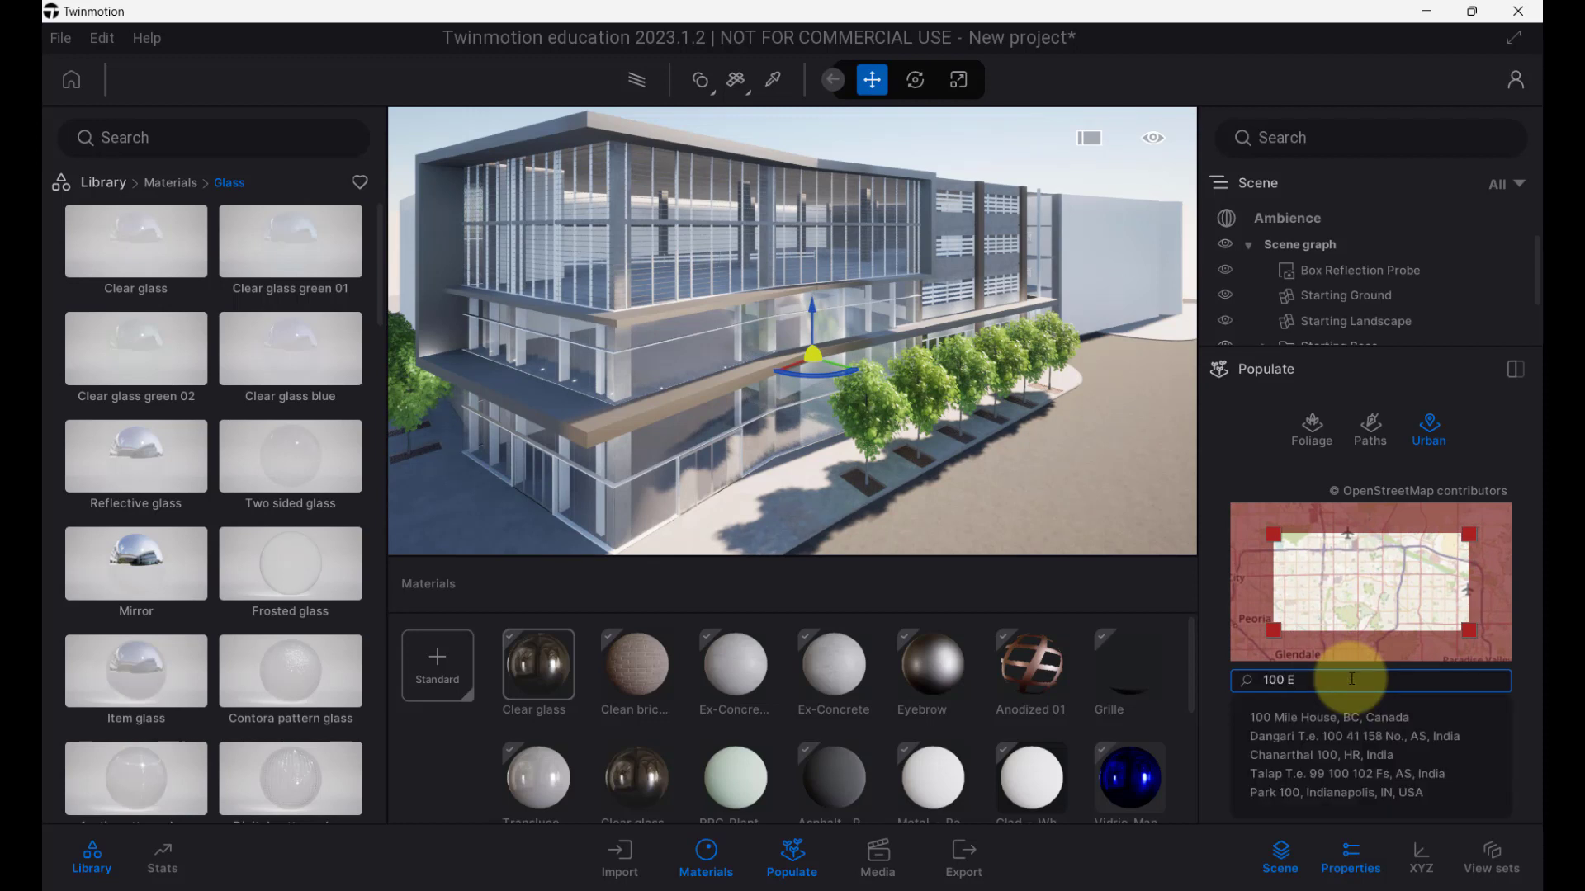
{"action": "type", "text": " jeff"}
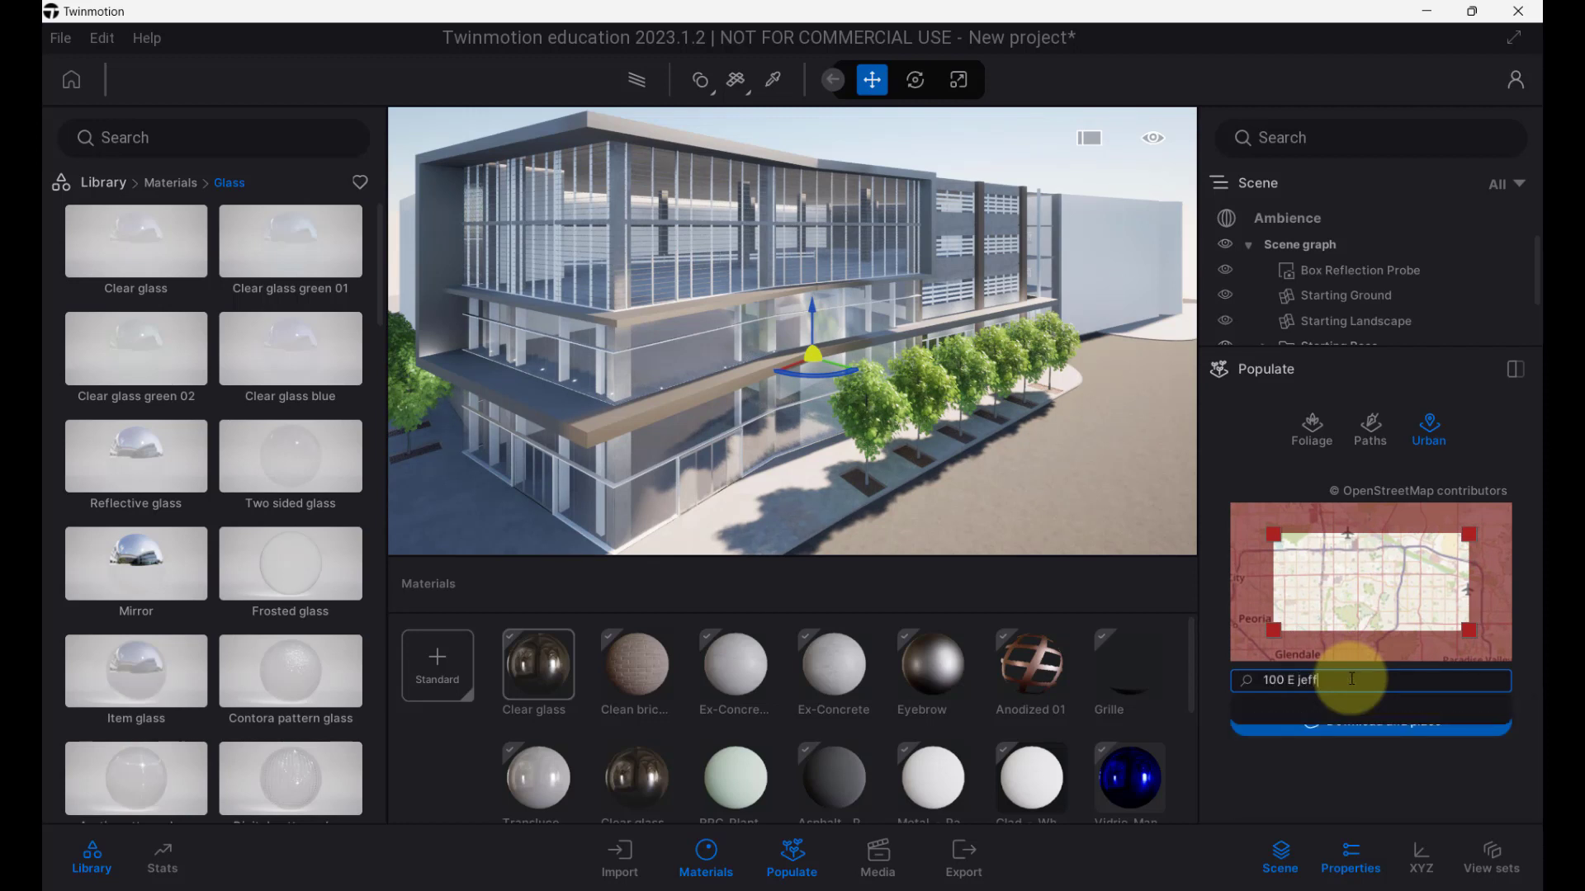
{"action": "type", "text": "erson, Ph"}
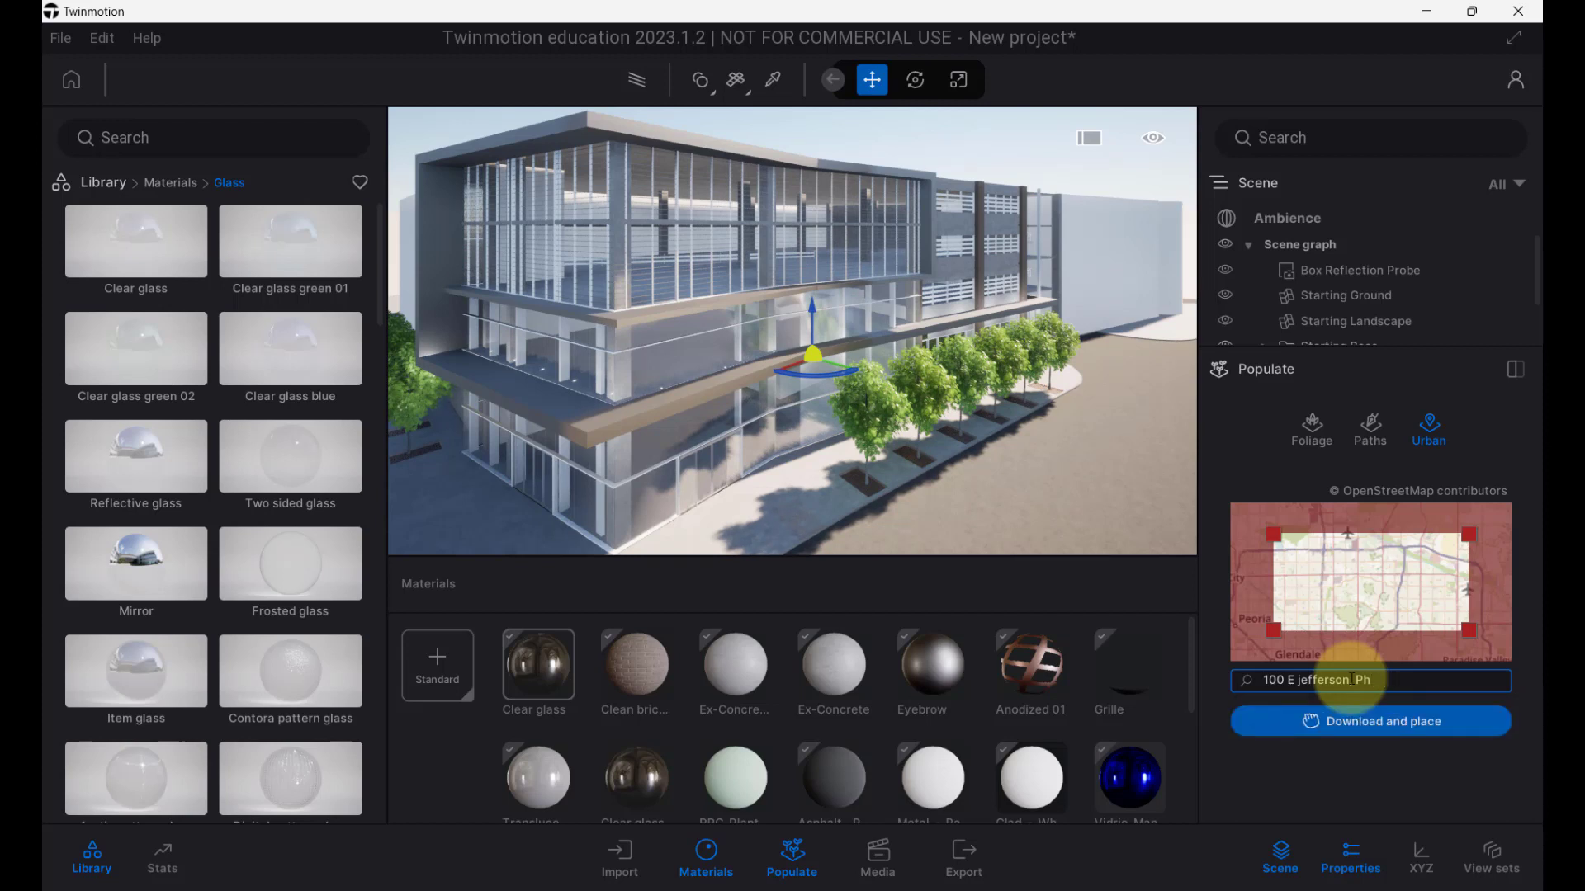
{"action": "key", "text": "BackSpace"}
{"action": "key", "text": "BackSpace"}
{"action": "key", "text": "BackSpace"}
{"action": "key", "text": "BackSpace"}
{"action": "key", "text": "BackSpace"}
{"action": "key", "text": "BackSpace"}
{"action": "key", "text": "BackSpace"}
{"action": "key", "text": "BackSpace"}
{"action": "key", "text": "BackSpace"}
{"action": "key", "text": "BackSpace"}
{"action": "key", "text": "BackSpace"}
{"action": "key", "text": "BackSpace"}
{"action": "key", "text": "BackSpace"}
{"action": "key", "text": "BackSpace"}
{"action": "key", "text": "BackSpace"}
{"action": "key", "text": "BackSpace"}
{"action": "key", "text": "BackSpace"}
{"action": "key", "text": "BackSpace"}
{"action": "key", "text": "BackSpace"}
Center the Urban map on central Phoenix, at a scale small enough for the area to be downloadable.
{"action": "mouse_move", "coordinate": [1372, 607]}
{"action": "left_mouse_down"}
{"action": "mouse_move", "coordinate": [1371, 546]}
{"action": "mouse_move", "coordinate": [1338, 555]}
{"action": "mouse_move", "coordinate": [1354, 601]}
{"action": "mouse_move", "coordinate": [1395, 625]}
{"action": "mouse_move", "coordinate": [1432, 627]}
{"action": "mouse_move", "coordinate": [1475, 584]}
{"action": "mouse_move", "coordinate": [1367, 584]}
{"action": "left_mouse_up"}
{"action": "scroll", "coordinate": [1472, 583], "scroll_direction": "down", "scroll_amount": 2}
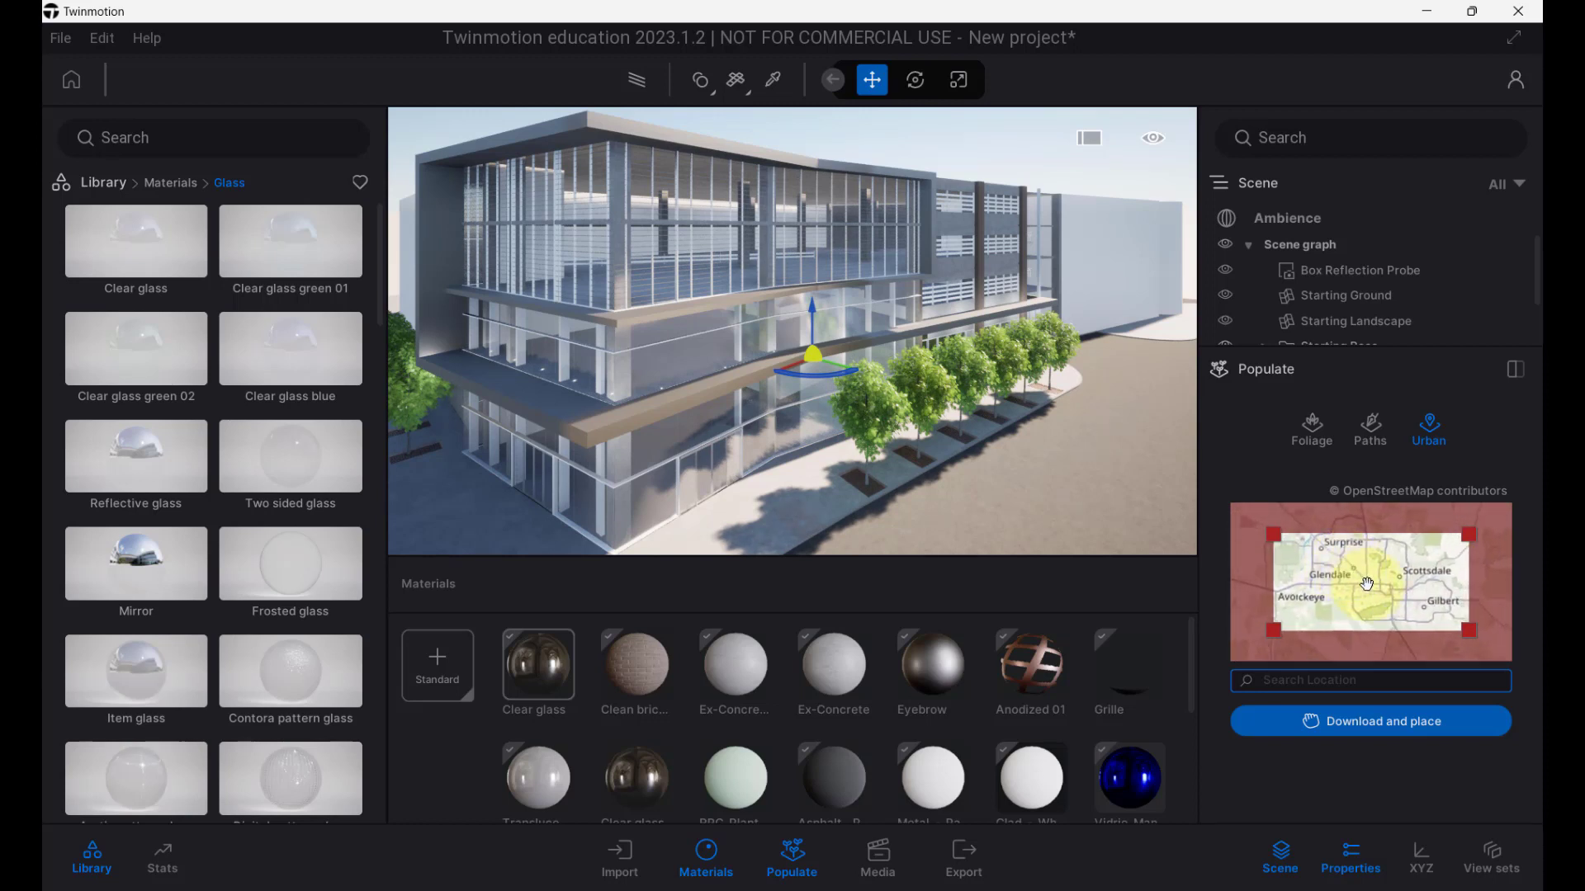
{"action": "scroll", "coordinate": [1379, 591], "scroll_direction": "up", "scroll_amount": 2}
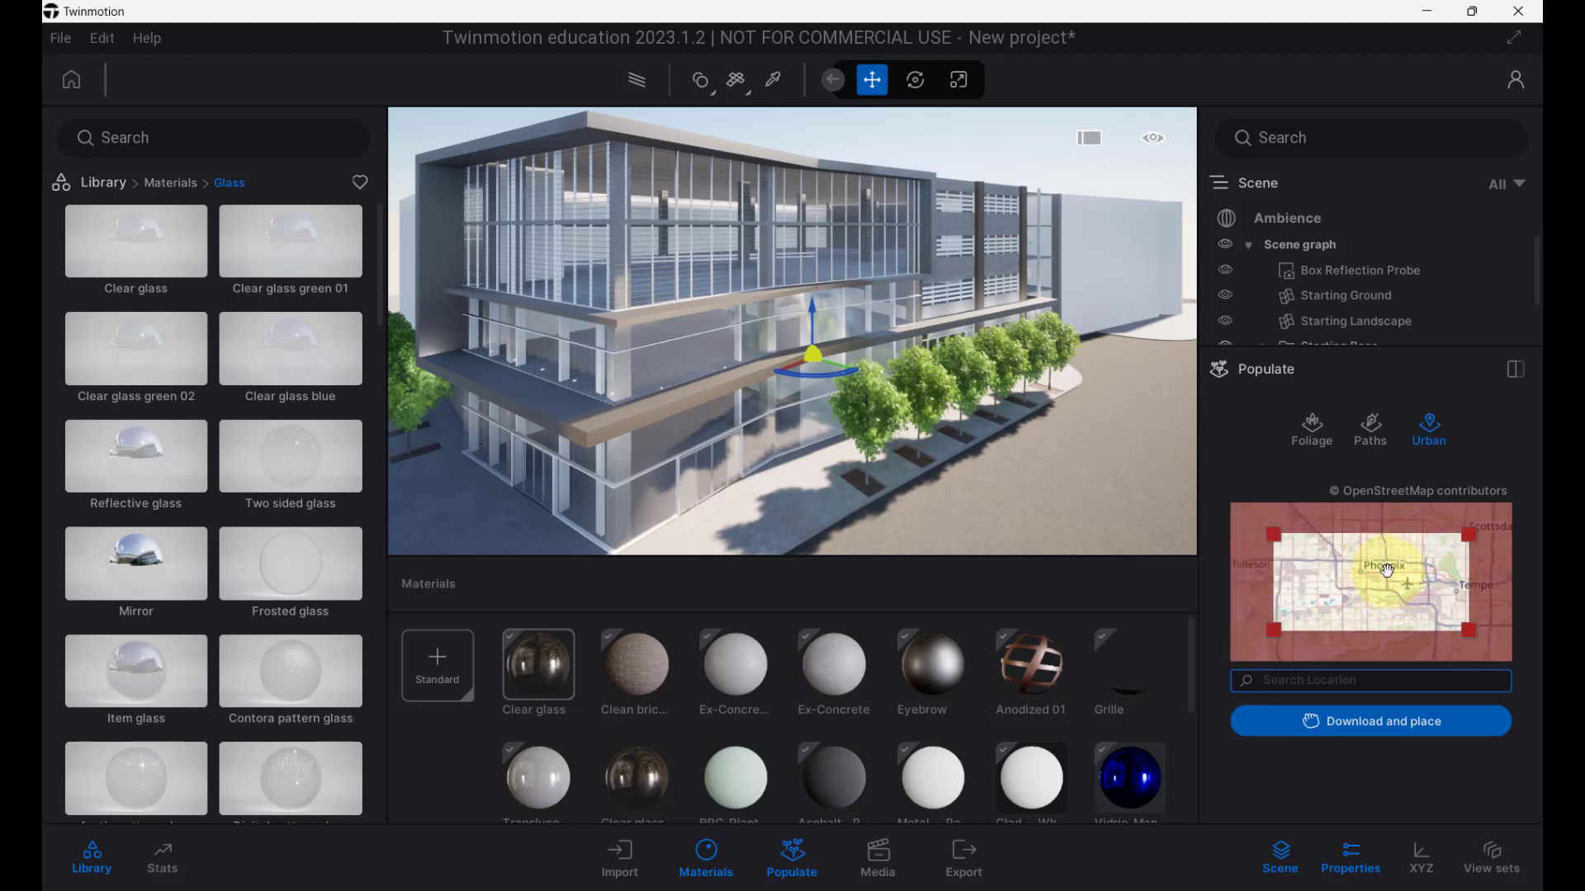
{"action": "scroll", "coordinate": [1379, 570], "scroll_direction": "down", "scroll_amount": 2}
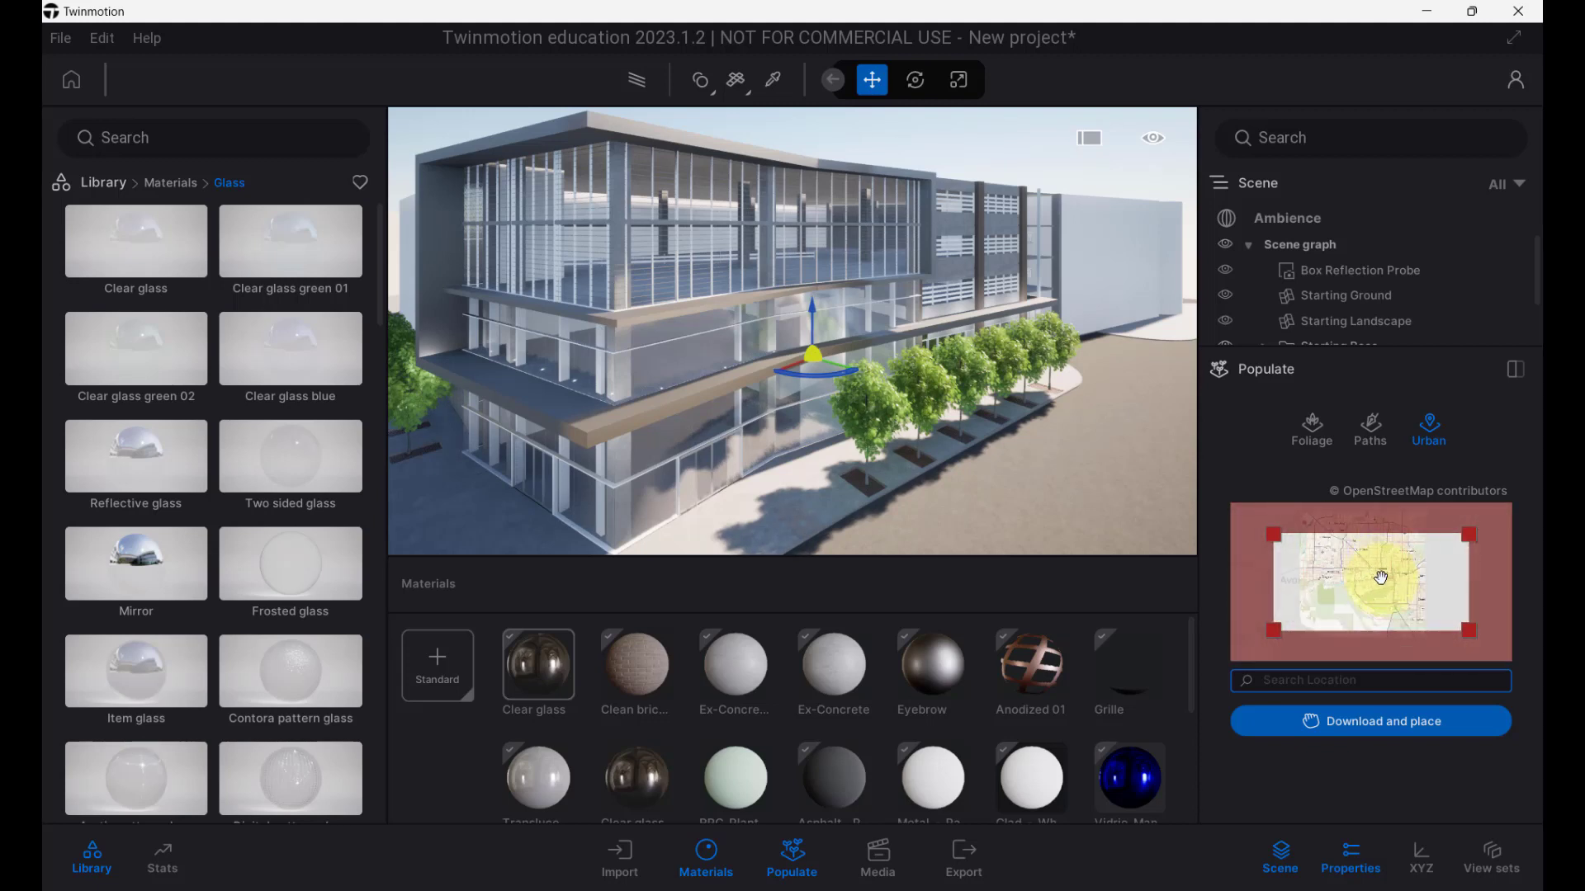
{"action": "scroll", "coordinate": [1381, 575], "scroll_direction": "up", "scroll_amount": 2}
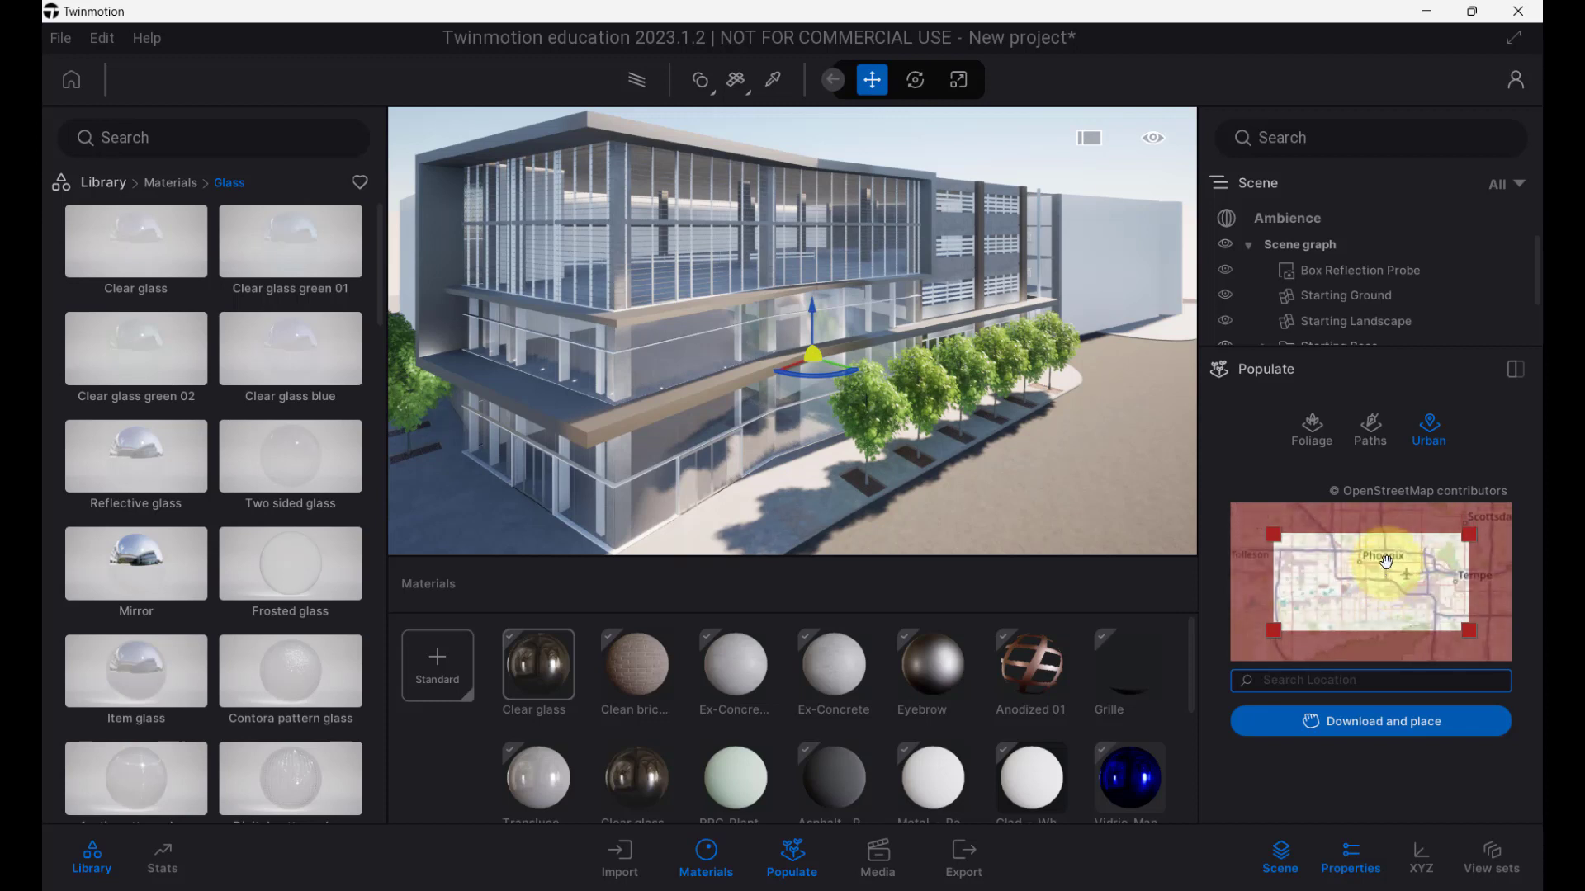
{"action": "scroll", "coordinate": [1387, 563], "scroll_direction": "up", "scroll_amount": 2}
{"action": "left_click_drag", "start_coordinate": [1388, 575], "coordinate": [1465, 569]}
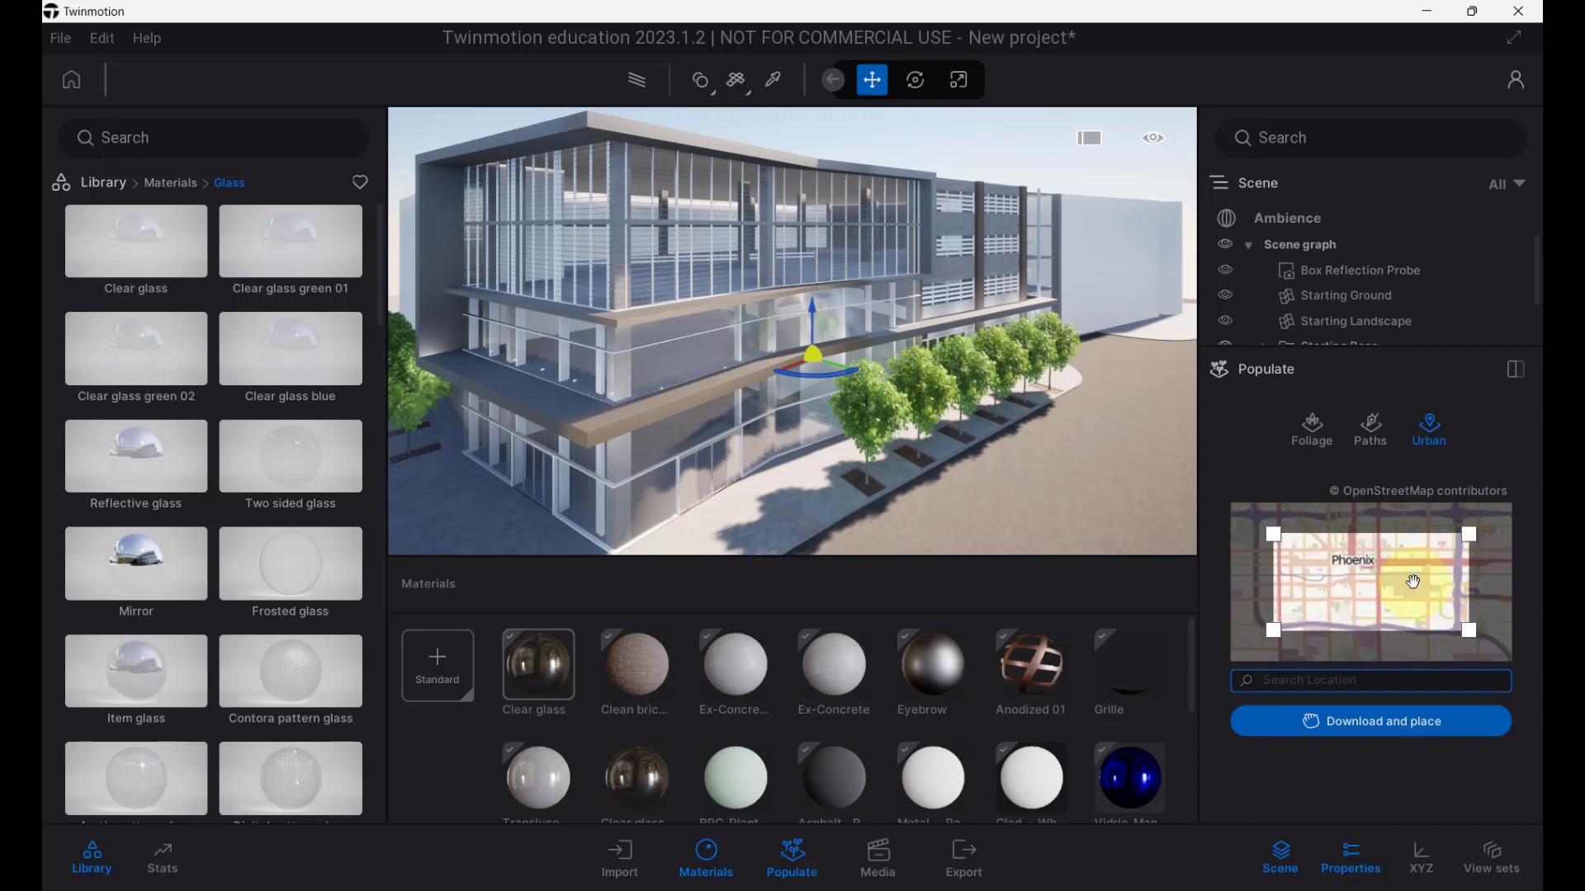
Bring the map's download area onto the downtown city blocks beside South 3rd Street, north of East Lincoln Street.
{"action": "scroll", "coordinate": [1414, 581], "scroll_direction": "up", "scroll_amount": 5}
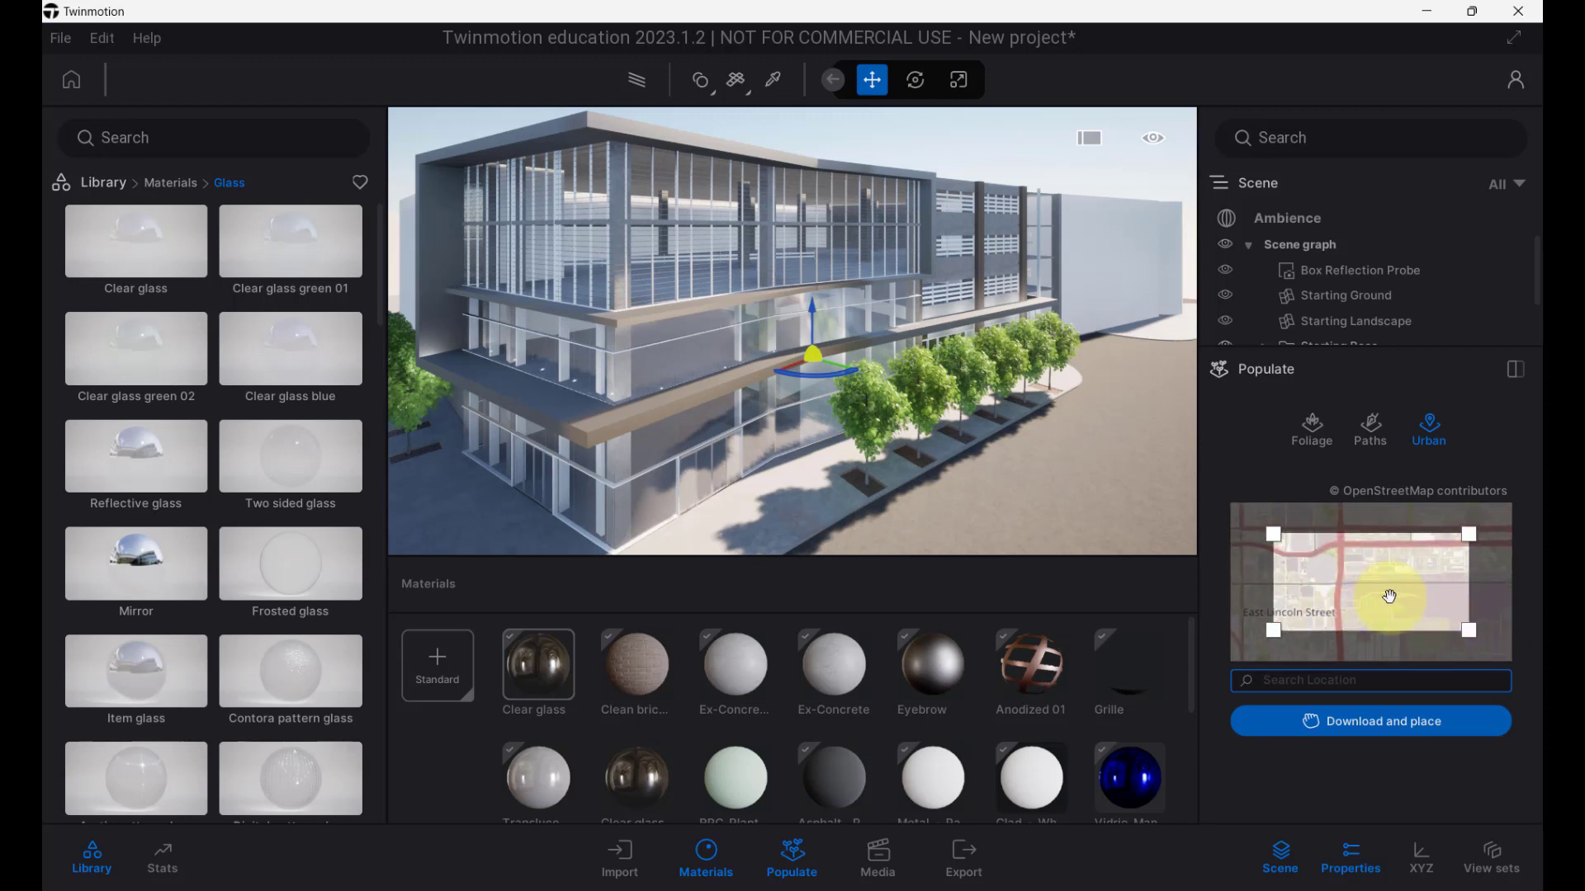
{"action": "left_click_drag", "start_coordinate": [1390, 596], "coordinate": [1450, 619]}
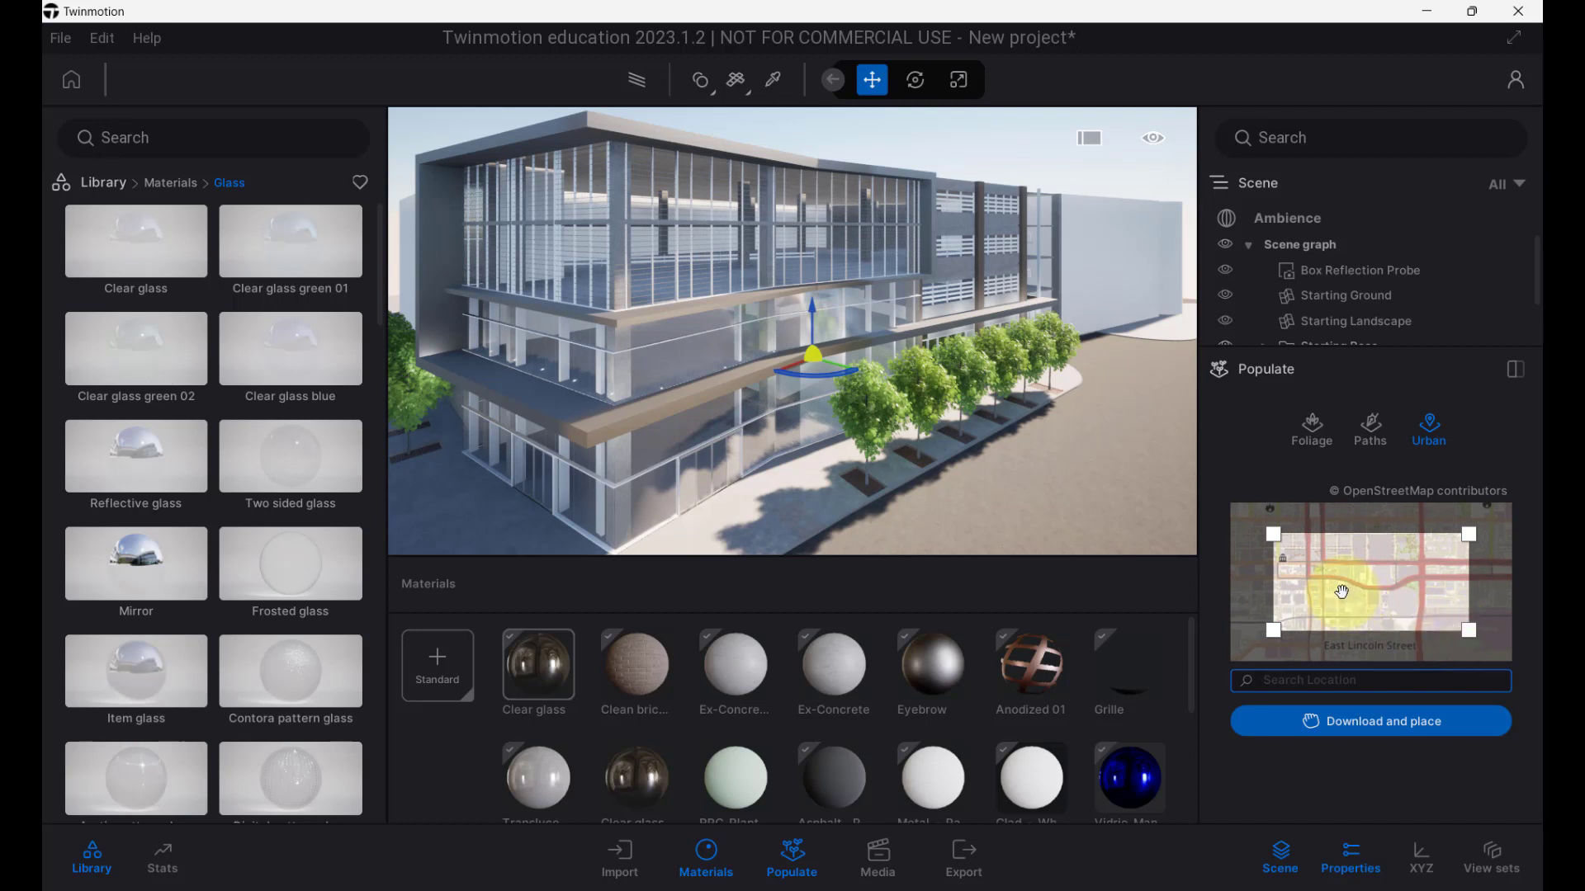
{"action": "left_click_drag", "start_coordinate": [1342, 592], "coordinate": [1378, 600]}
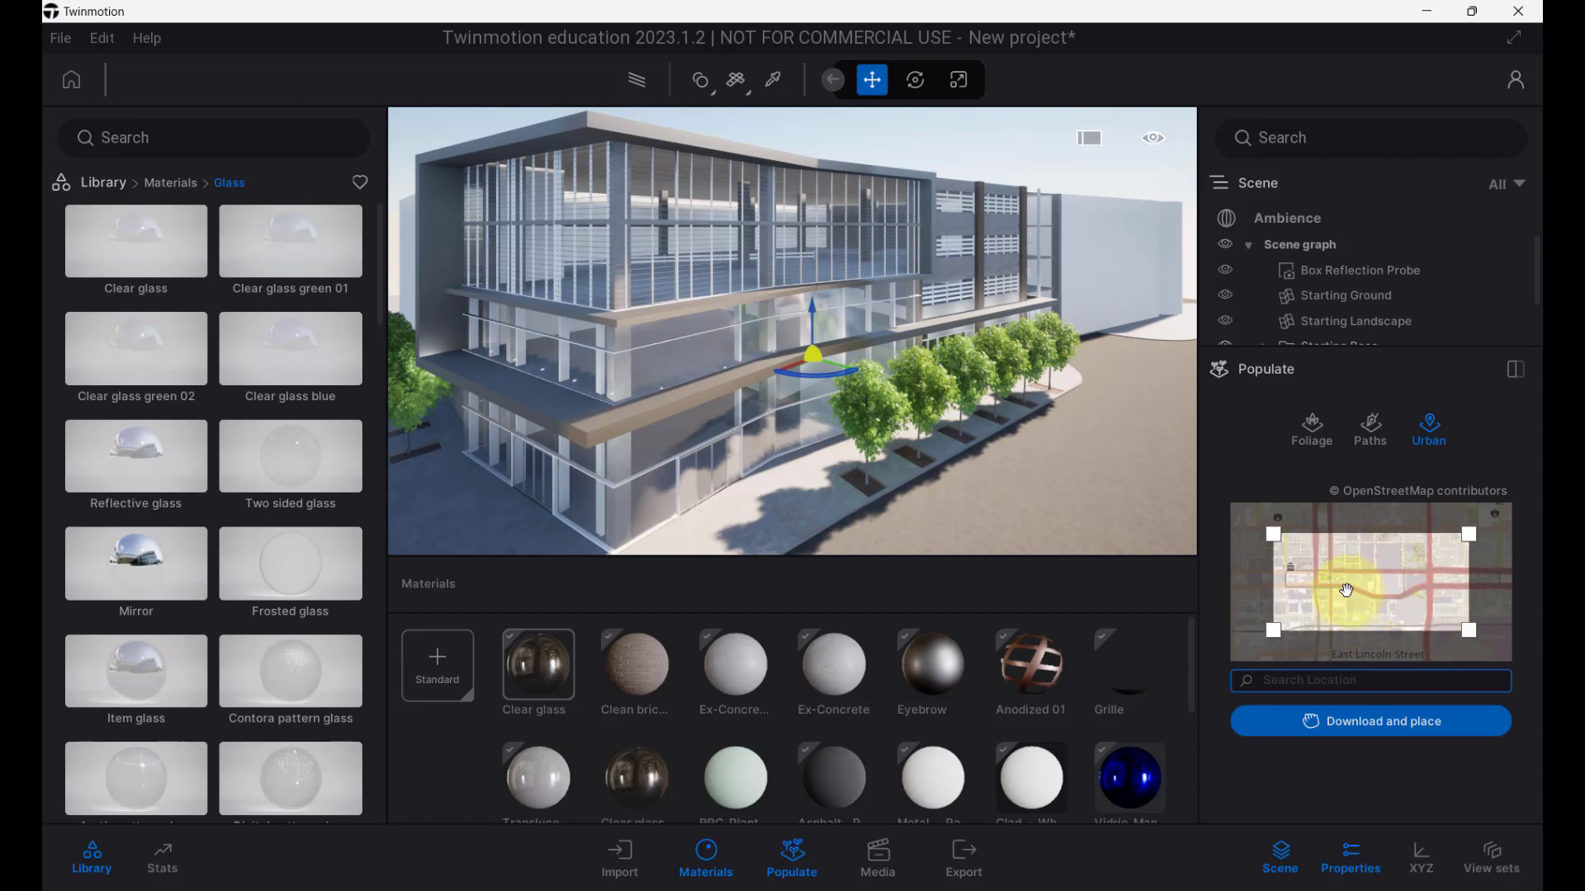
{"action": "scroll", "coordinate": [1341, 596], "scroll_direction": "up", "scroll_amount": 3}
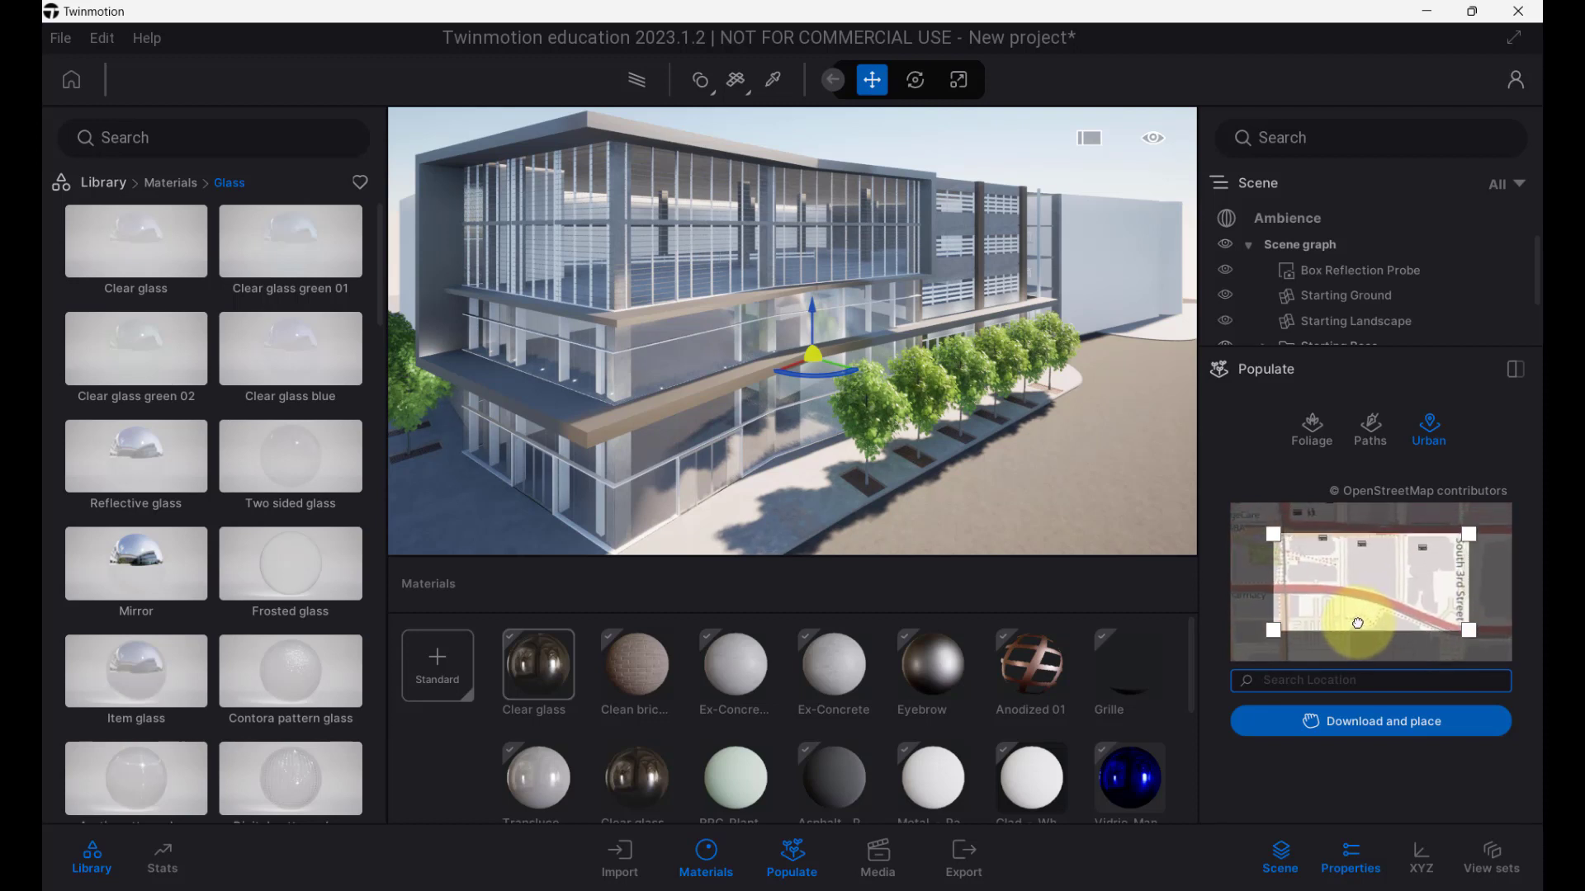
{"action": "mouse_move", "coordinate": [1357, 623]}
{"action": "left_mouse_down"}
{"action": "mouse_move", "coordinate": [1339, 630]}
{"action": "mouse_move", "coordinate": [1356, 600]}
{"action": "left_mouse_up"}
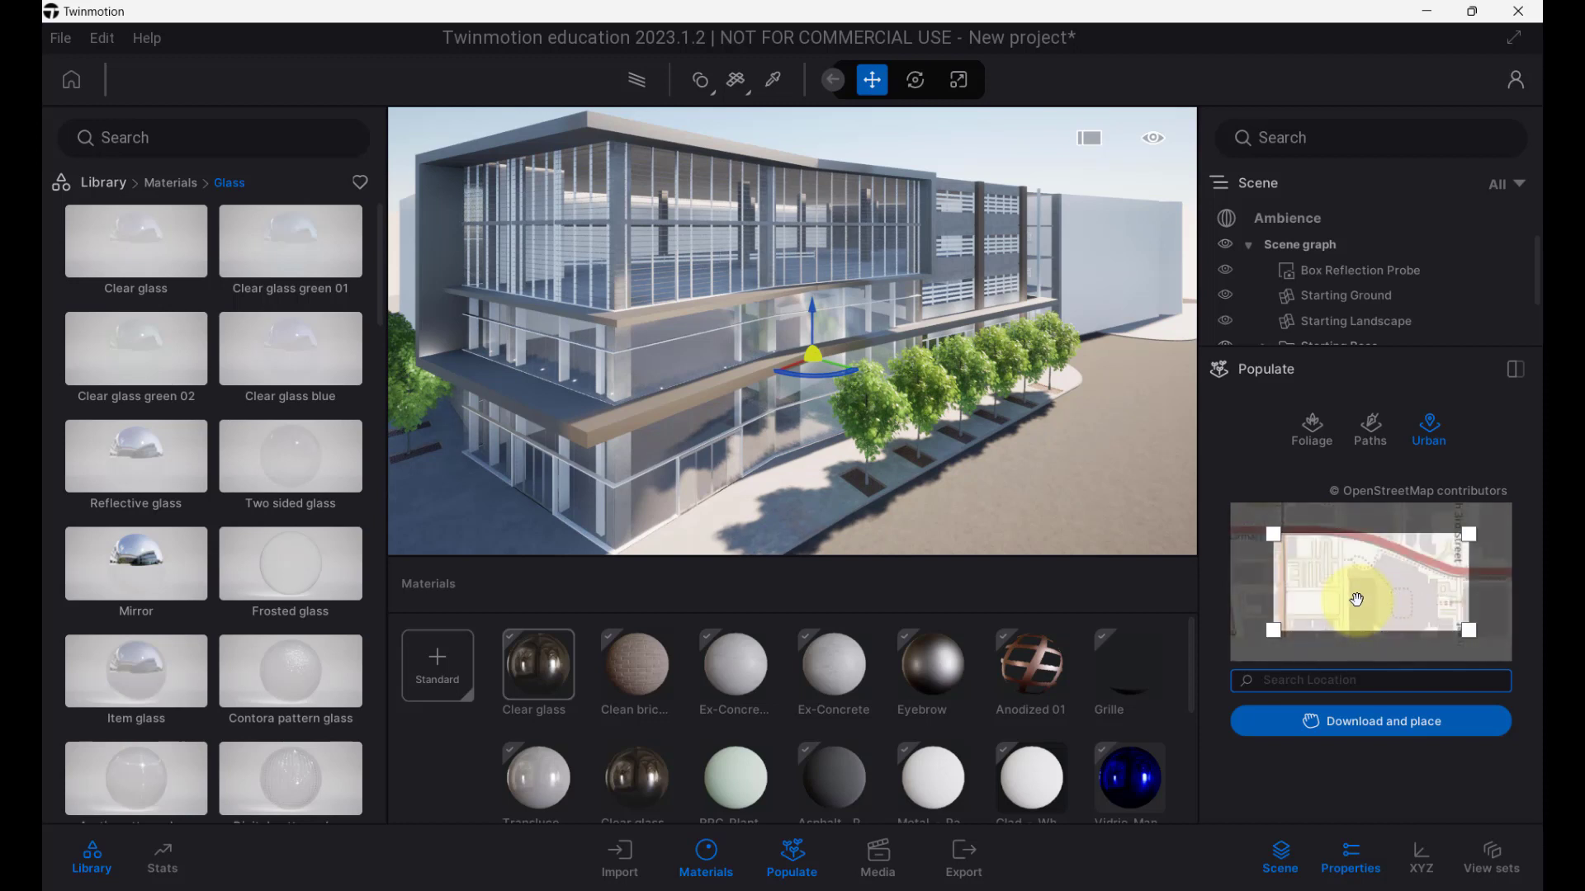
{"action": "scroll", "coordinate": [1357, 600], "scroll_direction": "down", "scroll_amount": 2}
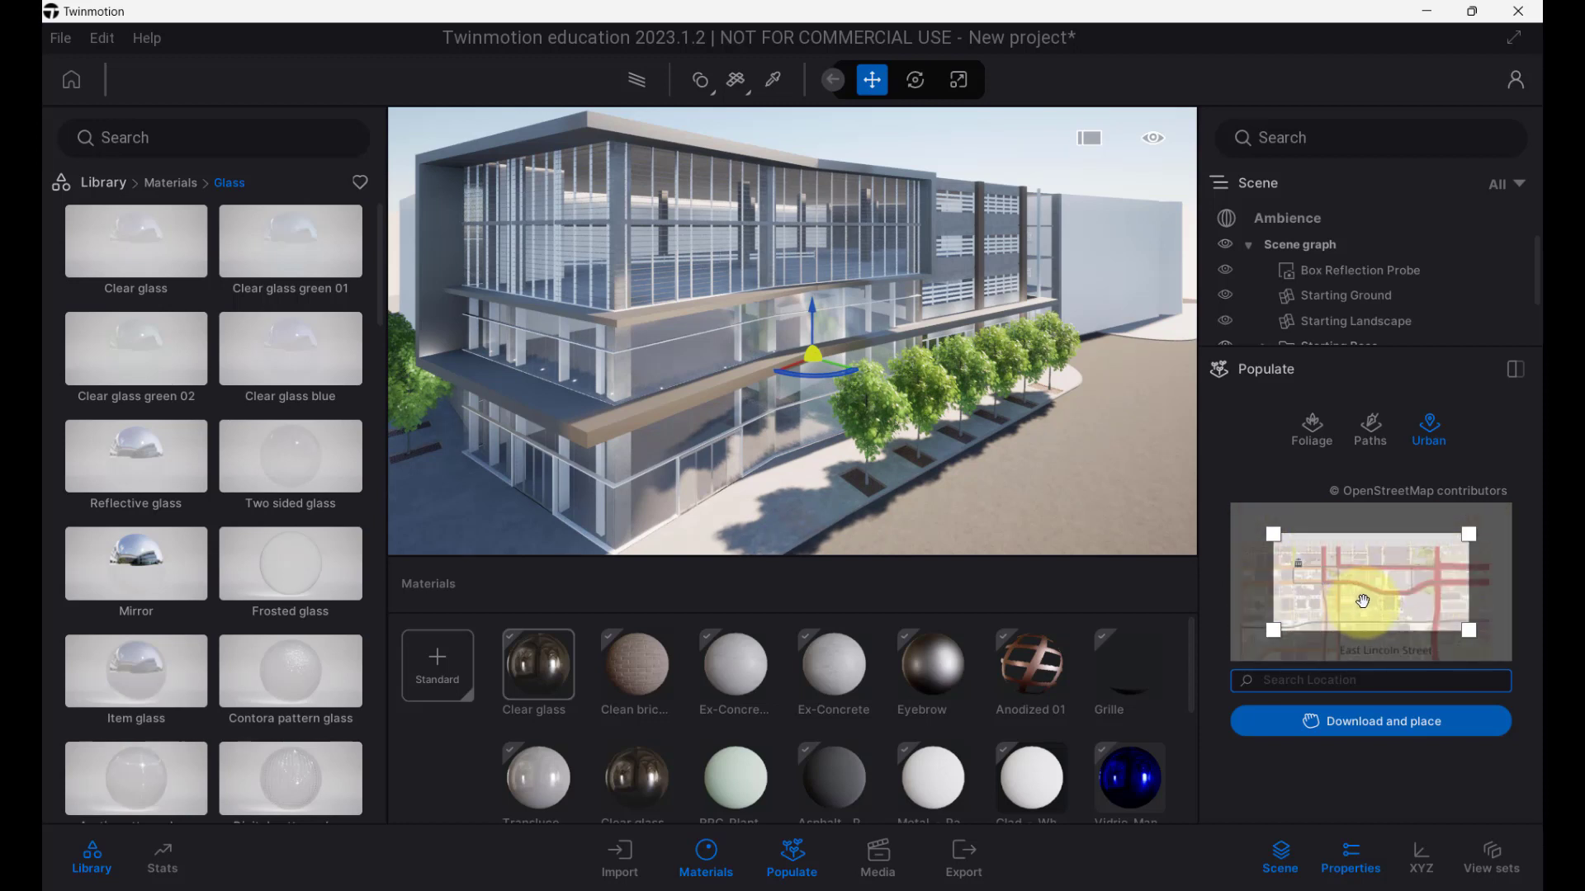
{"action": "scroll", "coordinate": [1362, 603], "scroll_direction": "up", "scroll_amount": 2}
{"action": "mouse_move", "coordinate": [1362, 602]}
{"action": "left_mouse_down"}
{"action": "mouse_move", "coordinate": [1386, 642]}
{"action": "mouse_move", "coordinate": [1381, 623]}
{"action": "left_mouse_up"}
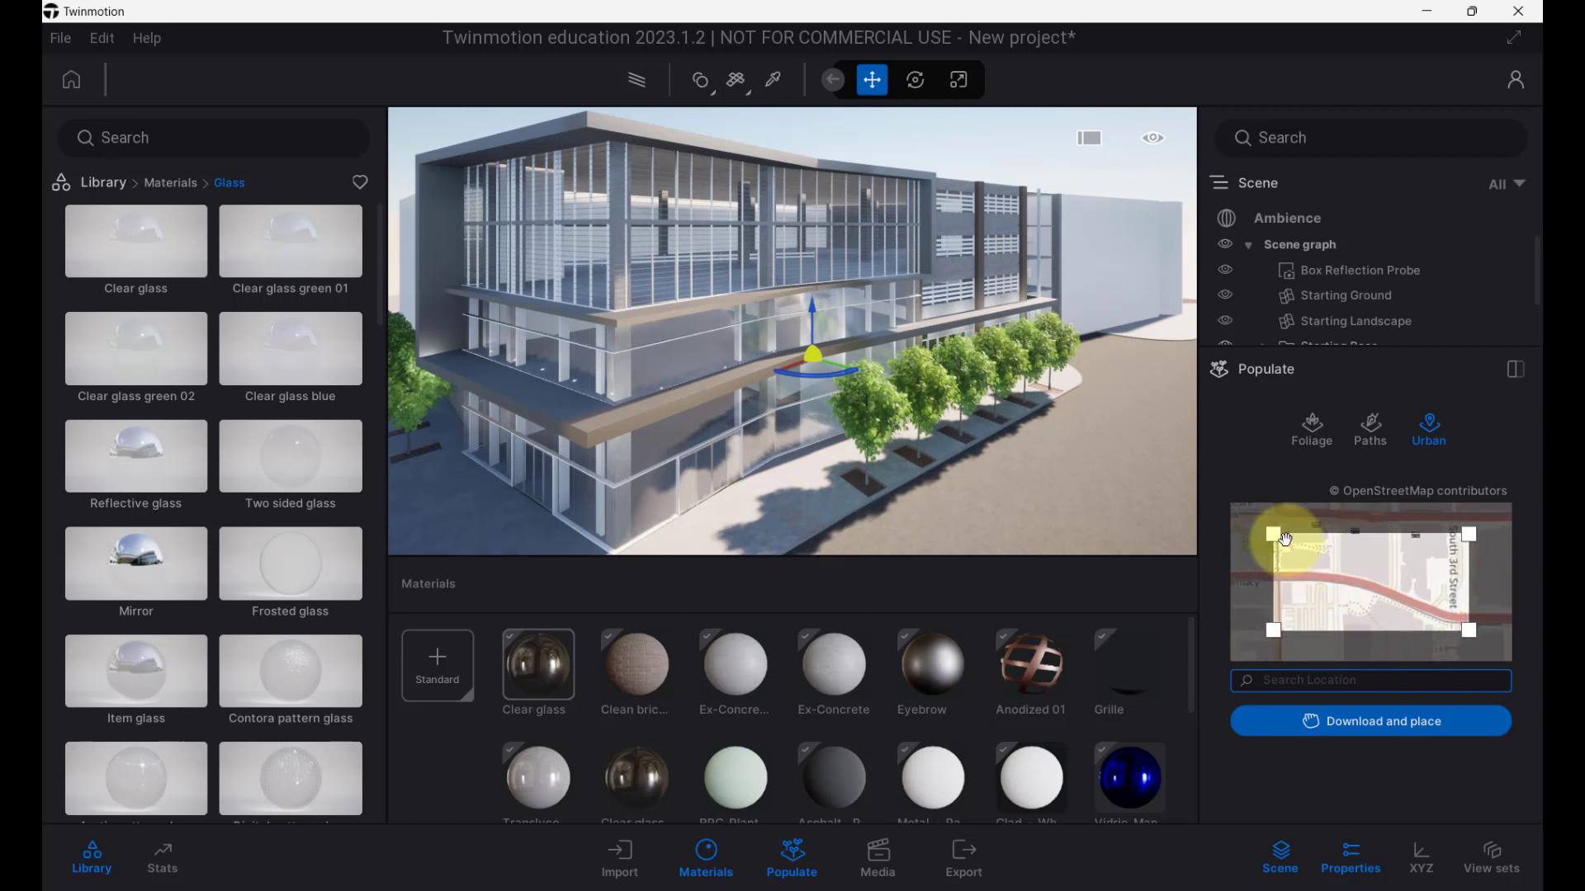
Narrow the map's download area to a nearly square frame around the blocks west of South 3rd Street.
{"action": "left_click_drag", "start_coordinate": [1275, 534], "coordinate": [1310, 513]}
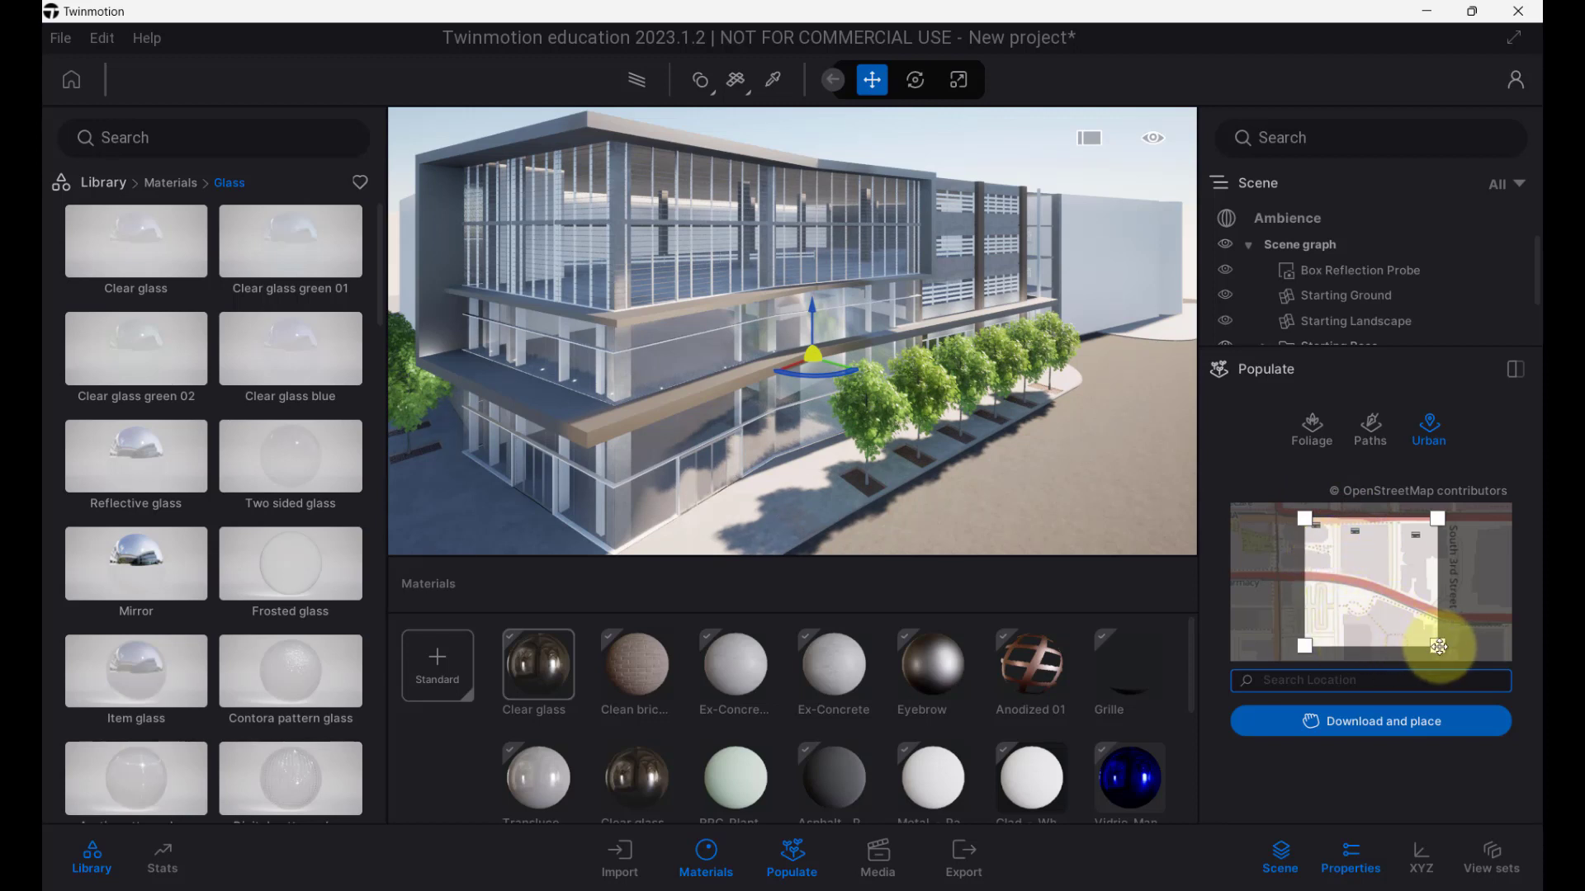
{"action": "left_click_drag", "start_coordinate": [1437, 645], "coordinate": [1440, 634]}
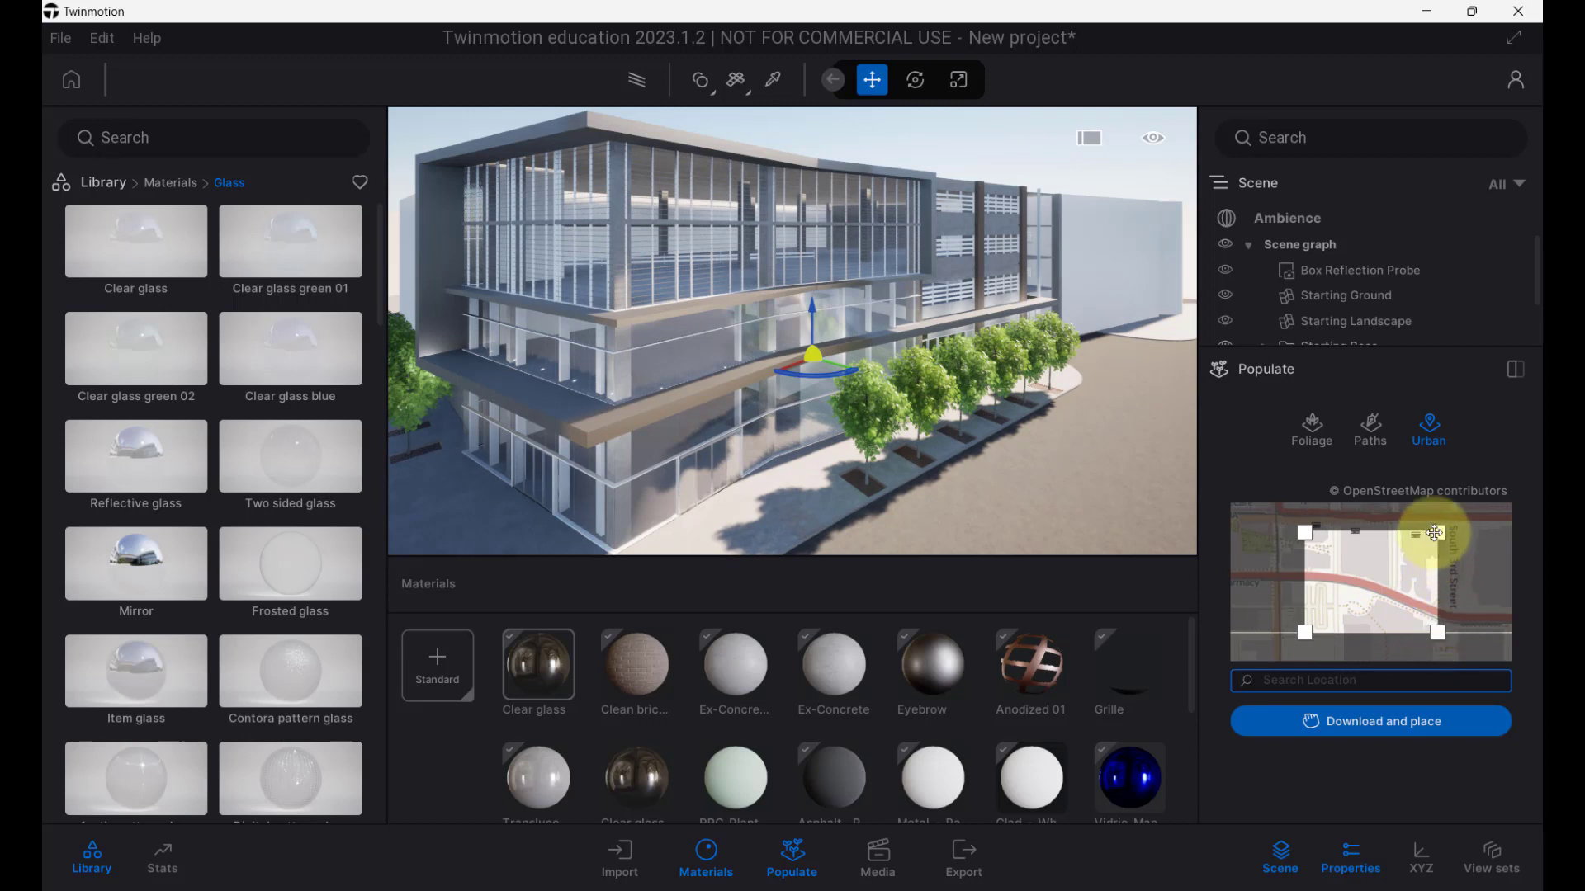
{"action": "left_click_drag", "start_coordinate": [1439, 533], "coordinate": [1437, 572]}
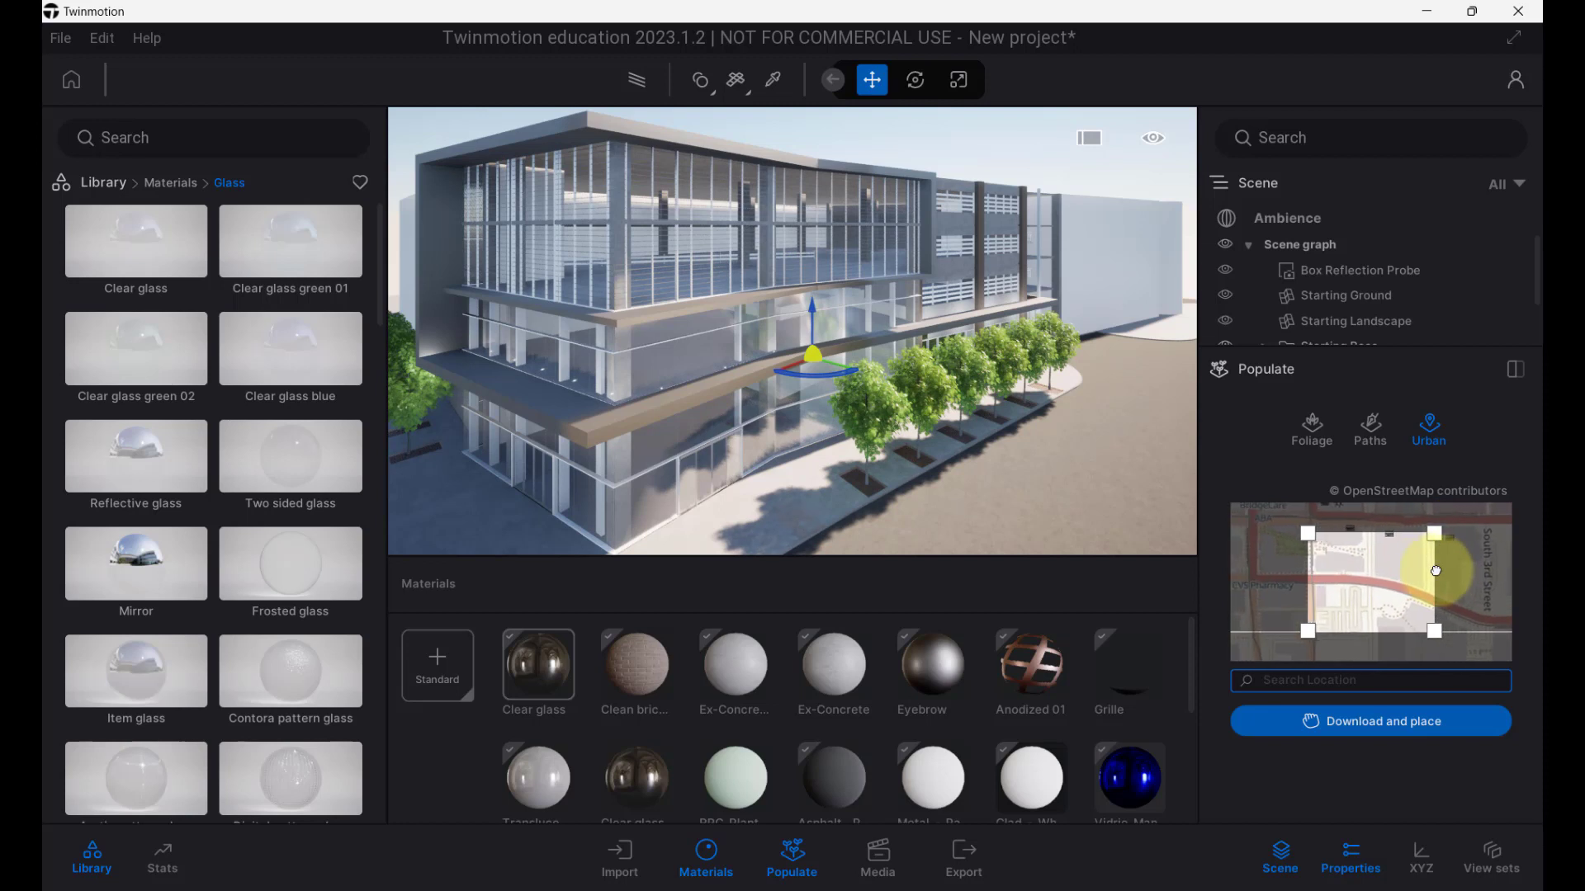
{"action": "left_click_drag", "start_coordinate": [1309, 632], "coordinate": [1308, 634]}
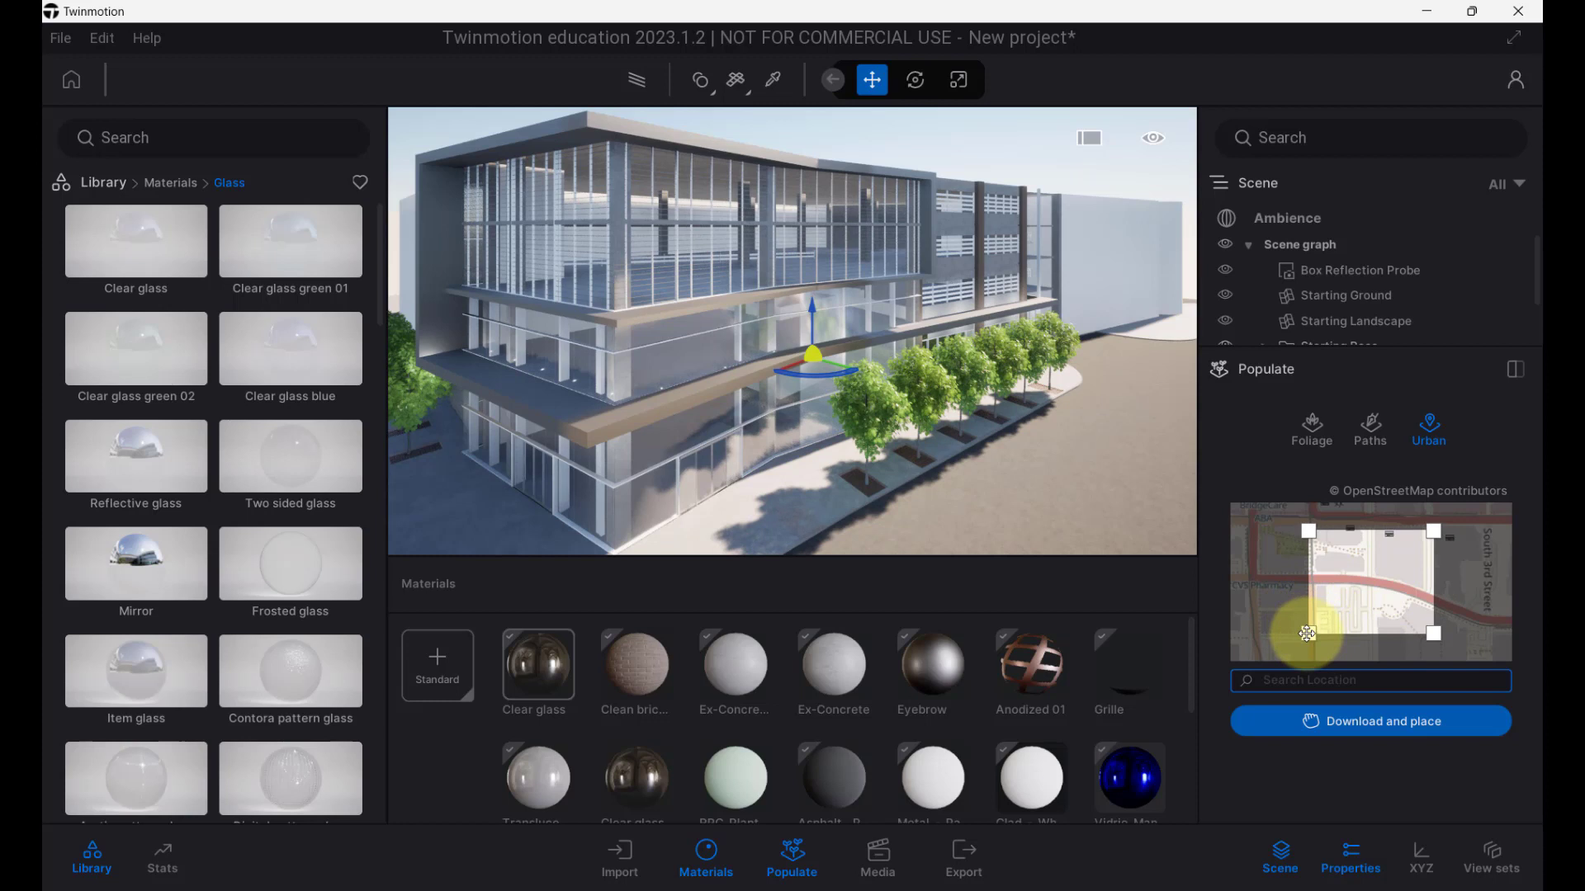
Download the framed map area and place its urban surroundings in the scene around the building.
{"action": "left_click", "coordinate": [1401, 722]}
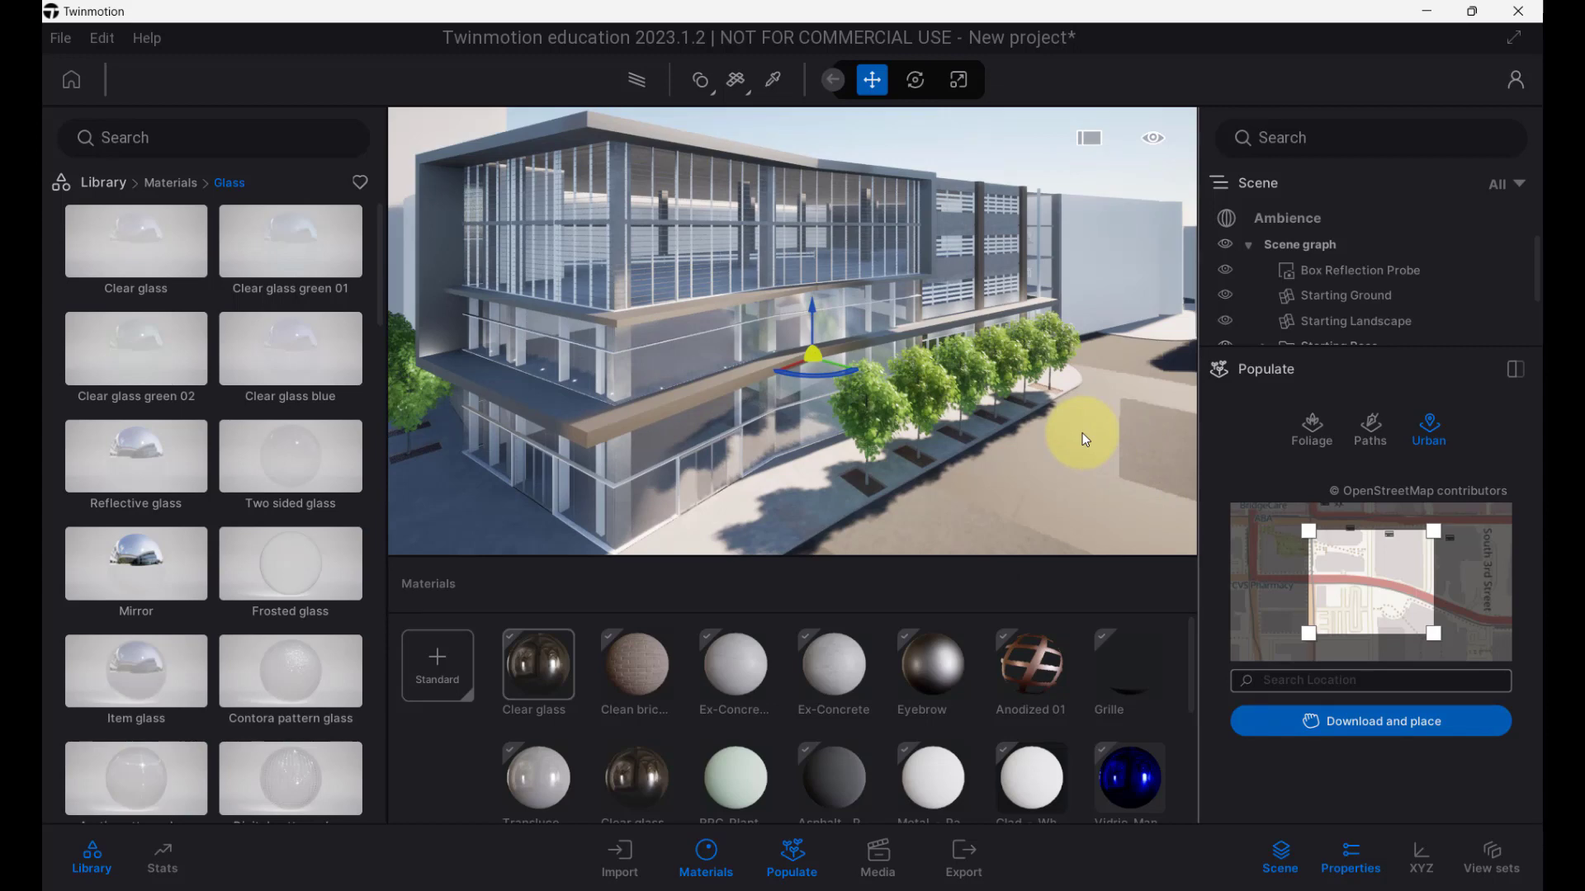
{"action": "scroll", "coordinate": [1082, 433], "scroll_direction": "down", "scroll_amount": 5}
{"action": "scroll", "coordinate": [1082, 433], "scroll_direction": "down", "scroll_amount": 8}
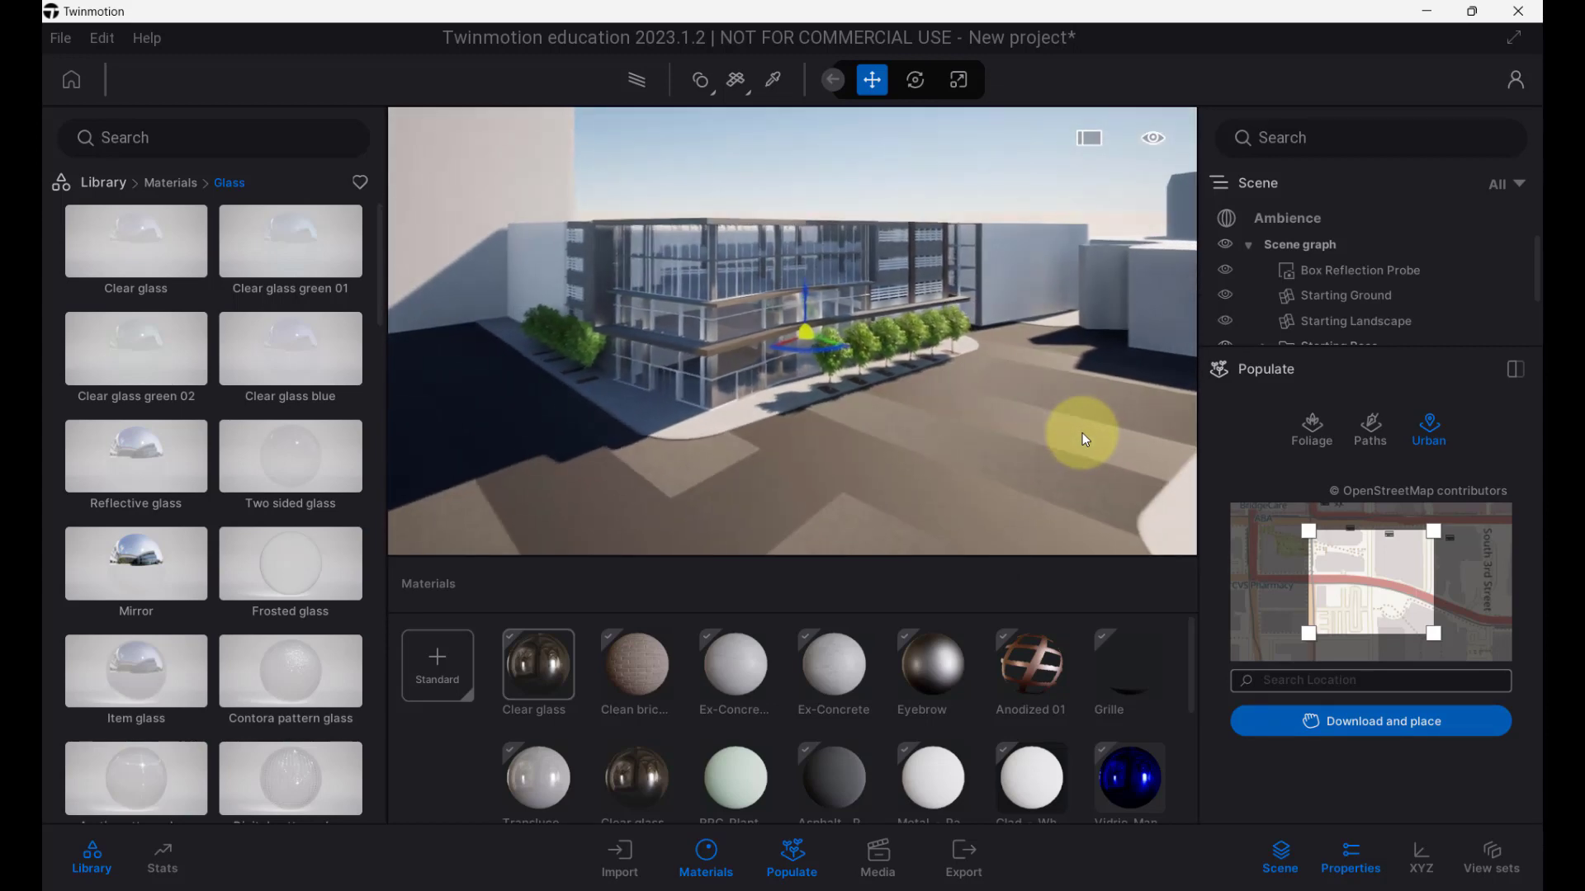
Delete the starting landscape and the starting ground that surround the downloaded urban context.
{"action": "scroll", "coordinate": [1082, 432], "scroll_direction": "down", "scroll_amount": 6}
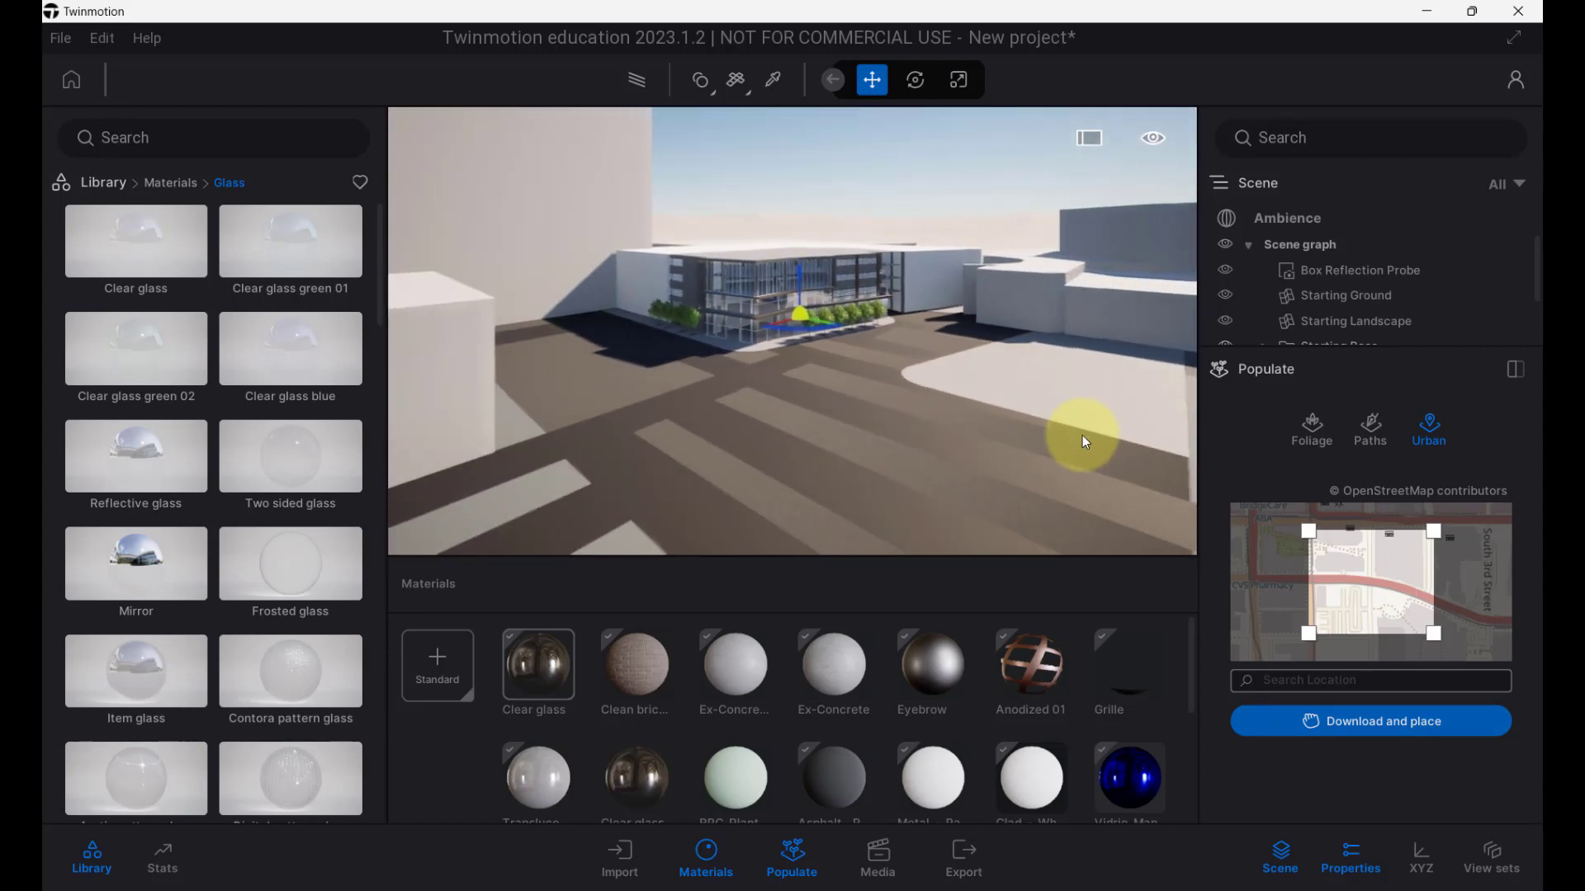
{"action": "left_click", "coordinate": [1087, 434]}
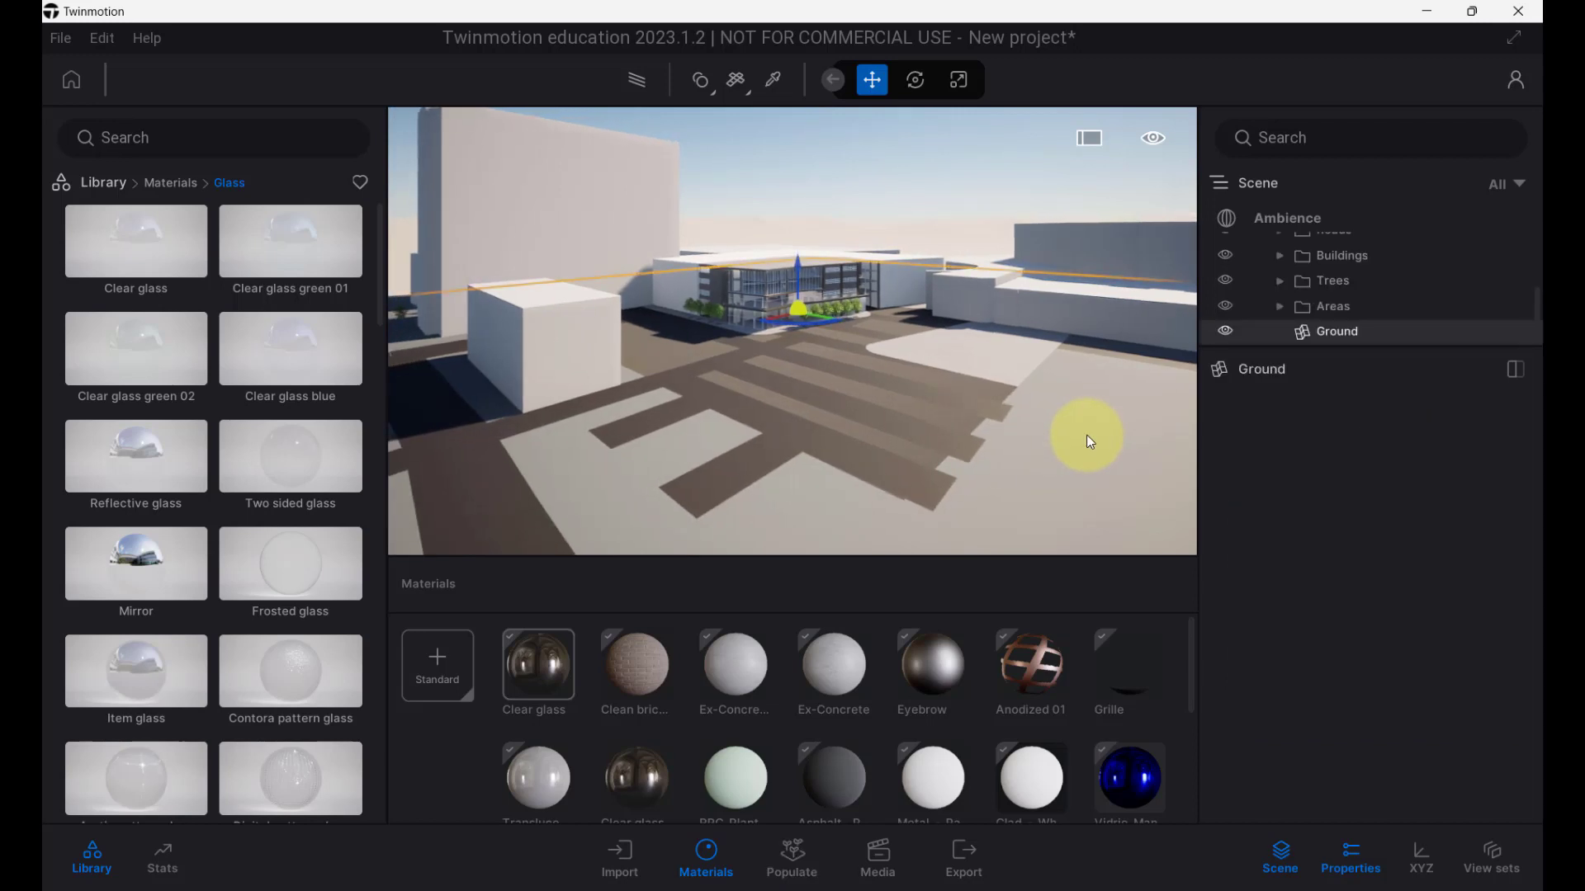
{"action": "key", "text": "f"}
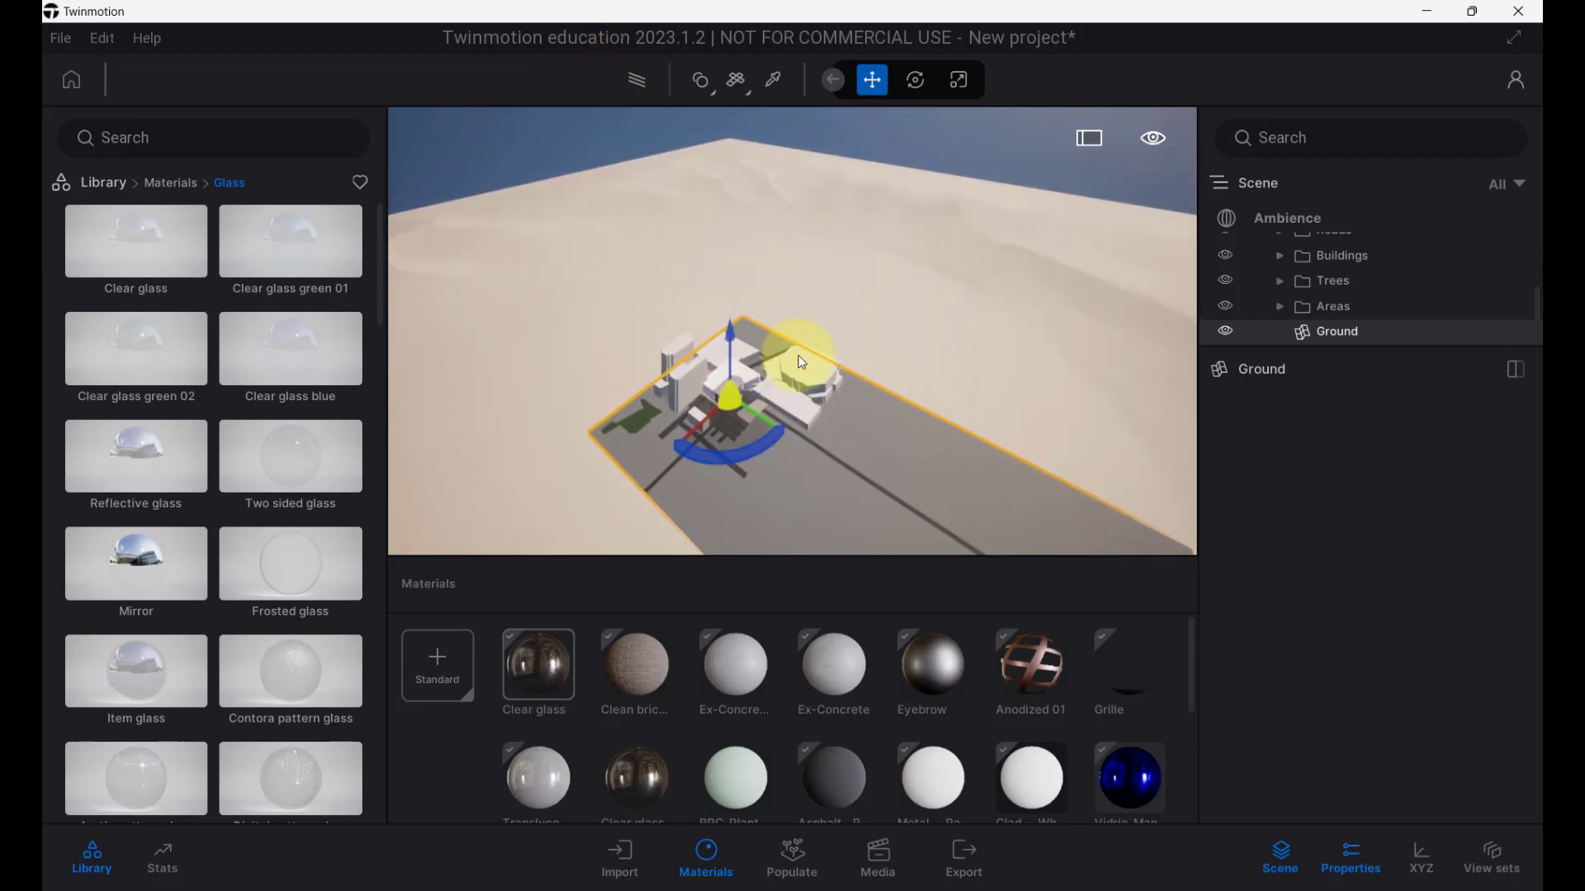
{"action": "left_click", "coordinate": [913, 345]}
{"action": "left_click", "coordinate": [1157, 408]}
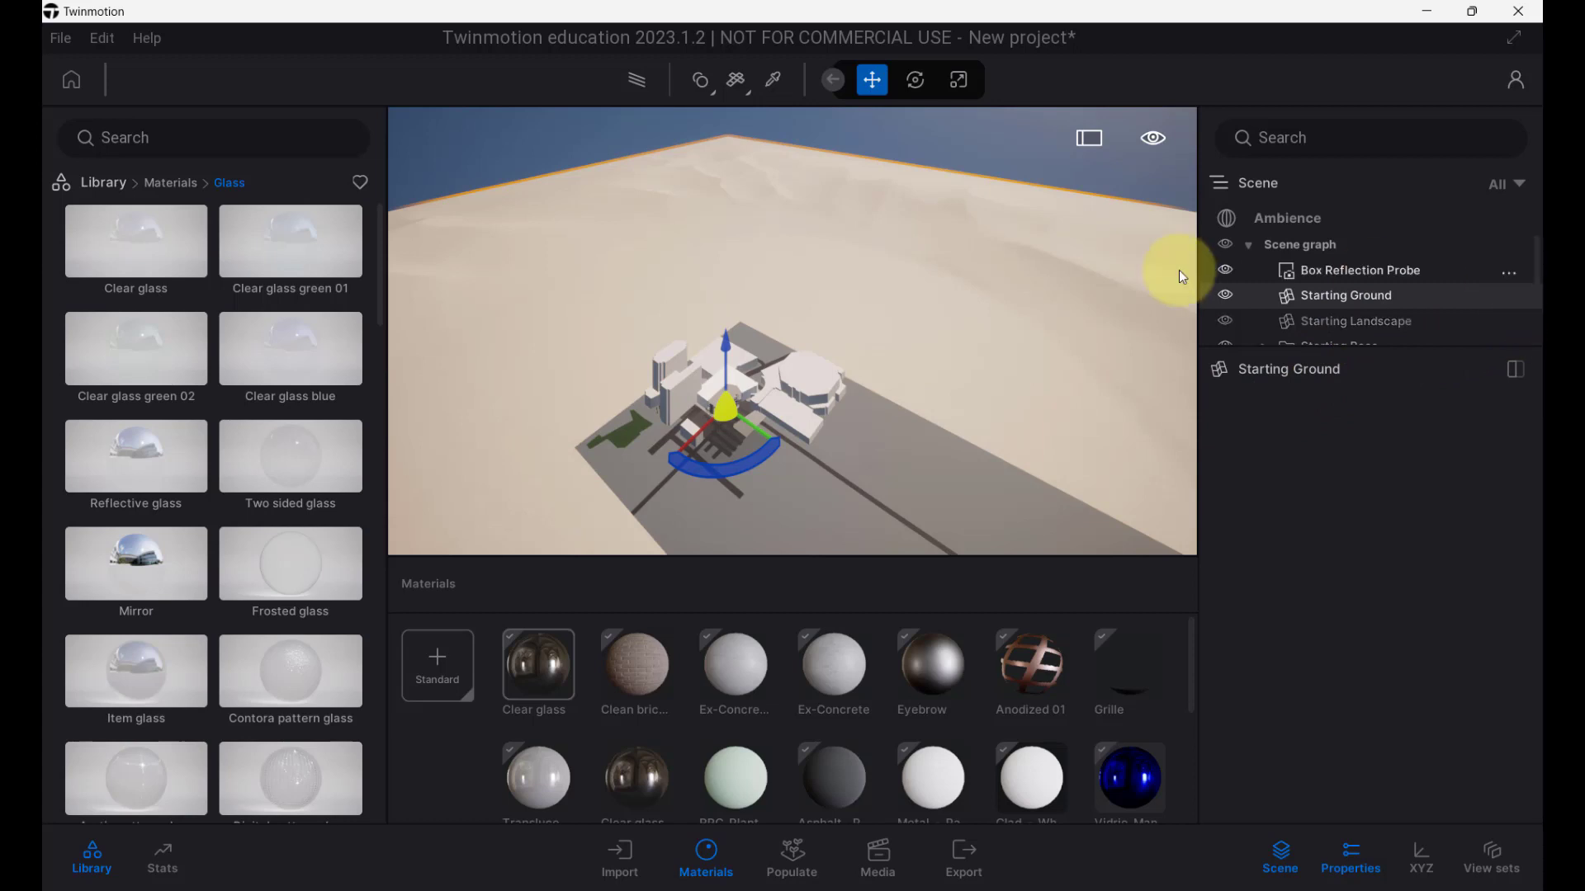
{"action": "left_click", "coordinate": [1008, 254]}
{"action": "key", "text": "Delete"}
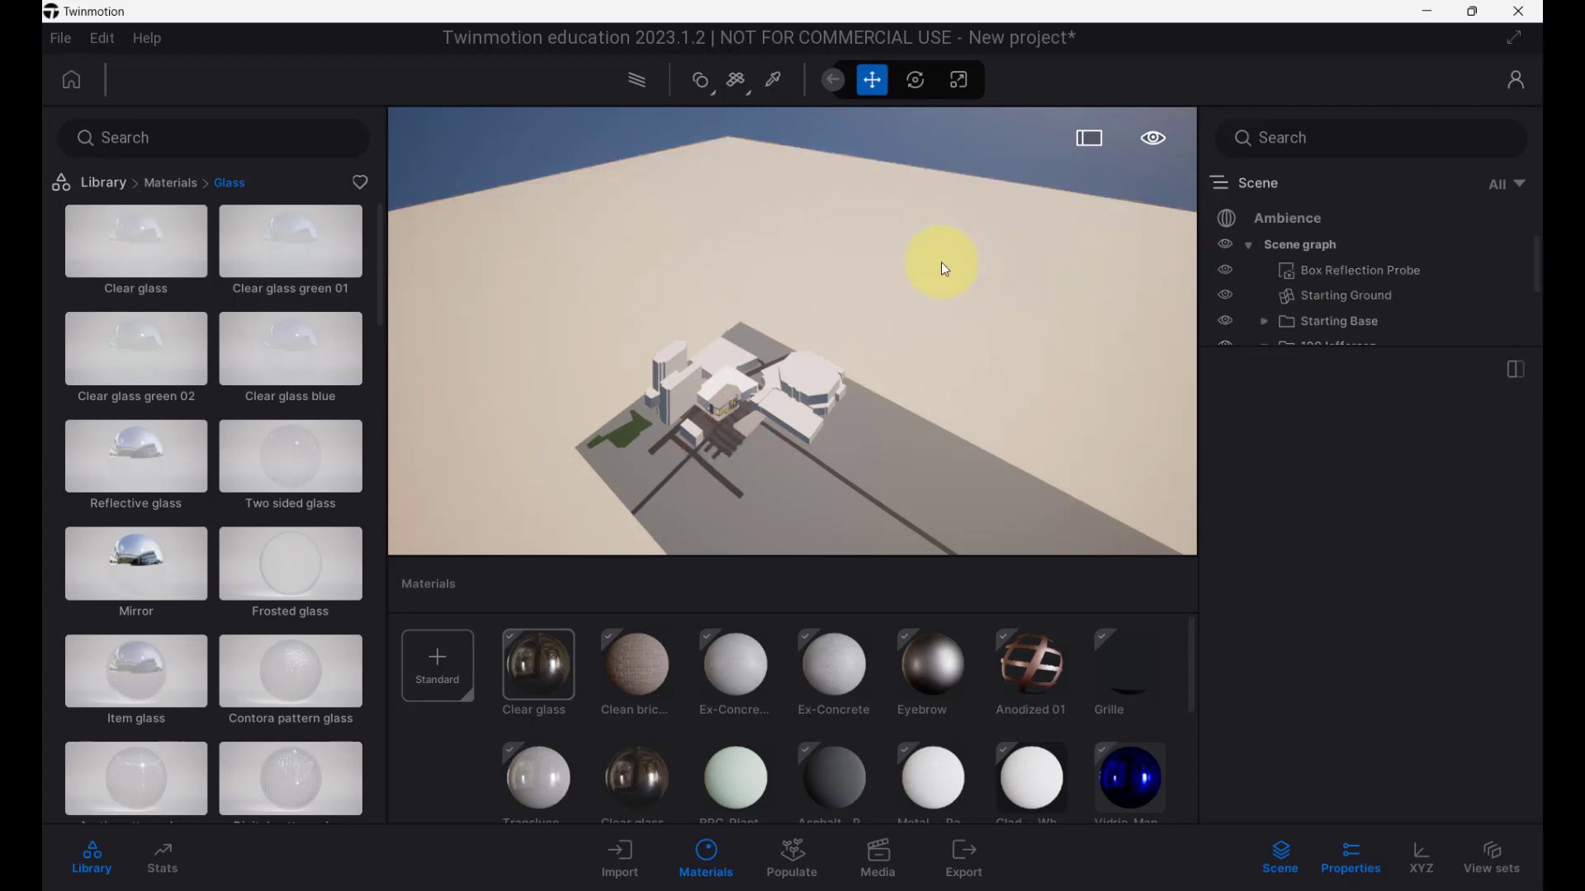
{"action": "left_click", "coordinate": [941, 260]}
{"action": "key", "text": "Delete"}
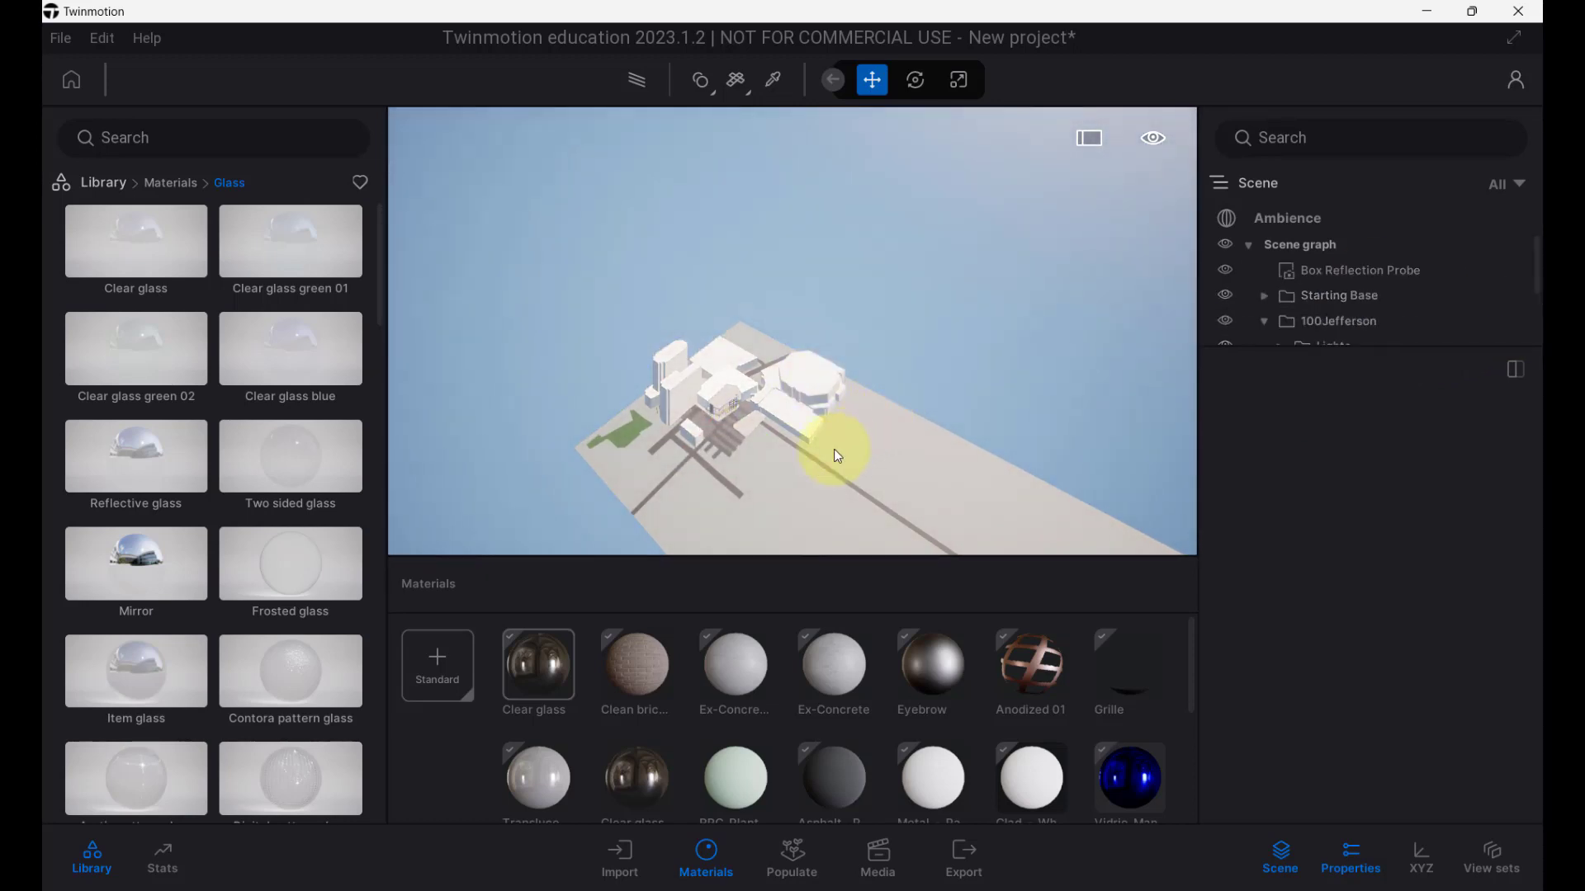
Select the whole Context folder and shift it horizontally to fit the urban surroundings to the building's site.
{"action": "left_click", "coordinate": [903, 413]}
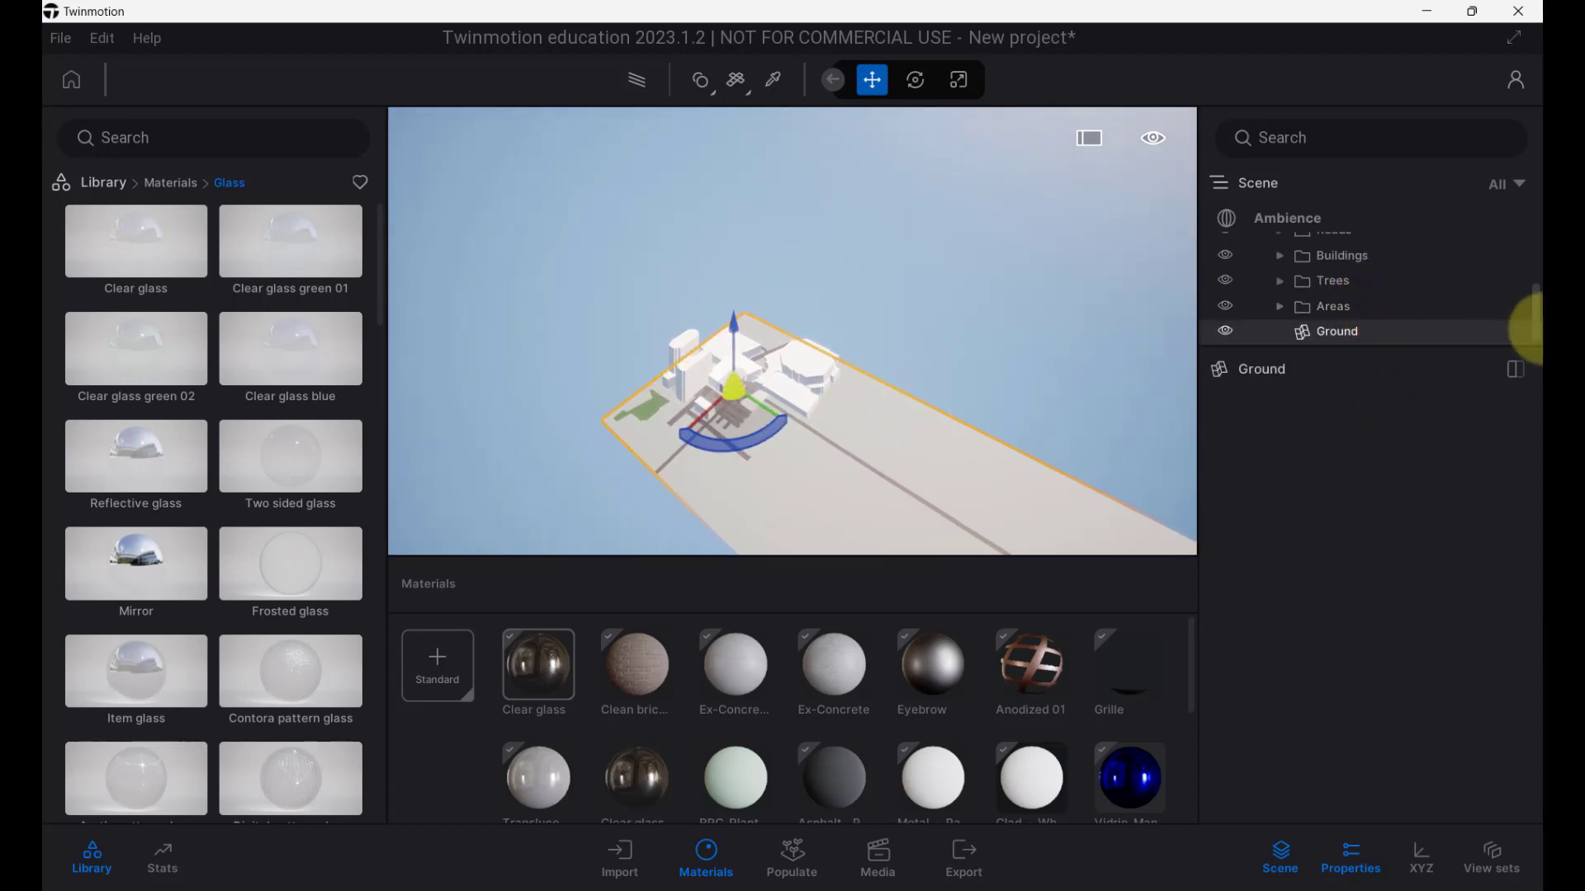
{"action": "scroll", "coordinate": [1535, 314], "scroll_direction": "up", "scroll_amount": 2}
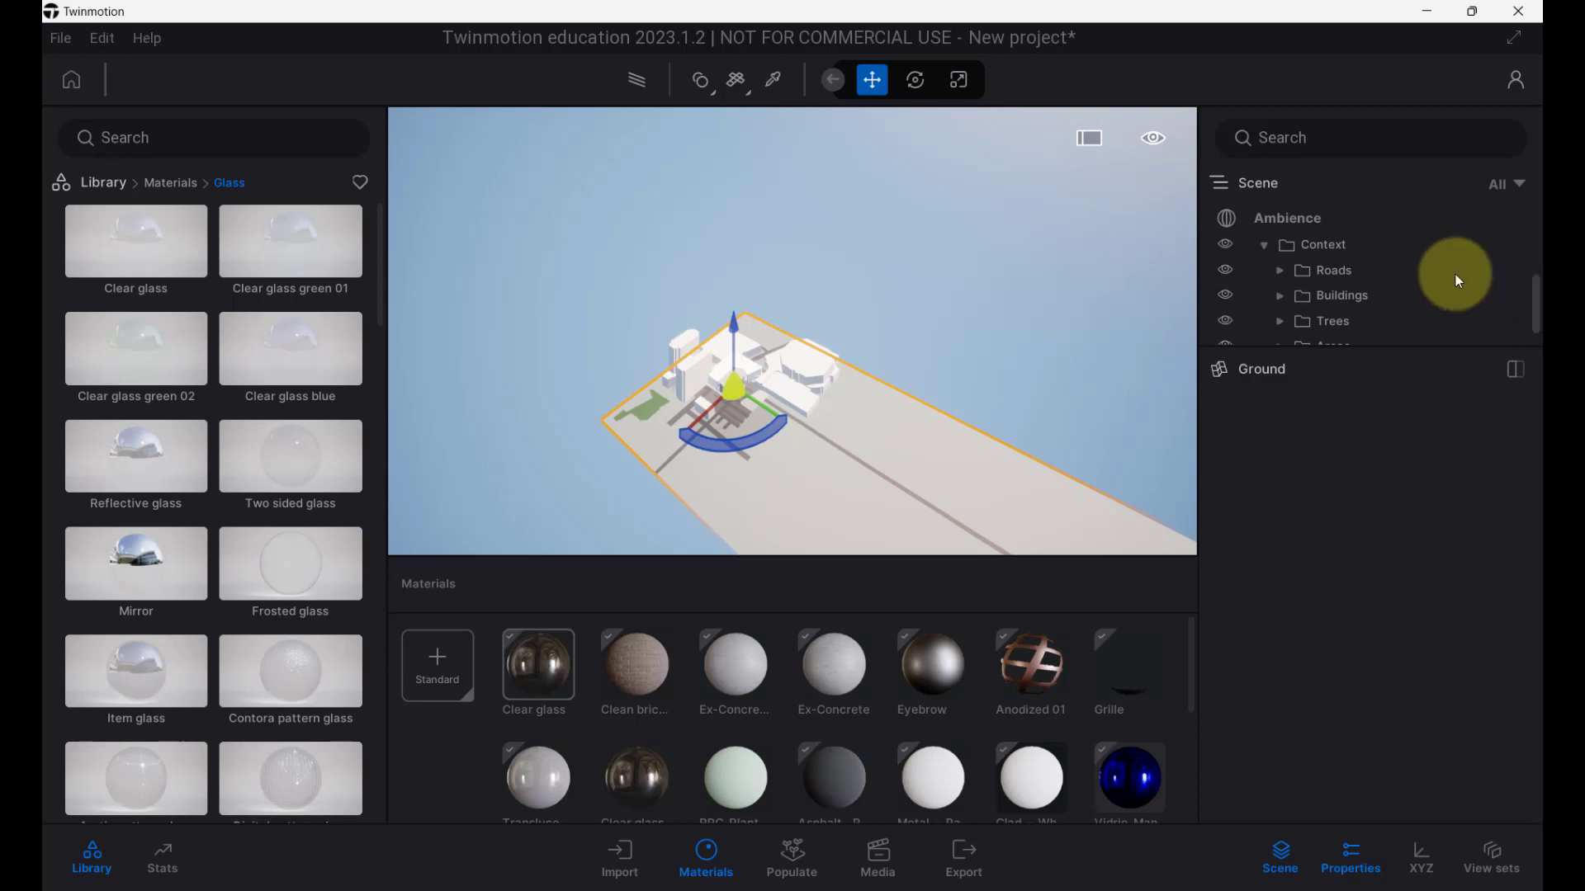
{"action": "left_click", "coordinate": [1261, 242]}
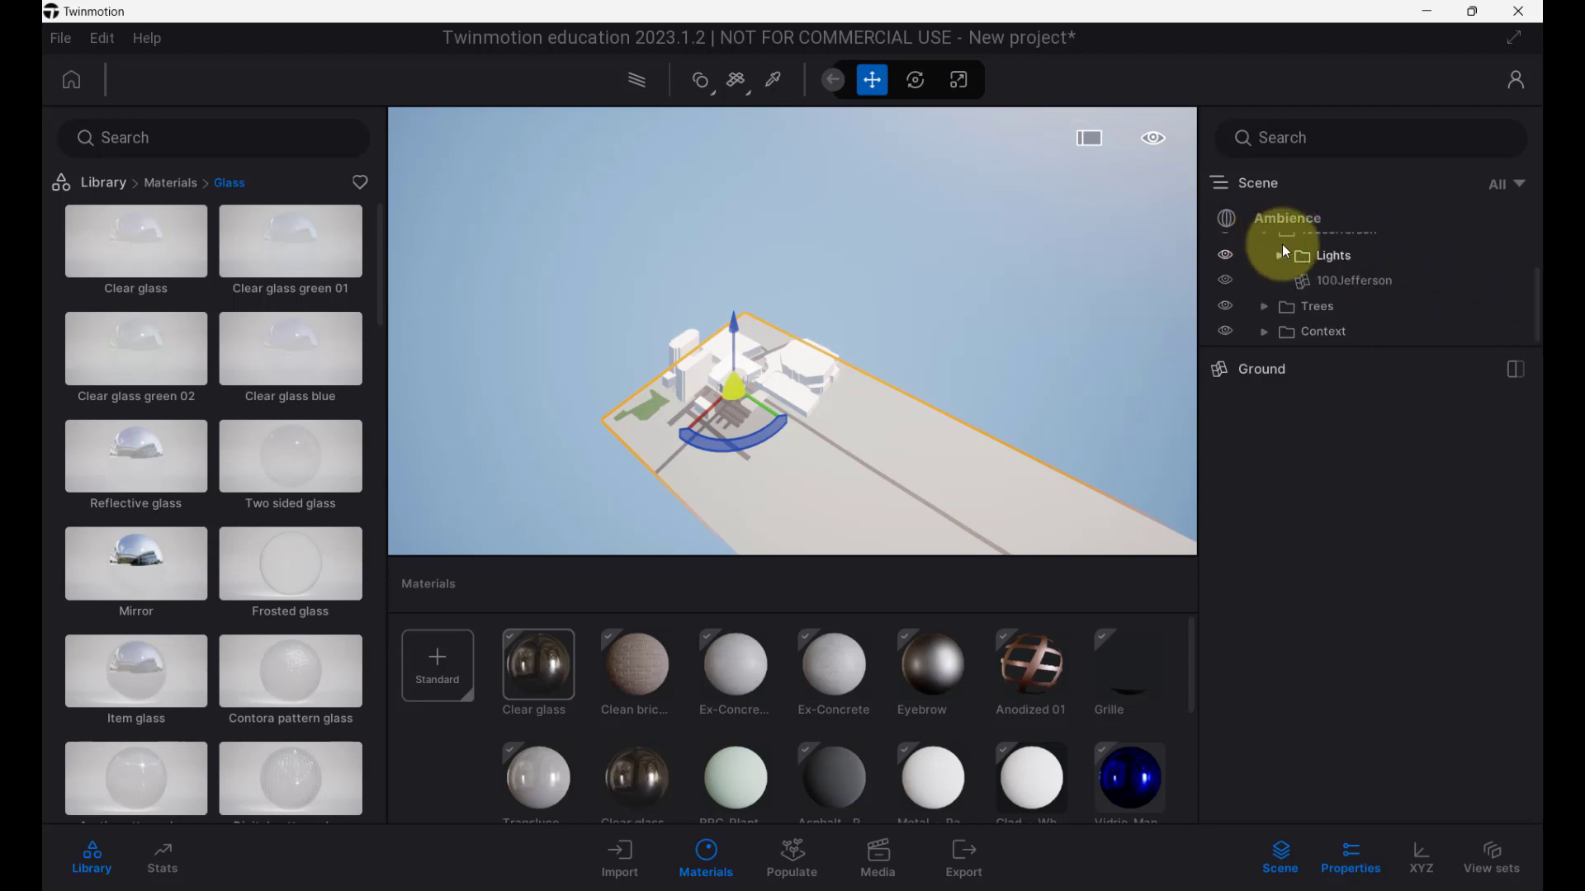
{"action": "left_click", "coordinate": [1344, 333]}
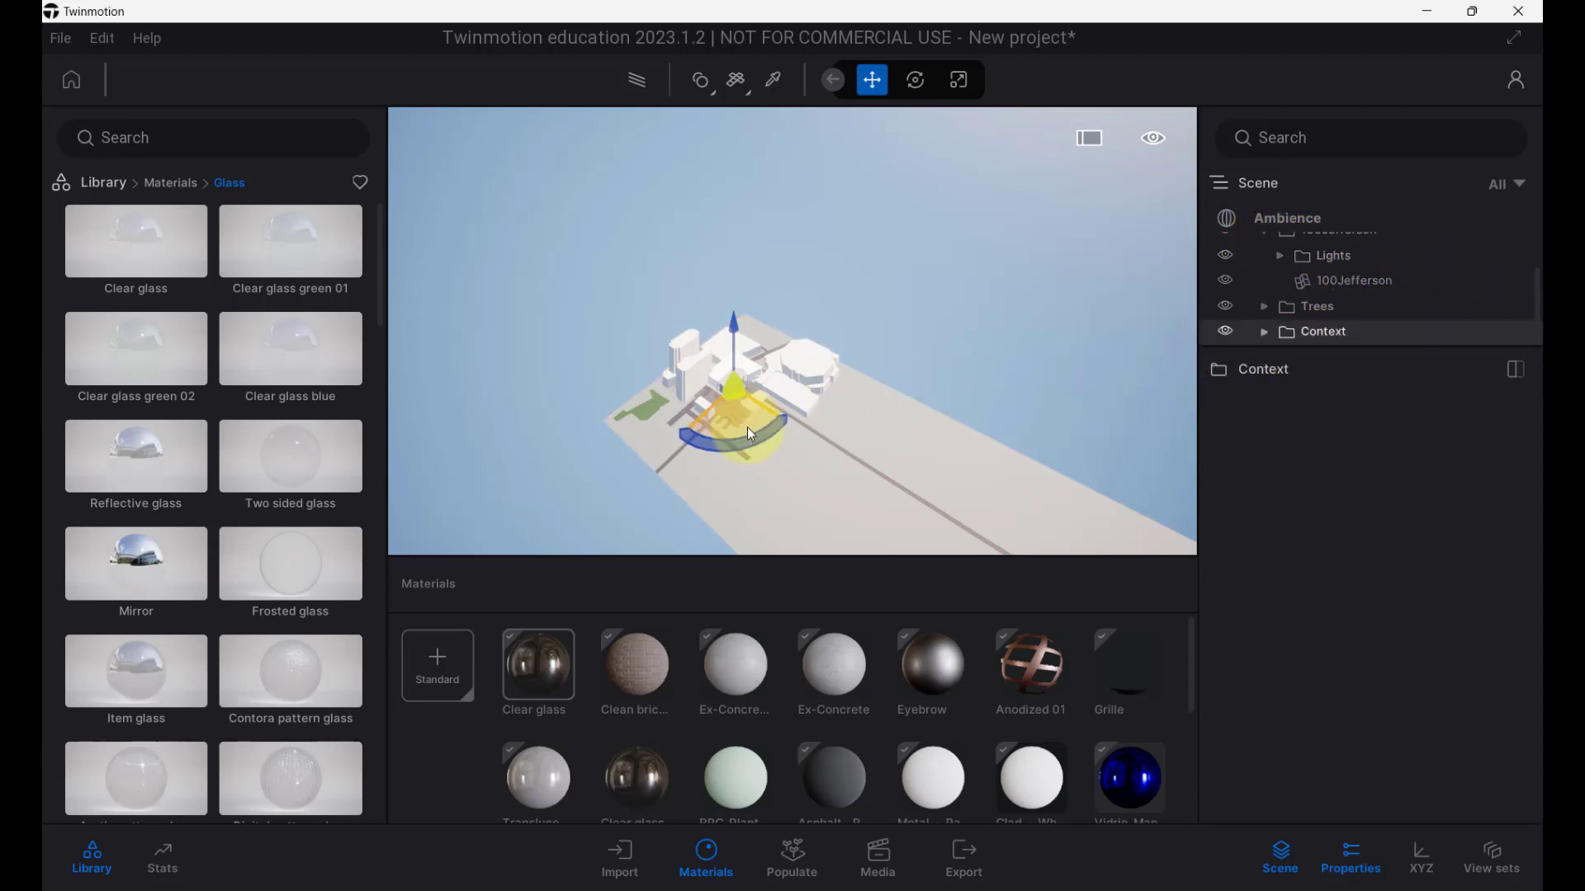
{"action": "left_click_drag", "start_coordinate": [751, 435], "coordinate": [743, 475]}
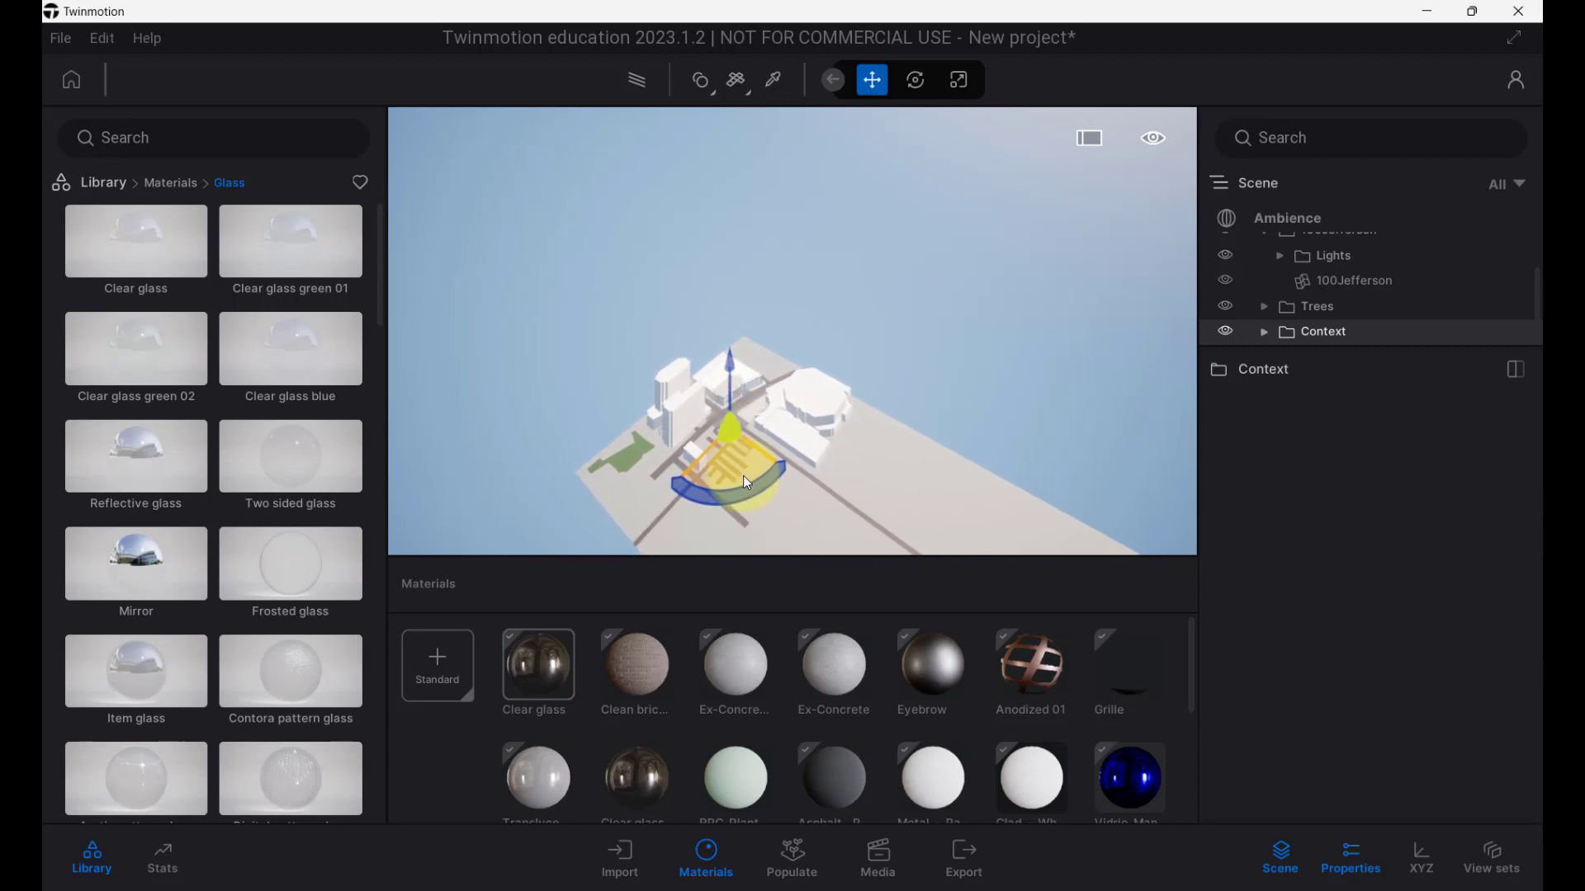
{"action": "scroll", "coordinate": [749, 398], "scroll_direction": "up", "scroll_amount": 4}
{"action": "middle_click_drag", "start_coordinate": [753, 429], "coordinate": [752, 422]}
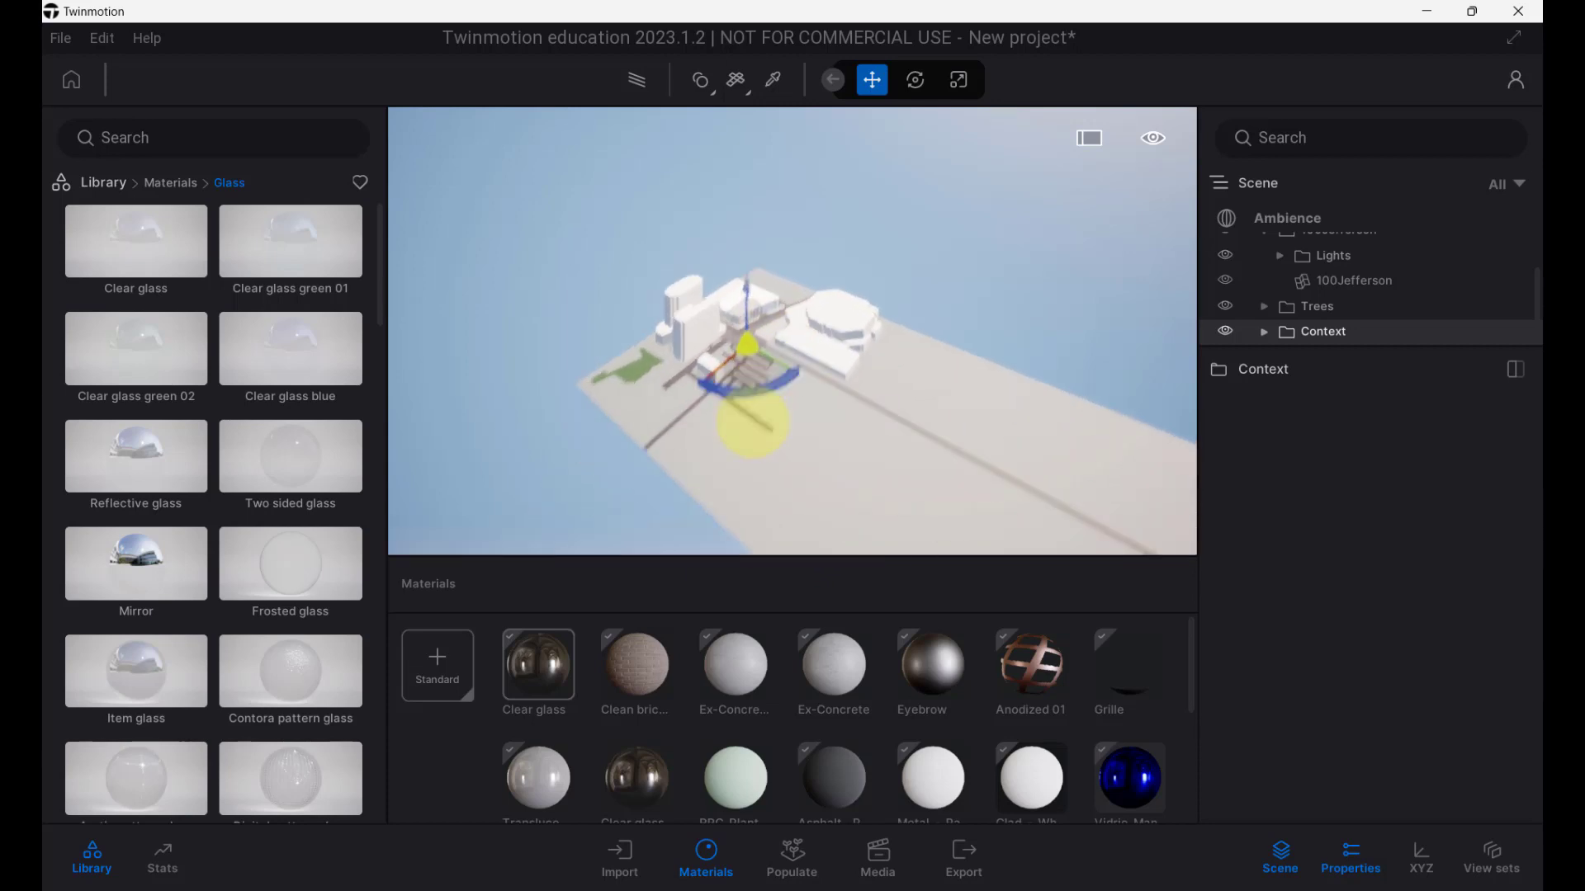
{"action": "scroll", "coordinate": [755, 373], "scroll_direction": "up", "scroll_amount": 6}
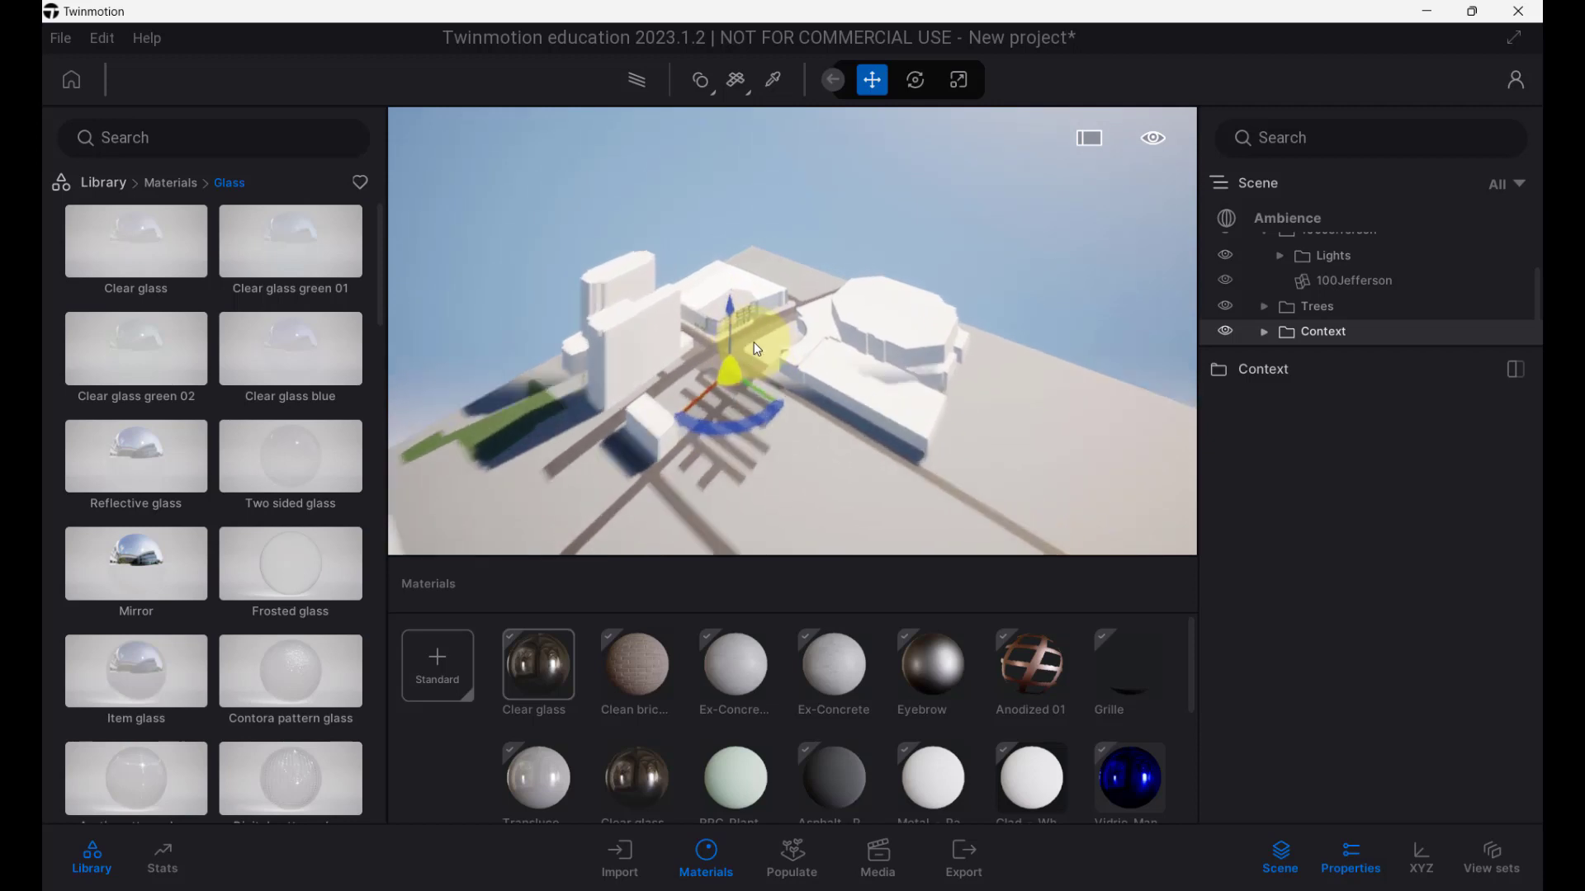
{"action": "scroll", "coordinate": [756, 351], "scroll_direction": "up", "scroll_amount": 3}
{"action": "mouse_move", "coordinate": [719, 421]}
{"action": "left_mouse_down"}
{"action": "mouse_move", "coordinate": [734, 407]}
{"action": "mouse_move", "coordinate": [723, 420]}
{"action": "left_mouse_up"}
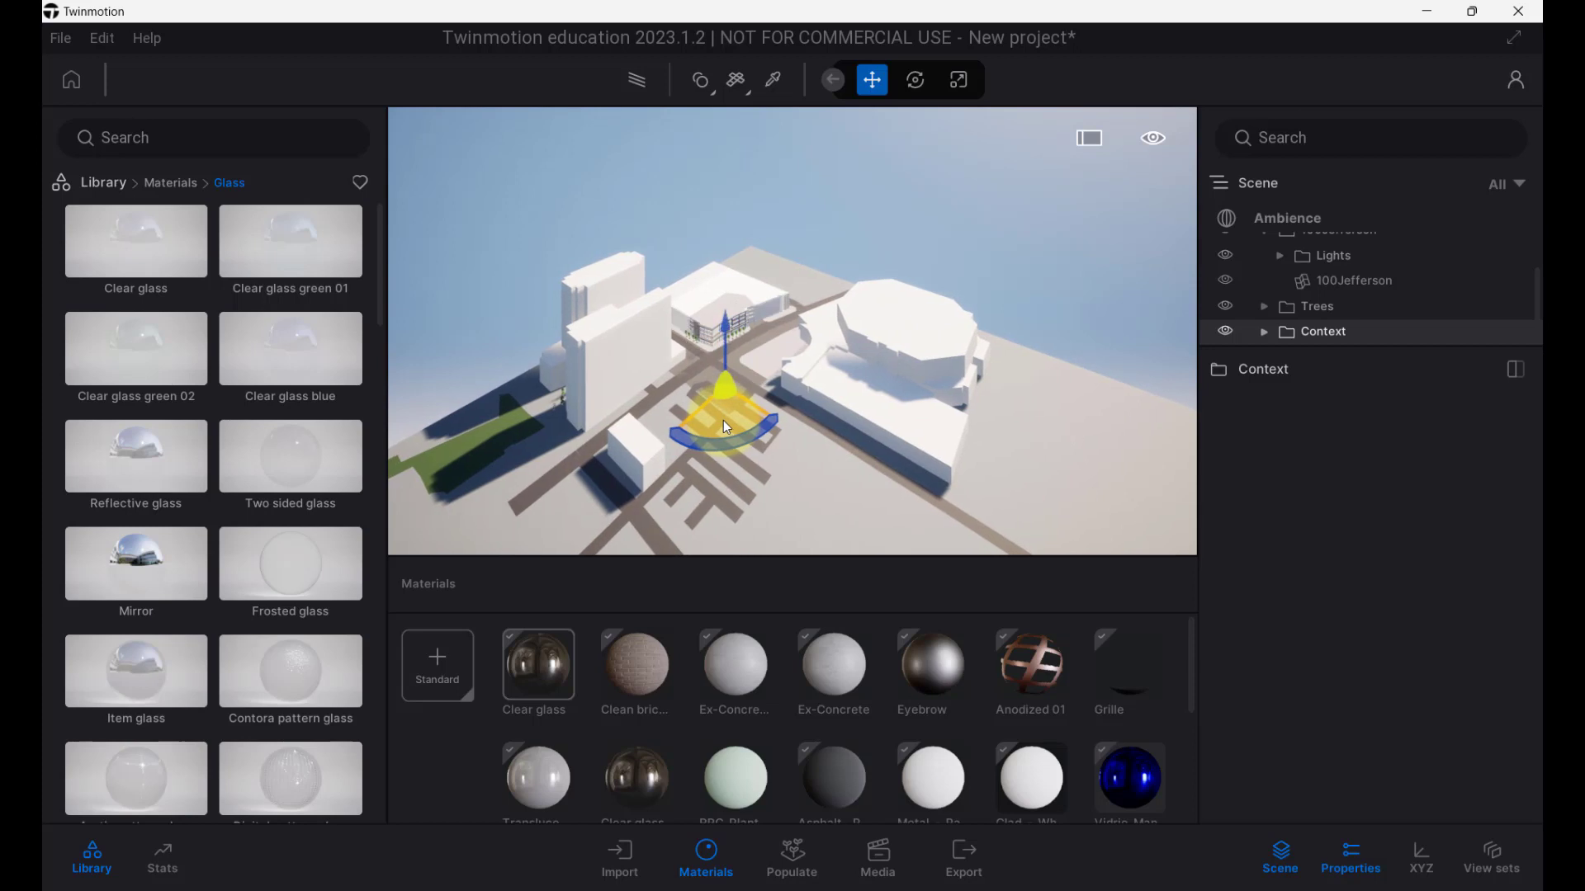
Delete the context mass named The Ryan that overlaps the building model.
{"action": "left_click", "coordinate": [791, 299]}
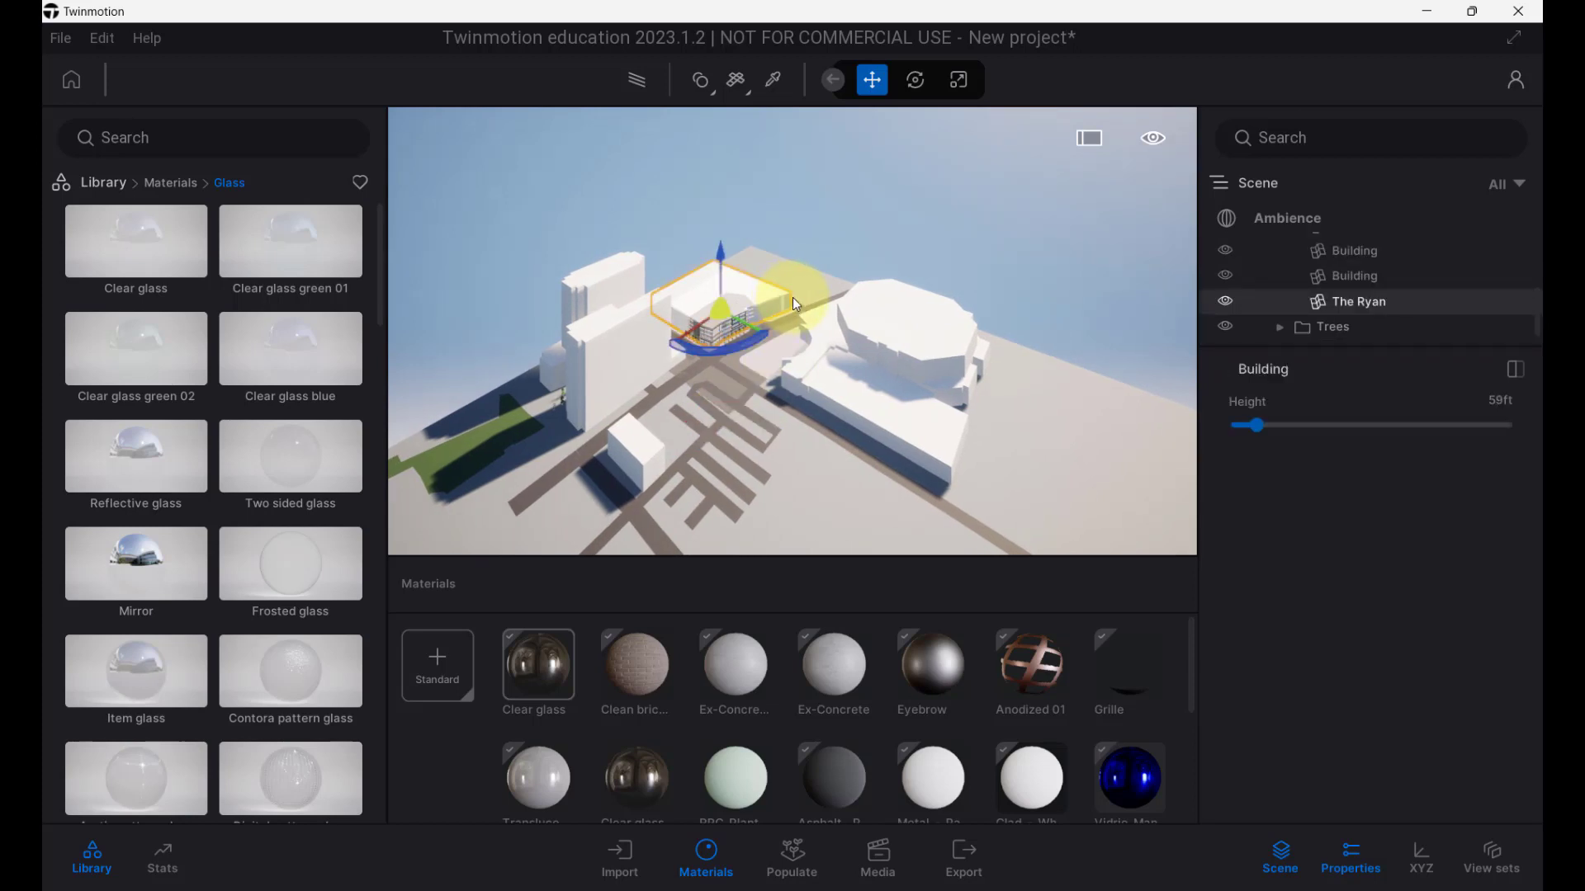
{"action": "key", "text": "Delete"}
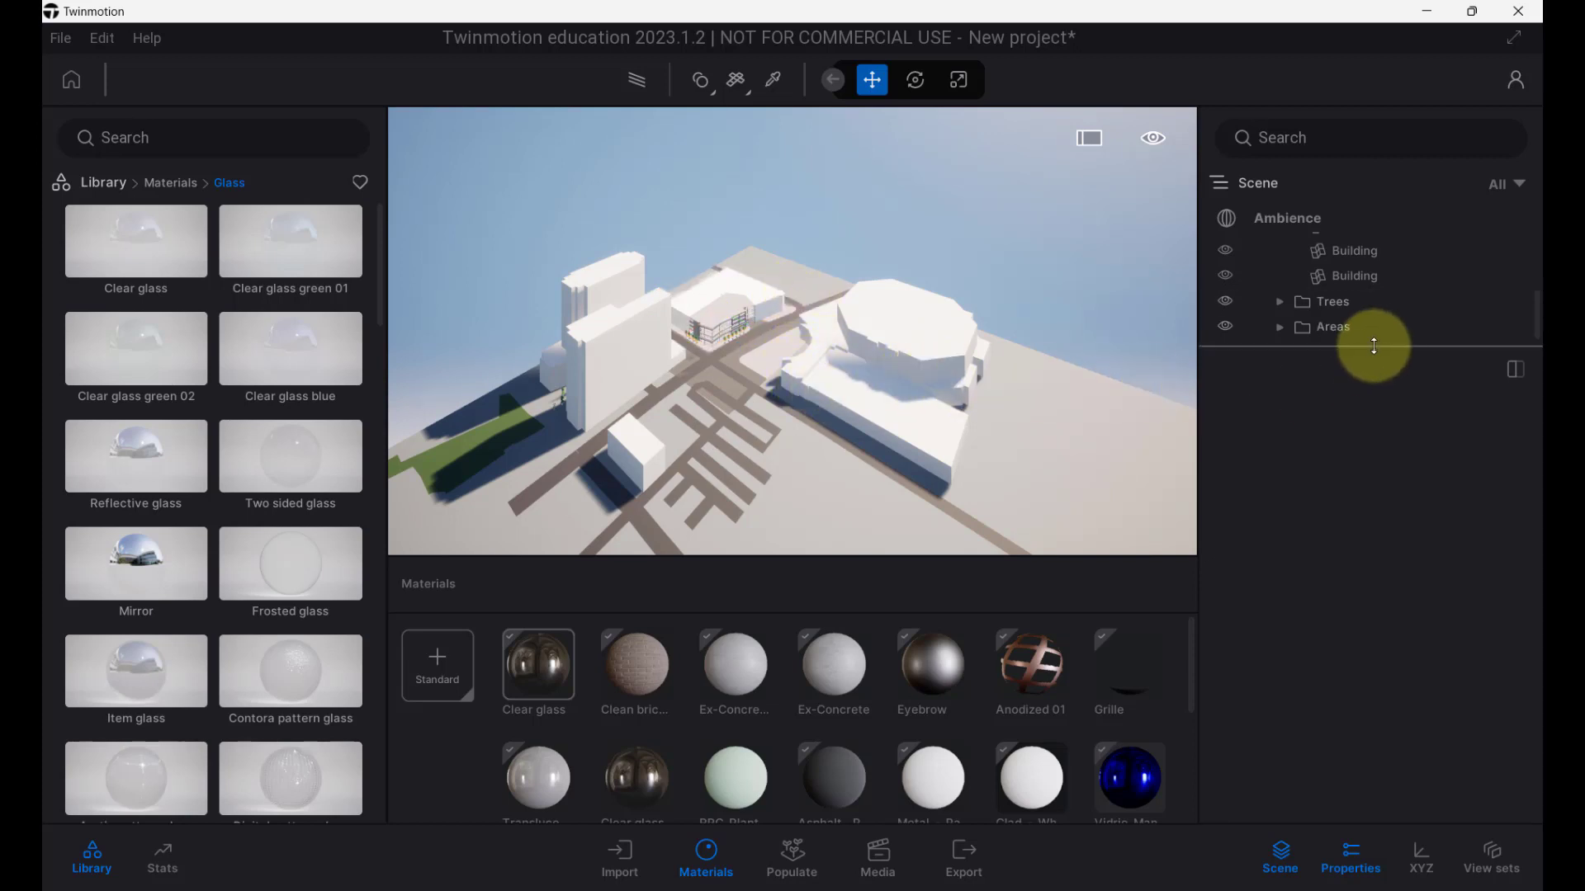
Examine the building's street corner and the neighbouring context masses from above and from close range.
{"action": "scroll", "coordinate": [884, 284], "scroll_direction": "up", "scroll_amount": 7}
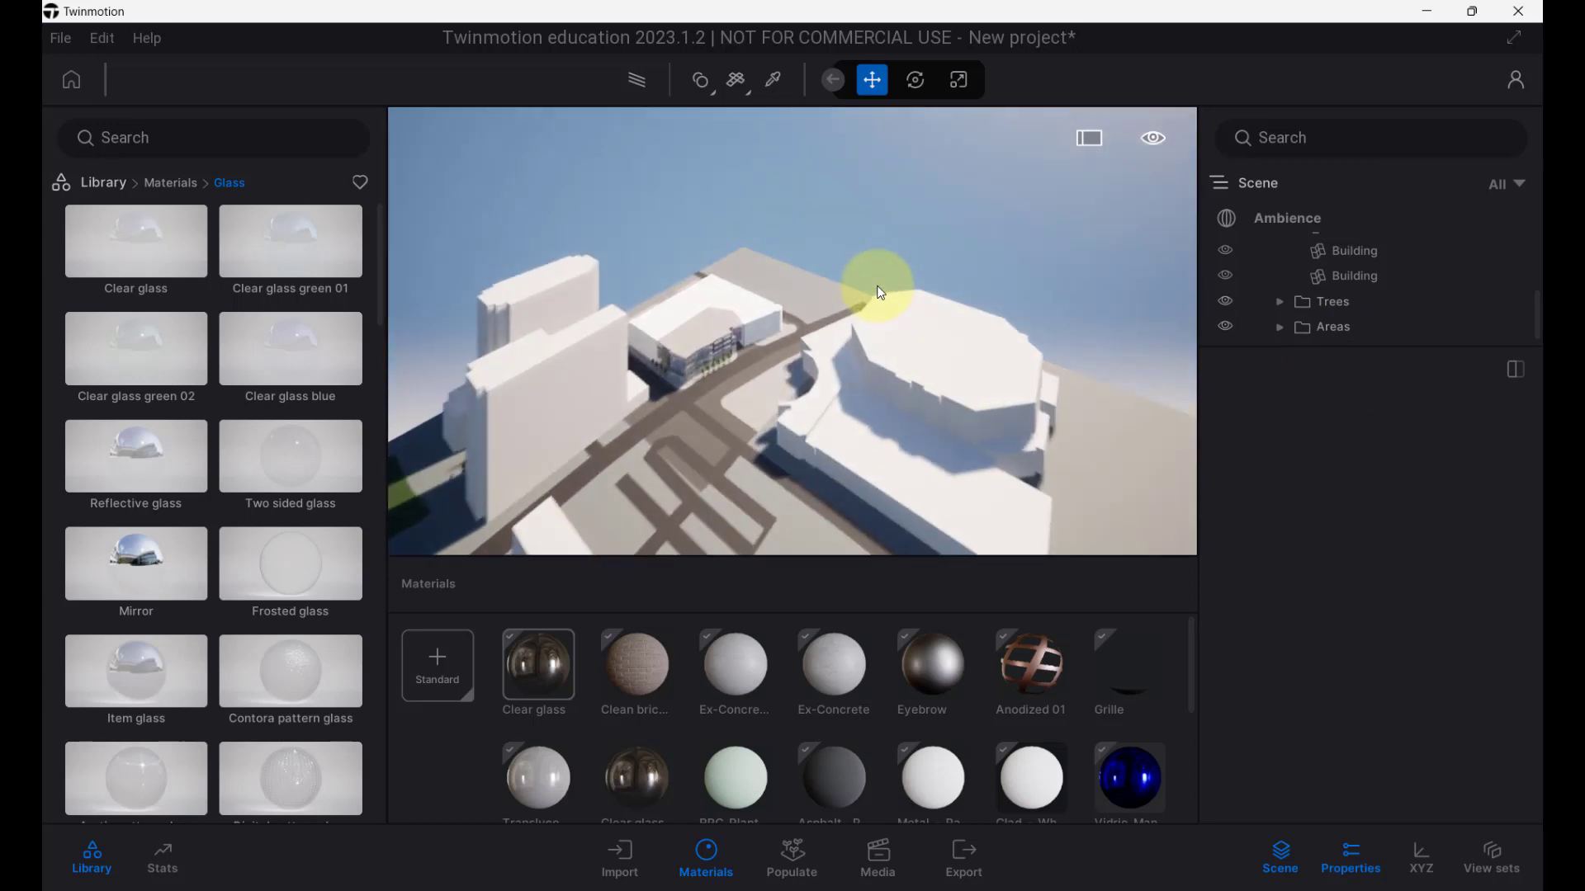
{"action": "scroll", "coordinate": [685, 421], "scroll_direction": "up", "scroll_amount": 3}
{"action": "middle_click_drag", "start_coordinate": [673, 474], "coordinate": [748, 530], "text": "shift"}
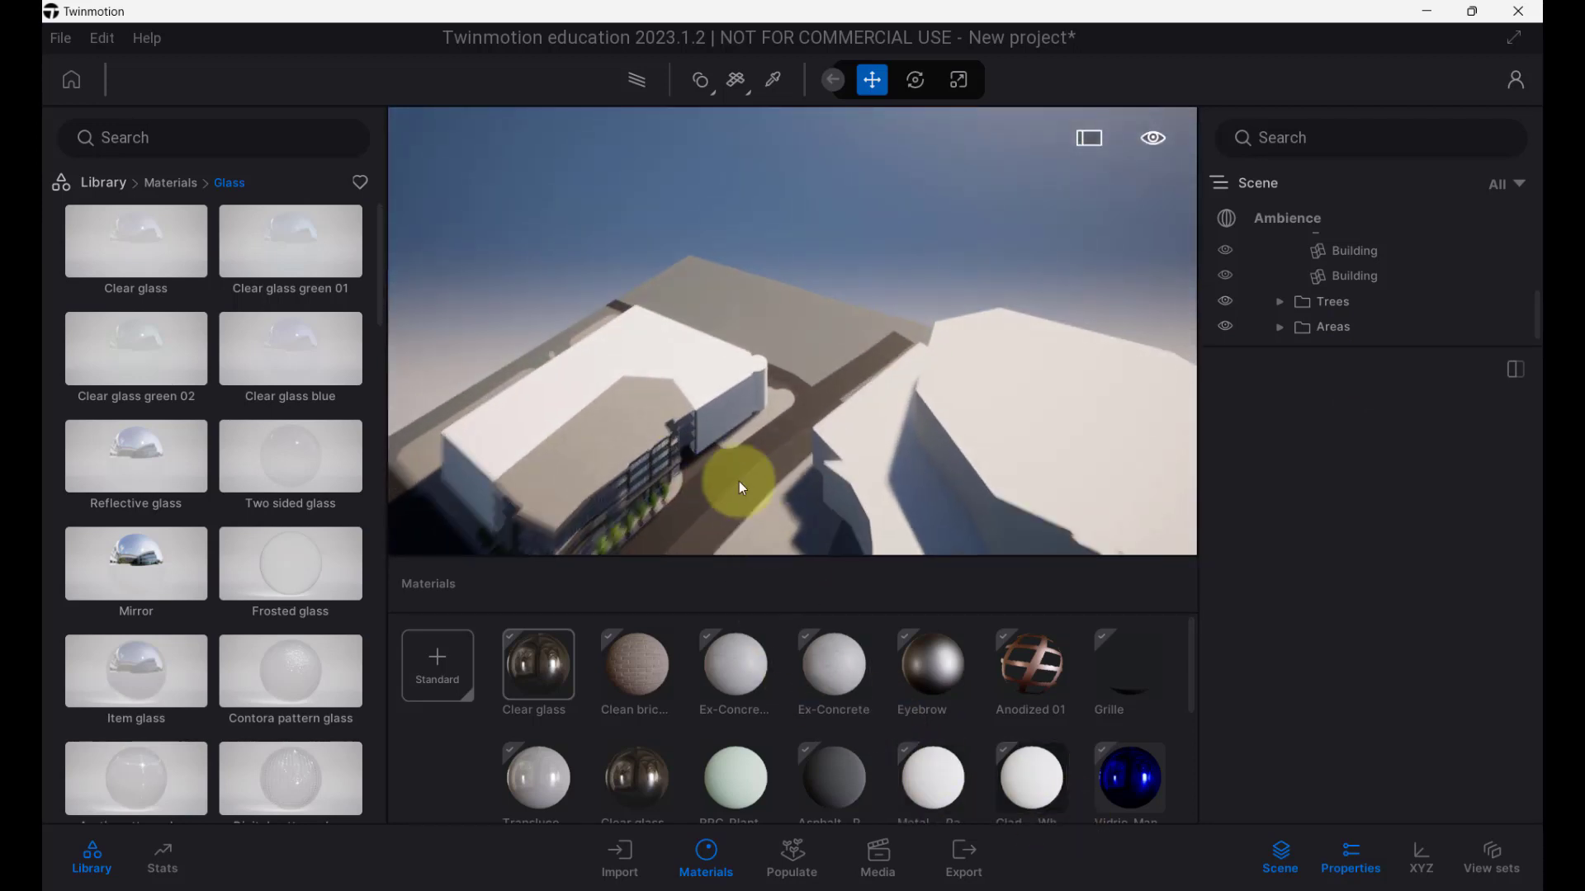
{"action": "scroll", "coordinate": [738, 475], "scroll_direction": "down", "scroll_amount": 5}
{"action": "middle_click_drag", "start_coordinate": [735, 459], "coordinate": [732, 462], "text": "shift"}
{"action": "scroll", "coordinate": [799, 365], "scroll_direction": "up", "scroll_amount": 6}
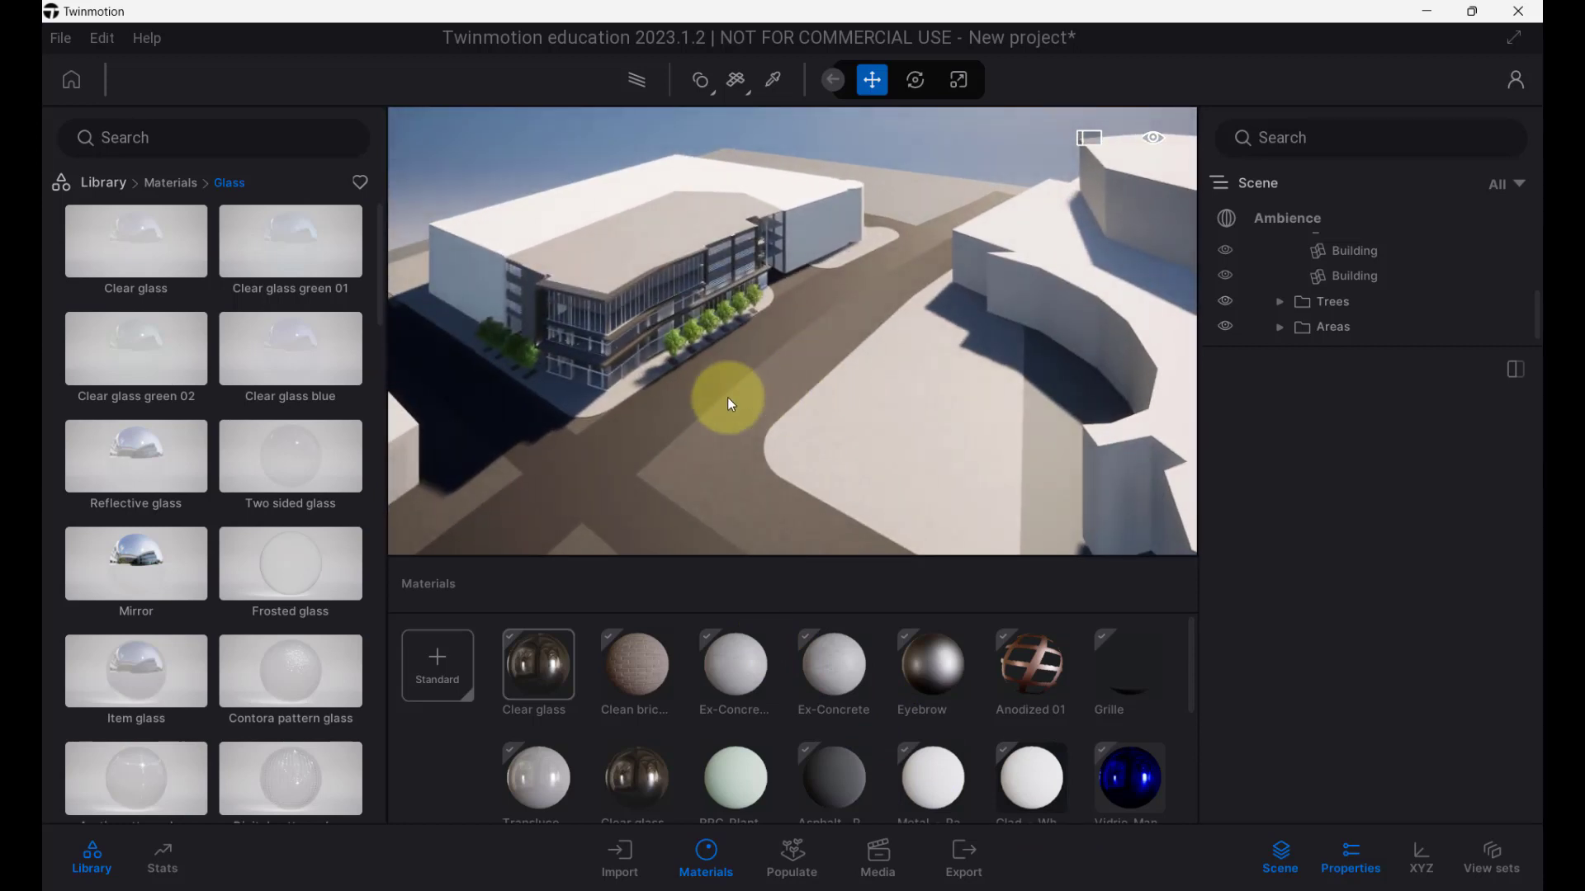
{"action": "scroll", "coordinate": [726, 398], "scroll_direction": "up", "scroll_amount": 3}
{"action": "middle_click_drag", "start_coordinate": [710, 427], "coordinate": [711, 426], "text": "shift"}
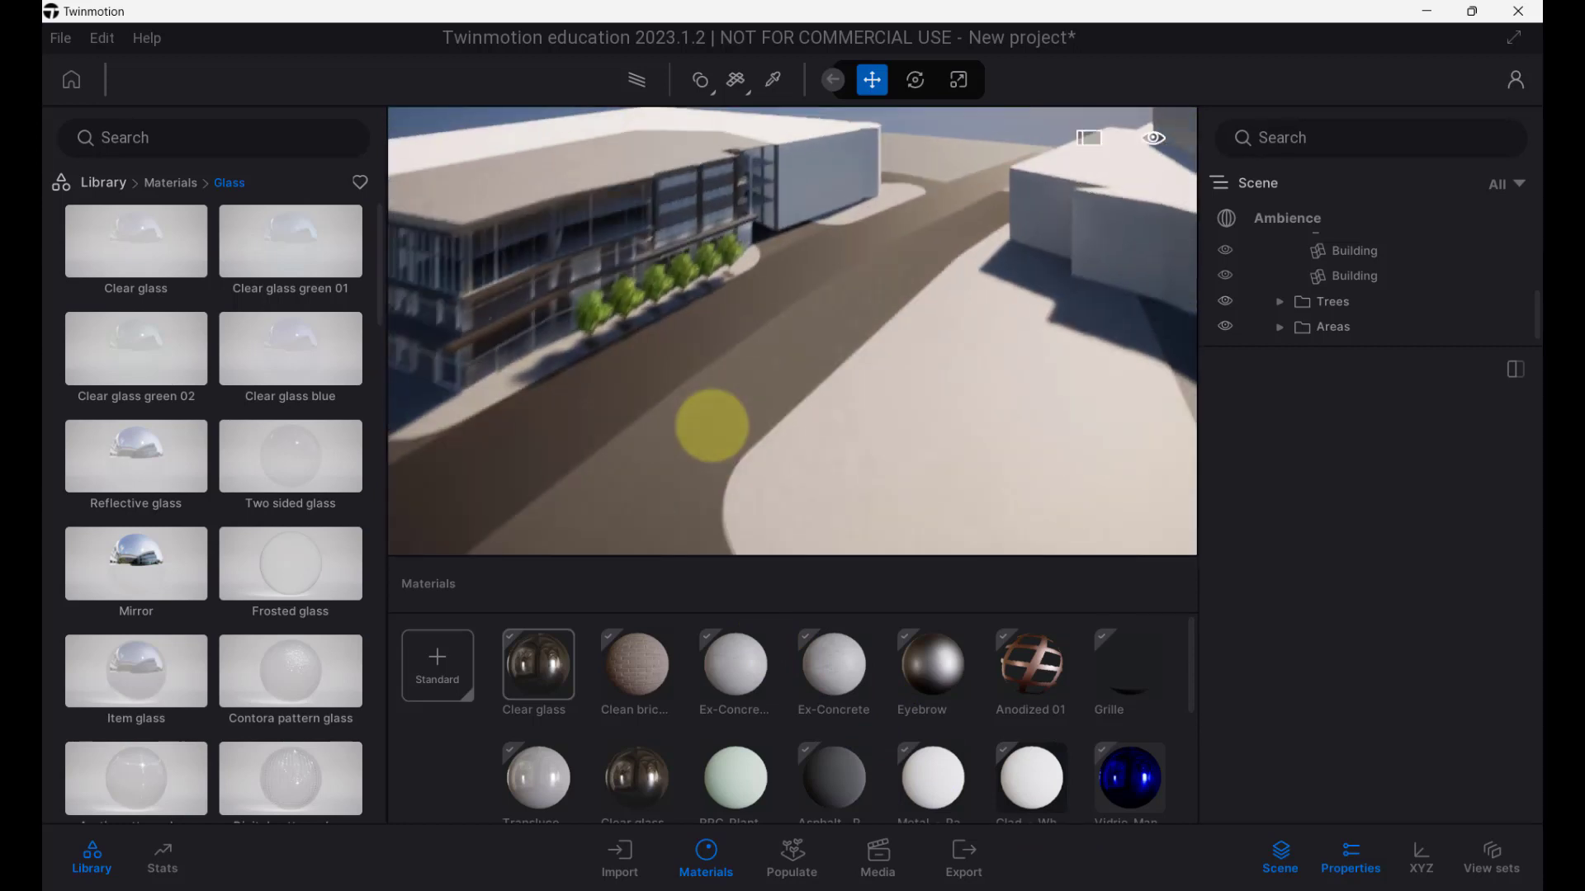
{"action": "scroll", "coordinate": [715, 424], "scroll_direction": "down", "scroll_amount": 3}
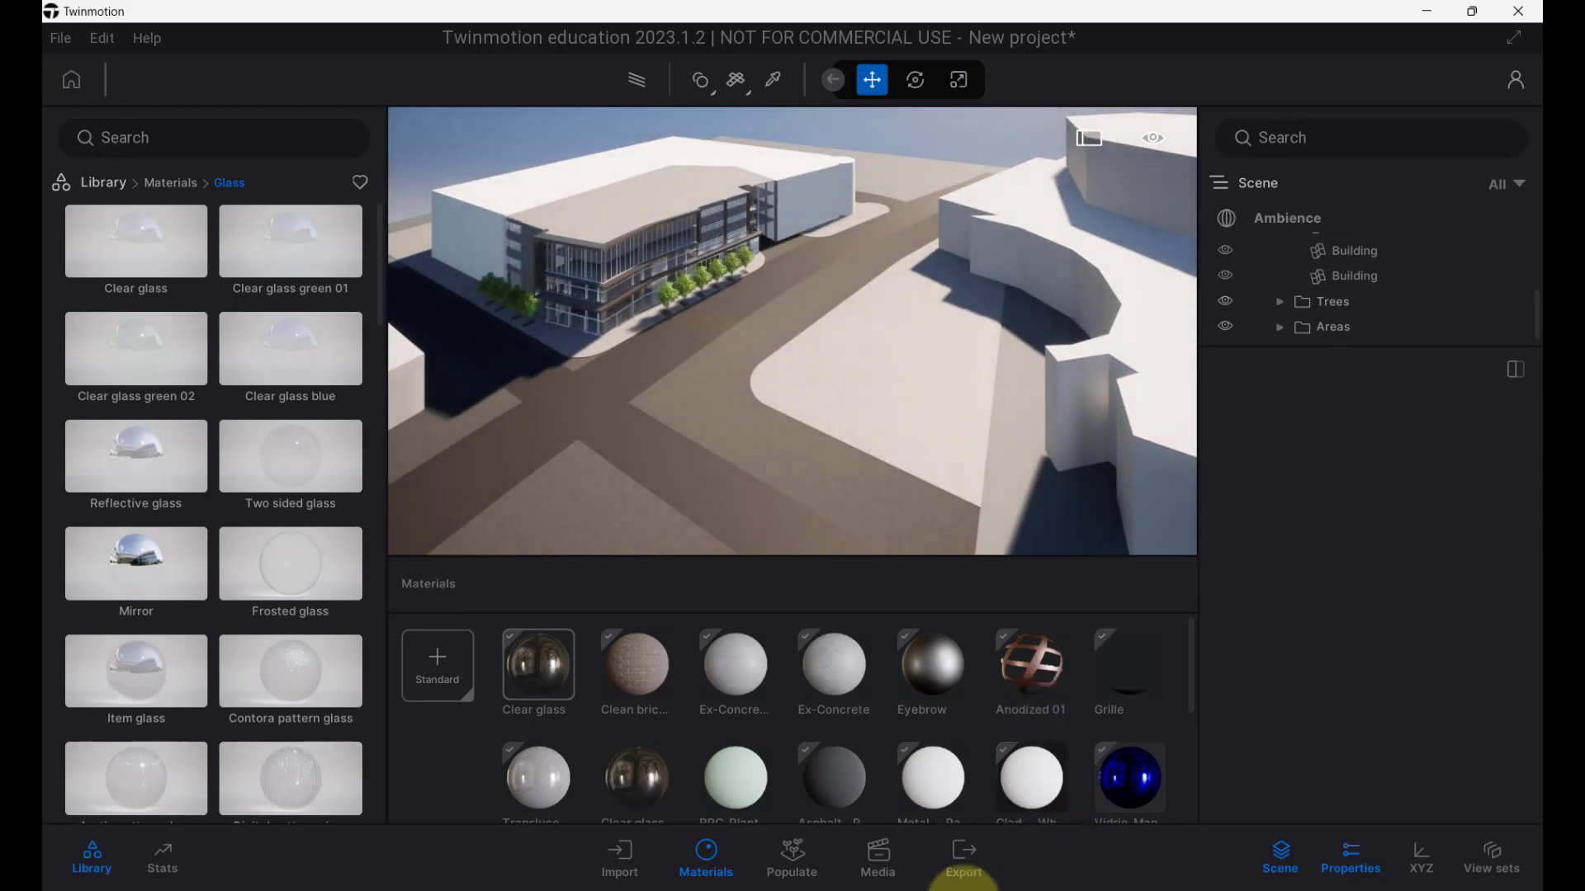
Switch to the building's Google Street View in Chrome and examine its facade and the restaurant corner across the street.
{"action": "mouse_move", "coordinate": [850, 889]}
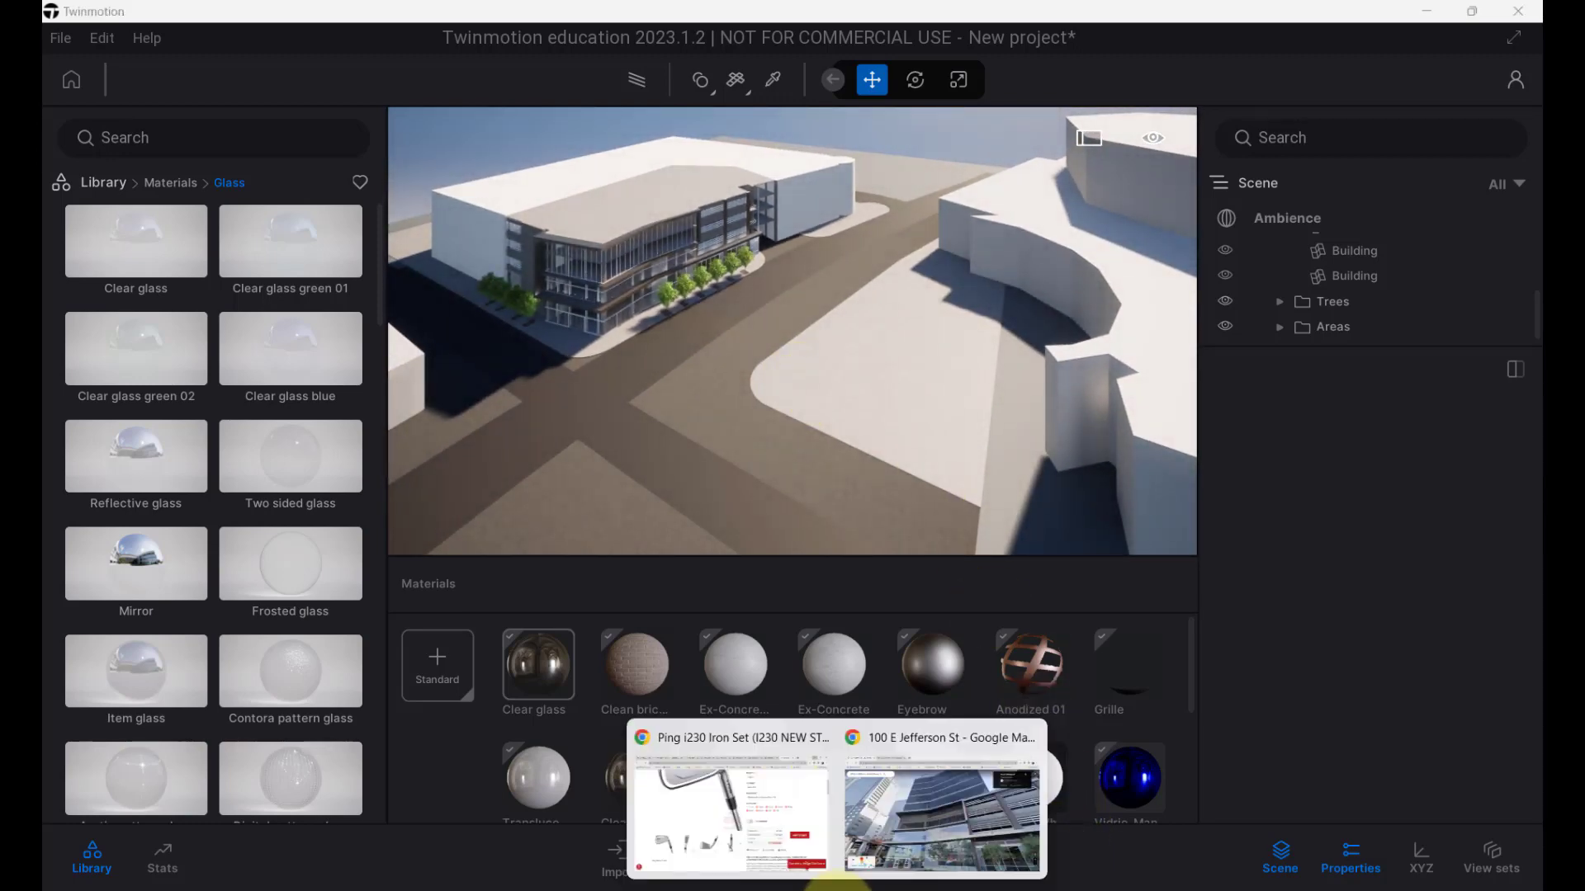
{"action": "left_click", "coordinate": [875, 819]}
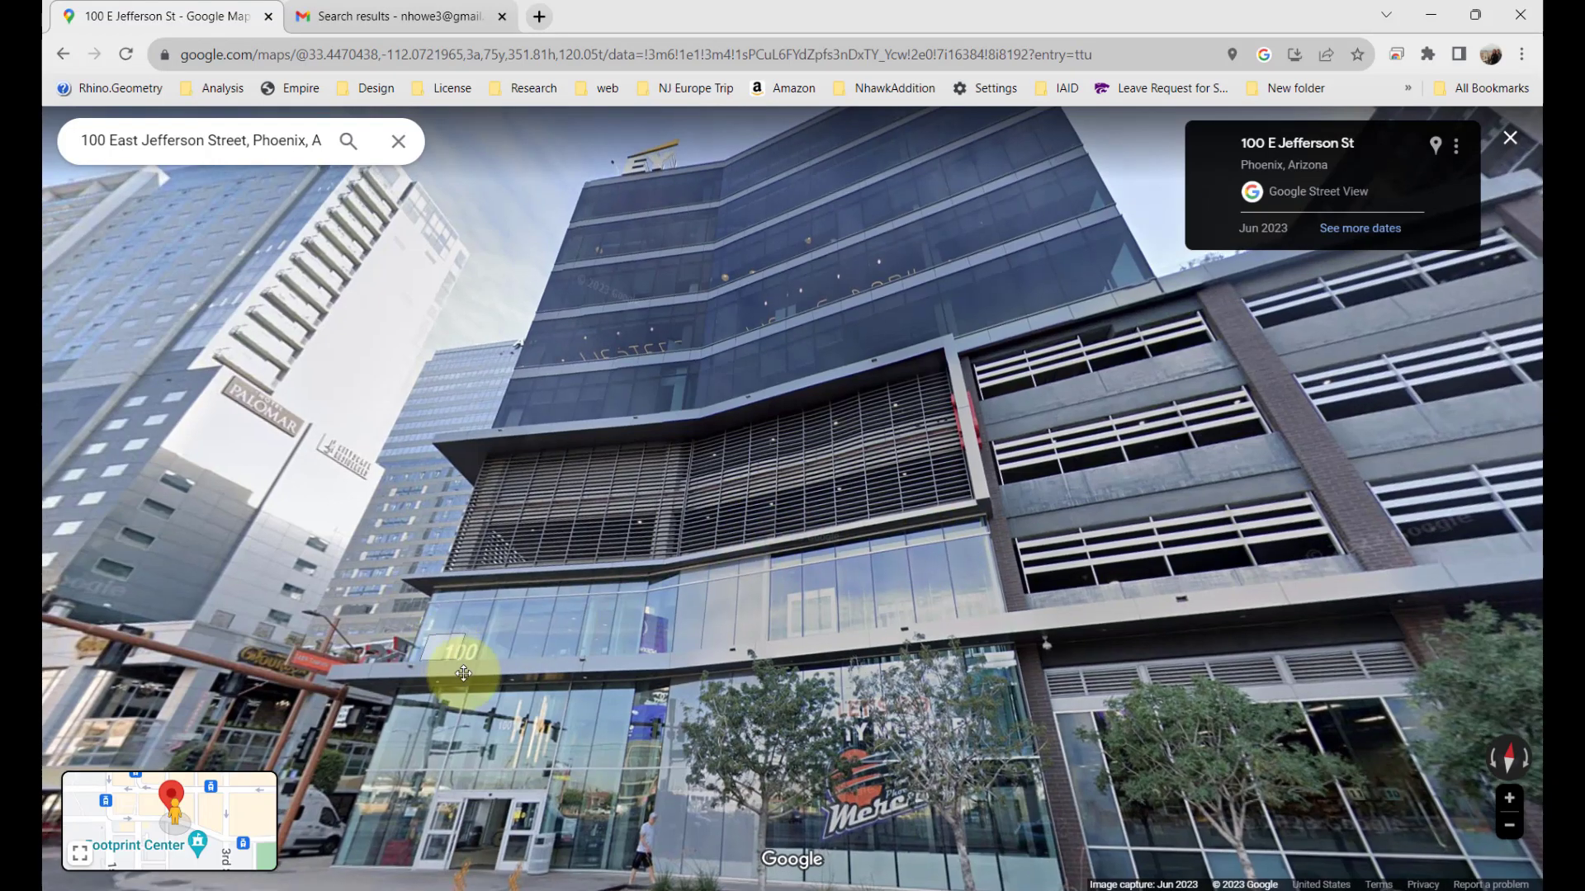
{"action": "left_click_drag", "start_coordinate": [460, 665], "coordinate": [881, 427]}
{"action": "scroll", "coordinate": [785, 487], "scroll_direction": "up", "scroll_amount": 5}
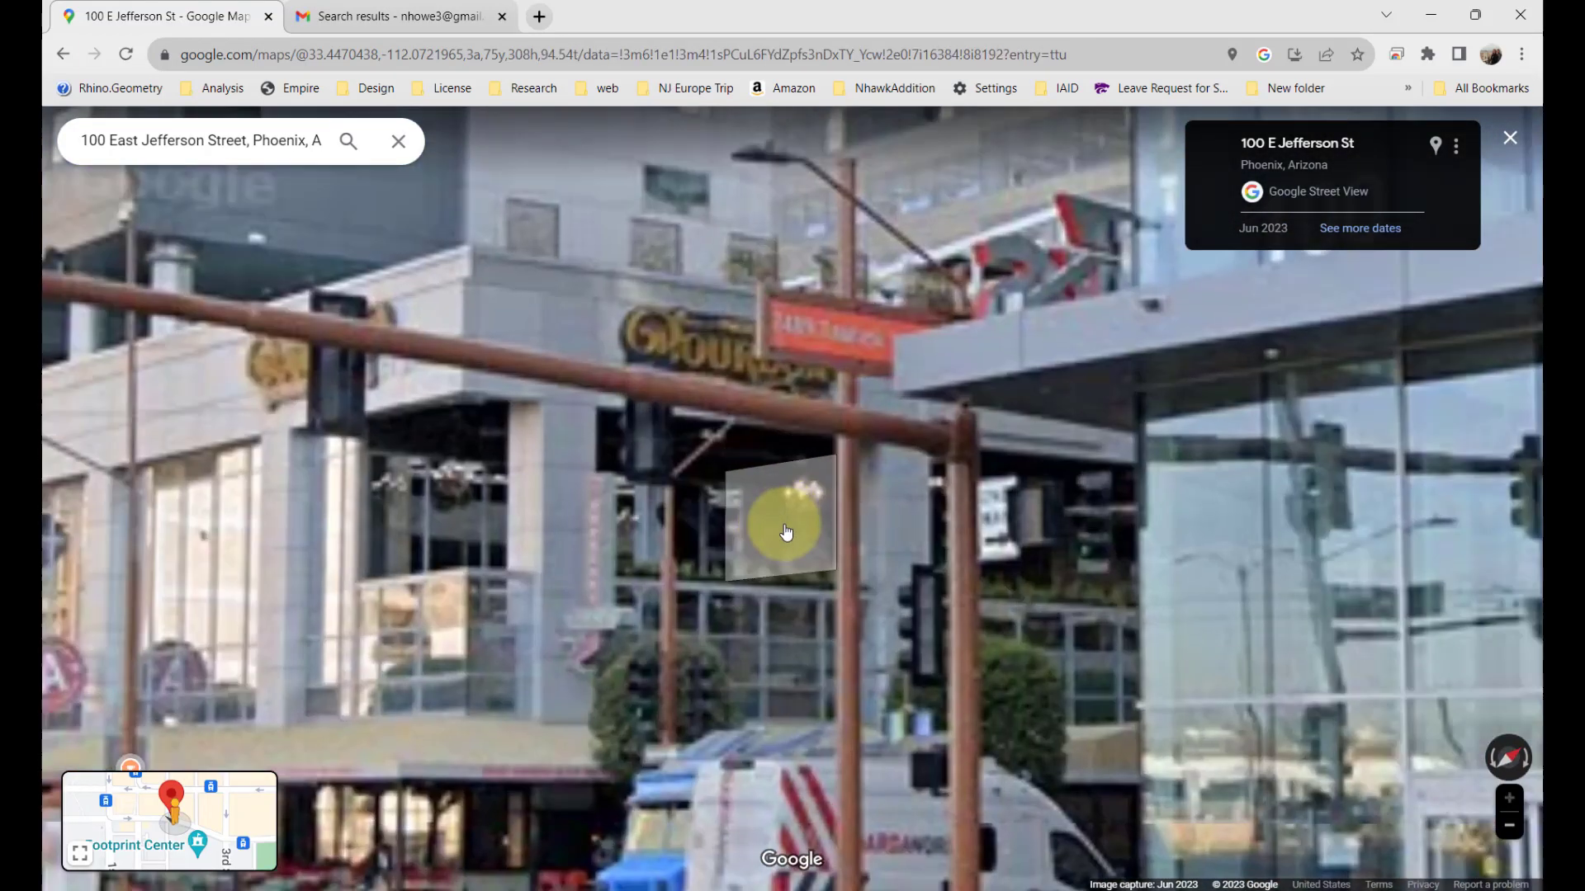
{"action": "scroll", "coordinate": [1023, 248], "scroll_direction": "down", "scroll_amount": 5}
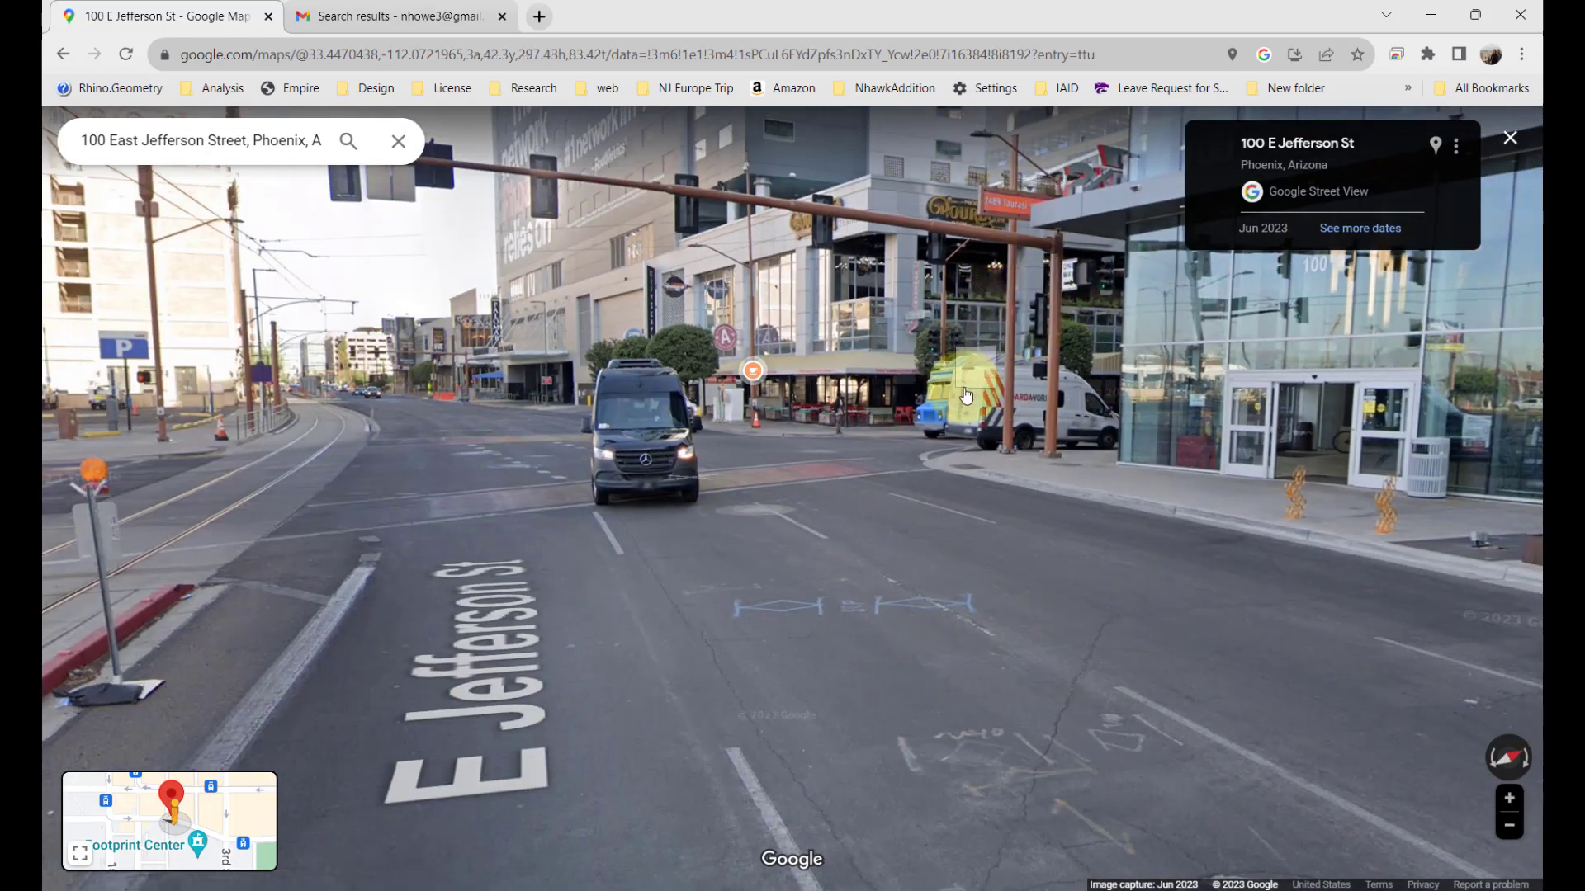
Look around to the Footprint Center plaza opposite the building and move the Street View to the nearby intersection.
{"action": "left_click_drag", "start_coordinate": [977, 410], "coordinate": [1323, 374]}
{"action": "left_click_drag", "start_coordinate": [484, 510], "coordinate": [1502, 619]}
{"action": "left_click_drag", "start_coordinate": [899, 628], "coordinate": [1266, 577]}
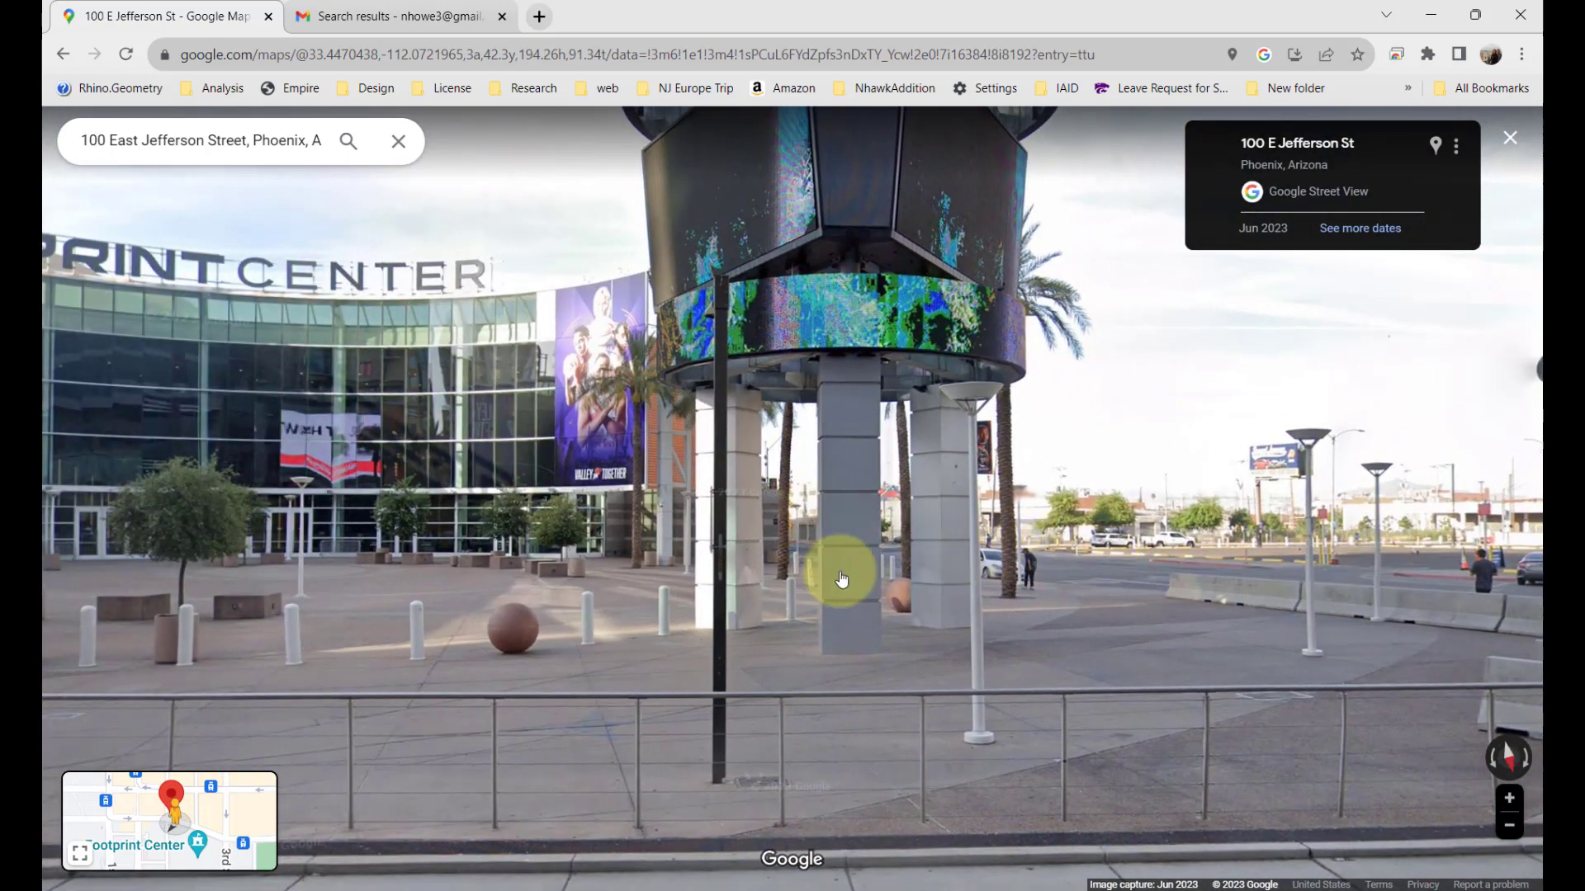
{"action": "left_click_drag", "start_coordinate": [842, 578], "coordinate": [1288, 559]}
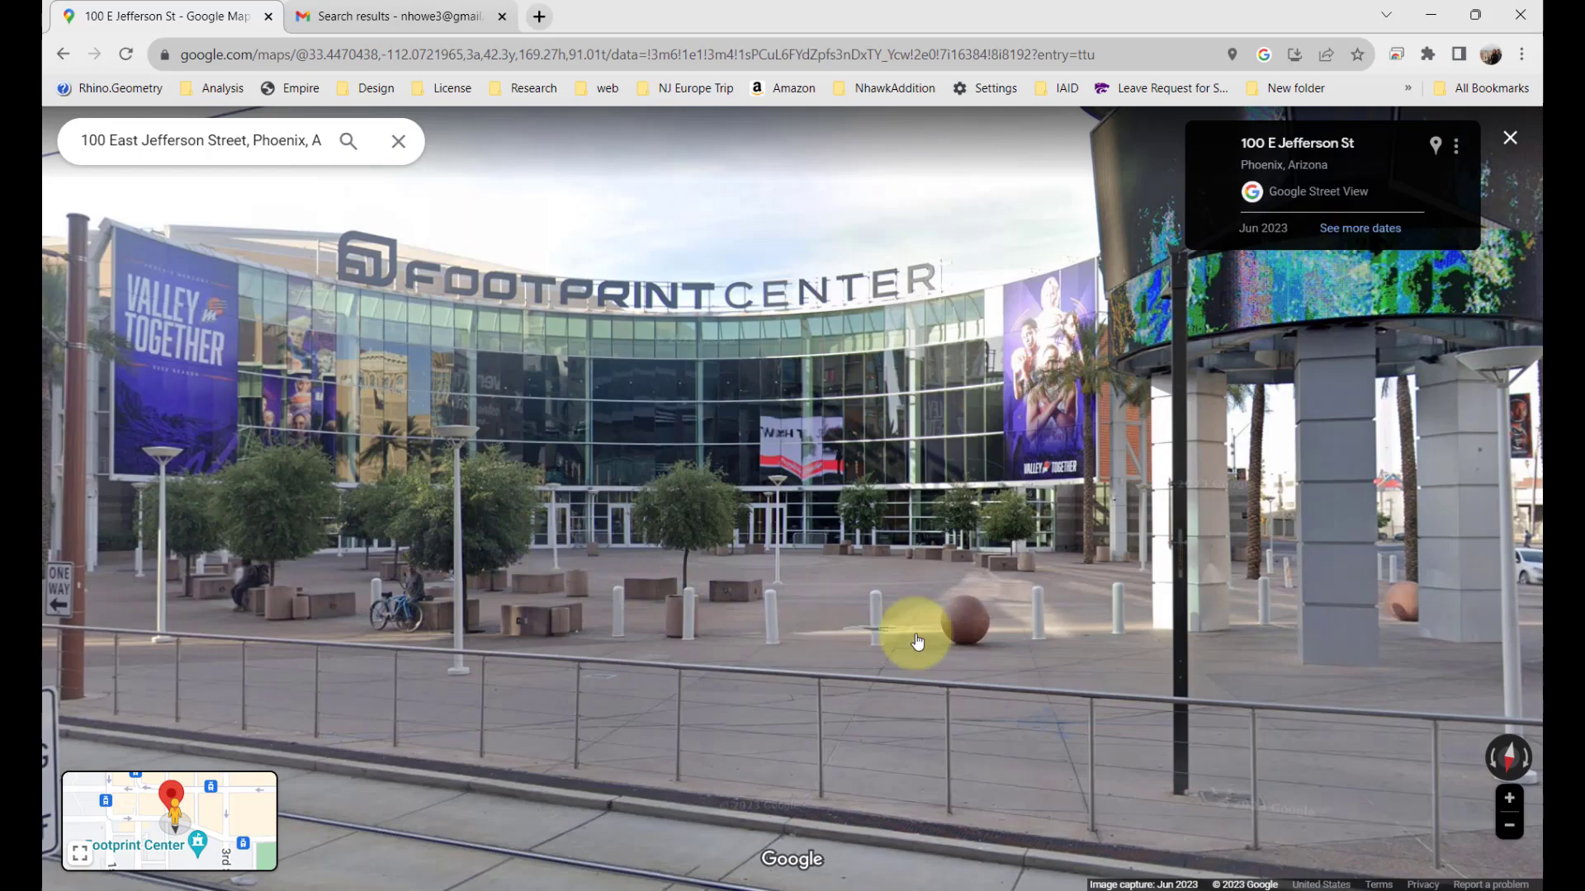
{"action": "left_click_drag", "start_coordinate": [1001, 637], "coordinate": [725, 477]}
{"action": "left_click", "coordinate": [1279, 638]}
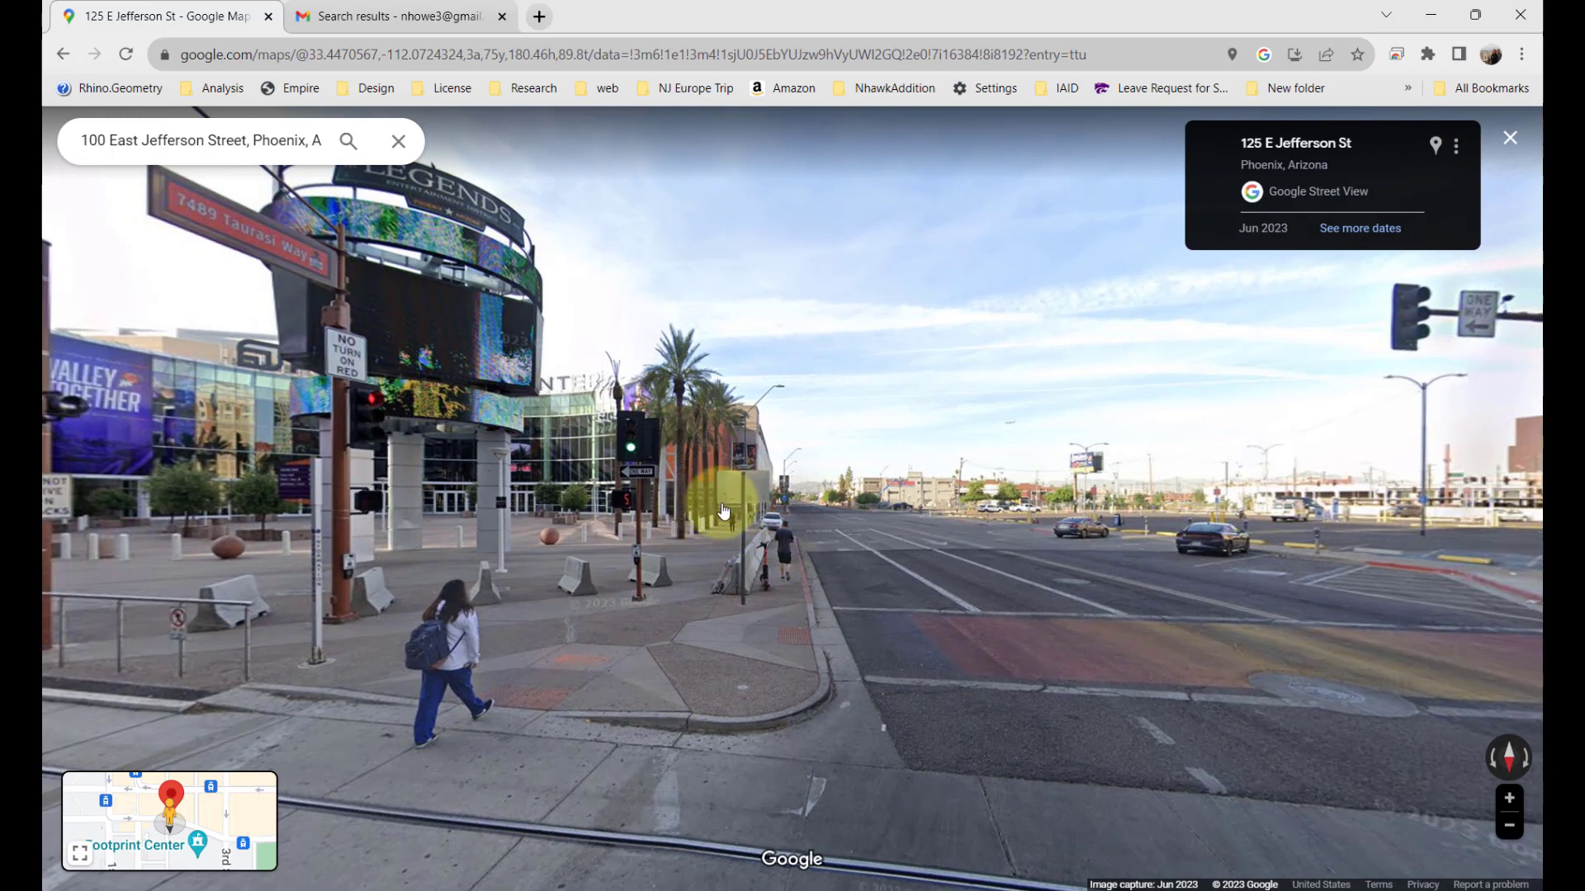
Survey the intersection's surroundings in Street View, from the palm-lined plaza around to the building's glazed entrance and street trees.
{"action": "left_click_drag", "start_coordinate": [834, 541], "coordinate": [588, 504]}
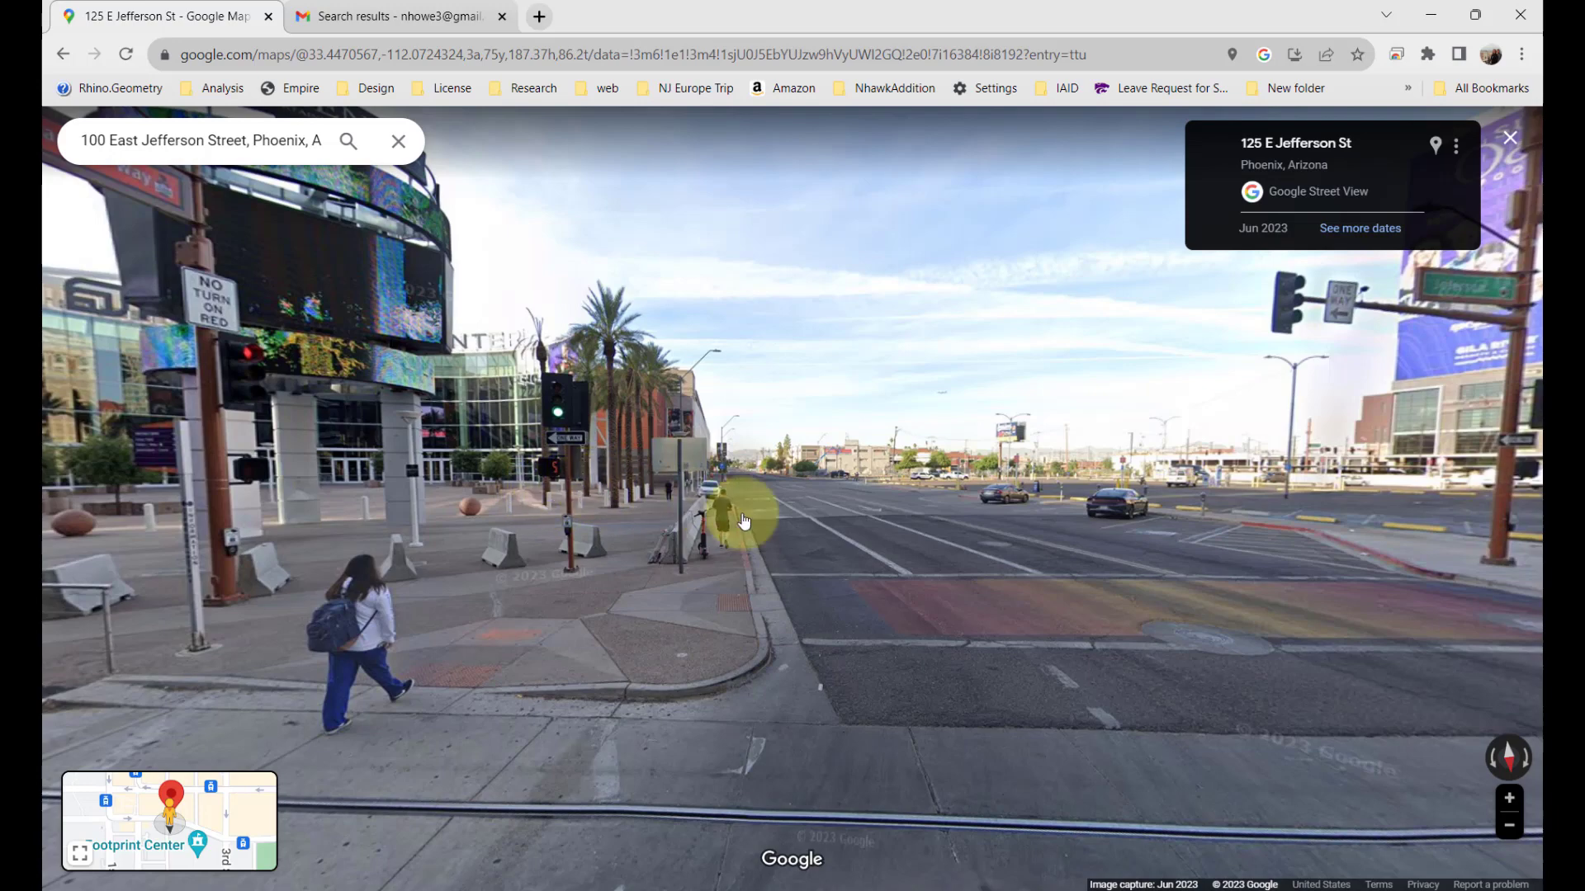
{"action": "left_click_drag", "start_coordinate": [740, 513], "coordinate": [241, 495]}
{"action": "left_click_drag", "start_coordinate": [1029, 537], "coordinate": [189, 573]}
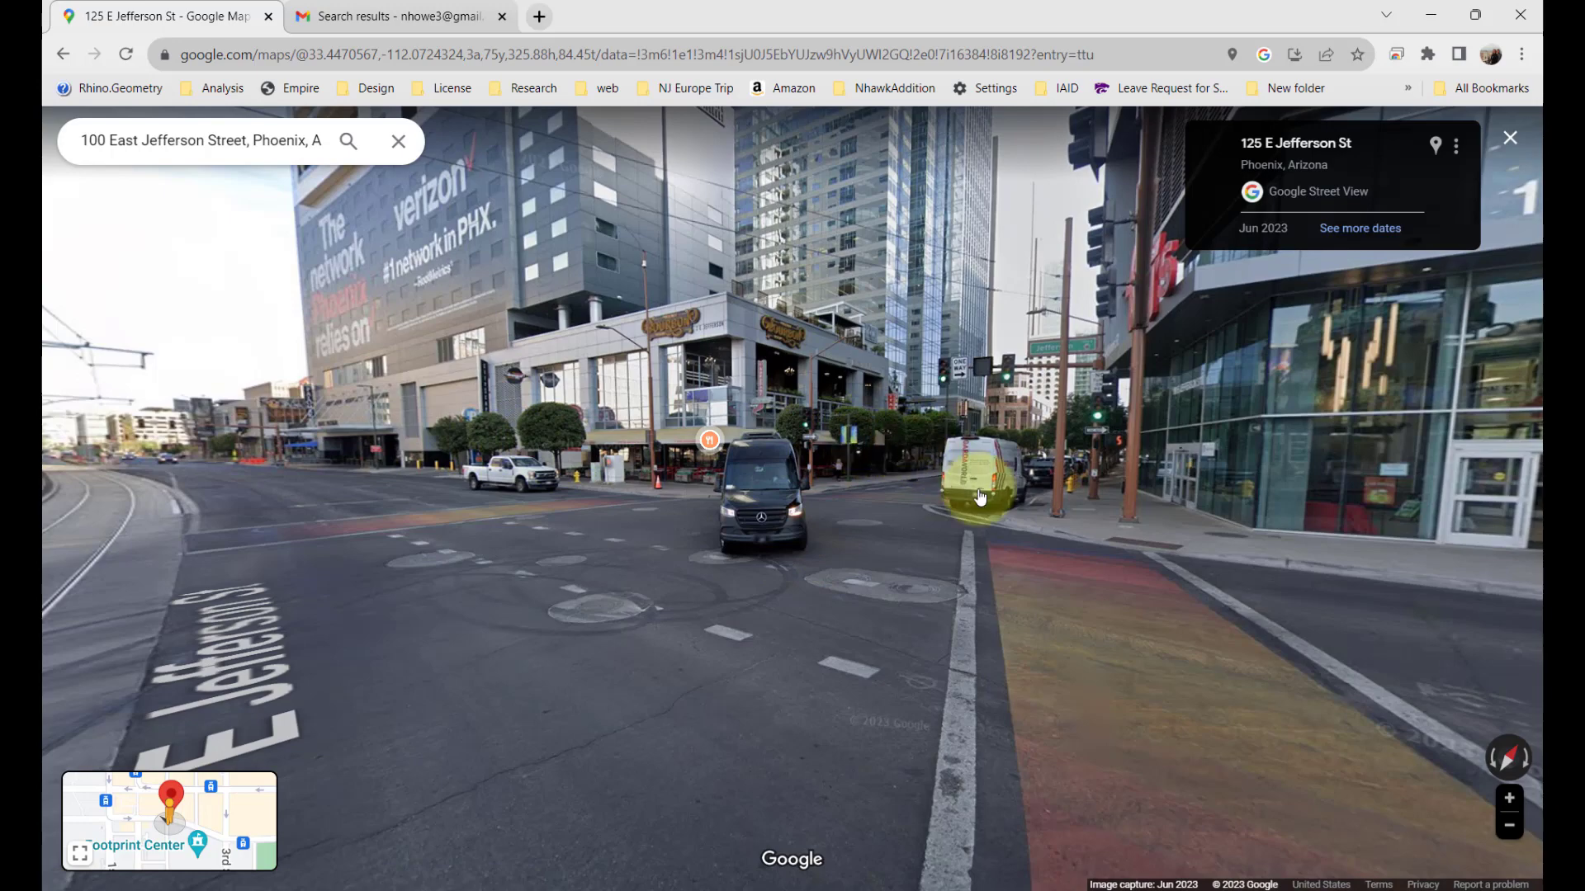
{"action": "left_click_drag", "start_coordinate": [976, 506], "coordinate": [208, 485]}
{"action": "left_click", "coordinate": [625, 501]}
{"action": "left_click_drag", "start_coordinate": [625, 501], "coordinate": [531, 495]}
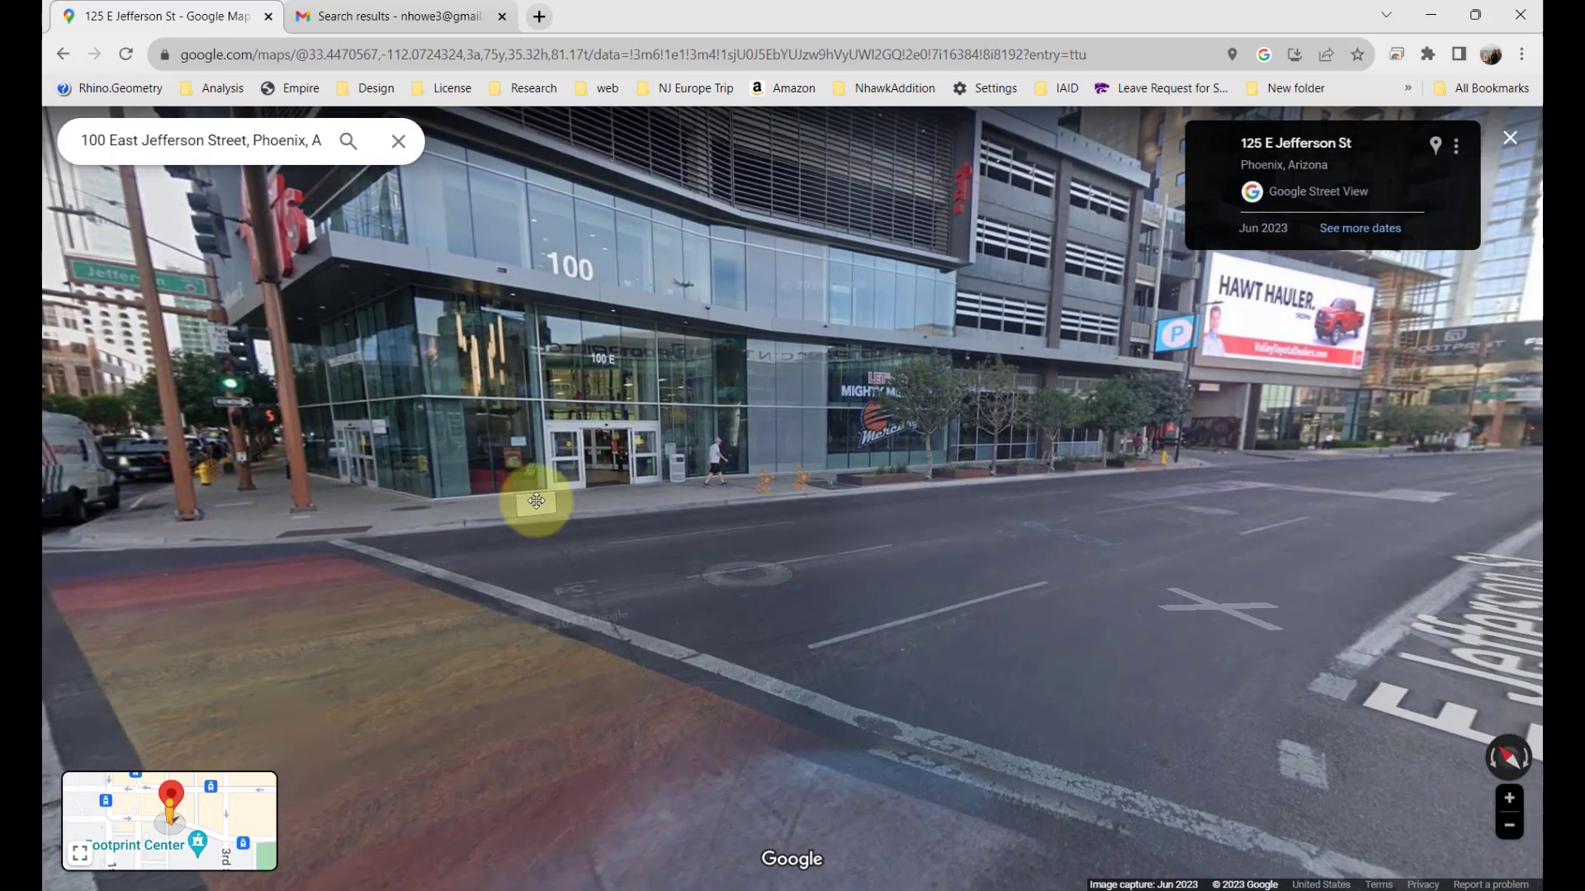
Switch back to Twinmotion and search the library's vegetation trees for King Palm.
{"action": "mouse_move", "coordinate": [1047, 888]}
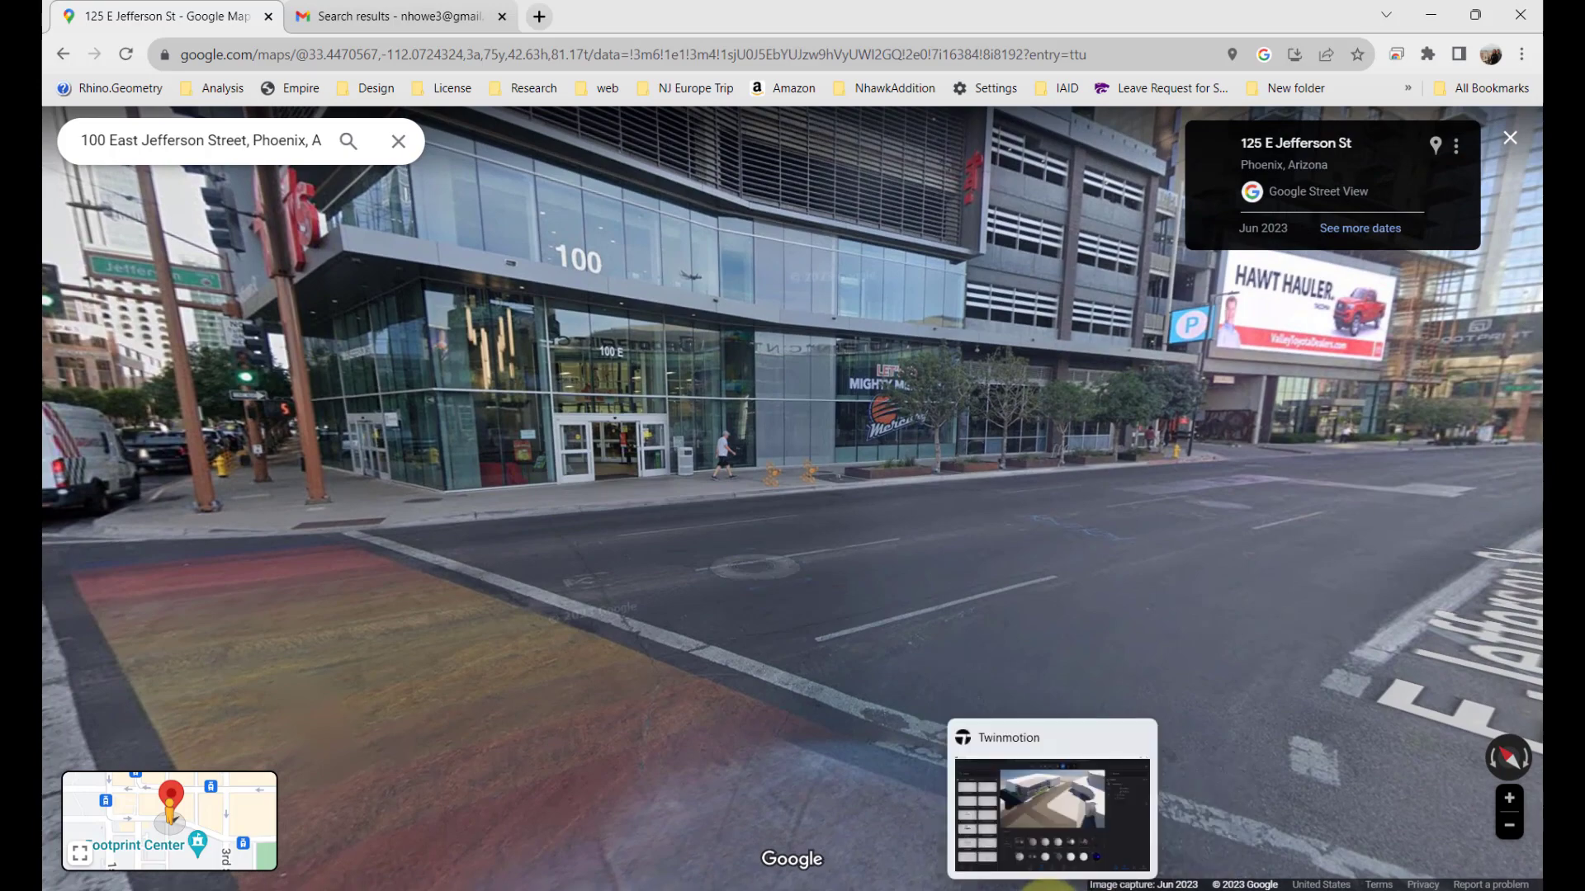
{"action": "left_click", "coordinate": [1047, 888]}
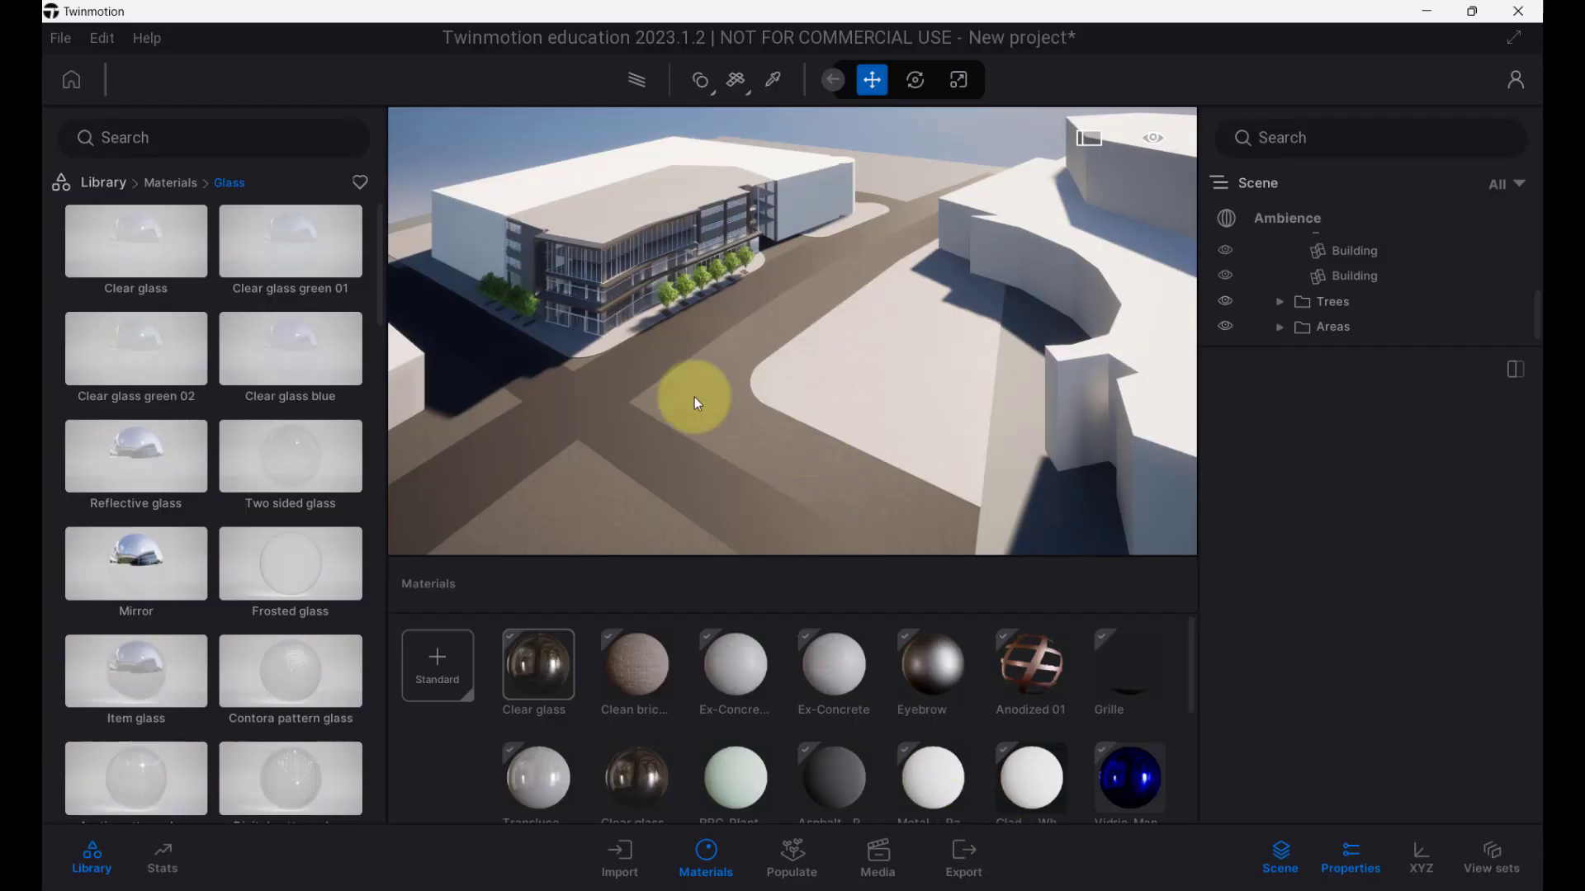
{"action": "mouse_move", "coordinate": [187, 207]}
{"action": "left_click", "coordinate": [163, 182]}
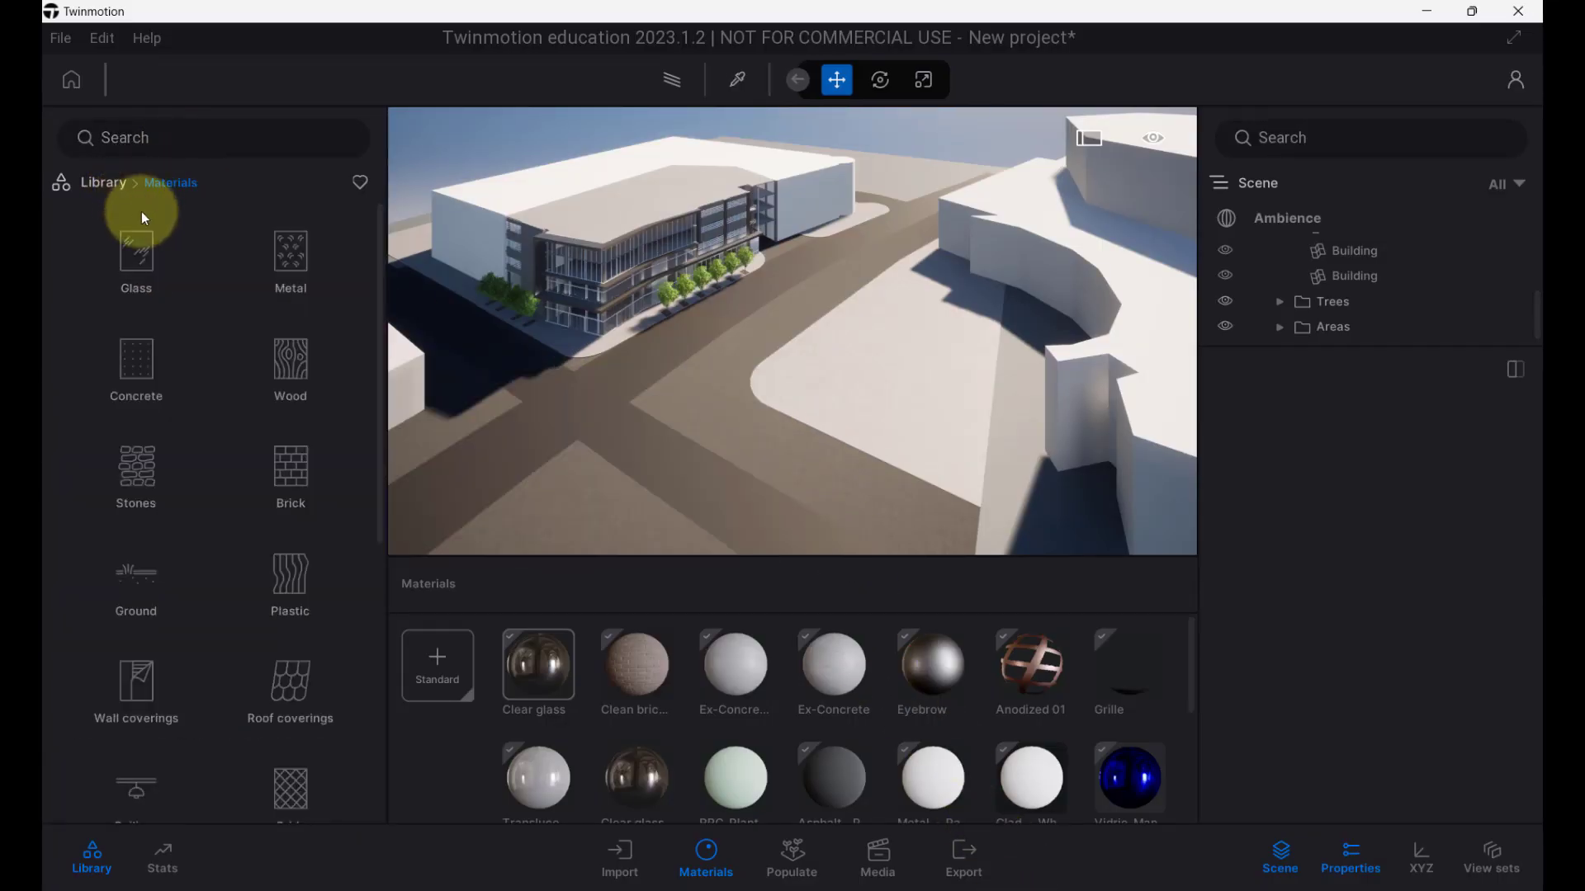
{"action": "left_click", "coordinate": [107, 183]}
{"action": "left_click", "coordinate": [292, 262]}
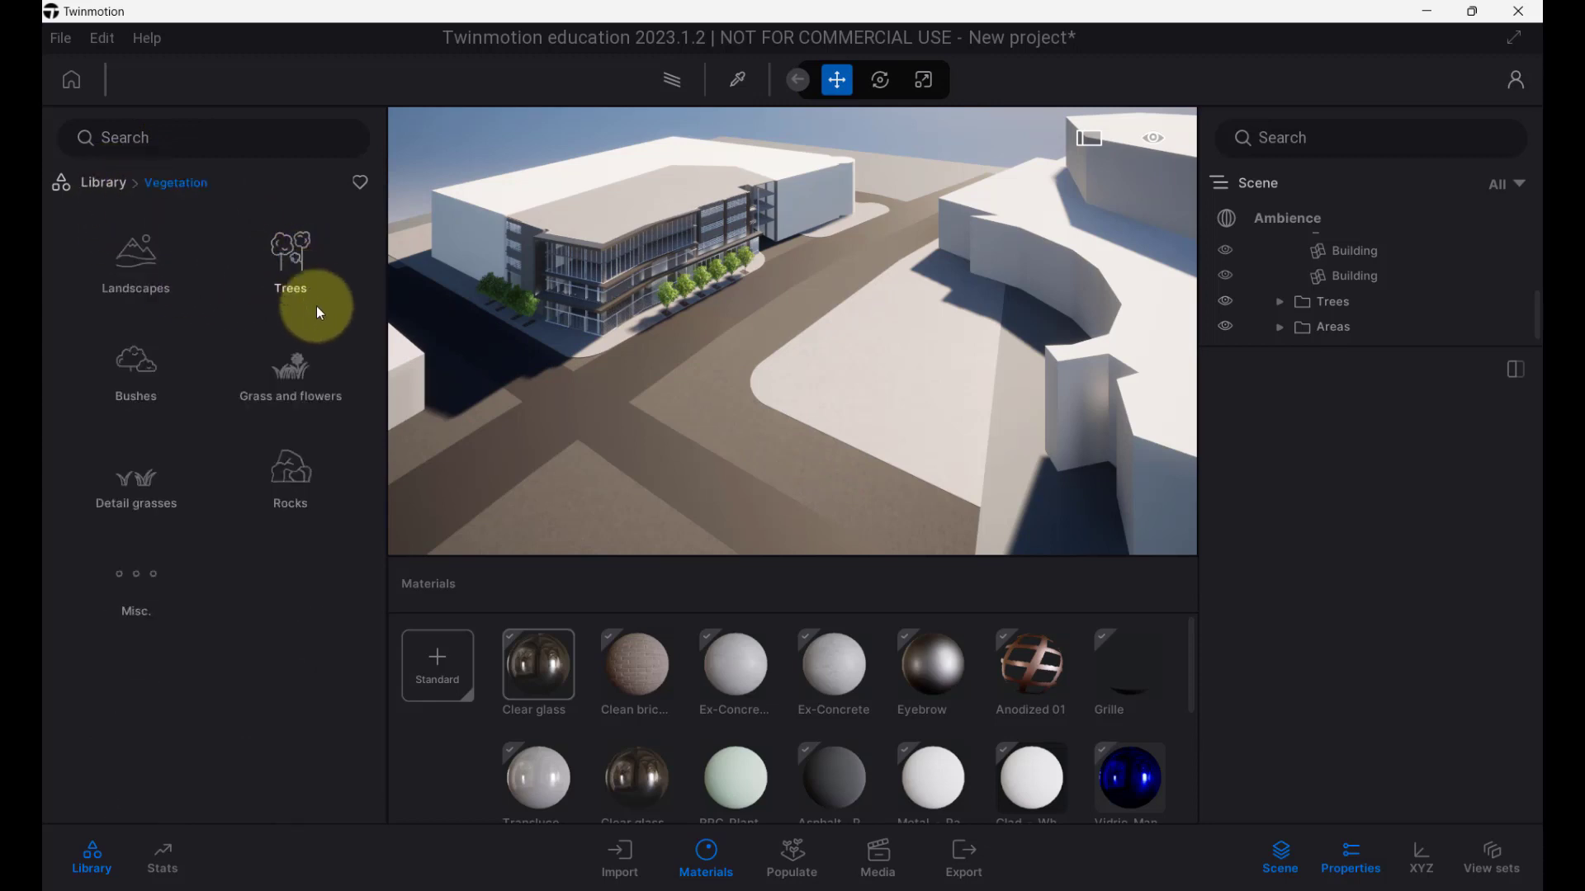
{"action": "left_click", "coordinate": [305, 289]}
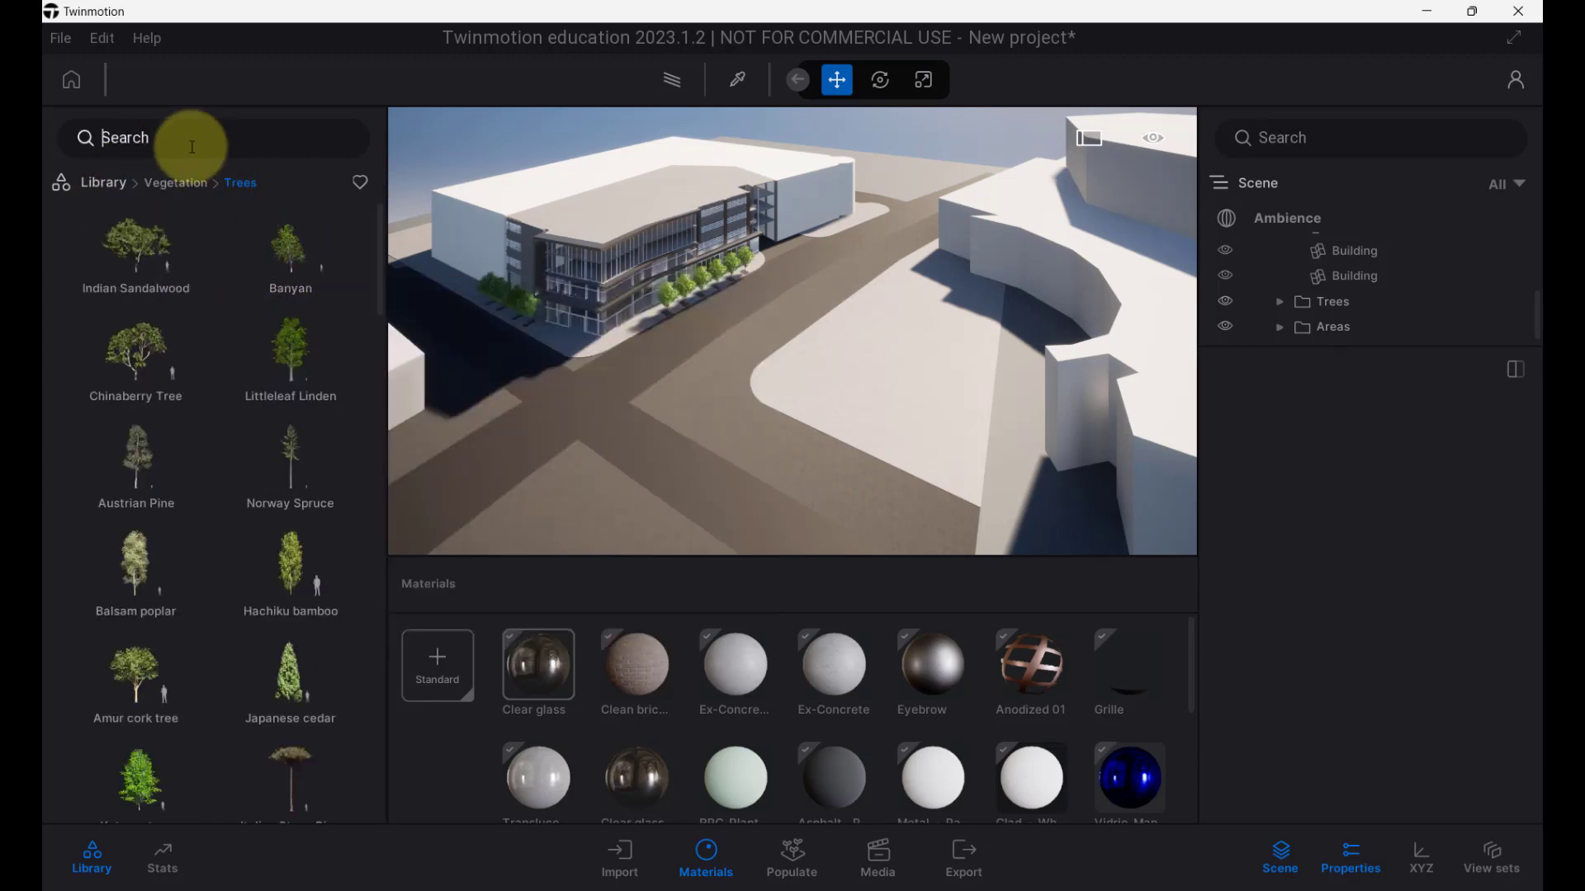
{"action": "type", "text": "palm"}
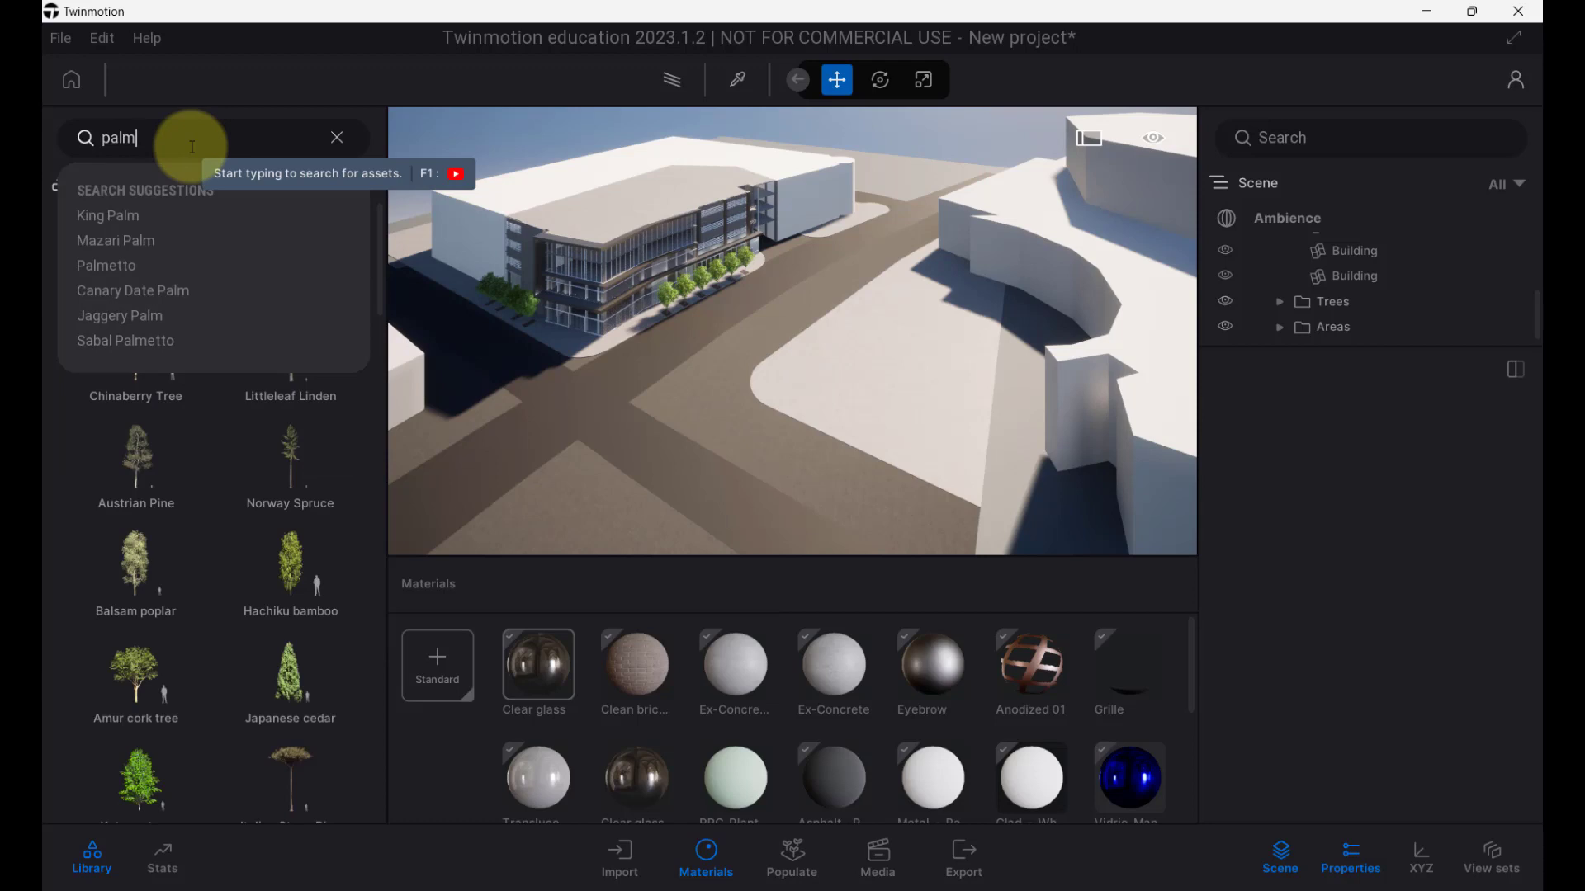
{"action": "left_click", "coordinate": [160, 218]}
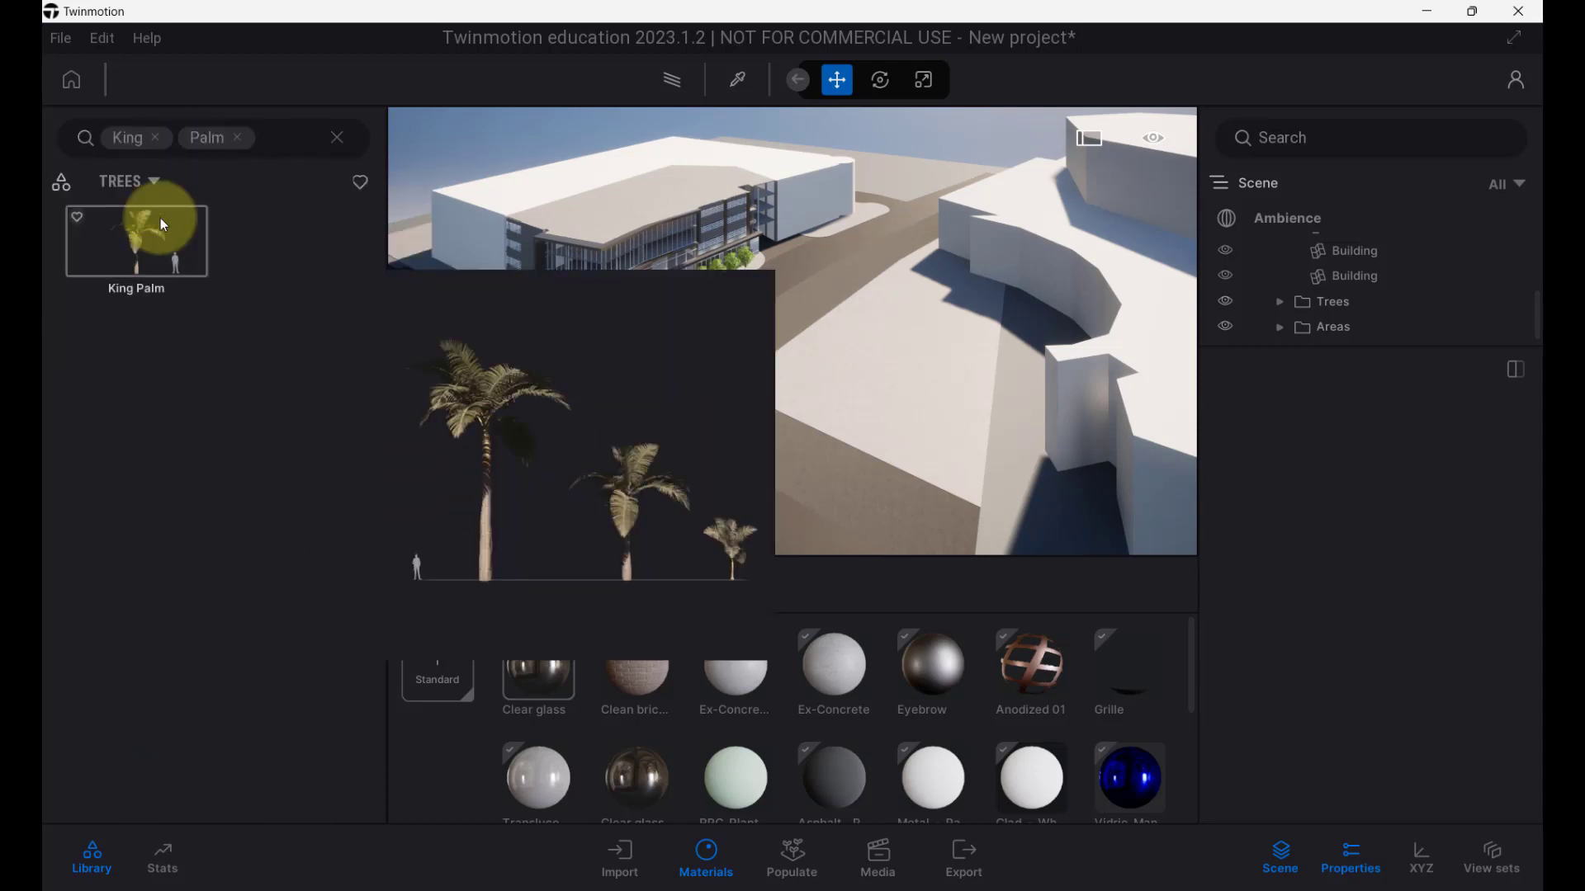
Place a King Palm on the plaza opposite the building and copy it along the curb as 4 instances spaced about 18.84 ft.
{"action": "left_click_drag", "start_coordinate": [160, 218], "coordinate": [974, 487]}
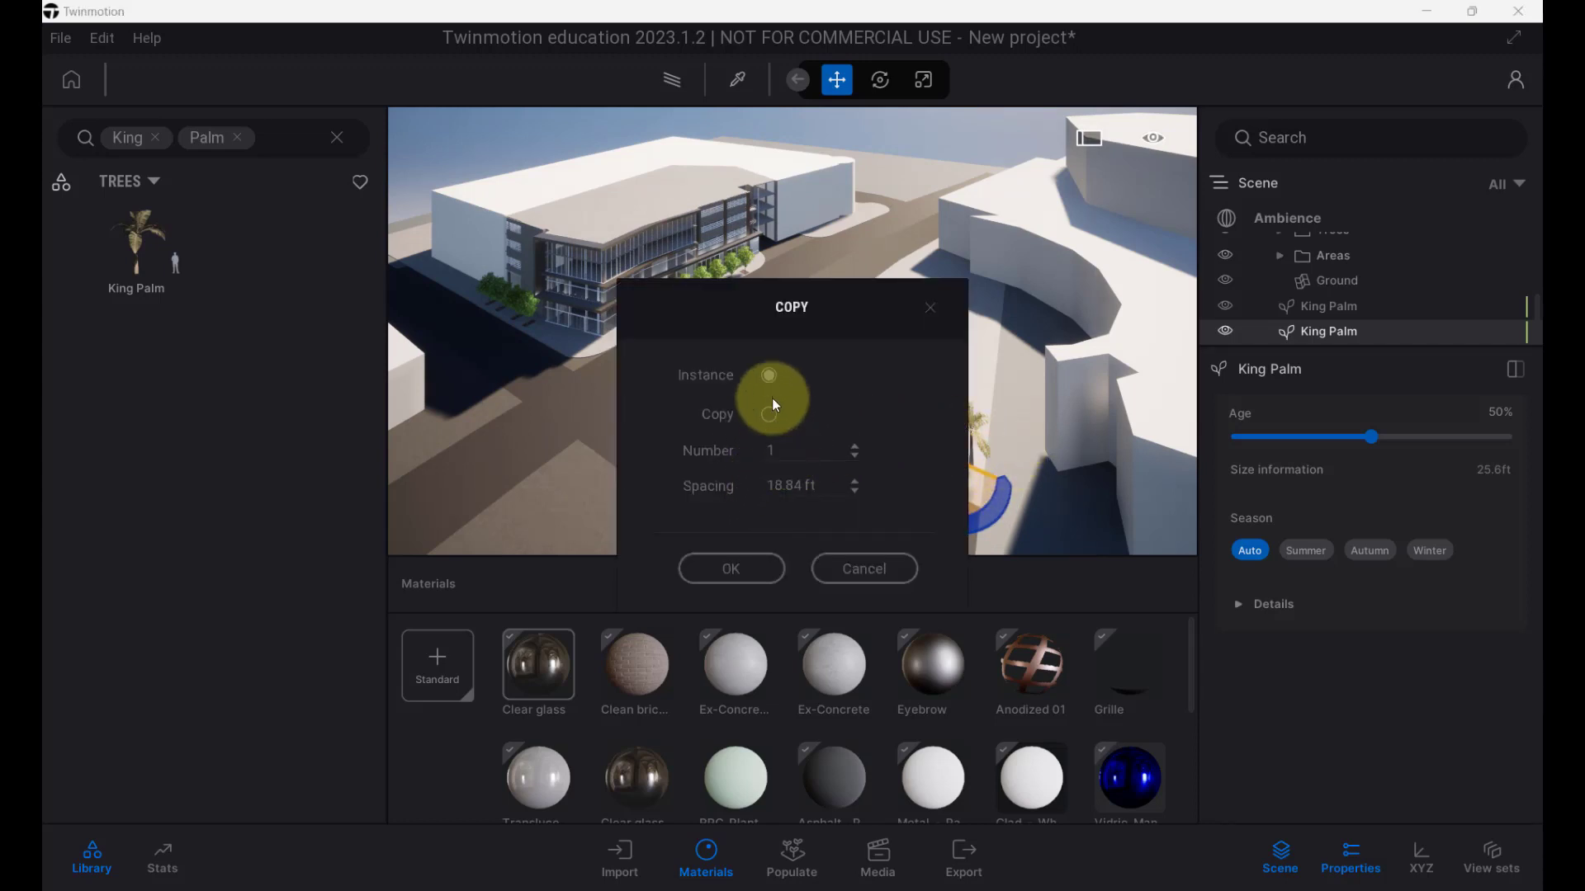
{"action": "left_click", "coordinate": [854, 446]}
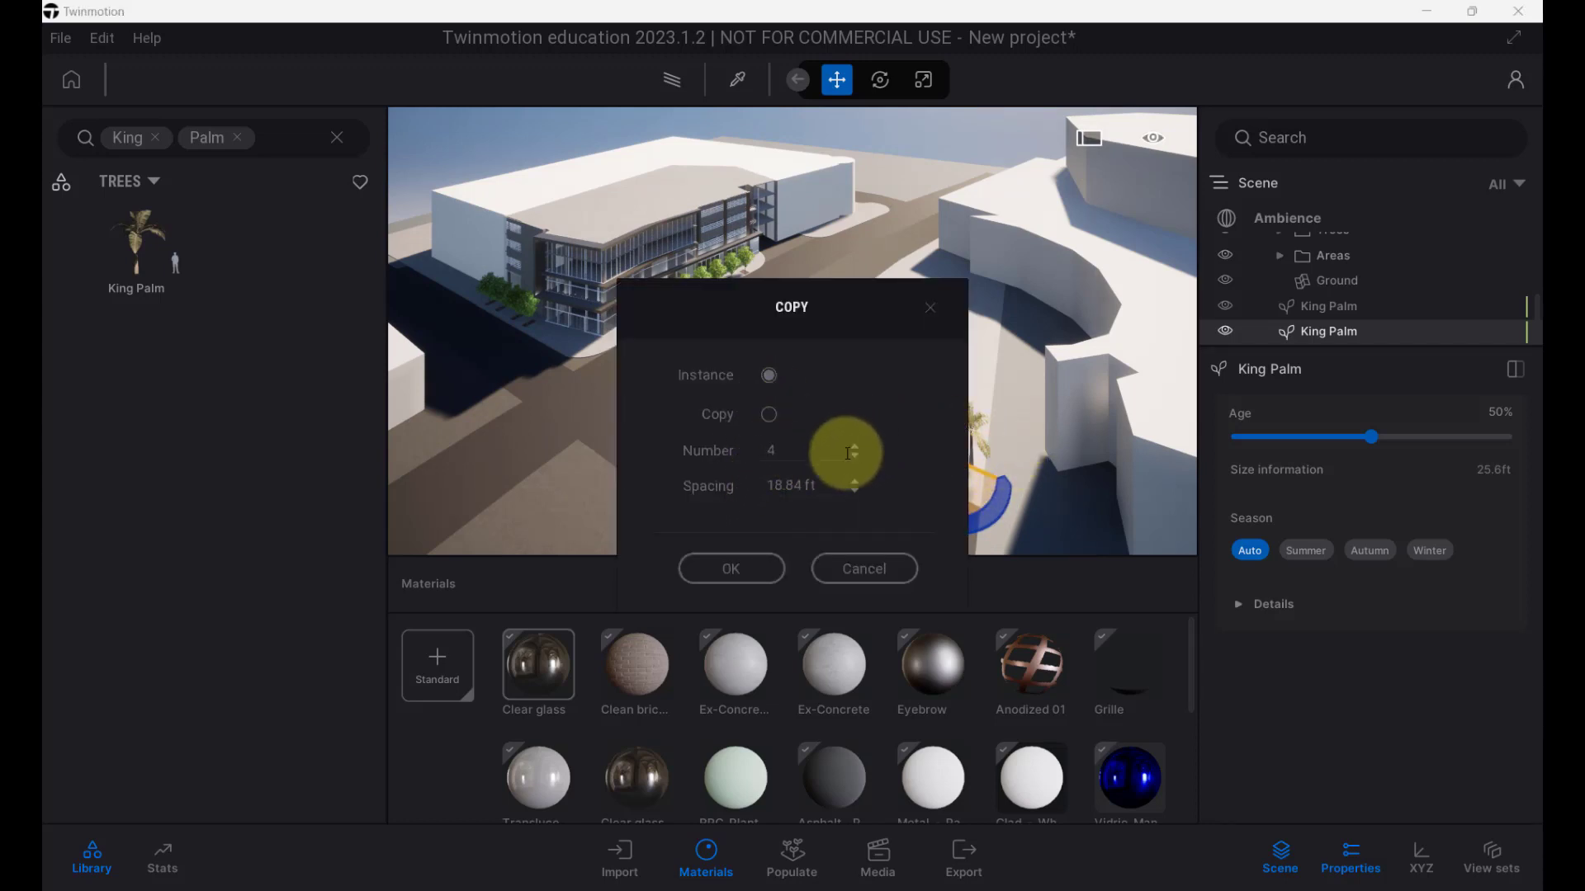
{"action": "left_click", "coordinate": [742, 568]}
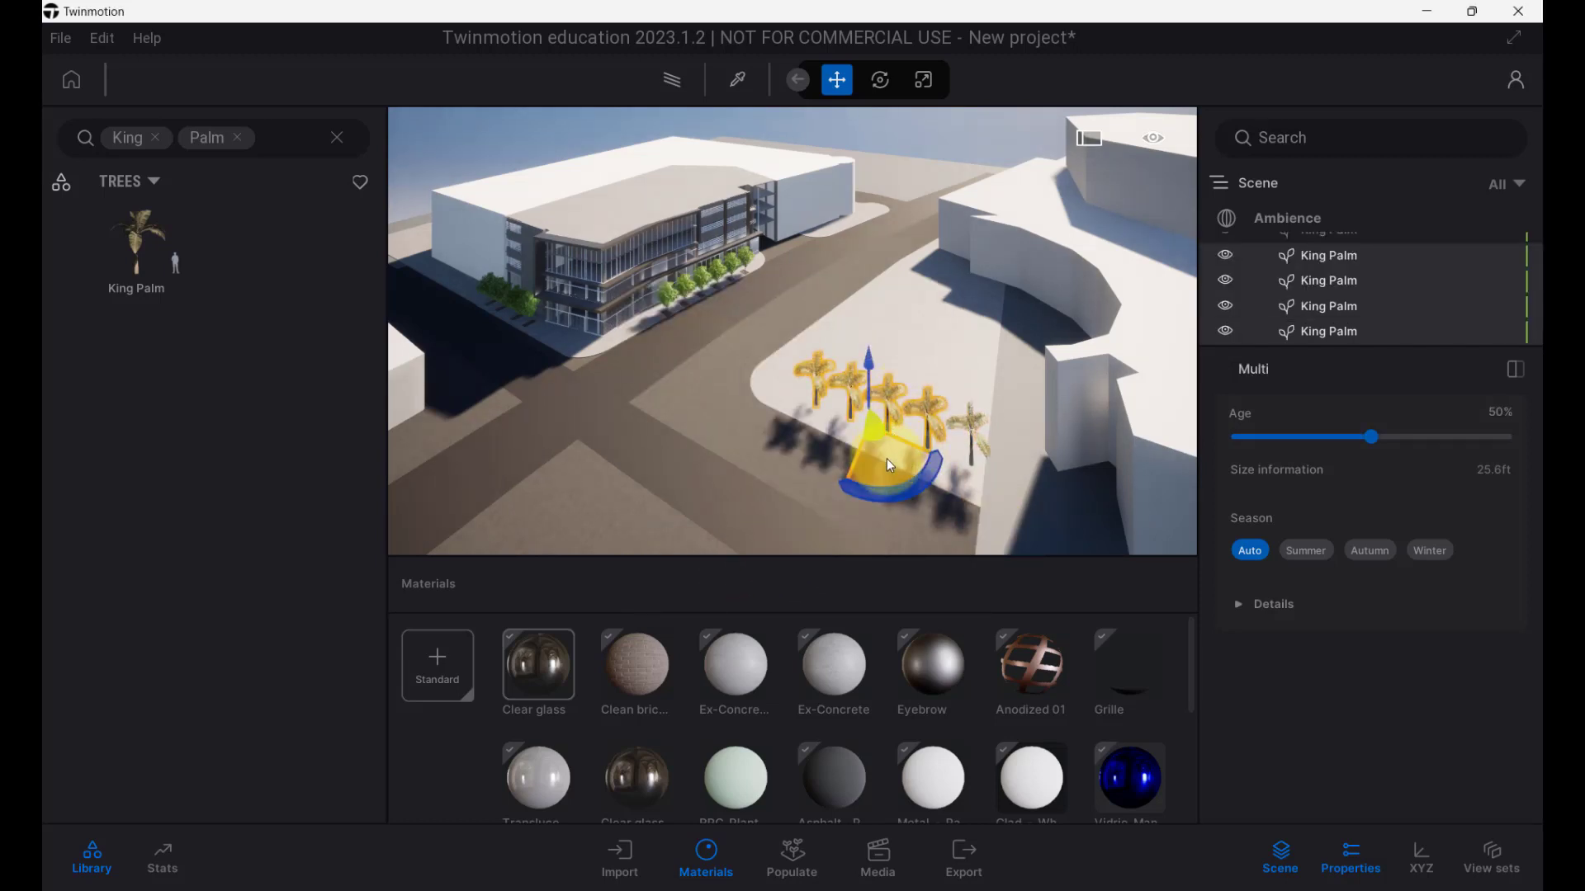
Copy the two end palms of the row farther into the plaza to start a second row behind it.
{"action": "left_click", "coordinate": [971, 425]}
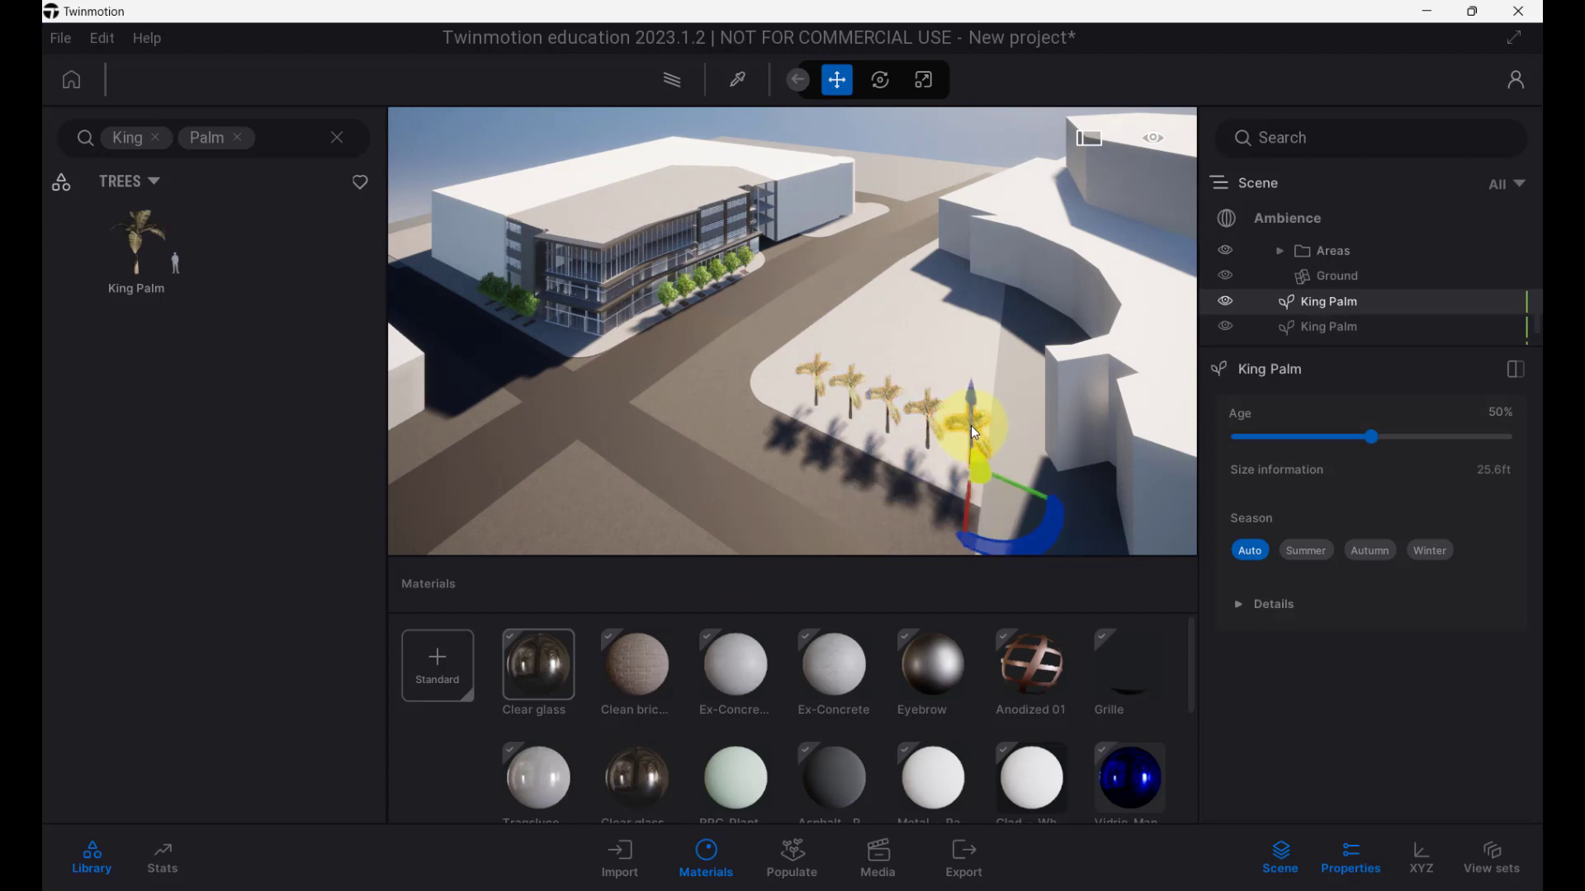
{"action": "left_click", "coordinate": [826, 384], "text": "ctrl"}
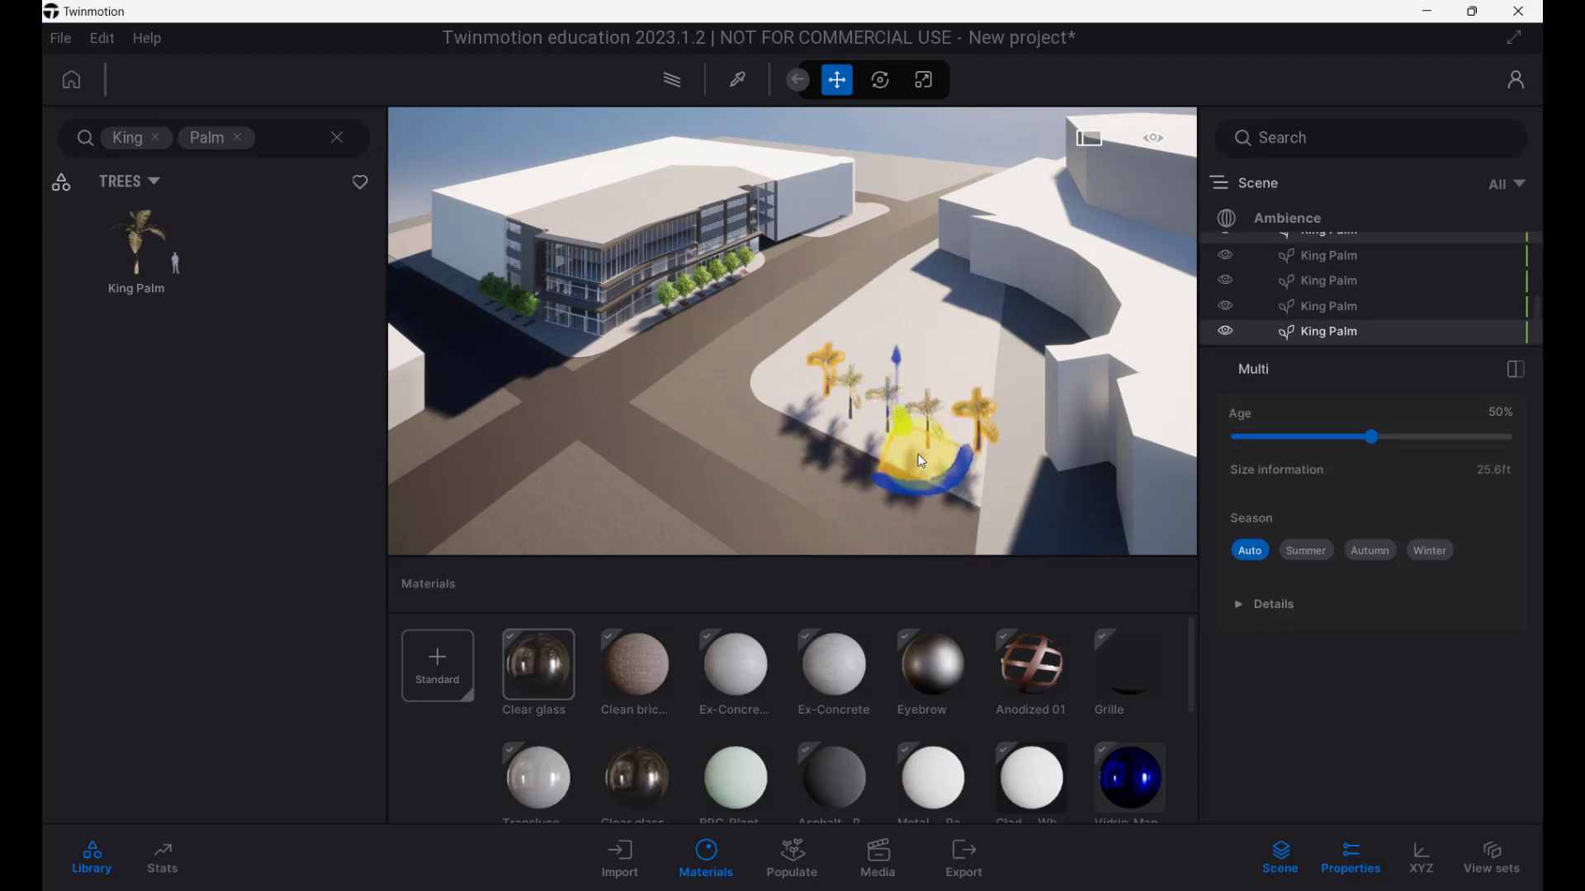
{"action": "mouse_move", "coordinate": [919, 460]}
{"action": "left_mouse_down"}
{"action": "mouse_move", "coordinate": [939, 435]}
{"action": "mouse_move", "coordinate": [929, 454]}
{"action": "left_mouse_up"}
{"action": "key", "text": "ctrl+z"}
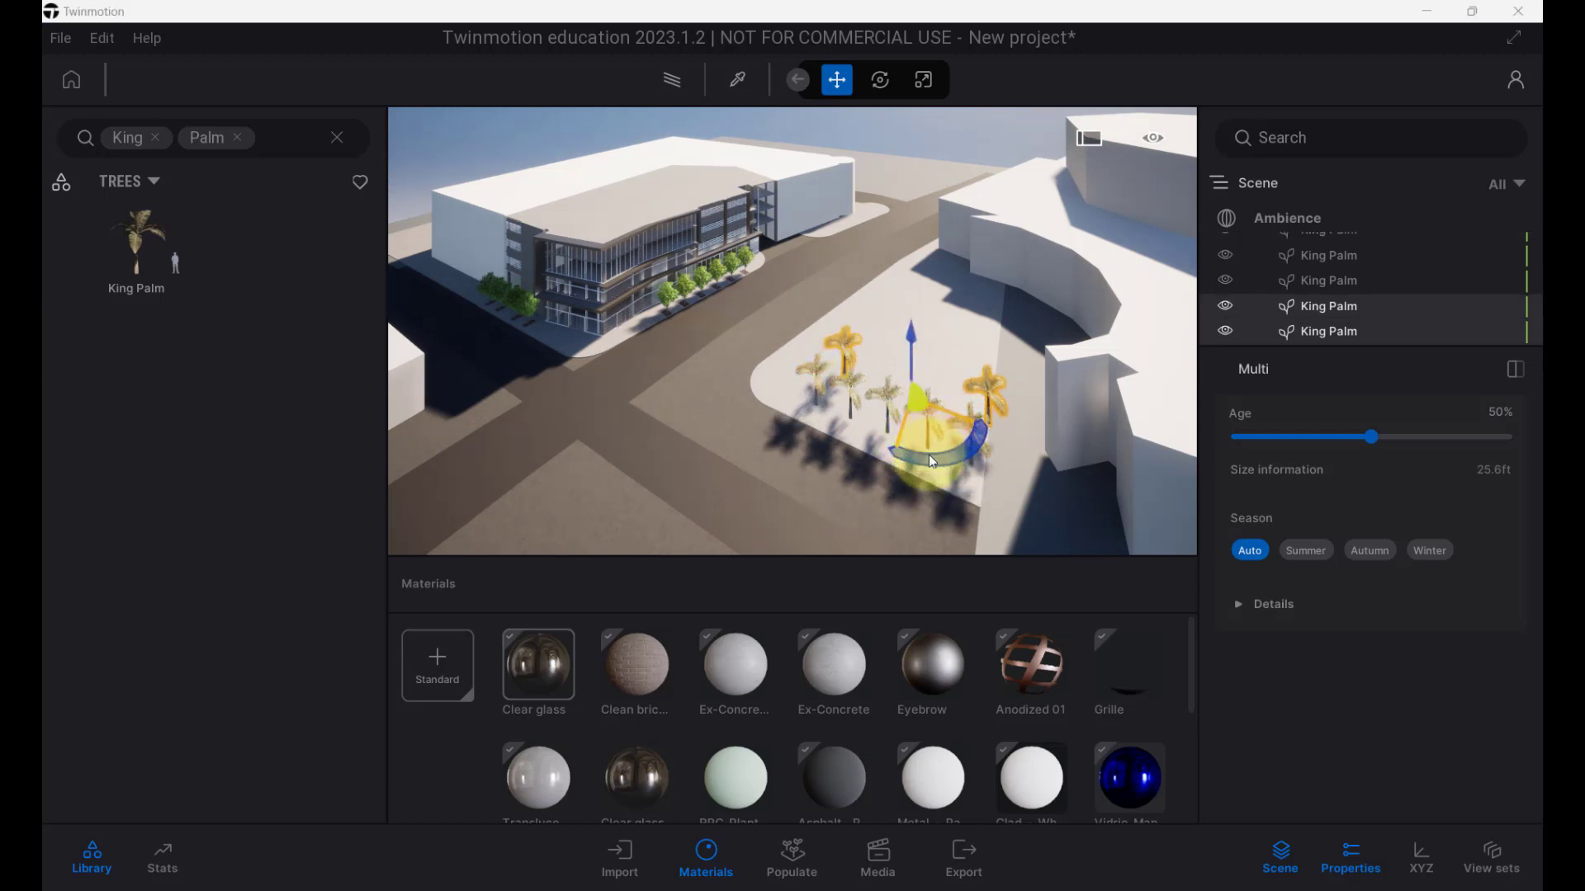
{"action": "left_click", "coordinate": [756, 559]}
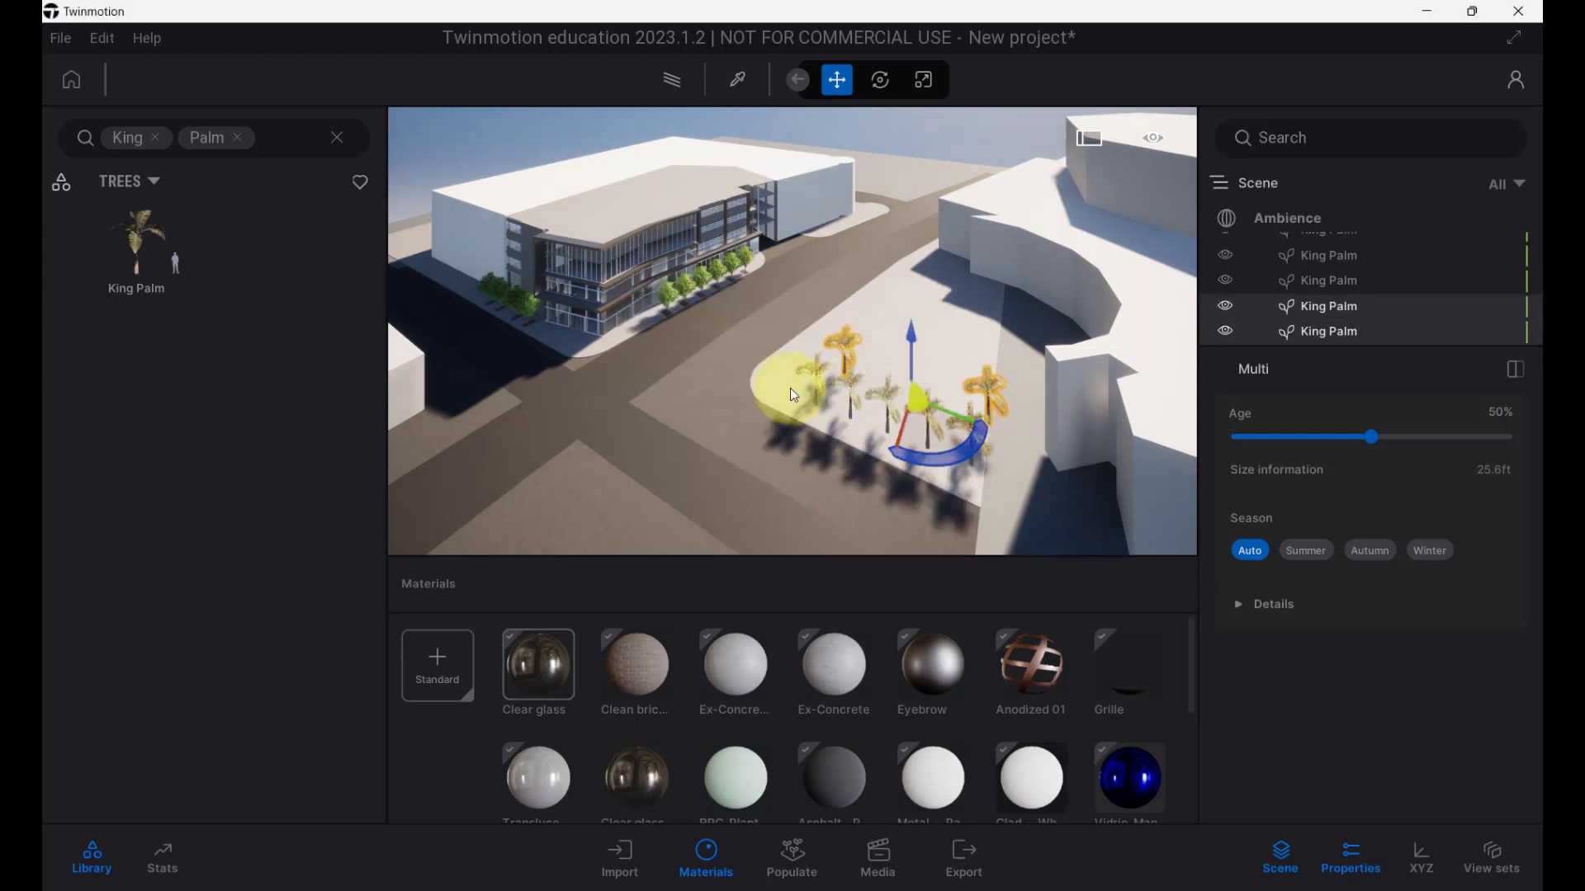
Copy the three farthest Pecan trees in front of the building across the street onto the plaza as one set of instances, about 137.56 ft away.
{"action": "left_click", "coordinate": [691, 293]}
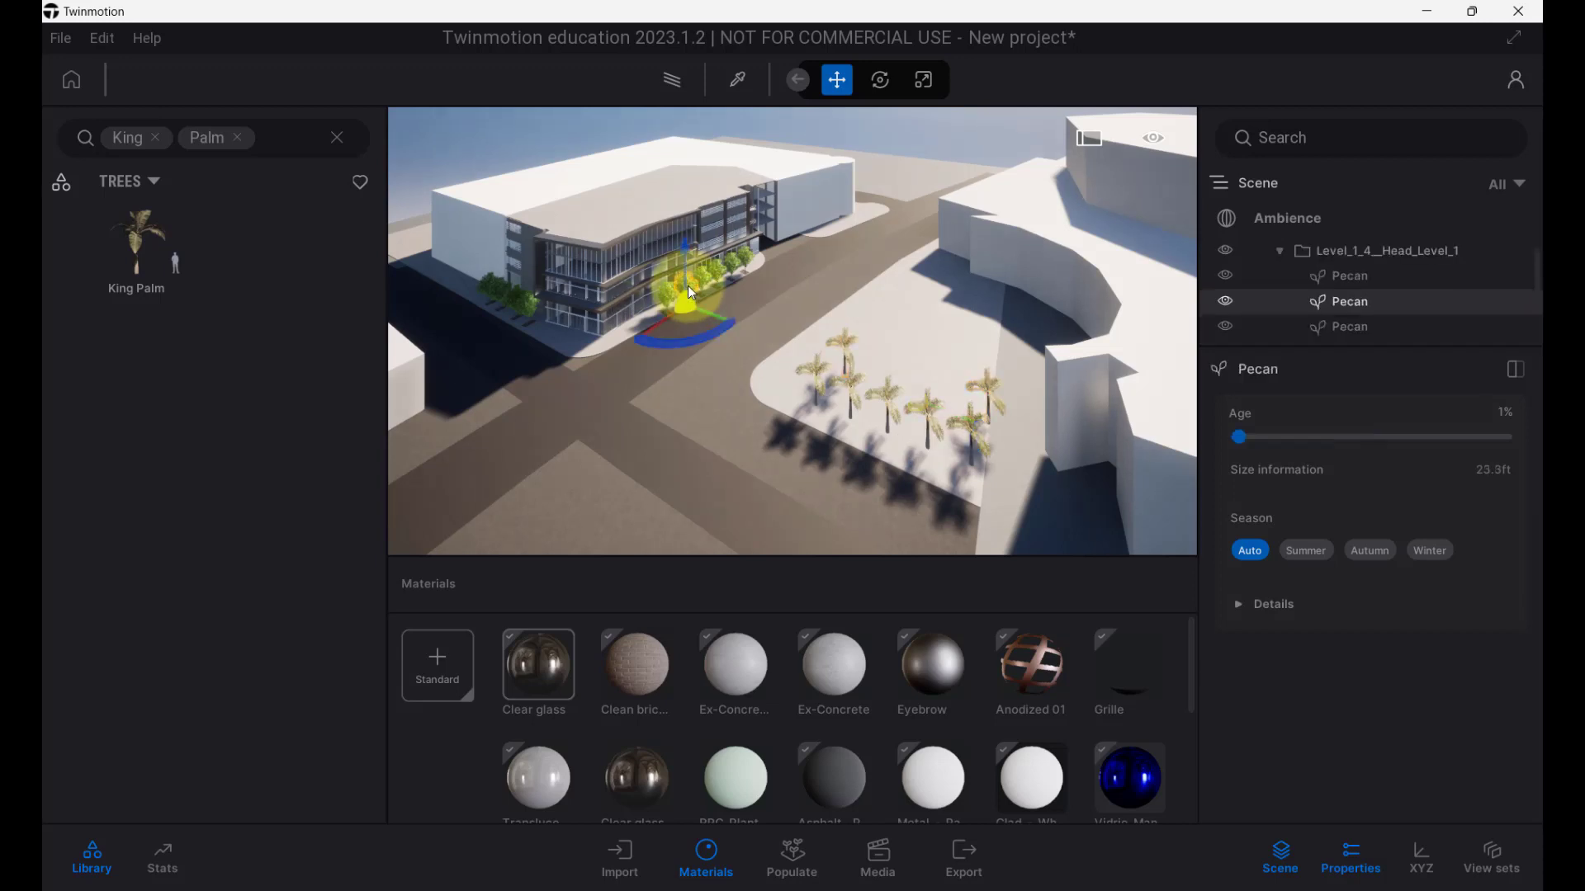
{"action": "left_click", "coordinate": [745, 256]}
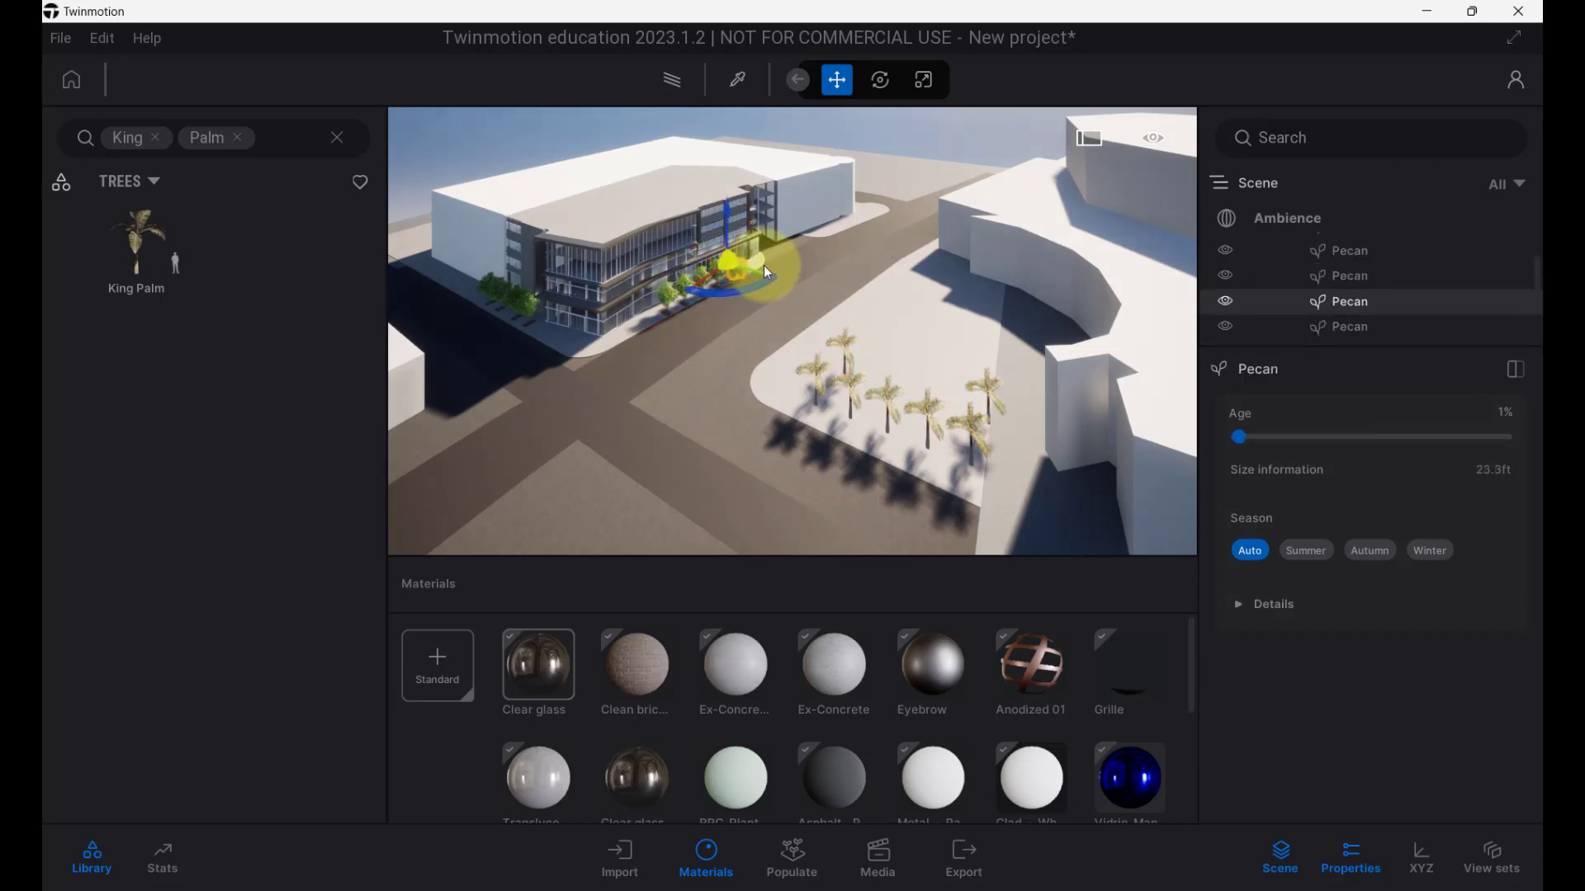
{"action": "scroll", "coordinate": [775, 271], "scroll_direction": "down", "scroll_amount": 5}
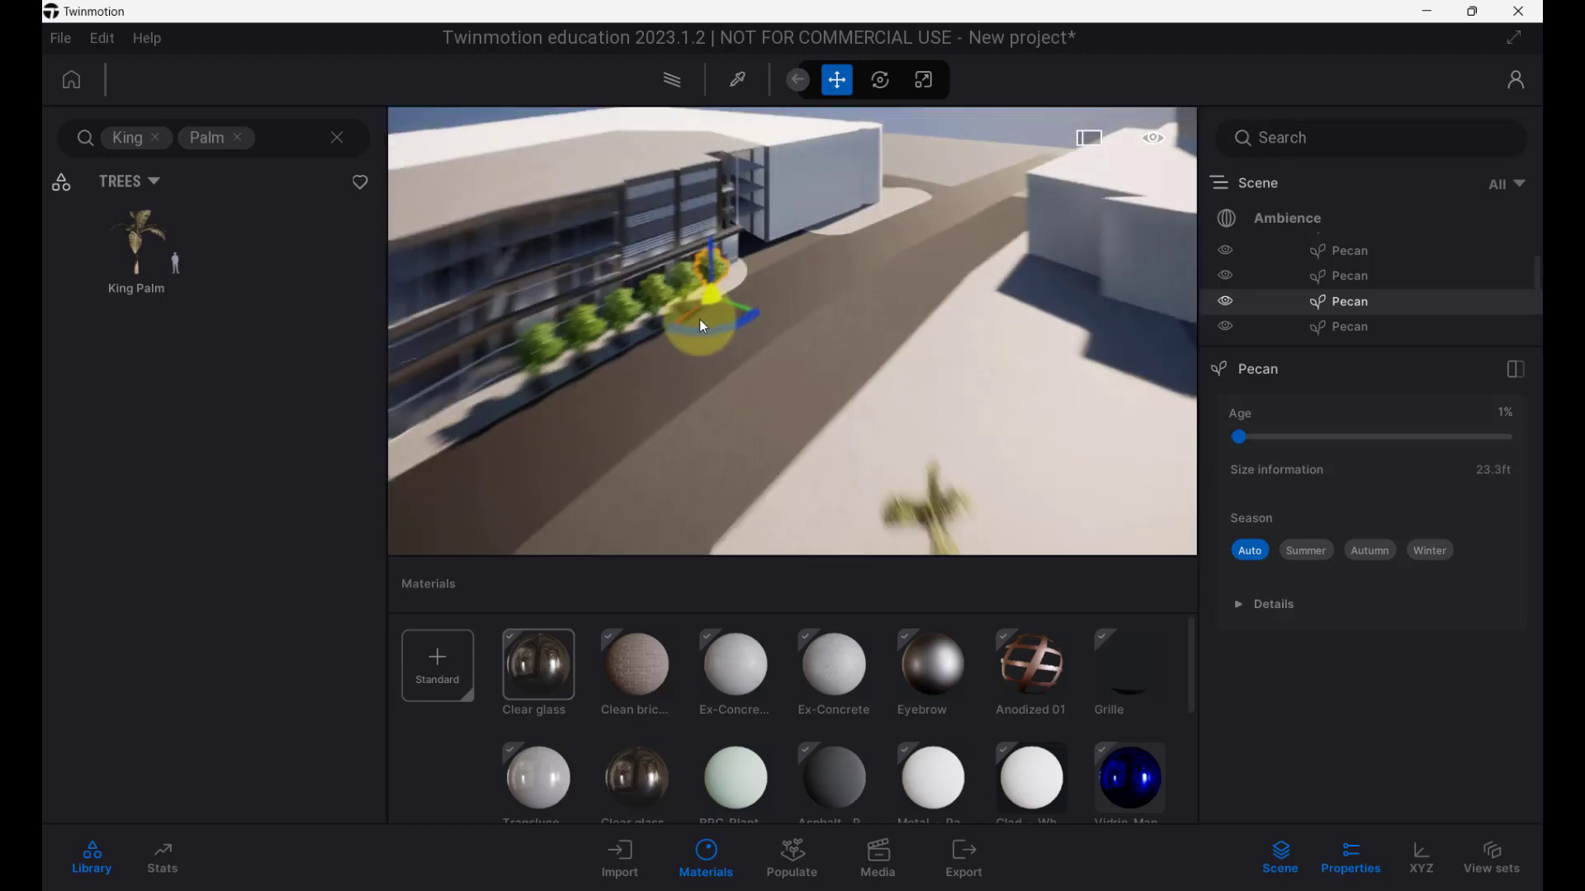
{"action": "left_click", "coordinate": [698, 276], "text": "ctrl"}
{"action": "left_click", "coordinate": [667, 291], "text": "ctrl"}
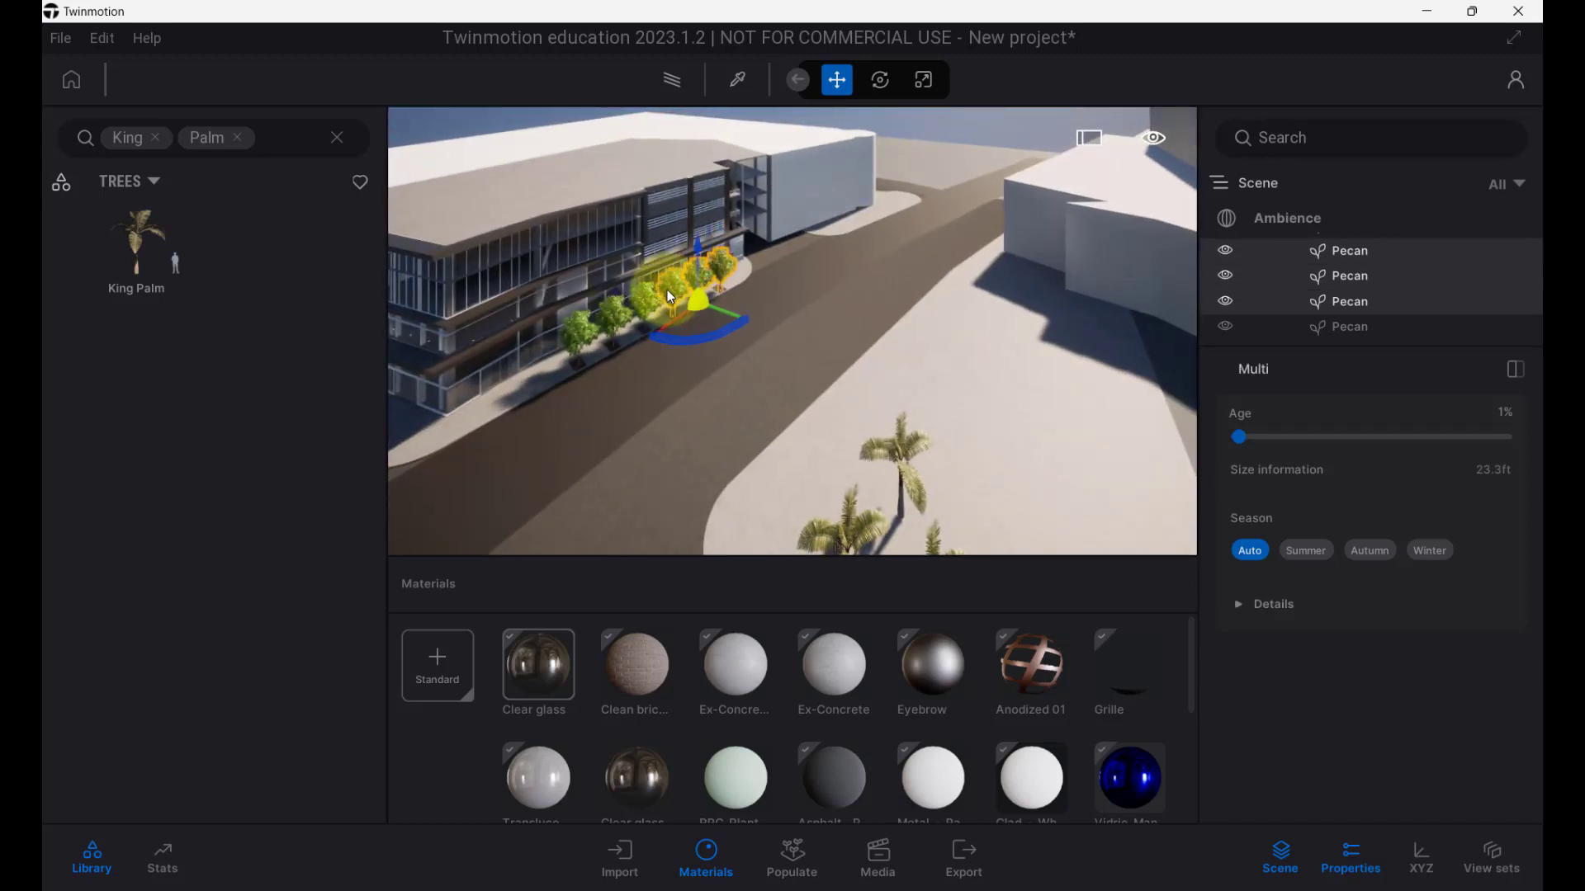
{"action": "left_click_drag", "start_coordinate": [681, 319], "coordinate": [1002, 400], "text": "alt"}
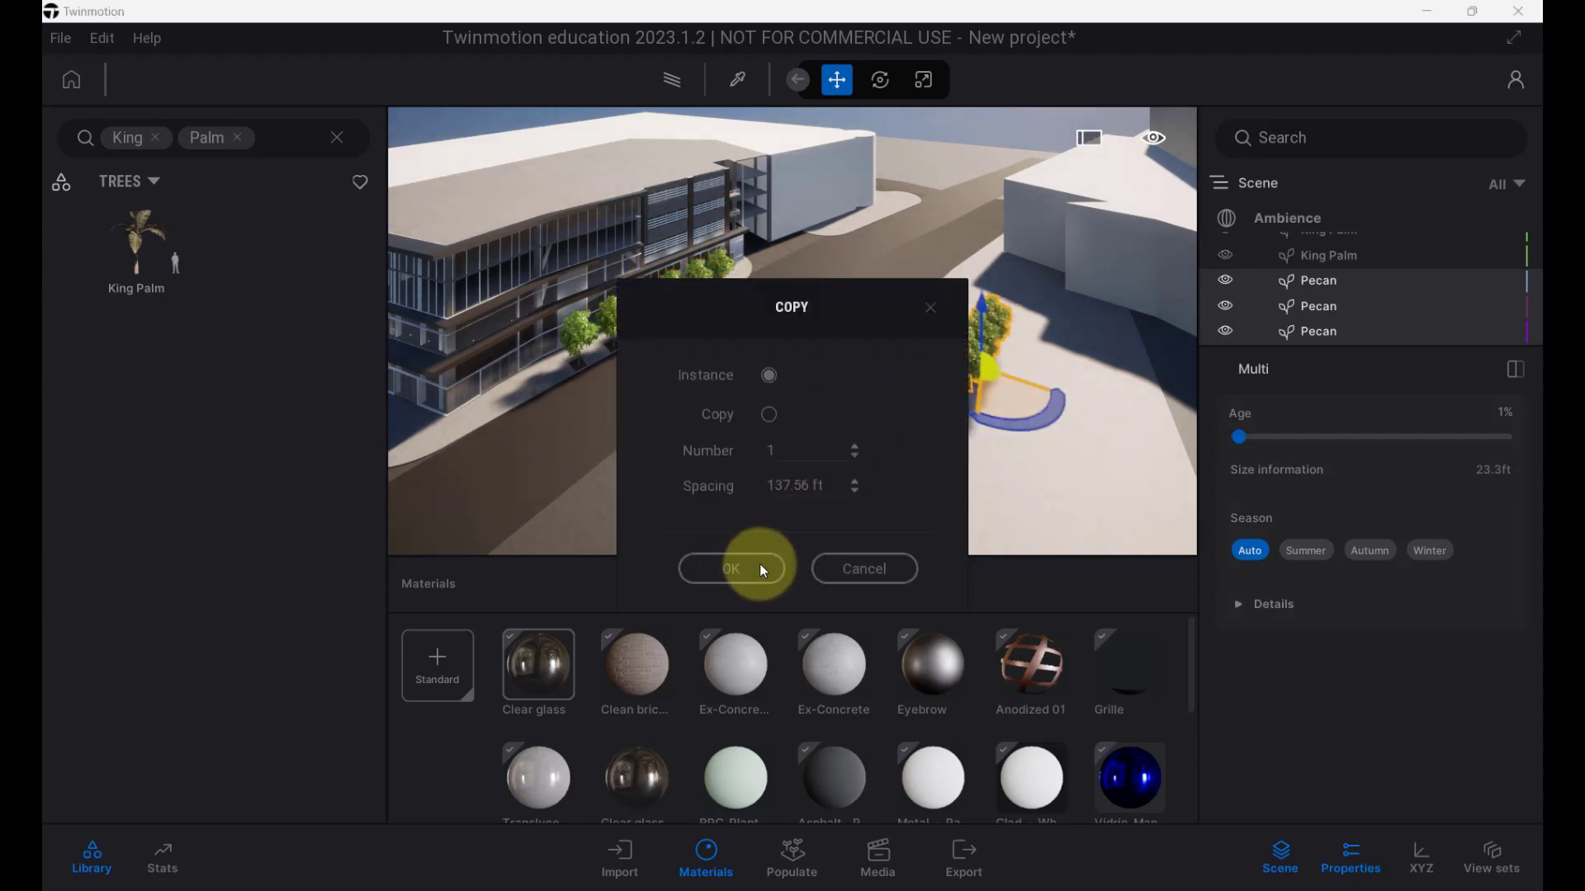
{"action": "left_click", "coordinate": [731, 569]}
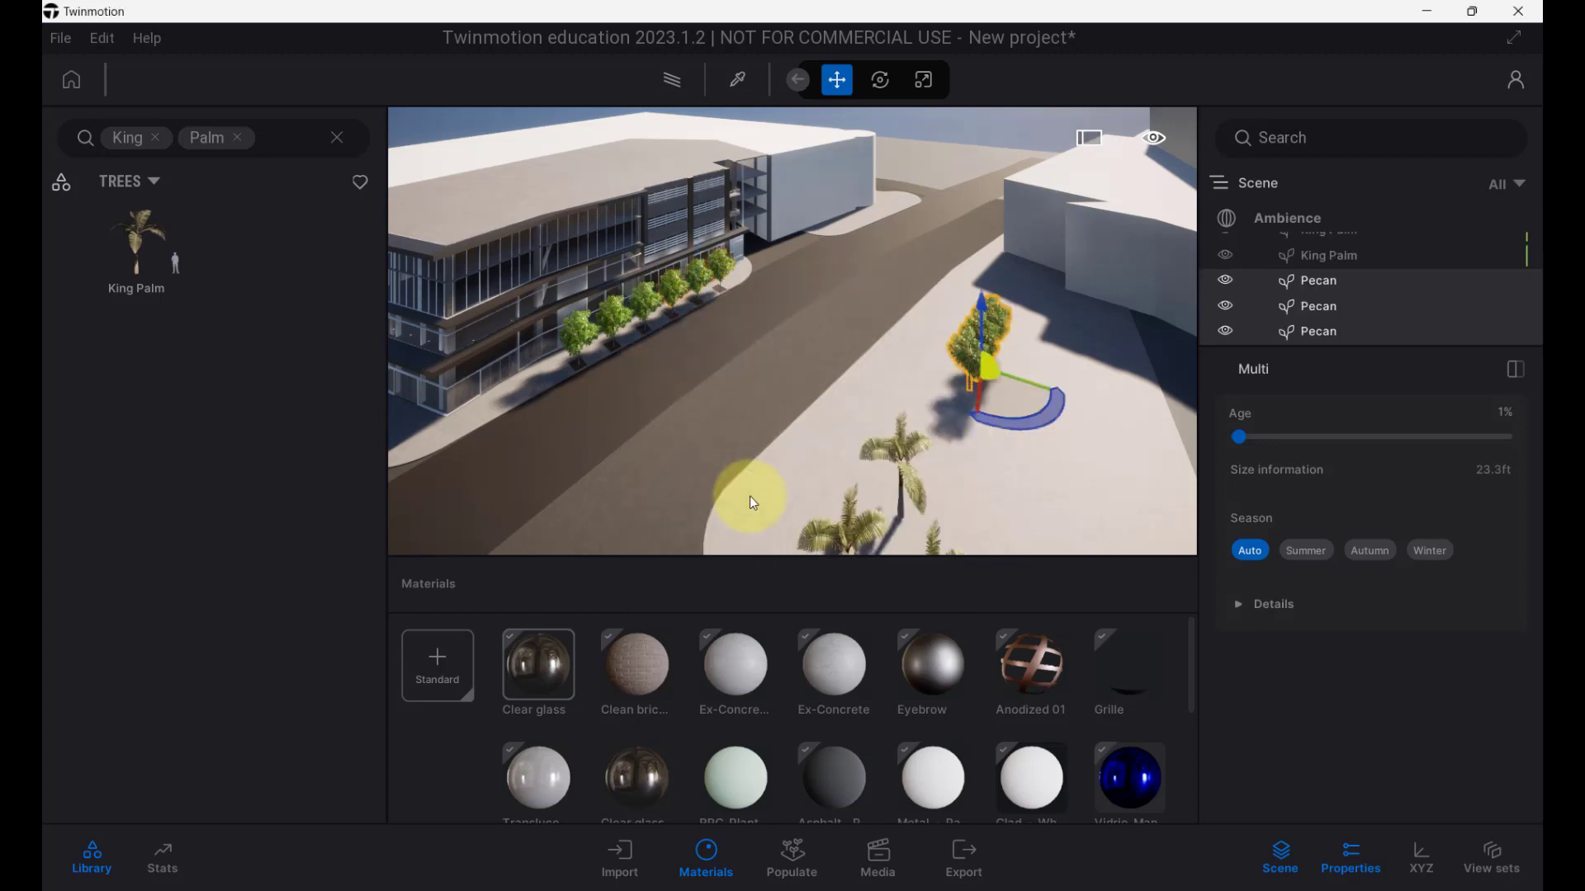
{"action": "left_click_drag", "start_coordinate": [750, 497], "coordinate": [1056, 569]}
{"action": "left_click", "coordinate": [522, 333]}
{"action": "left_click", "coordinate": [997, 536]}
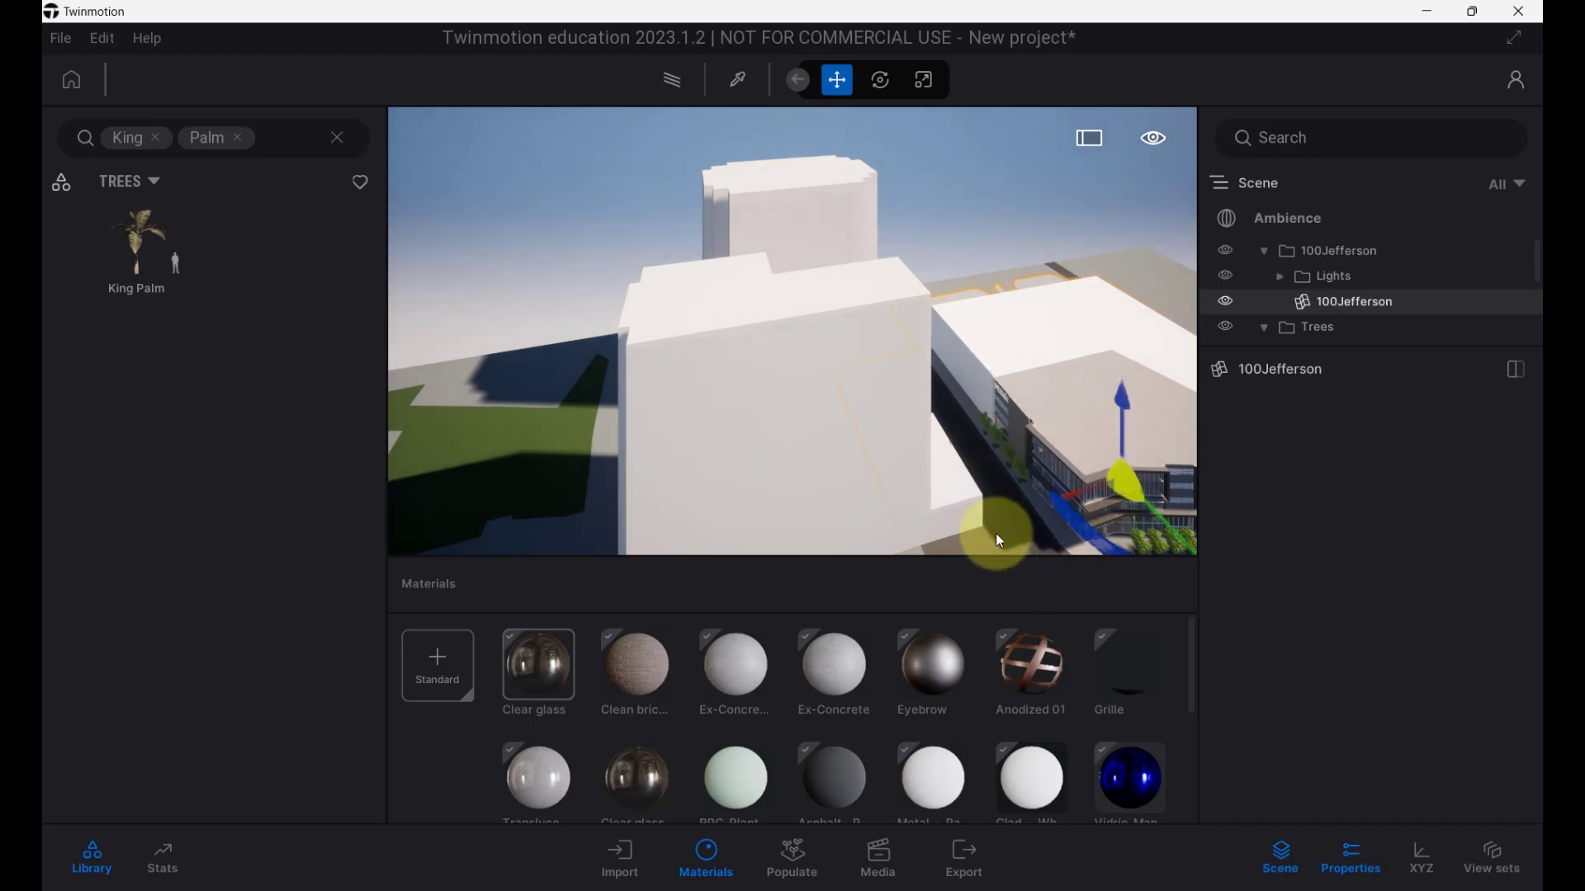
{"action": "scroll", "coordinate": [1027, 480], "scroll_direction": "up", "scroll_amount": 3}
{"action": "left_click_drag", "start_coordinate": [1023, 478], "coordinate": [931, 363]}
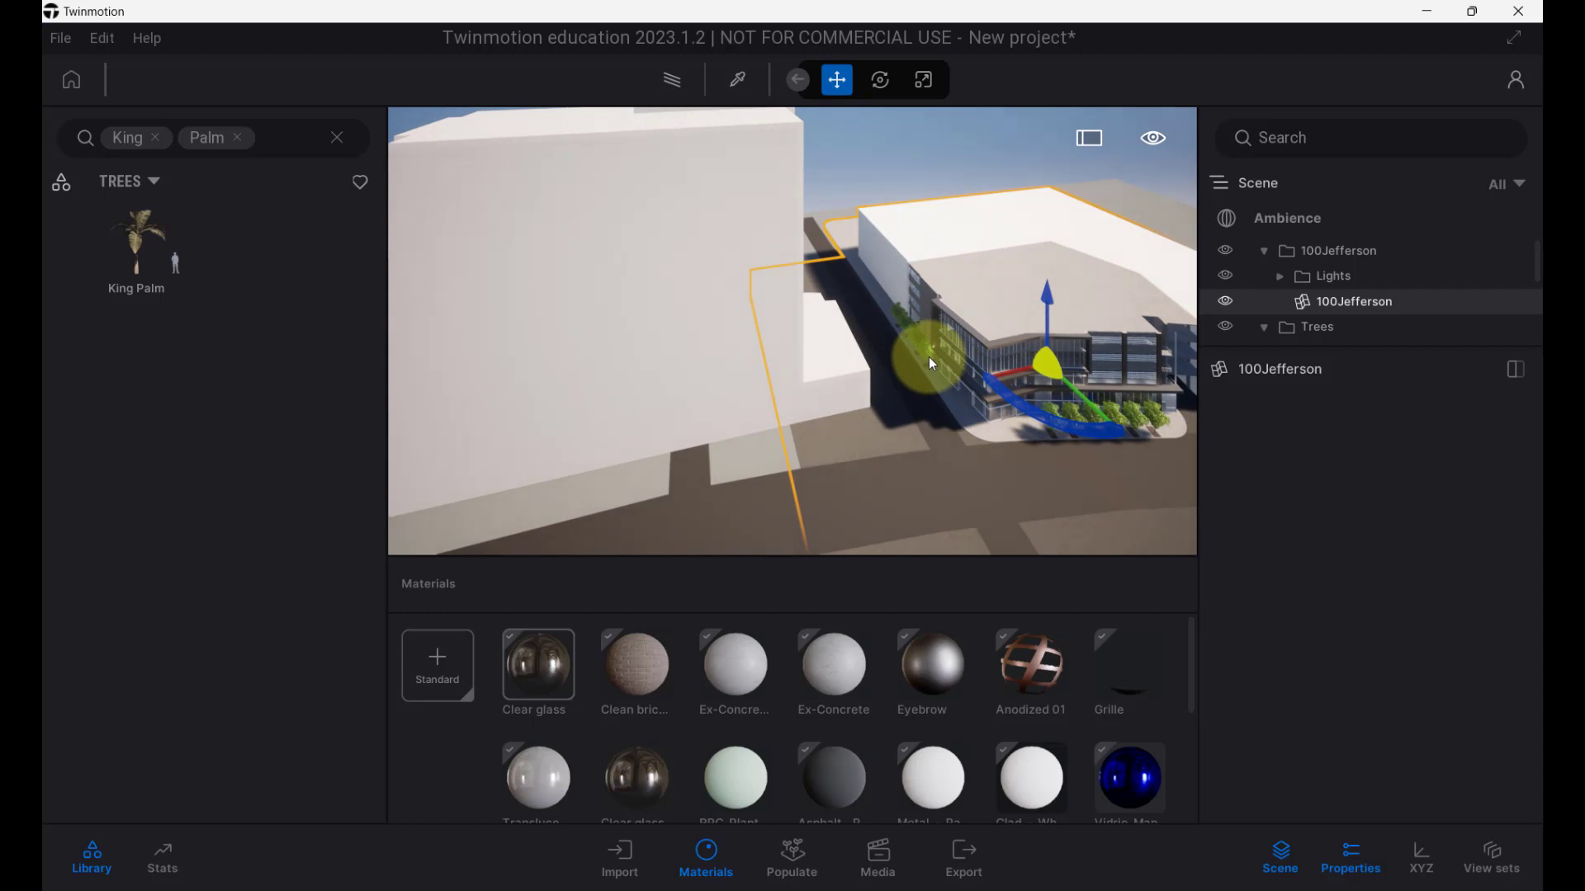
{"action": "left_click", "coordinate": [926, 350]}
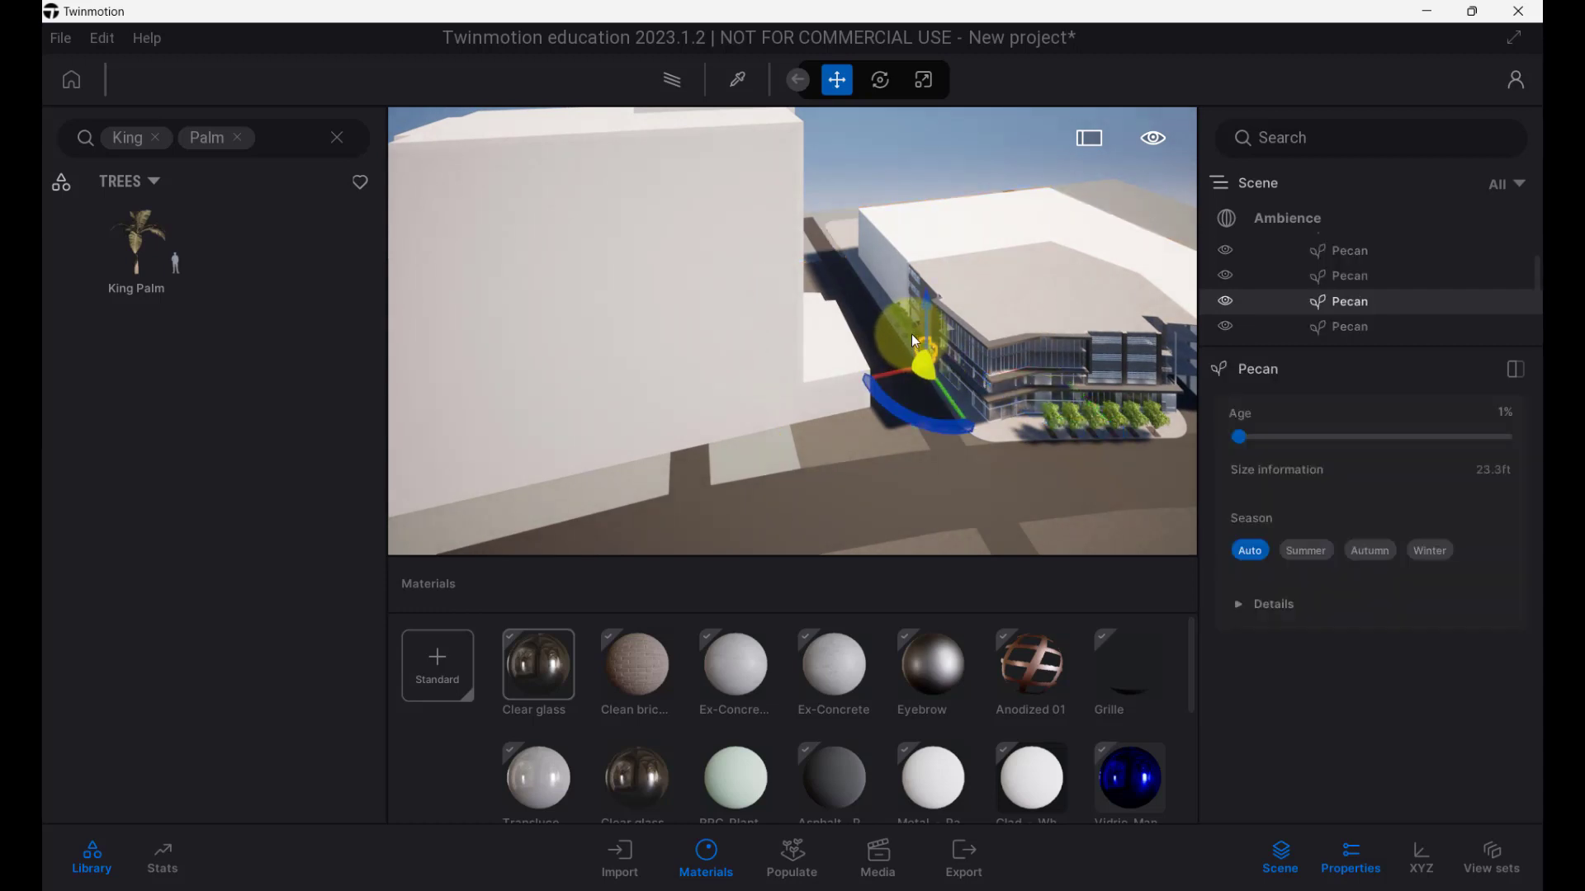
{"action": "left_click", "coordinate": [911, 334], "text": "ctrl"}
{"action": "left_click", "coordinate": [906, 328], "text": "ctrl"}
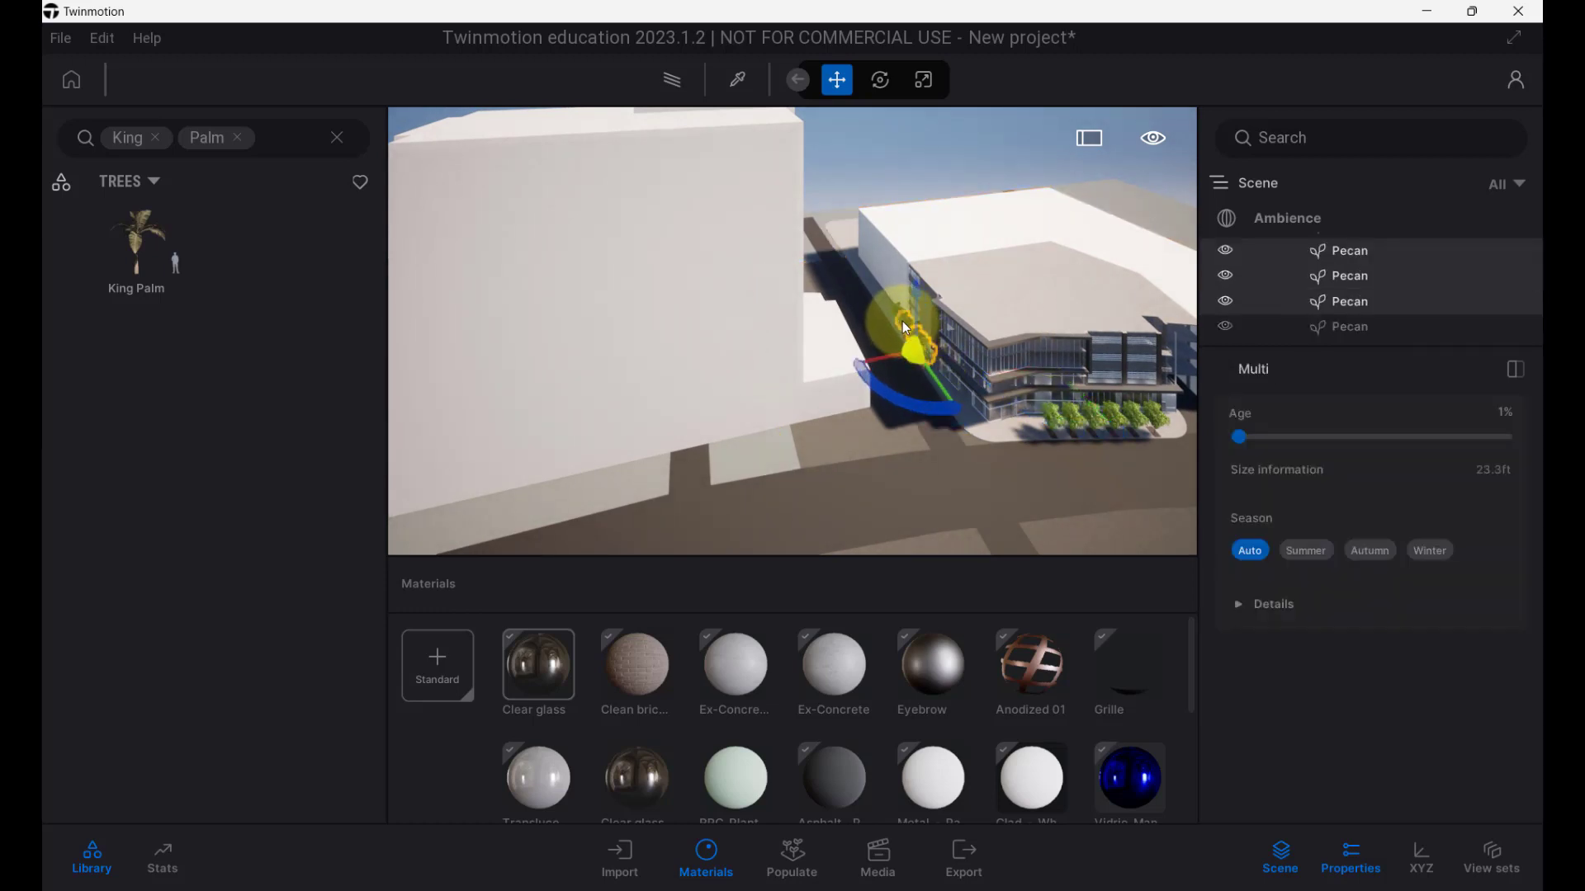
{"action": "left_click", "coordinate": [895, 314]}
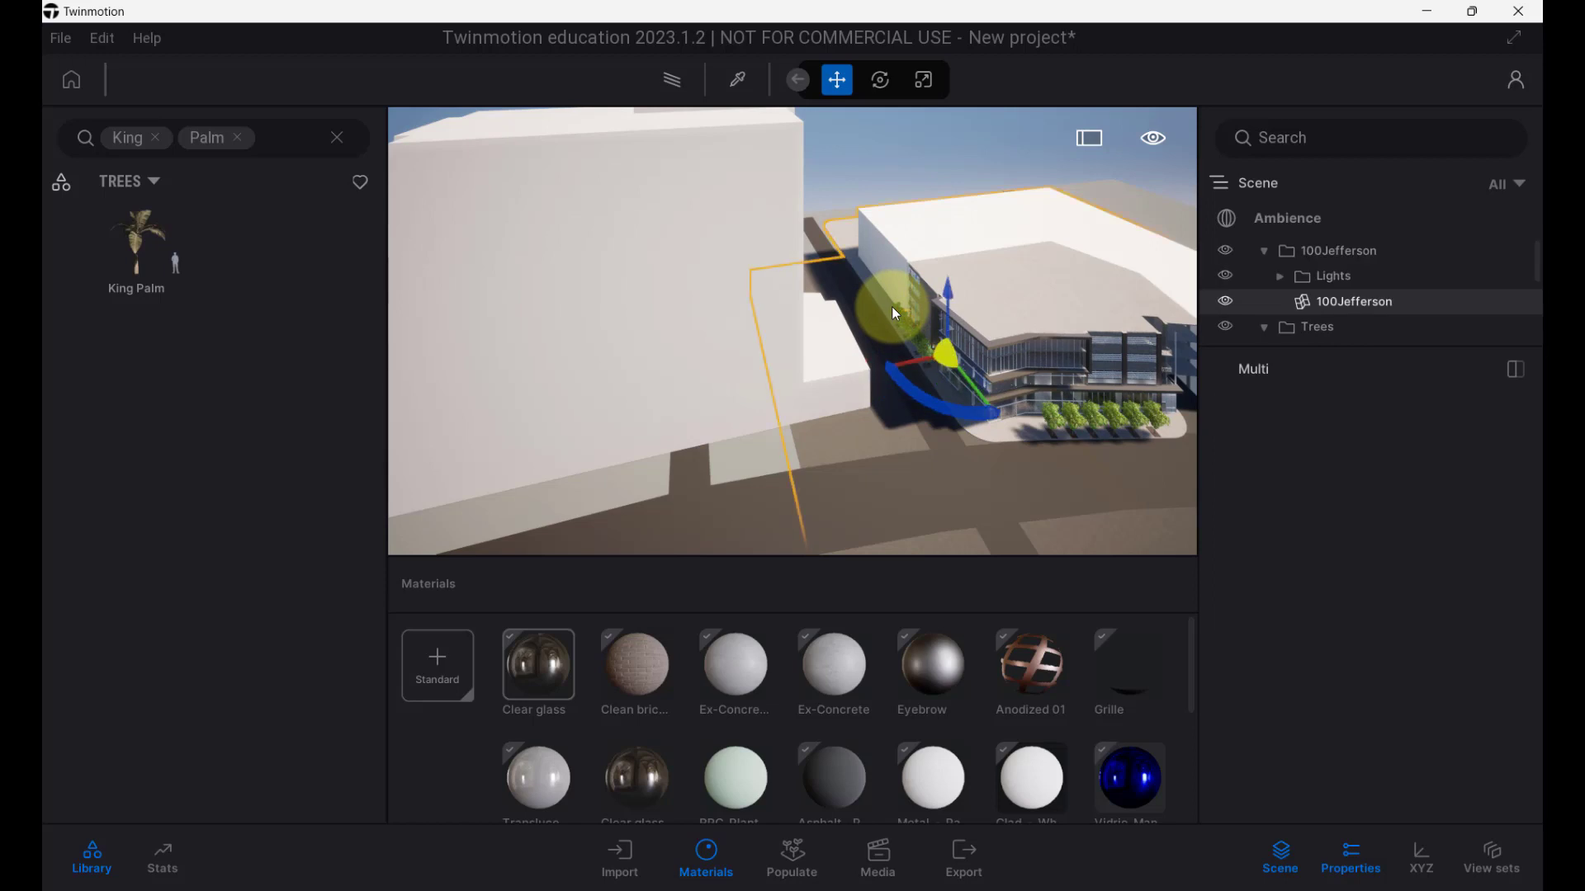
{"action": "left_click", "coordinate": [906, 436]}
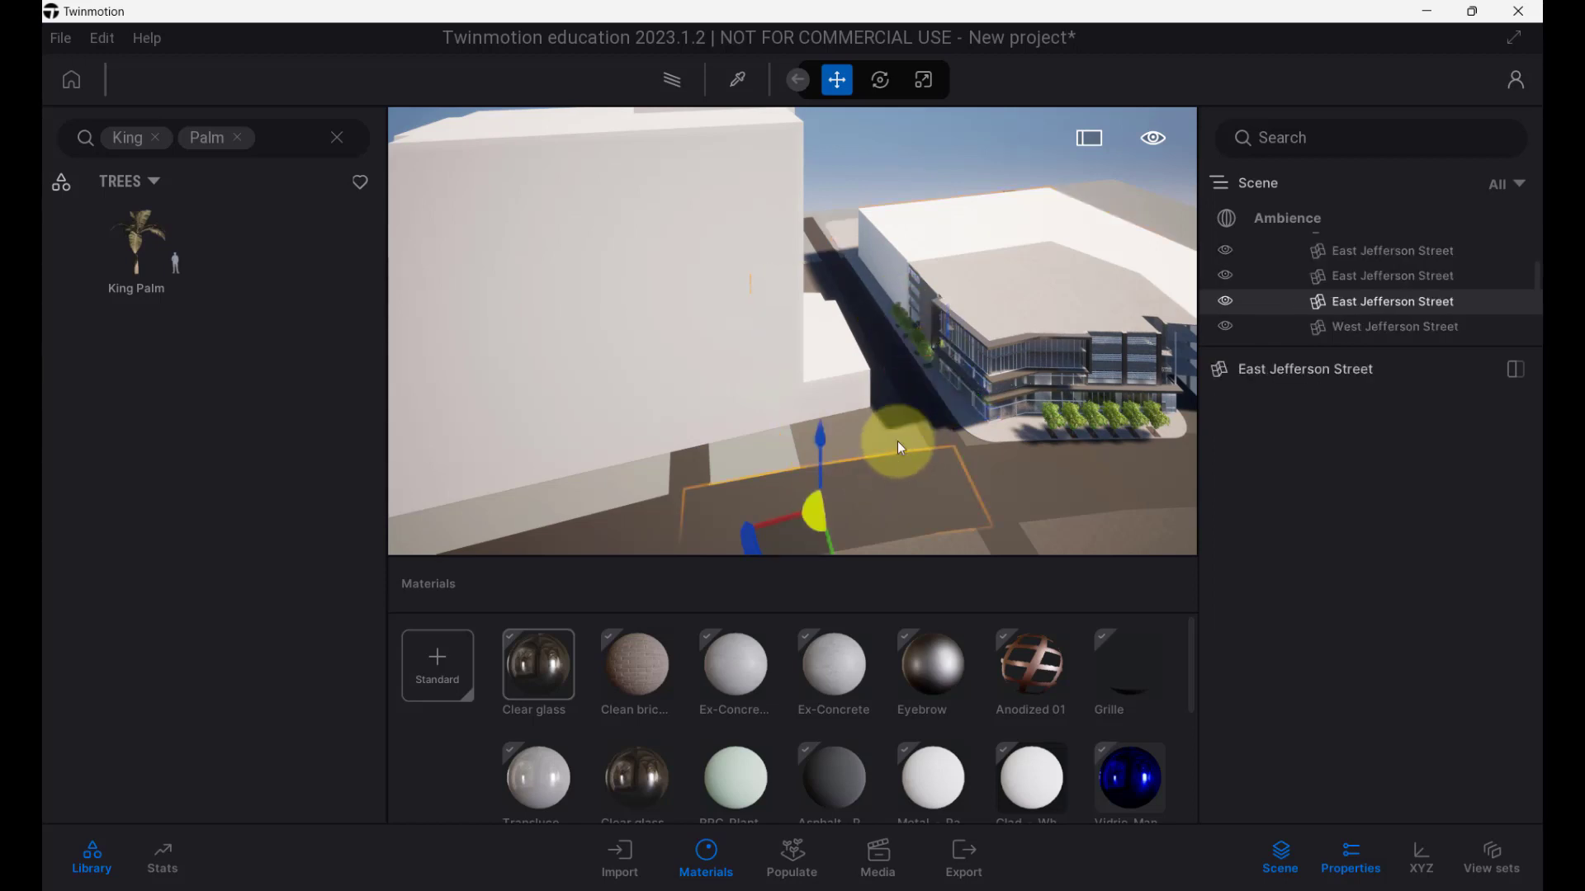
Copy one Pecan from the building's shaded side street to the opposite sidewalk as a single instance, about 51.16 ft away.
{"action": "left_click", "coordinate": [924, 347]}
{"action": "mouse_move", "coordinate": [941, 384]}
{"action": "left_mouse_down"}
{"action": "mouse_move", "coordinate": [887, 416]}
{"action": "mouse_move", "coordinate": [931, 491]}
{"action": "mouse_move", "coordinate": [930, 472]}
{"action": "left_mouse_up"}
{"action": "left_click", "coordinate": [875, 309]}
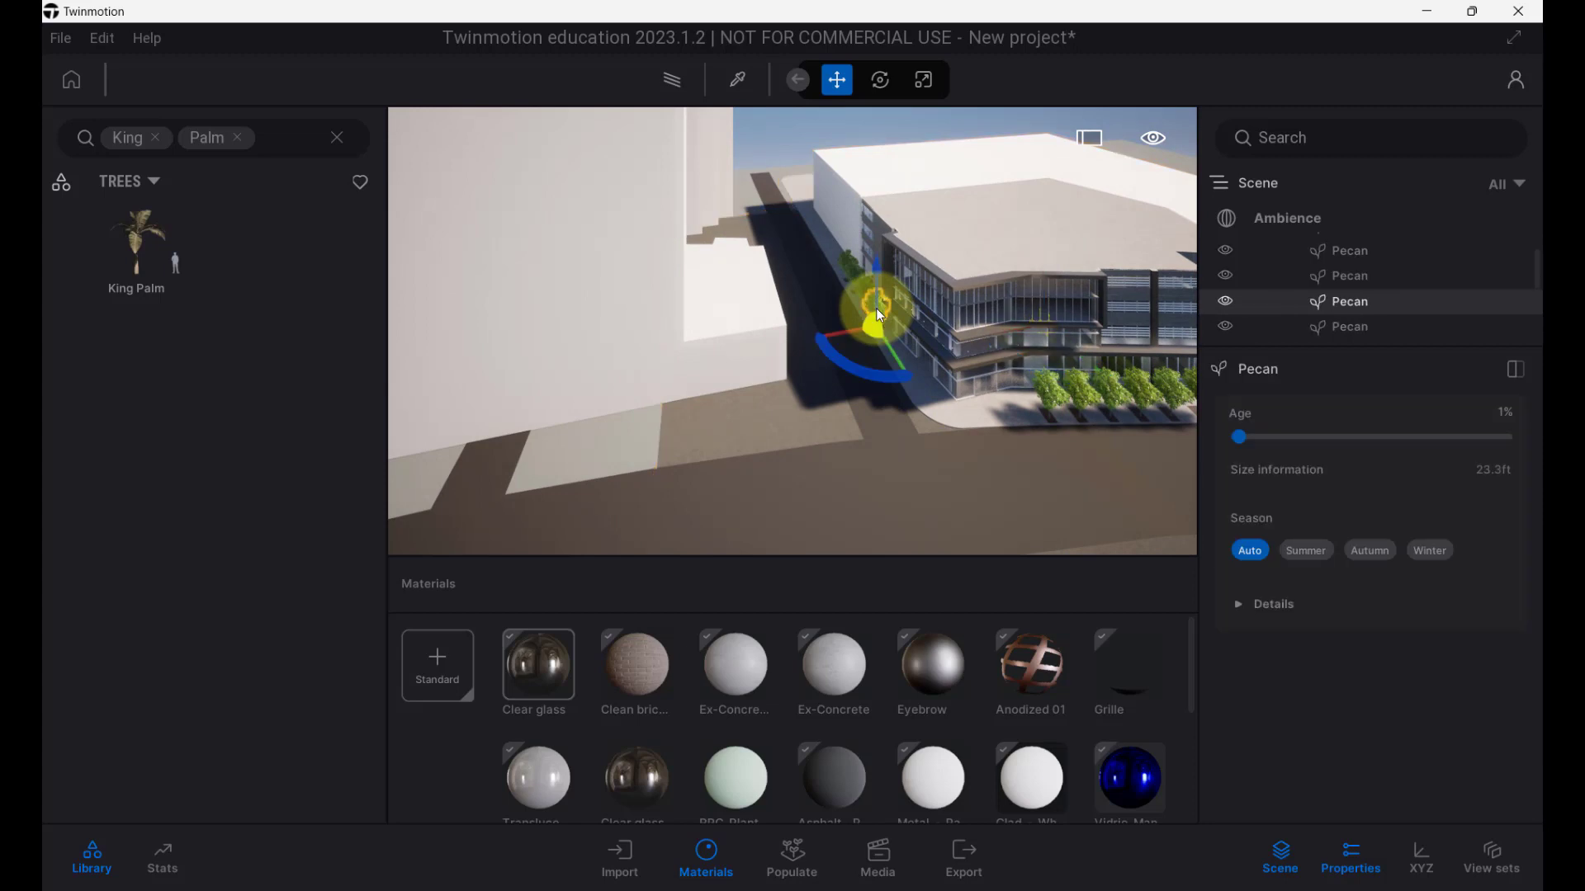
{"action": "left_click_drag", "start_coordinate": [873, 358], "coordinate": [807, 371]}
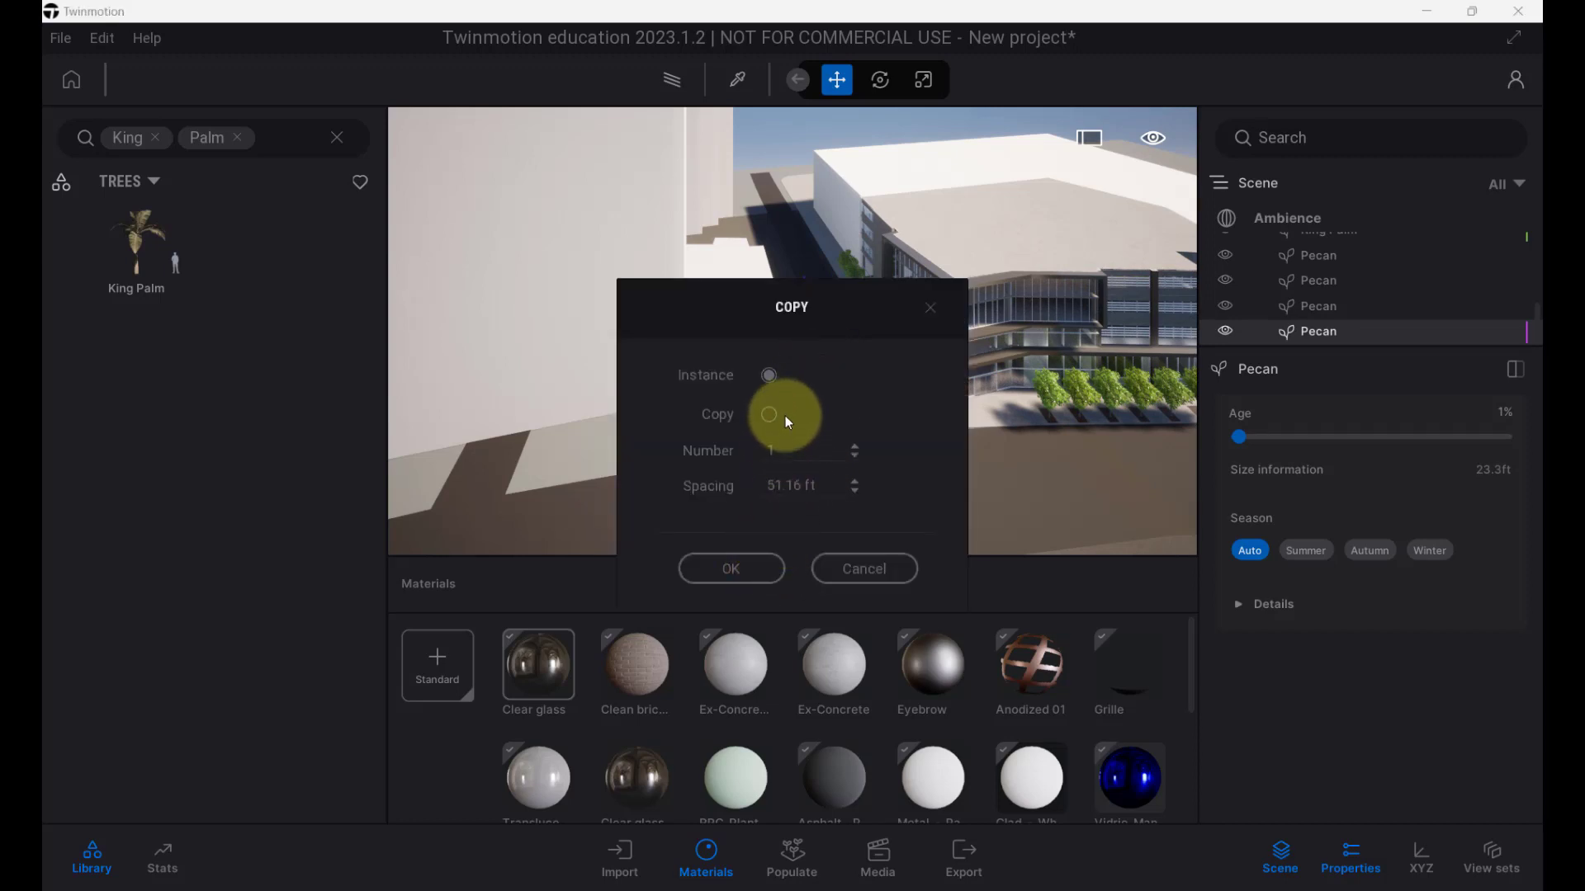
{"action": "left_click", "coordinate": [755, 563]}
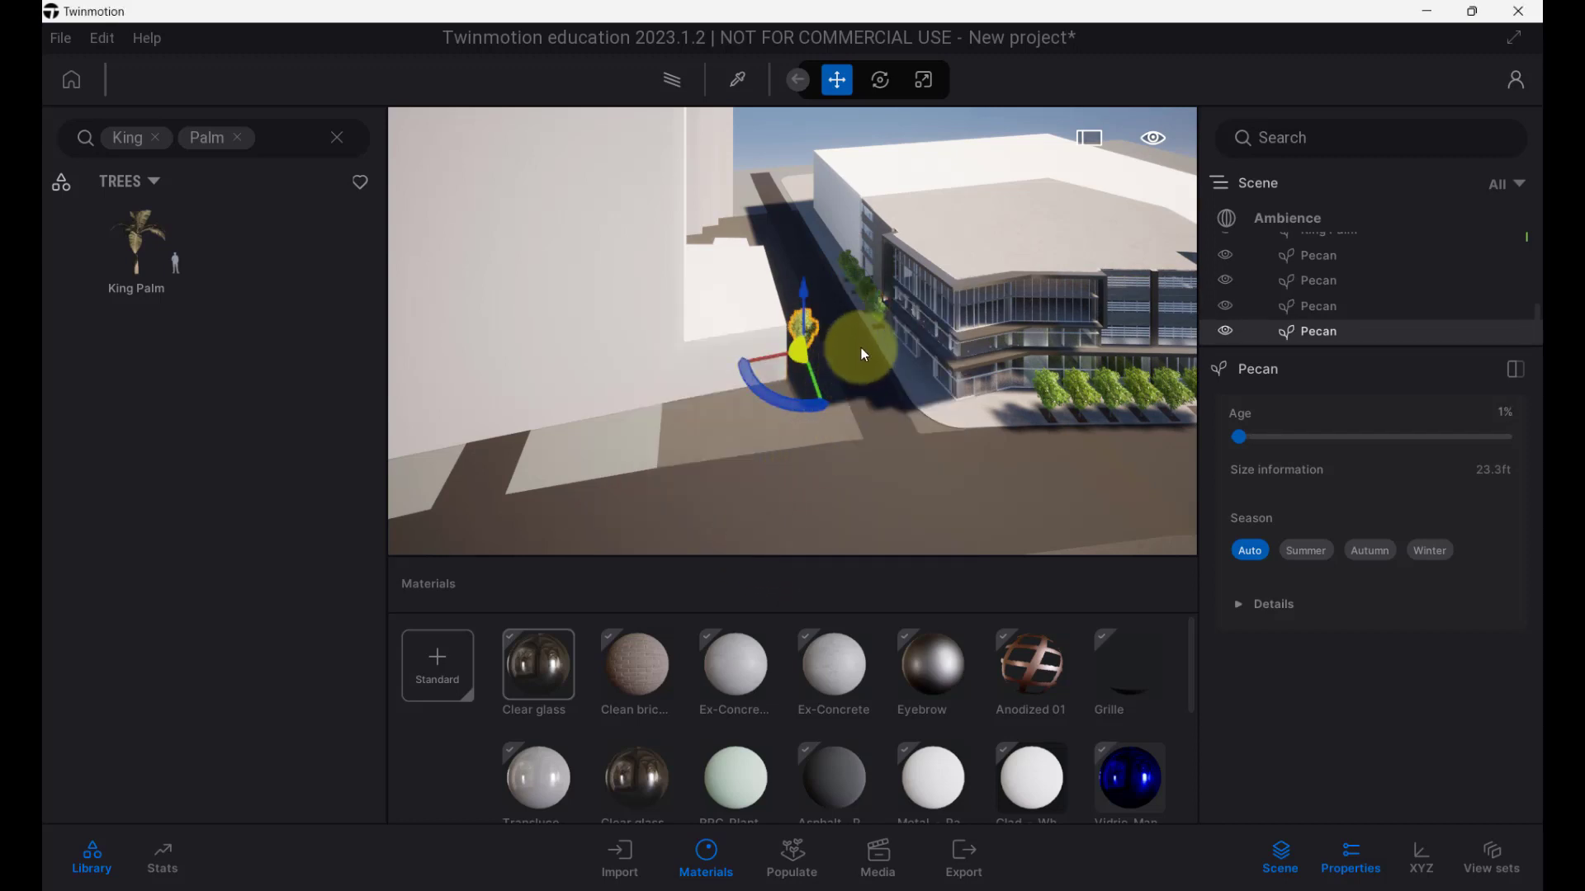
Copy the Pecan on the opposite sidewalk along the side street as 4 instances spaced about 16.4 ft.
{"action": "middle_click_drag", "start_coordinate": [860, 348], "coordinate": [796, 380]}
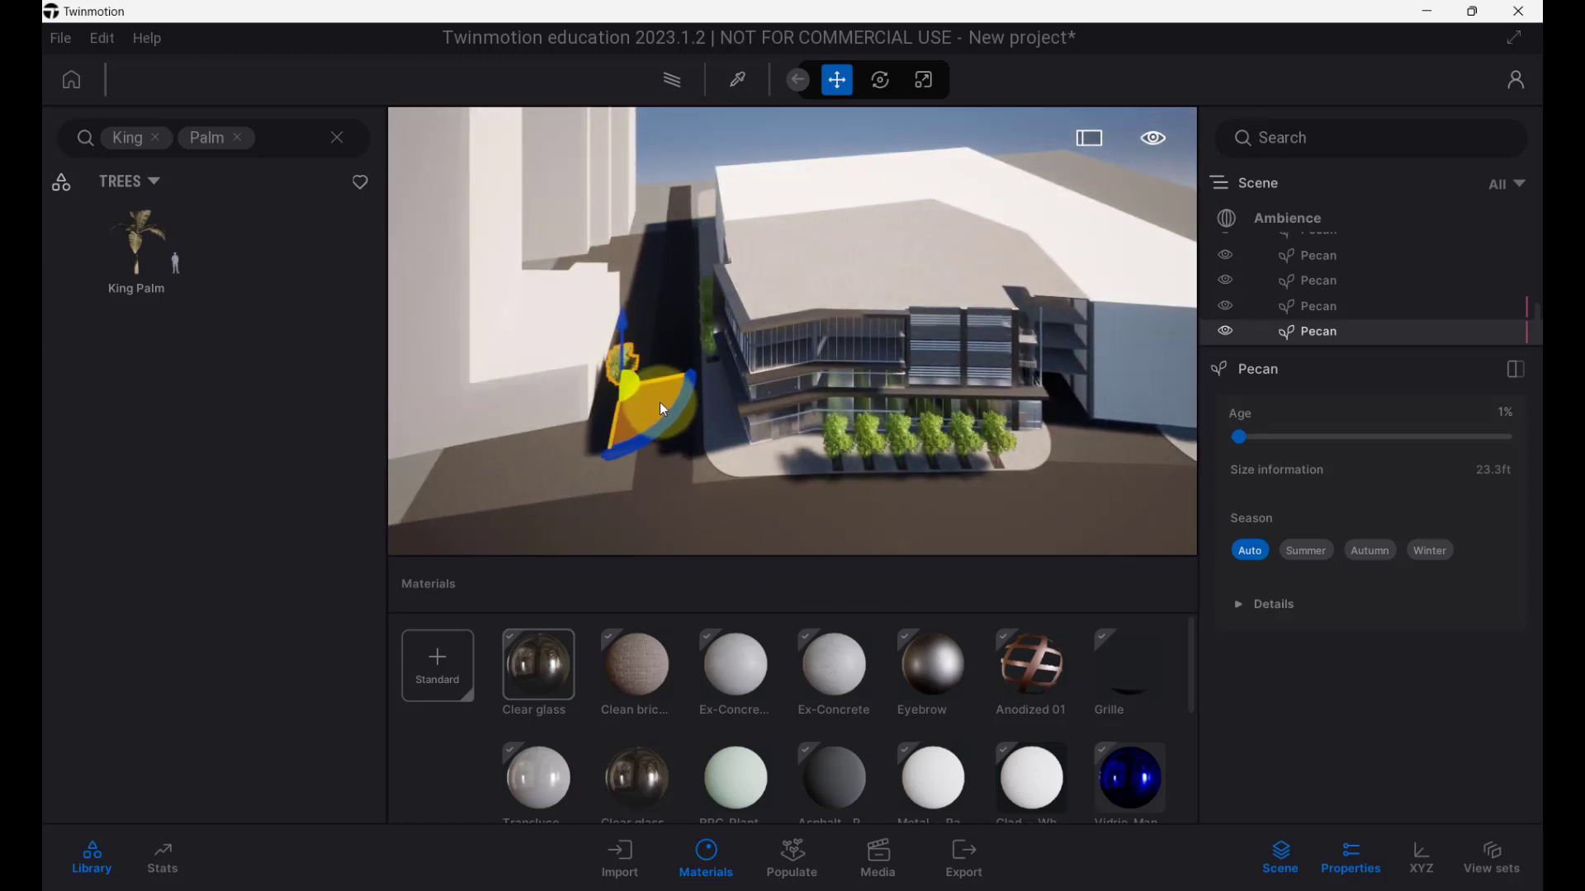
{"action": "left_click_drag", "start_coordinate": [660, 402], "coordinate": [668, 384]}
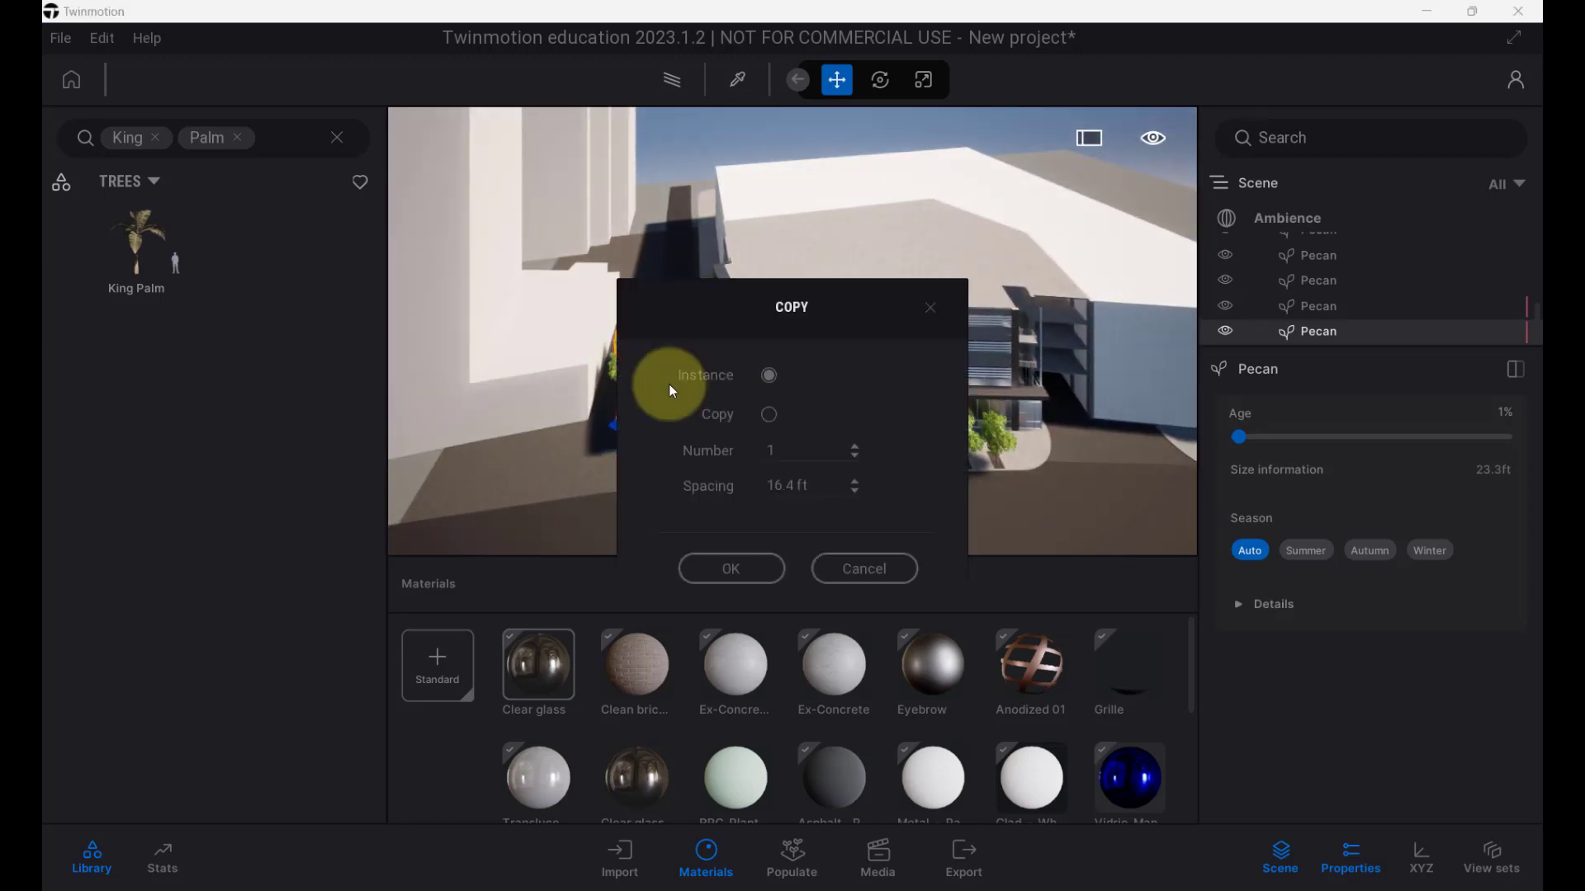
{"action": "left_click", "coordinate": [853, 446]}
{"action": "left_click", "coordinate": [853, 446]}
{"action": "left_click", "coordinate": [852, 446]}
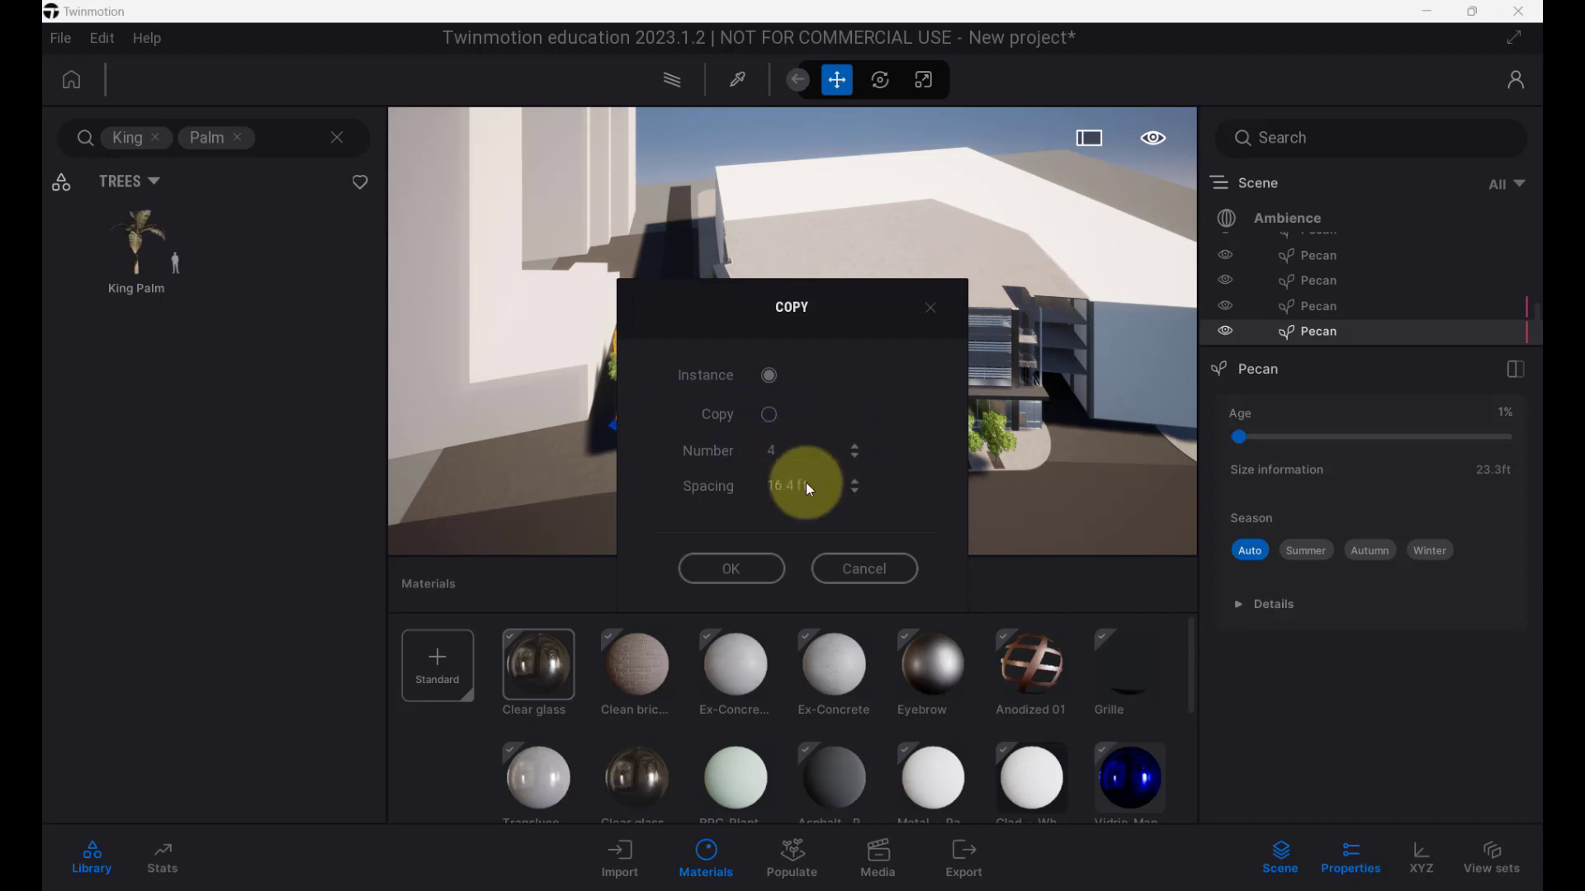
{"action": "left_click", "coordinate": [761, 570]}
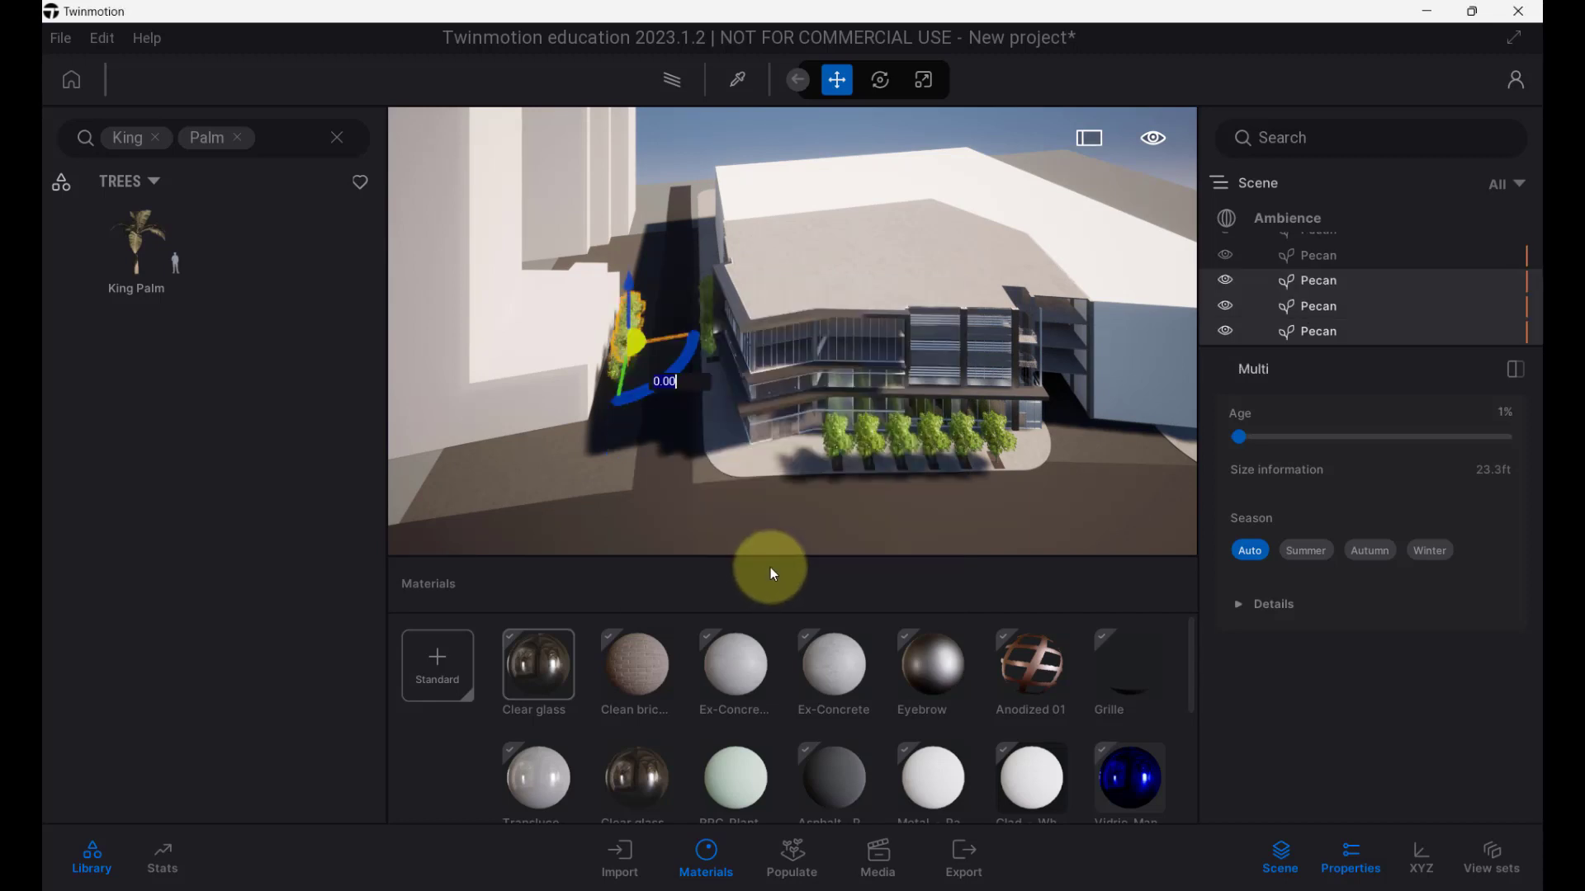
{"action": "left_click", "coordinate": [720, 530]}
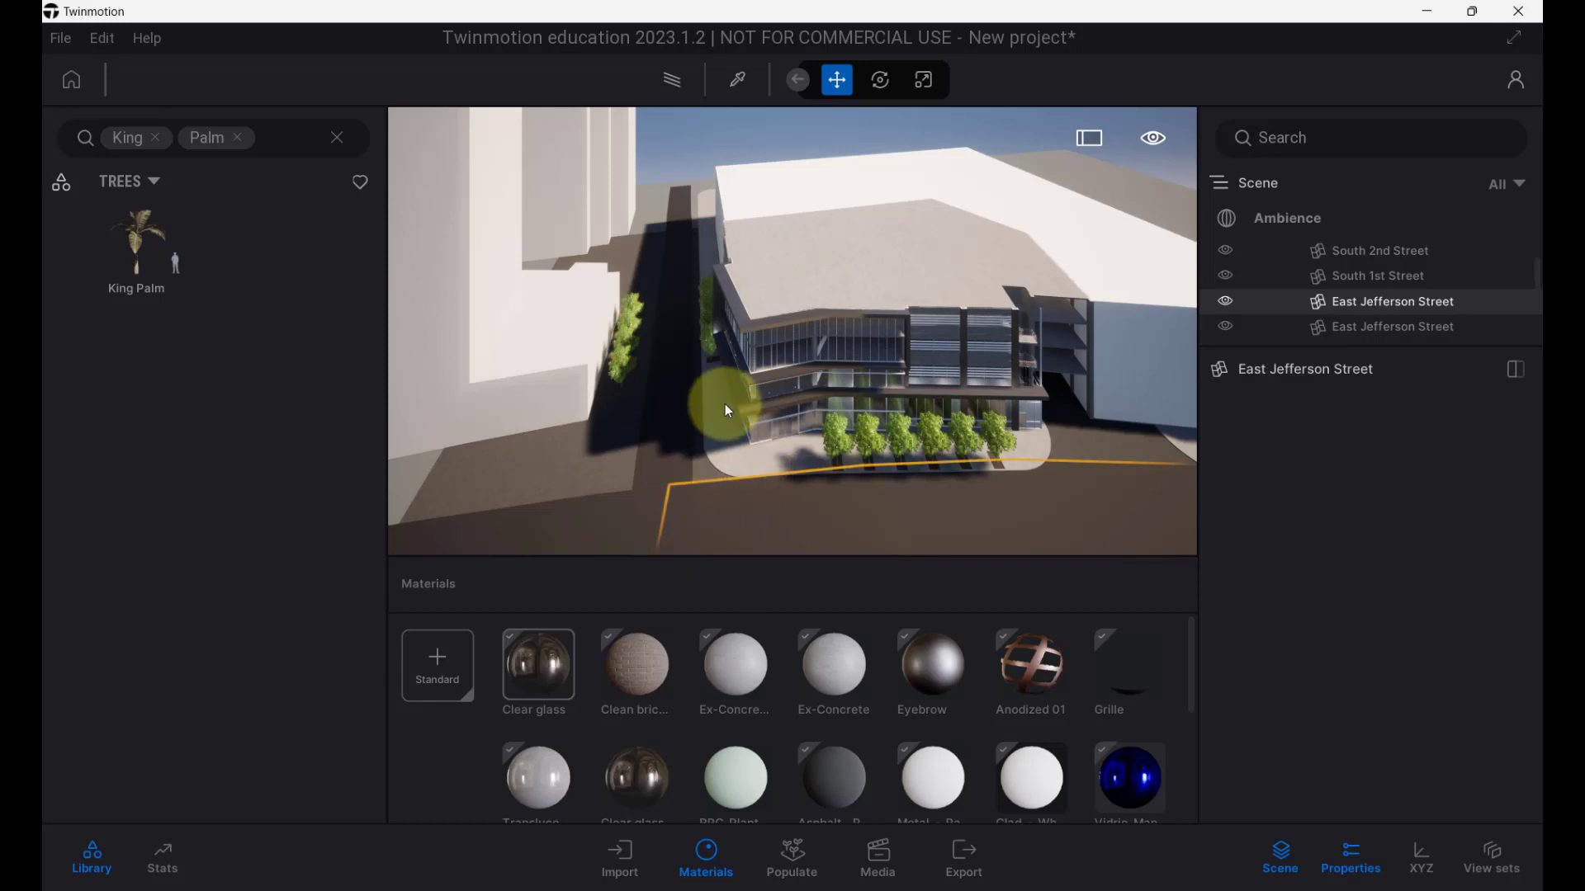
{"action": "left_click_drag", "start_coordinate": [727, 409], "coordinate": [749, 452]}
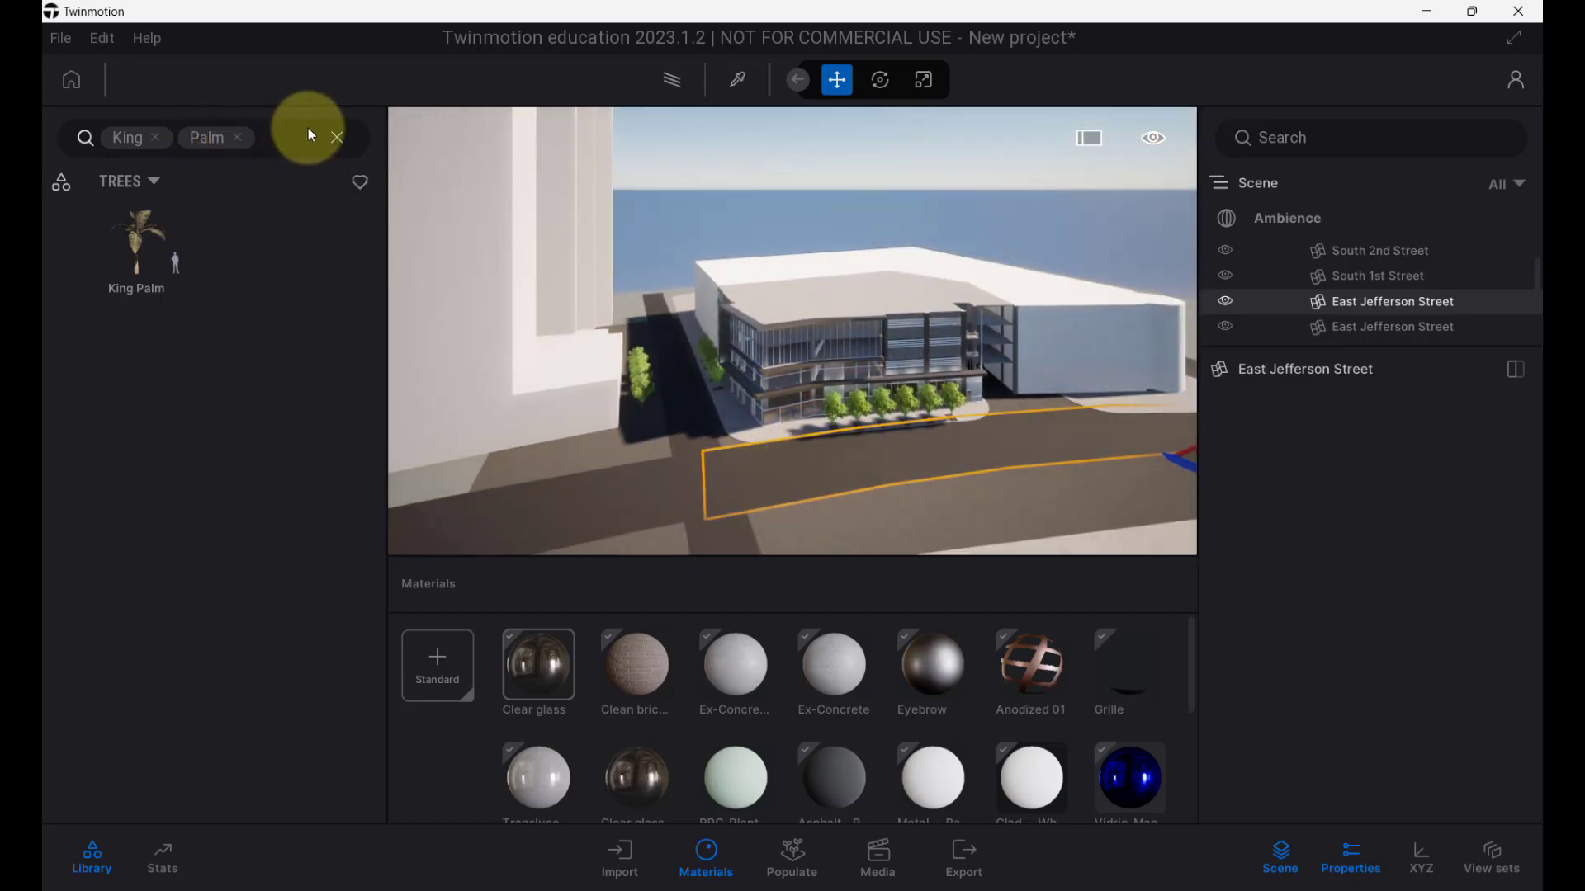
Clear the King Palm search and open the library's Streetlights collection within the City objects.
{"action": "left_click", "coordinate": [337, 138]}
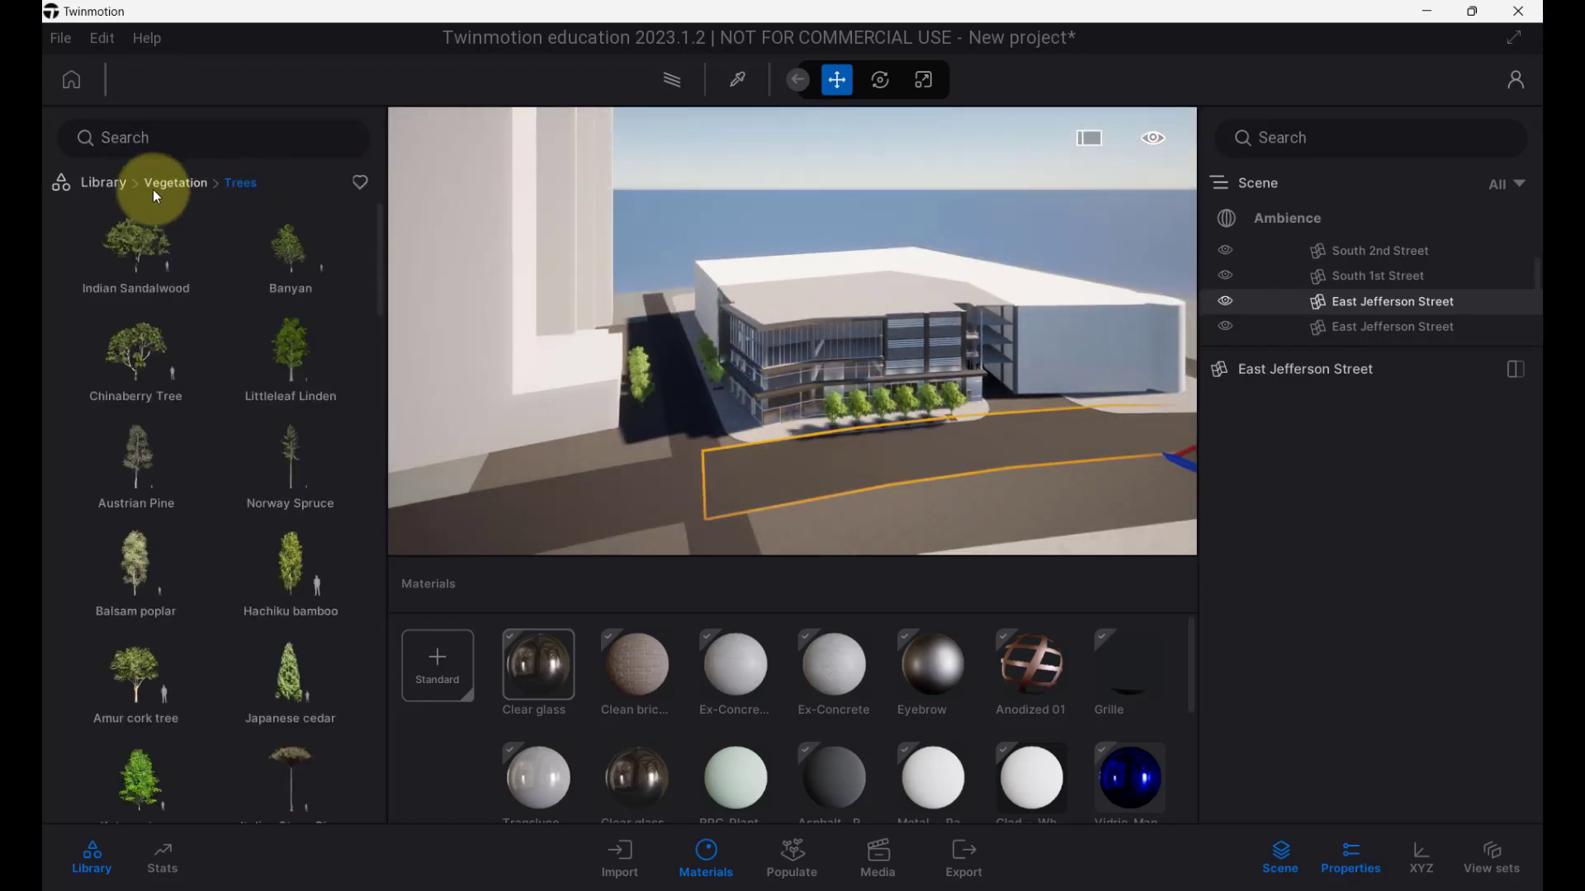
{"action": "left_click", "coordinate": [115, 183]}
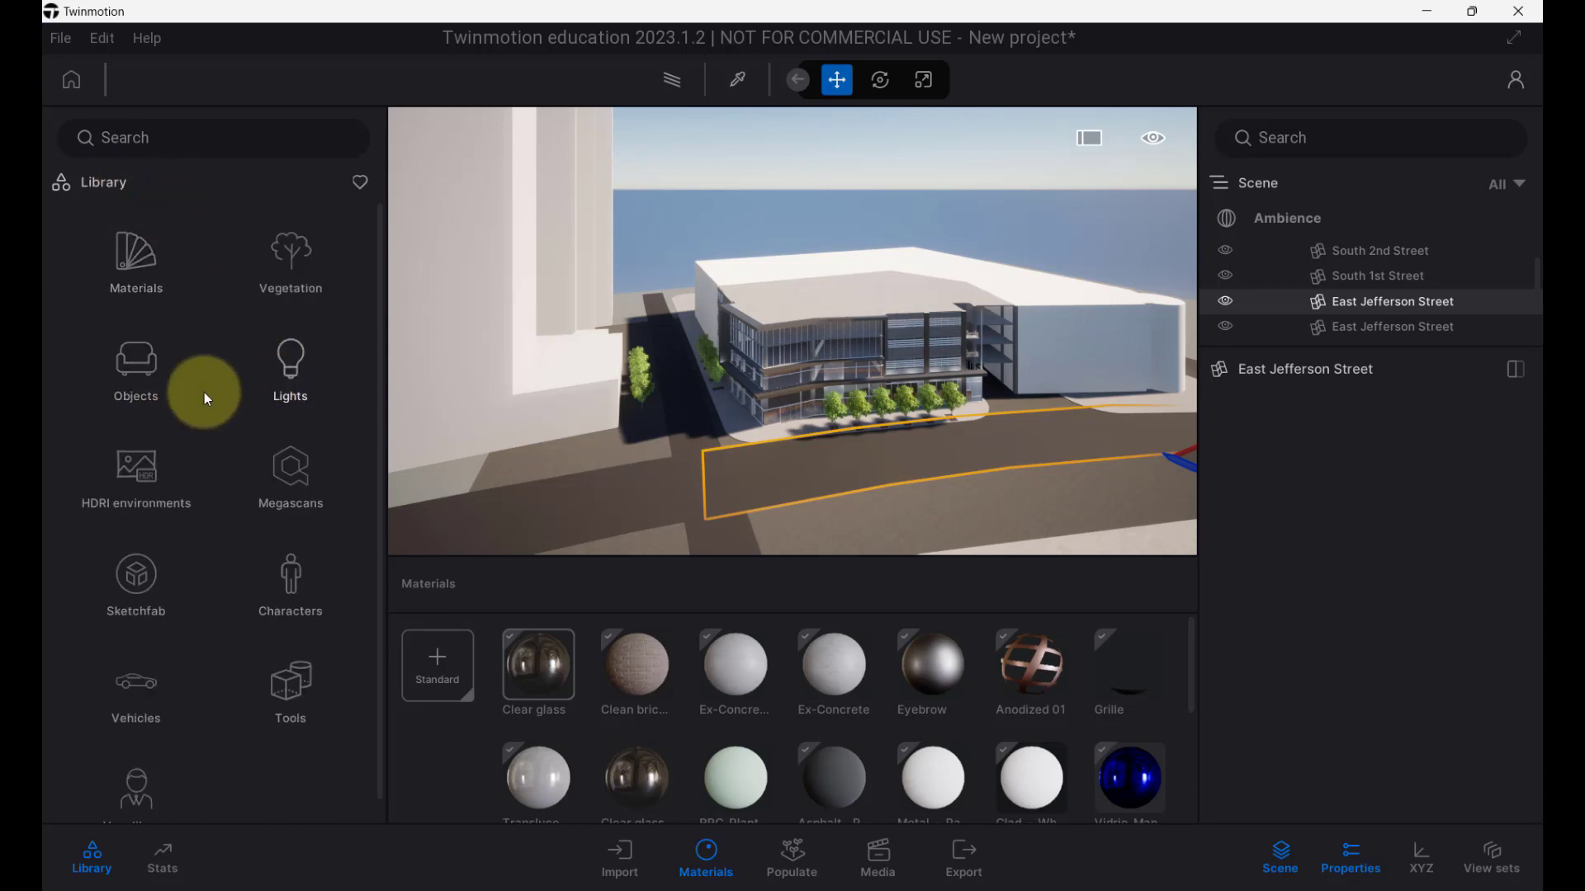
{"action": "left_click", "coordinate": [285, 372]}
{"action": "left_click", "coordinate": [116, 183]}
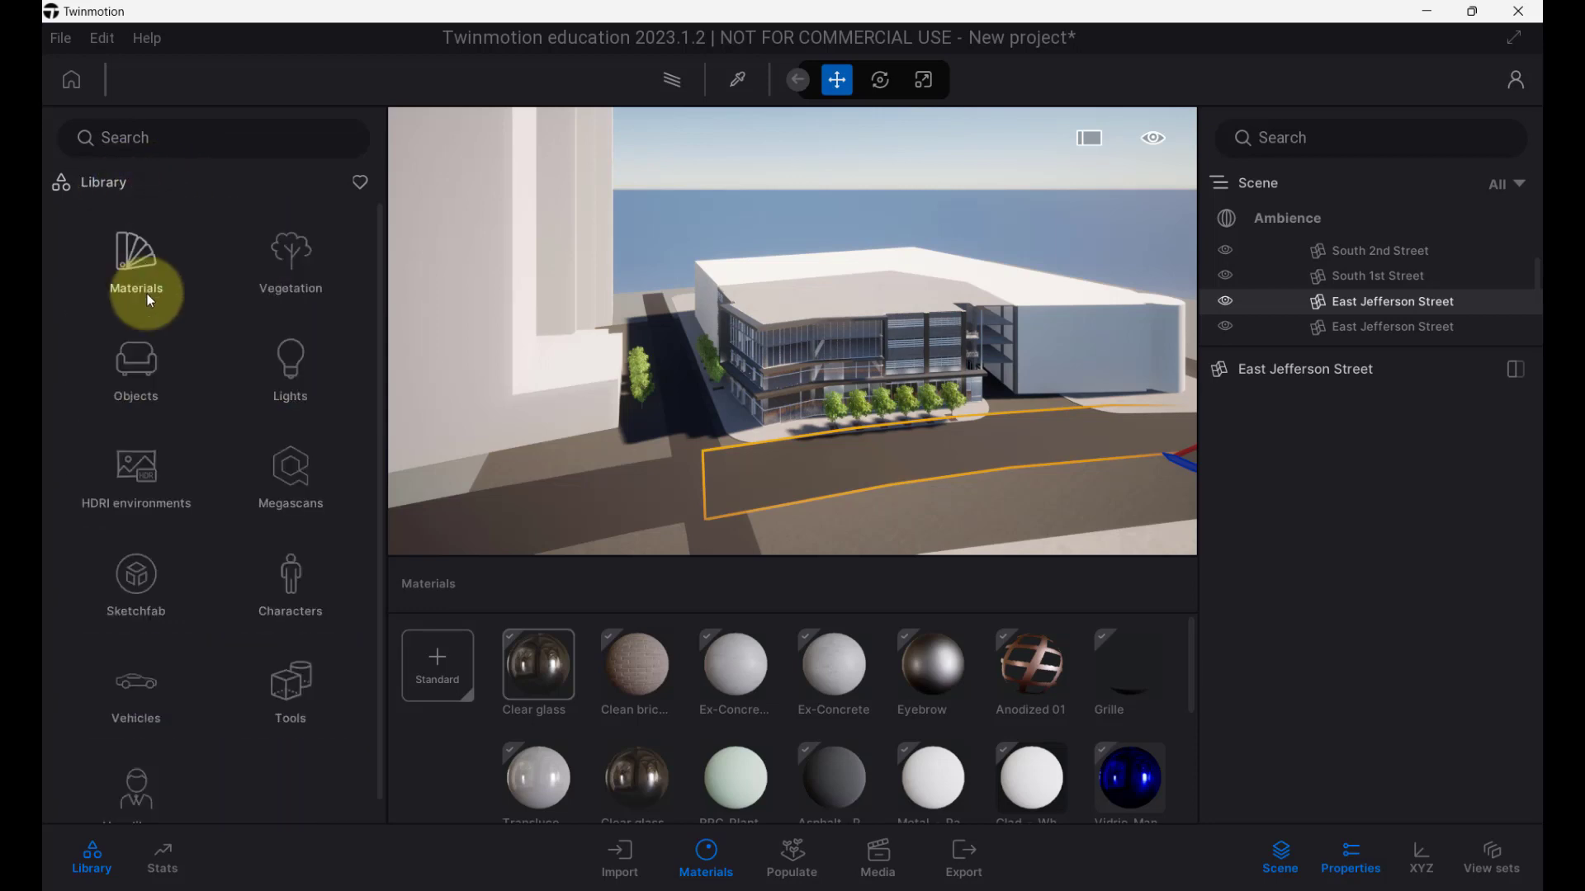
{"action": "left_click", "coordinate": [135, 367]}
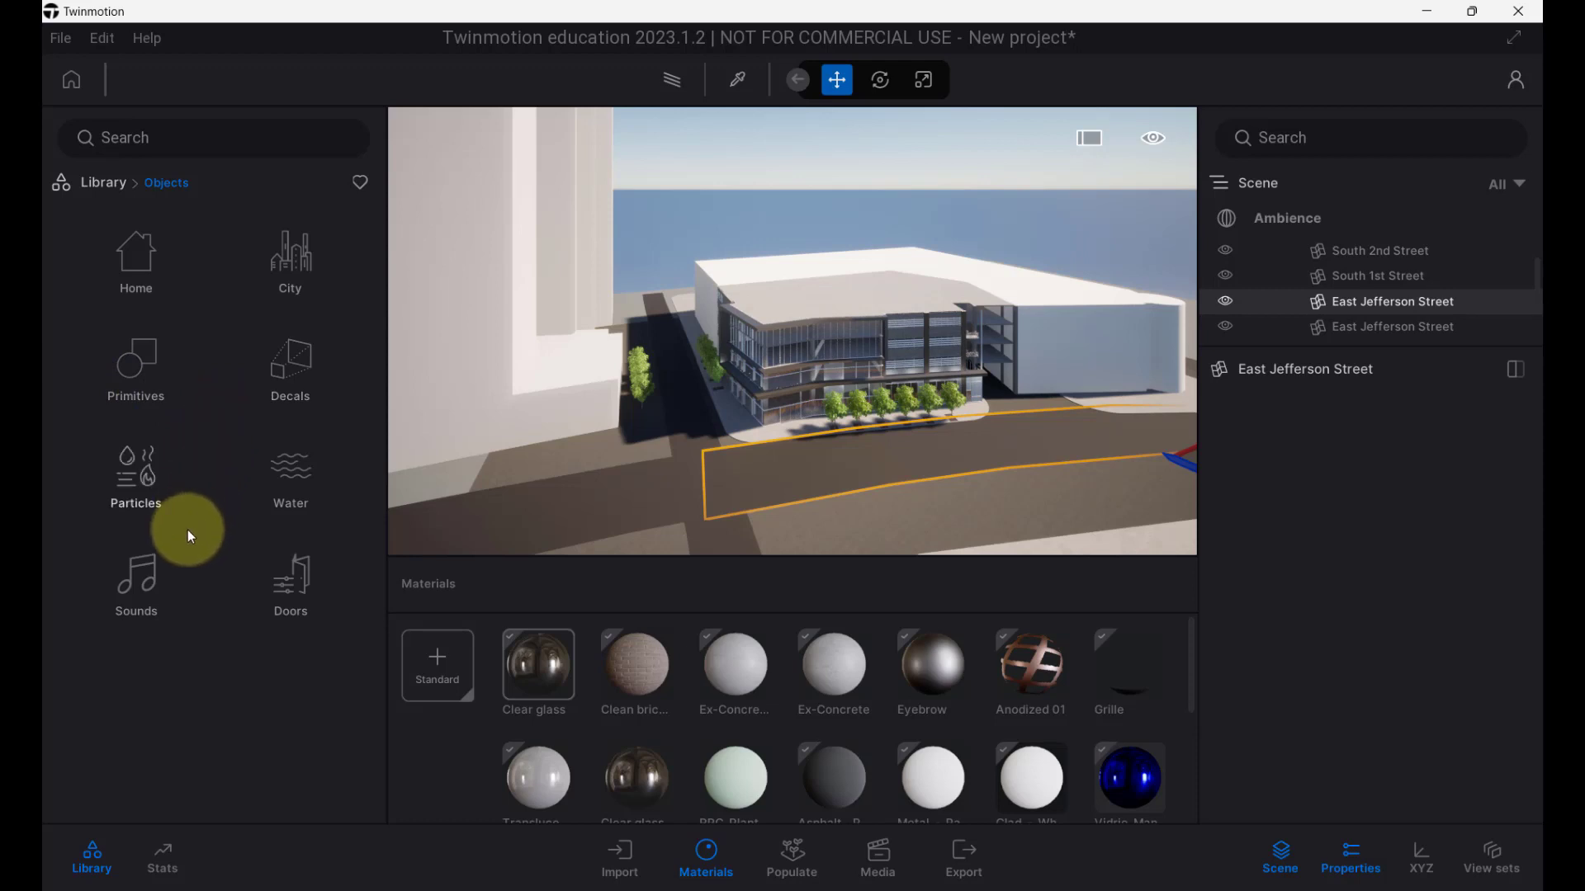
{"action": "left_click", "coordinate": [285, 279]}
{"action": "left_click", "coordinate": [146, 607]}
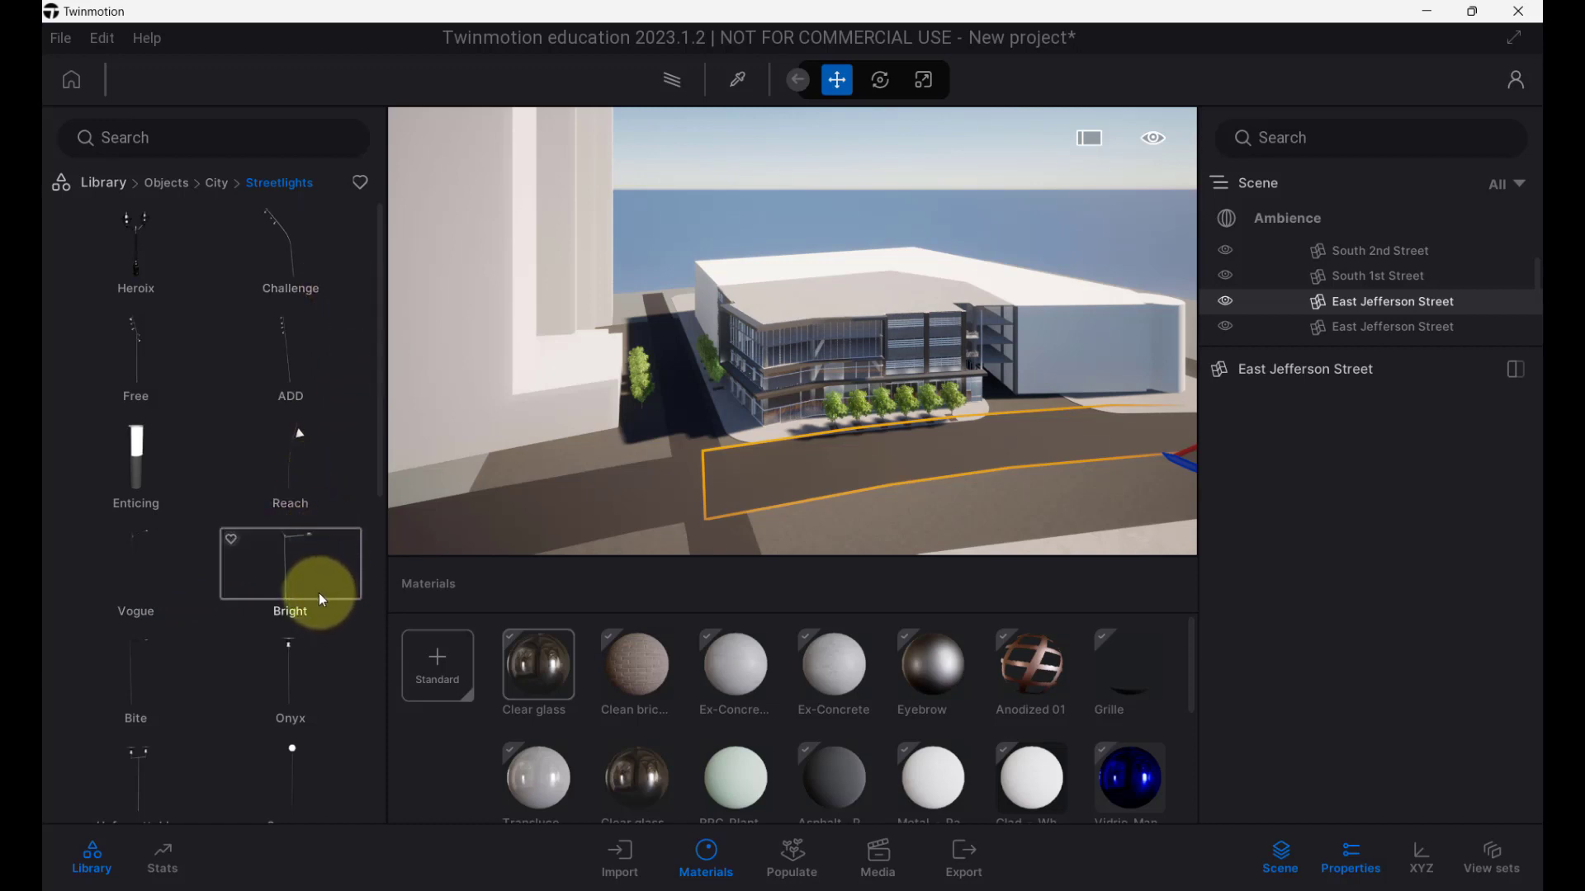
Try a Bright streetlight on the sidewalk at the building's street corner, inspect it up close, and delete it.
{"action": "left_click_drag", "start_coordinate": [319, 592], "coordinate": [747, 500]}
{"action": "scroll", "coordinate": [750, 421], "scroll_direction": "up", "scroll_amount": 5}
{"action": "scroll", "coordinate": [773, 411], "scroll_direction": "down", "scroll_amount": 2}
{"action": "scroll", "coordinate": [825, 373], "scroll_direction": "down", "scroll_amount": 3}
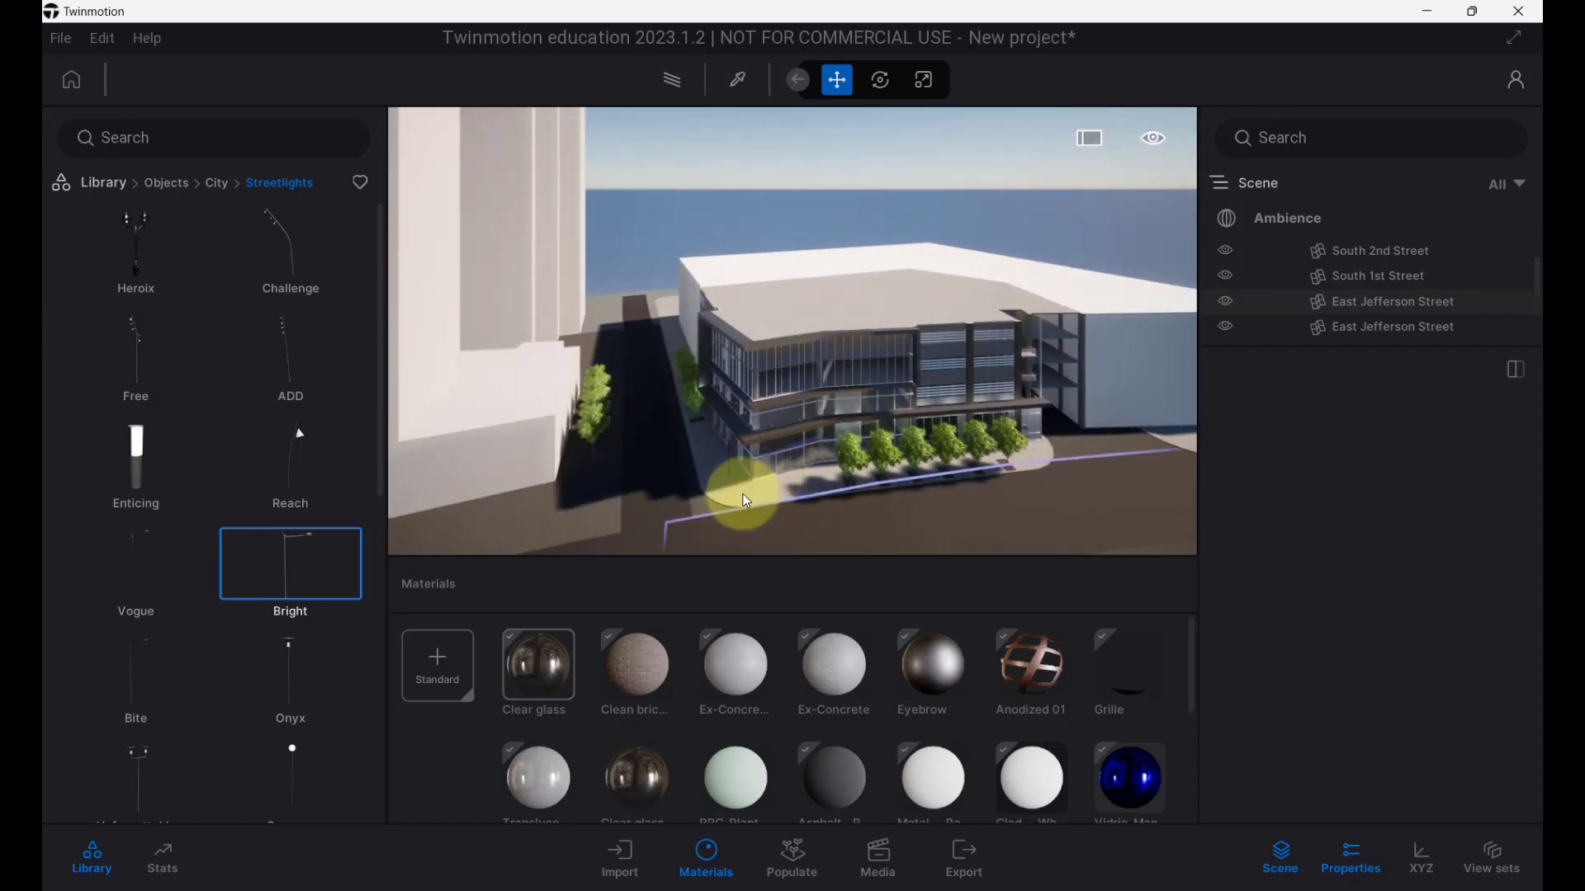
{"action": "scroll", "coordinate": [733, 492], "scroll_direction": "up", "scroll_amount": 3}
{"action": "scroll", "coordinate": [733, 487], "scroll_direction": "down", "scroll_amount": 3}
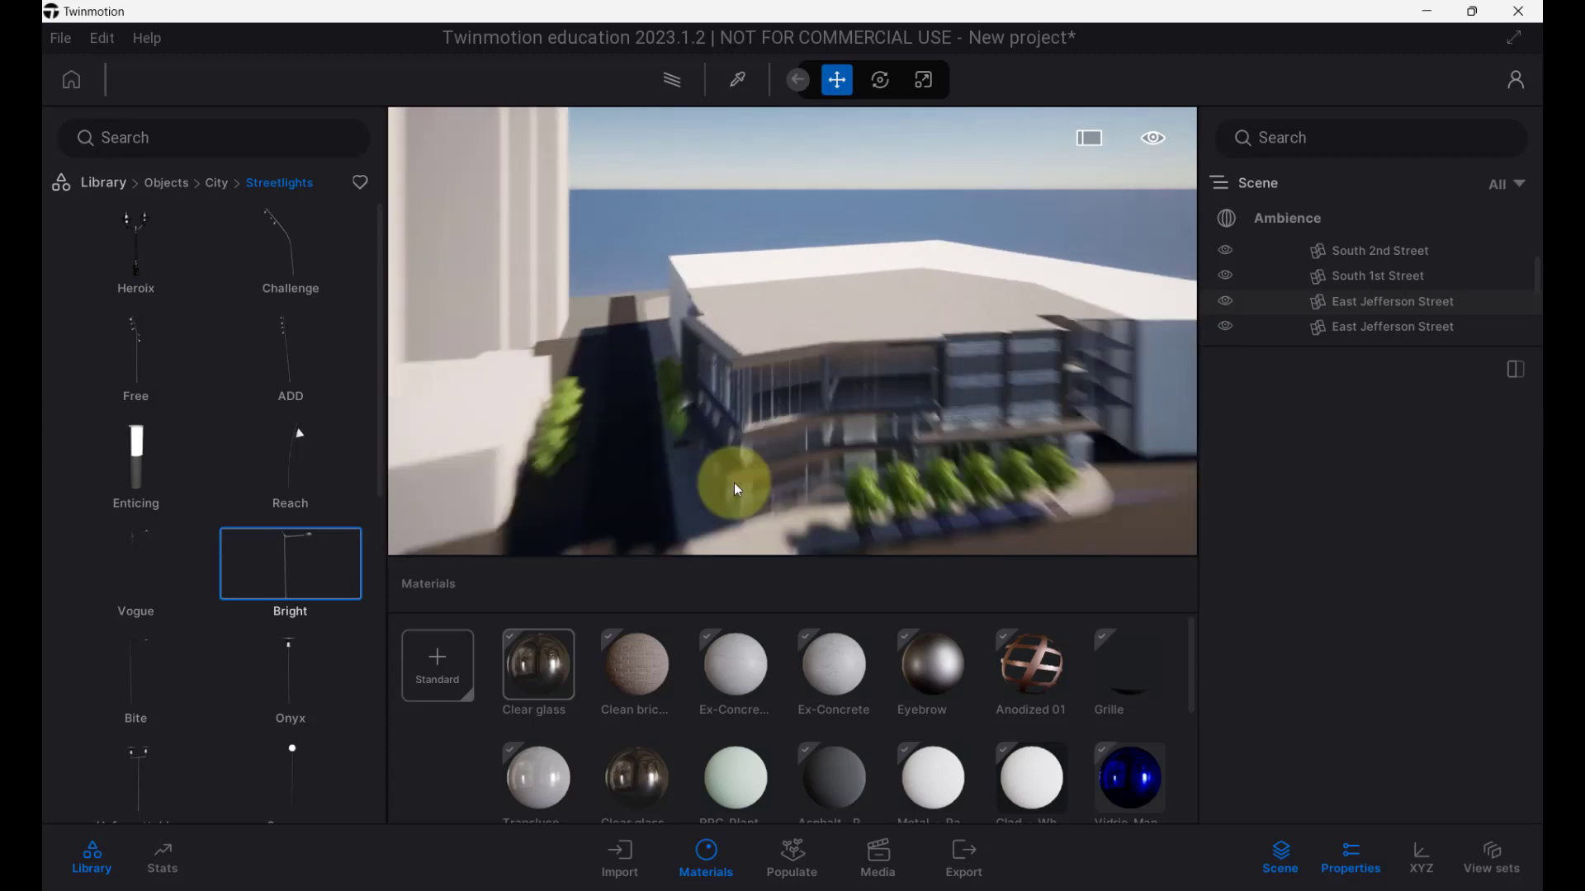
{"action": "left_click", "coordinate": [730, 464]}
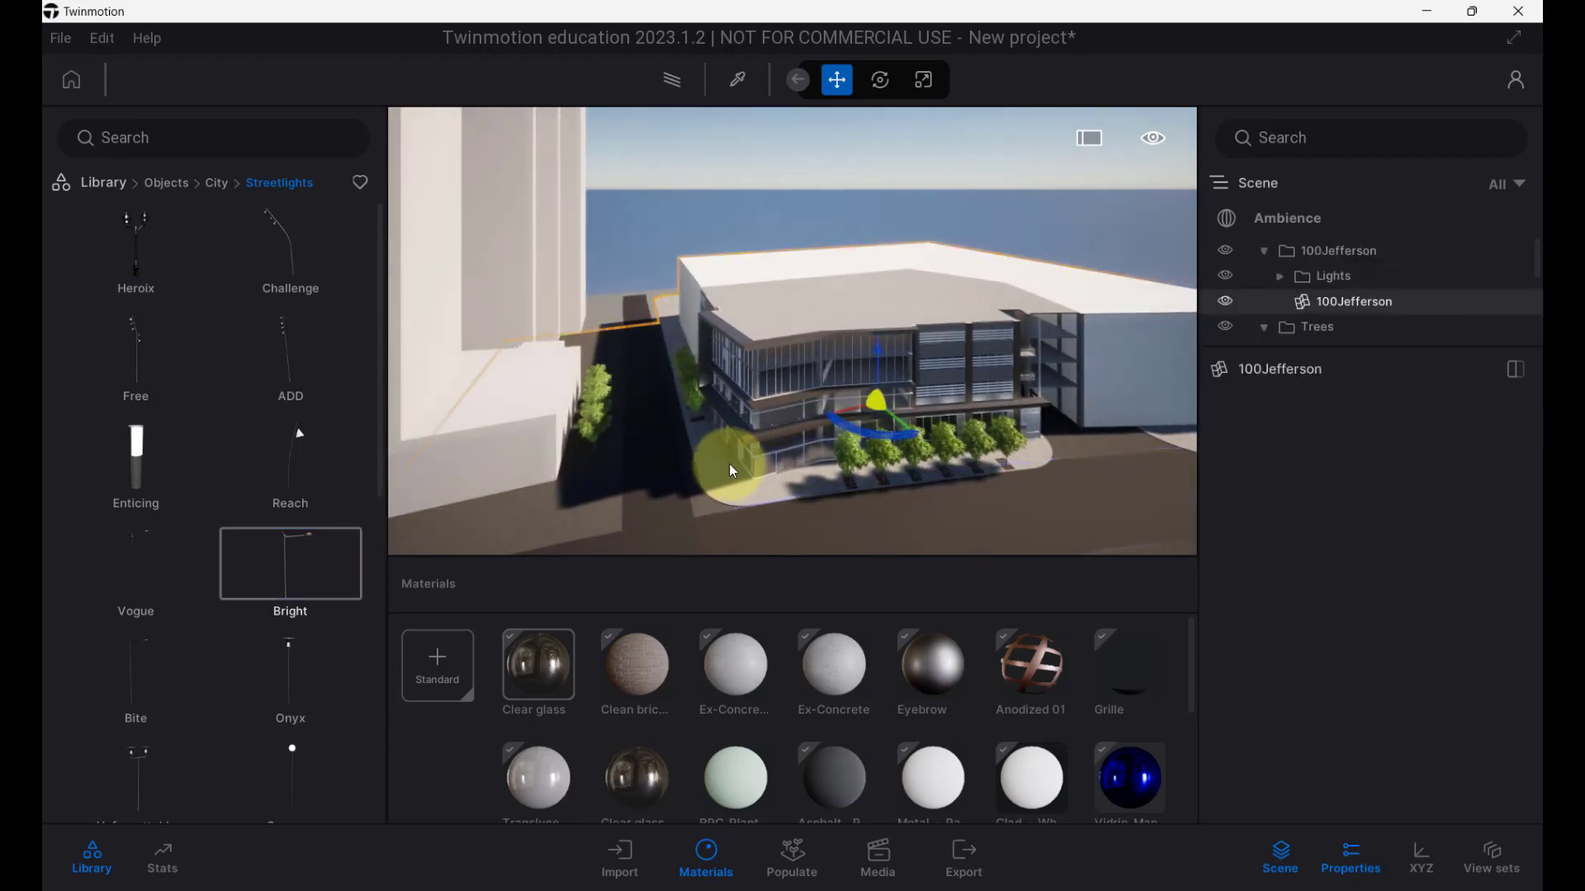
{"action": "scroll", "coordinate": [730, 453], "scroll_direction": "up", "scroll_amount": 5}
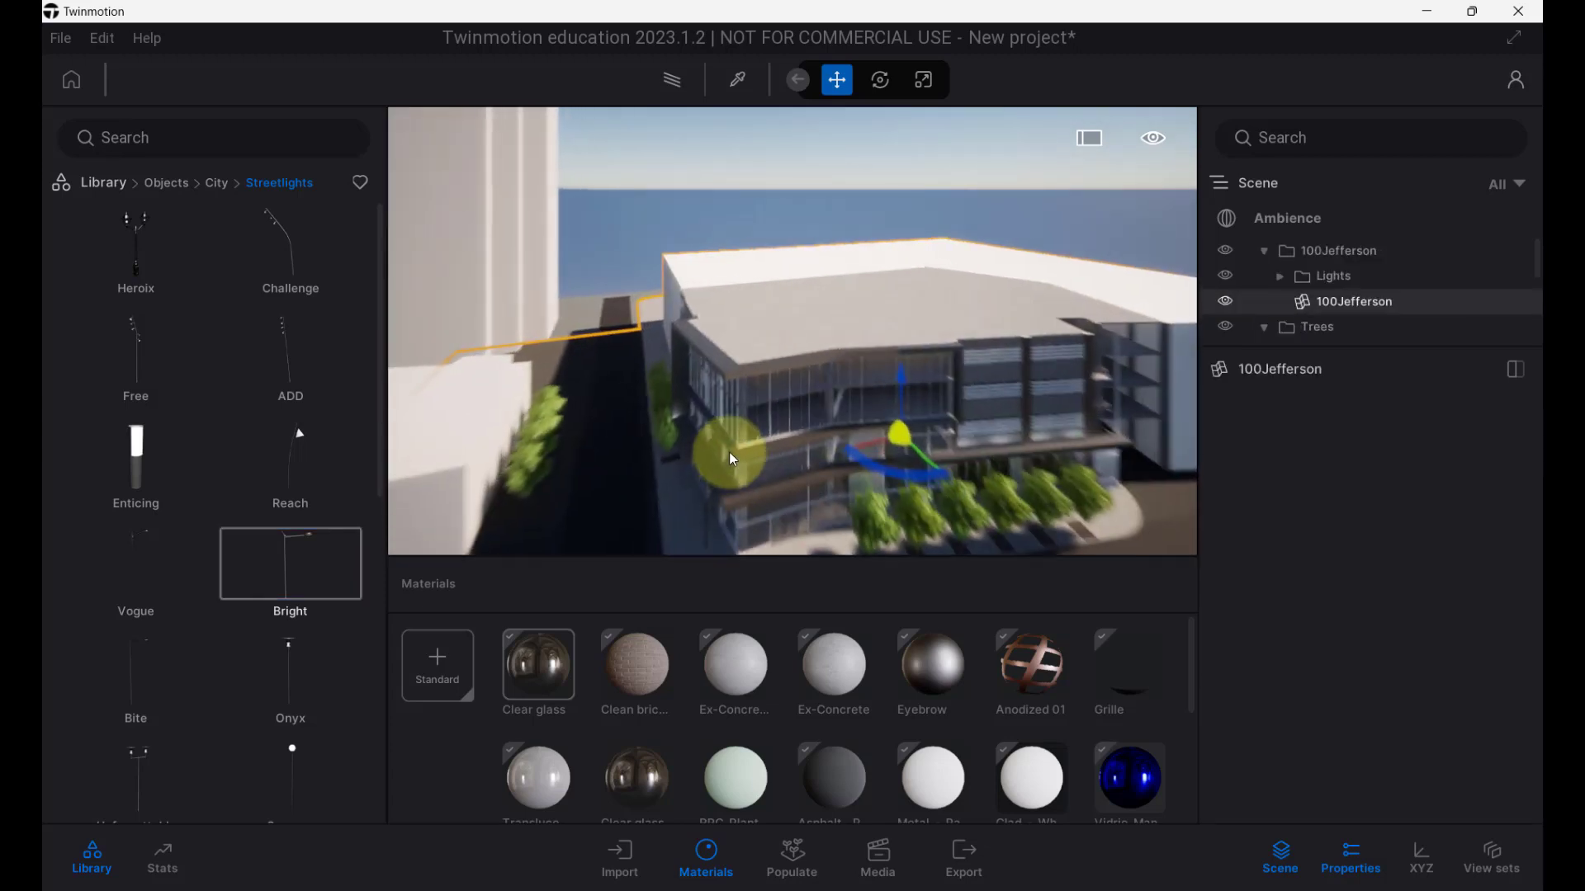
{"action": "middle_click_drag", "start_coordinate": [730, 453], "coordinate": [718, 464]}
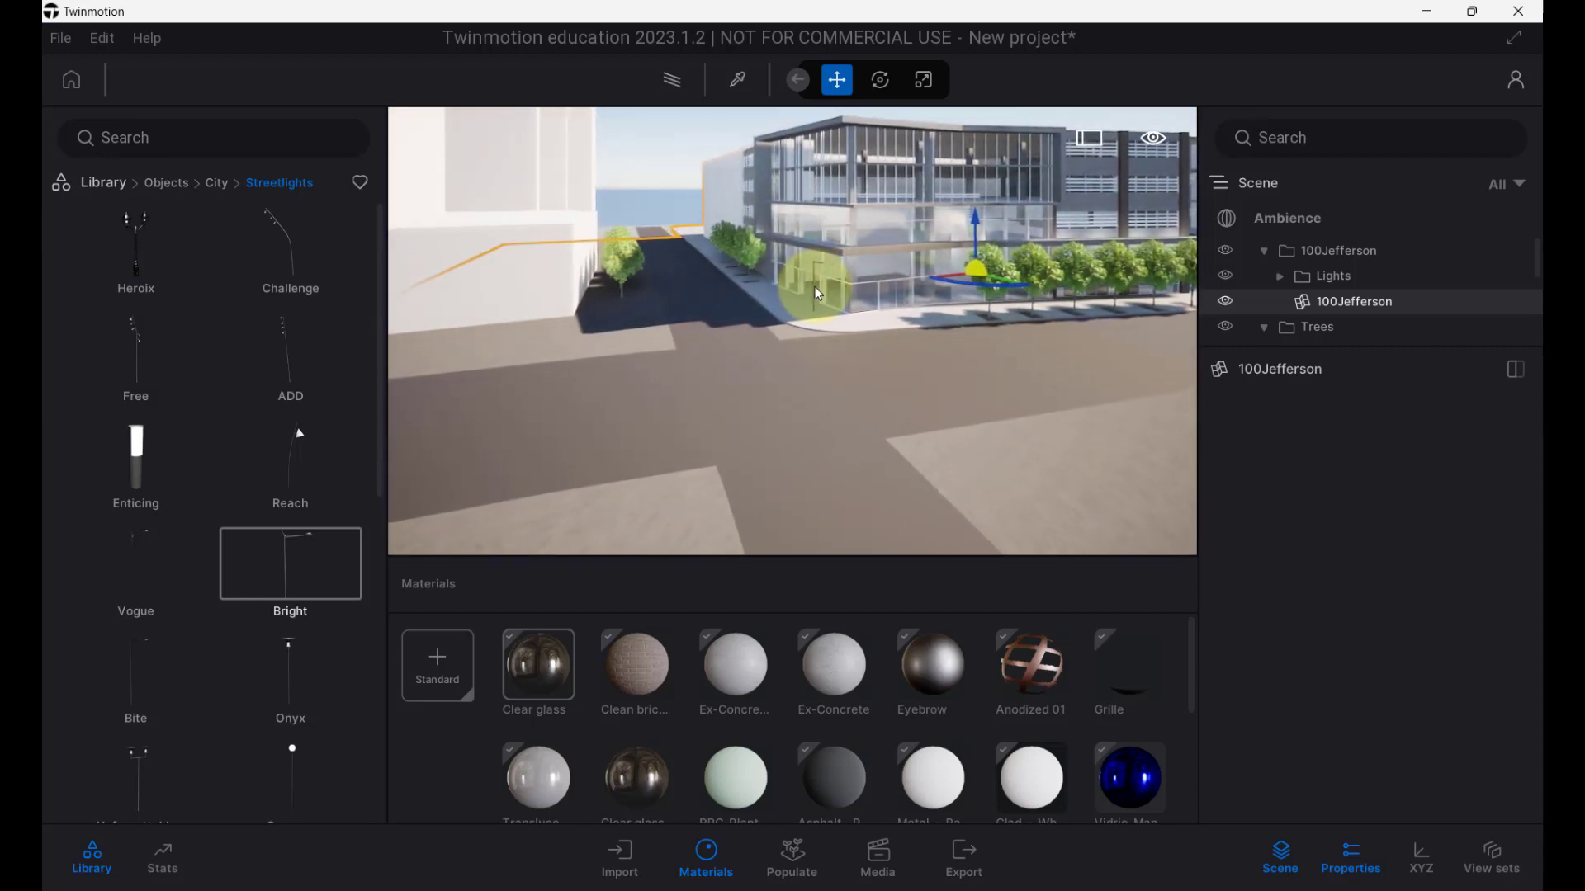
{"action": "scroll", "coordinate": [815, 285], "scroll_direction": "up", "scroll_amount": 3}
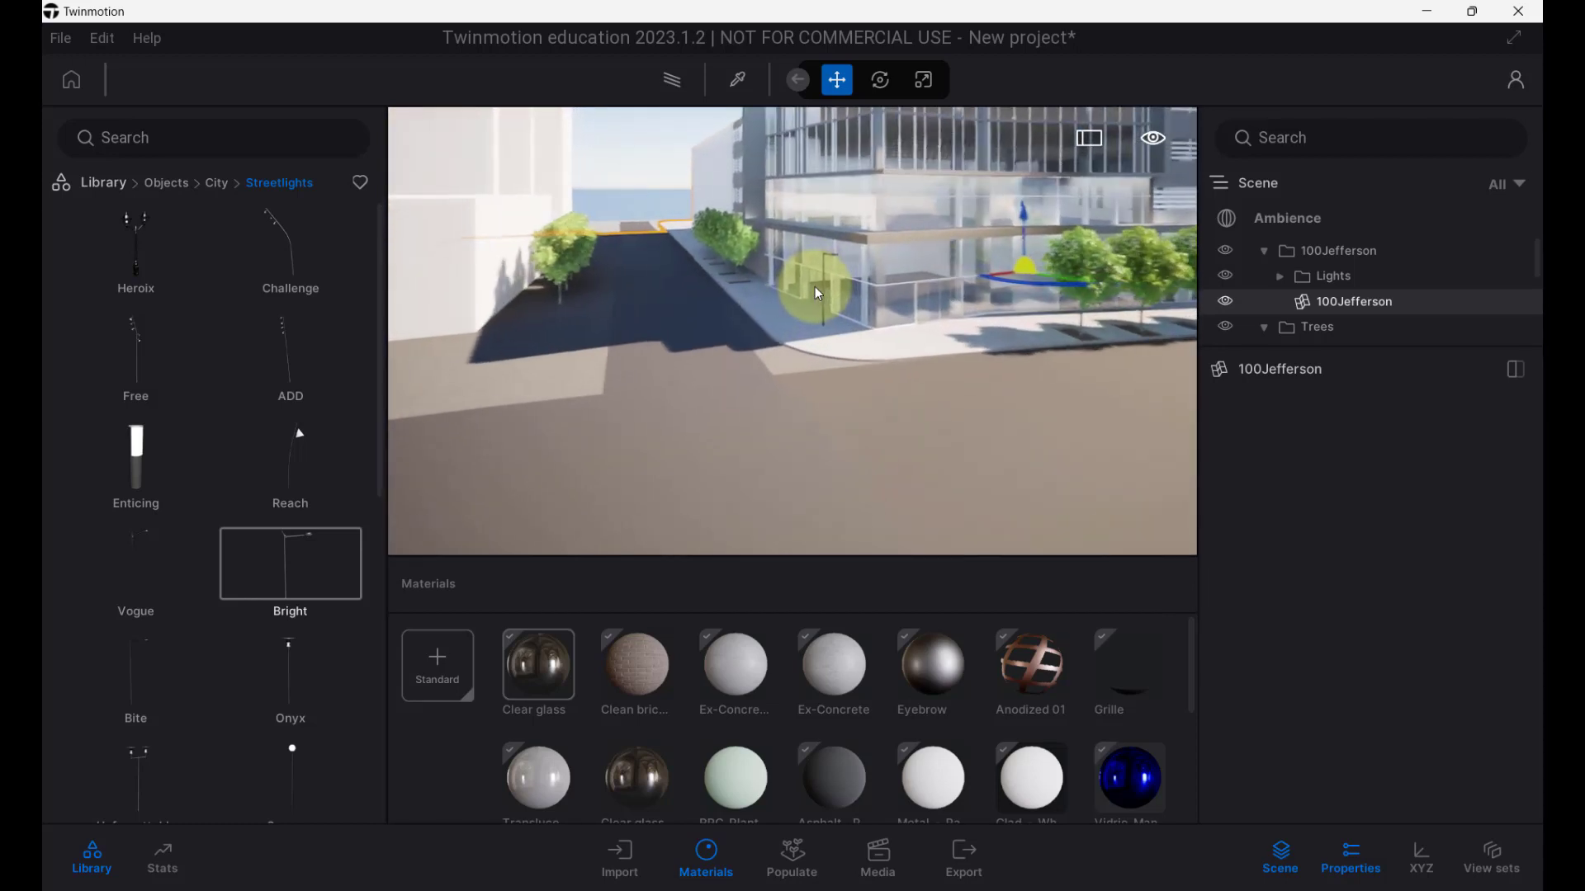
{"action": "left_click", "coordinate": [827, 254]}
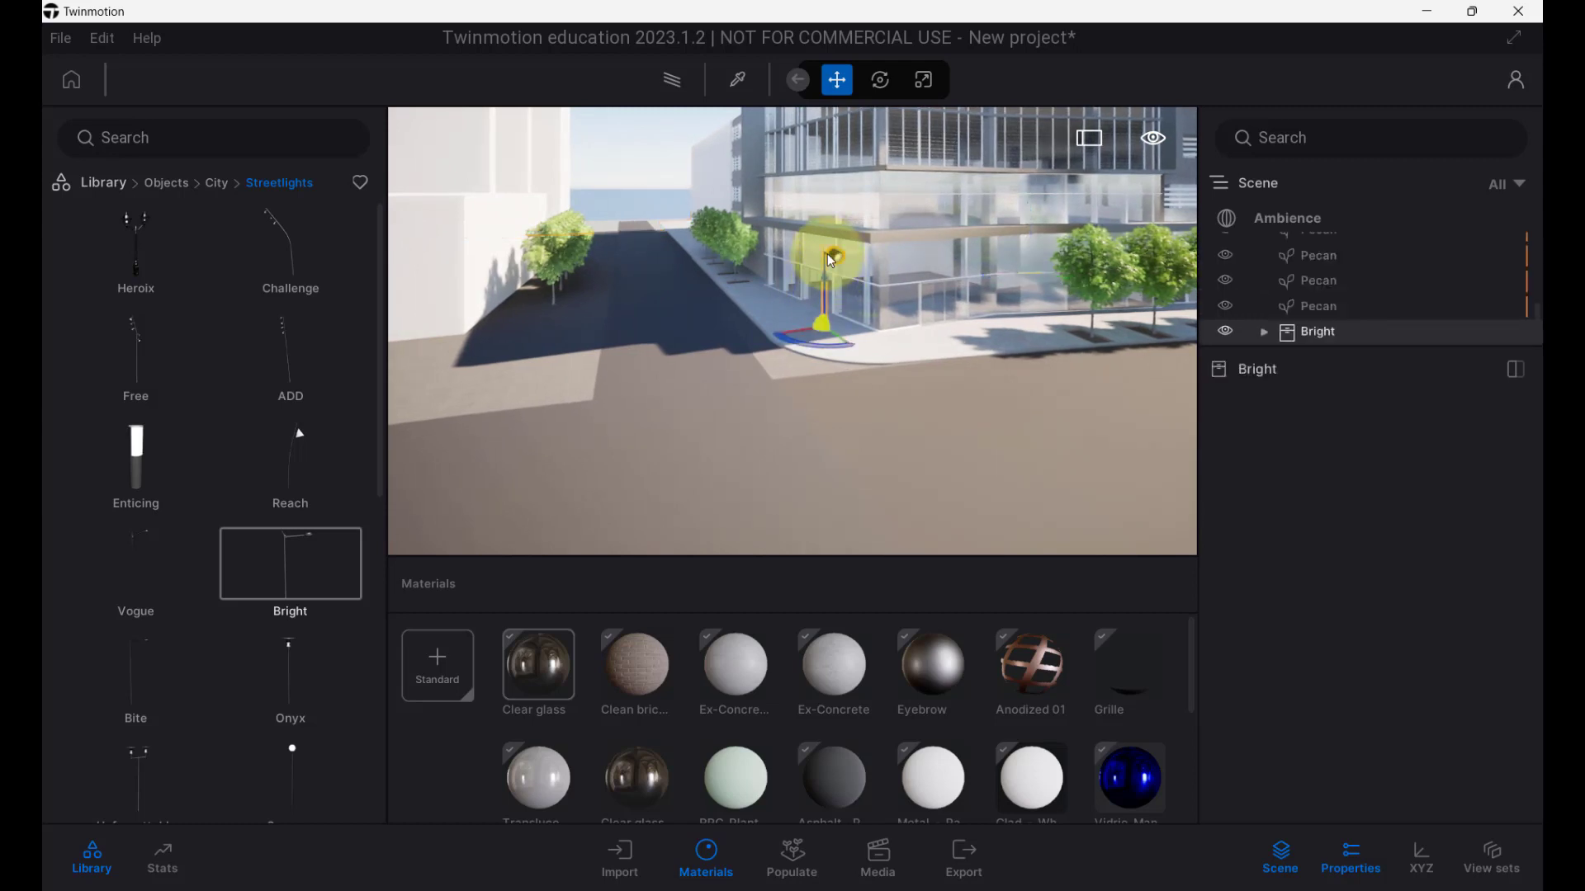
{"action": "key", "text": "Delete"}
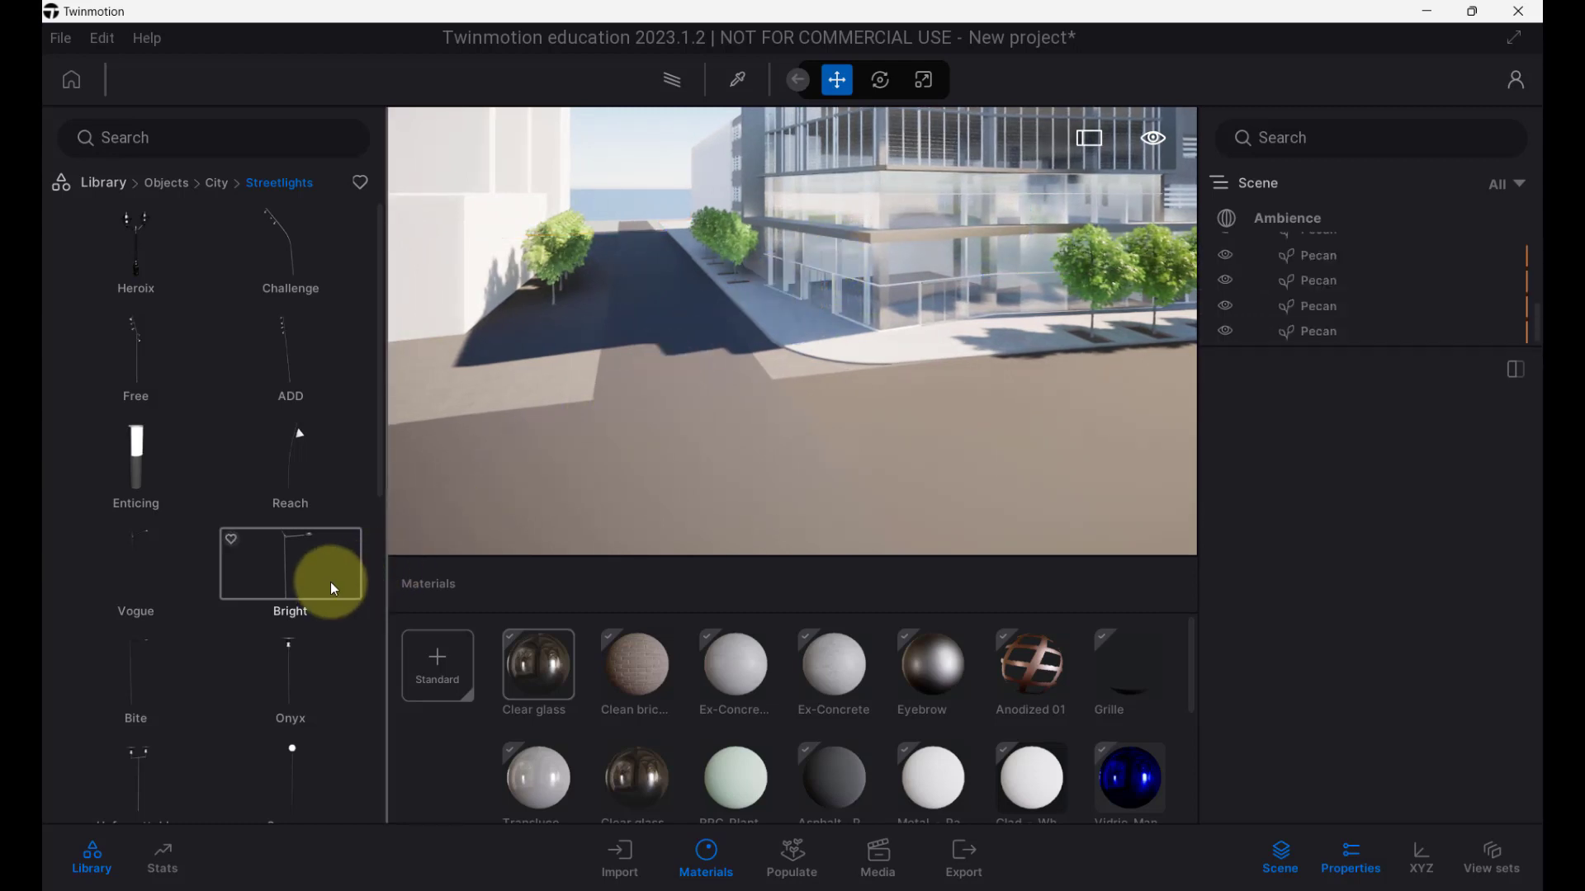
Place a Candy streetlight on the sidewalk at the building's street corner and rotate it about its vertical axis.
{"action": "scroll", "coordinate": [342, 562], "scroll_direction": "down", "scroll_amount": 2}
{"action": "scroll", "coordinate": [342, 562], "scroll_direction": "down", "scroll_amount": 6}
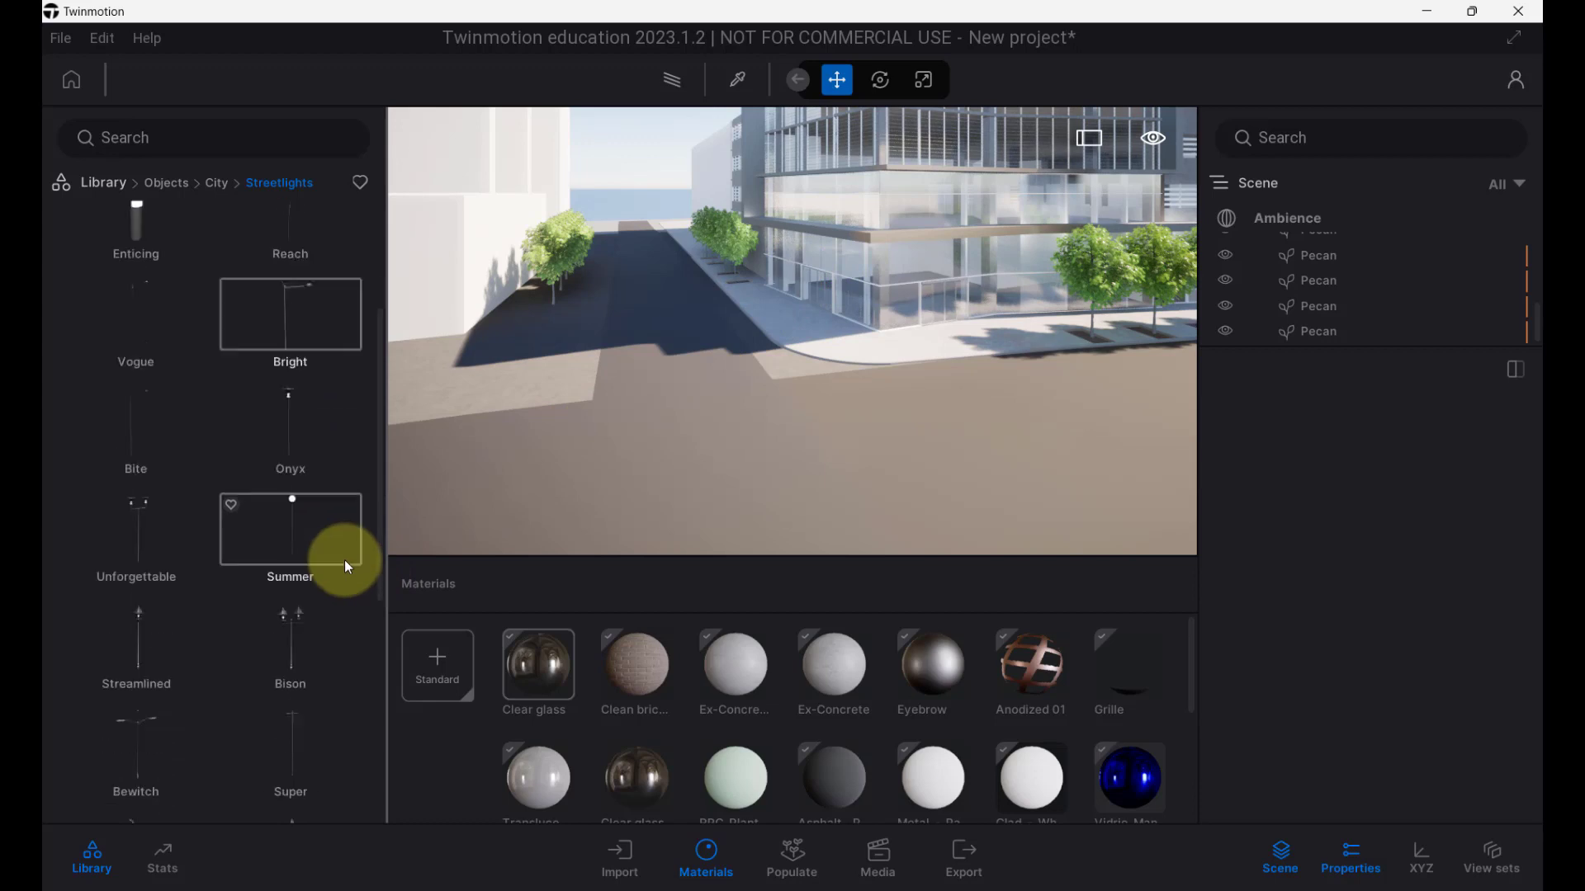
{"action": "scroll", "coordinate": [345, 561], "scroll_direction": "down", "scroll_amount": 4}
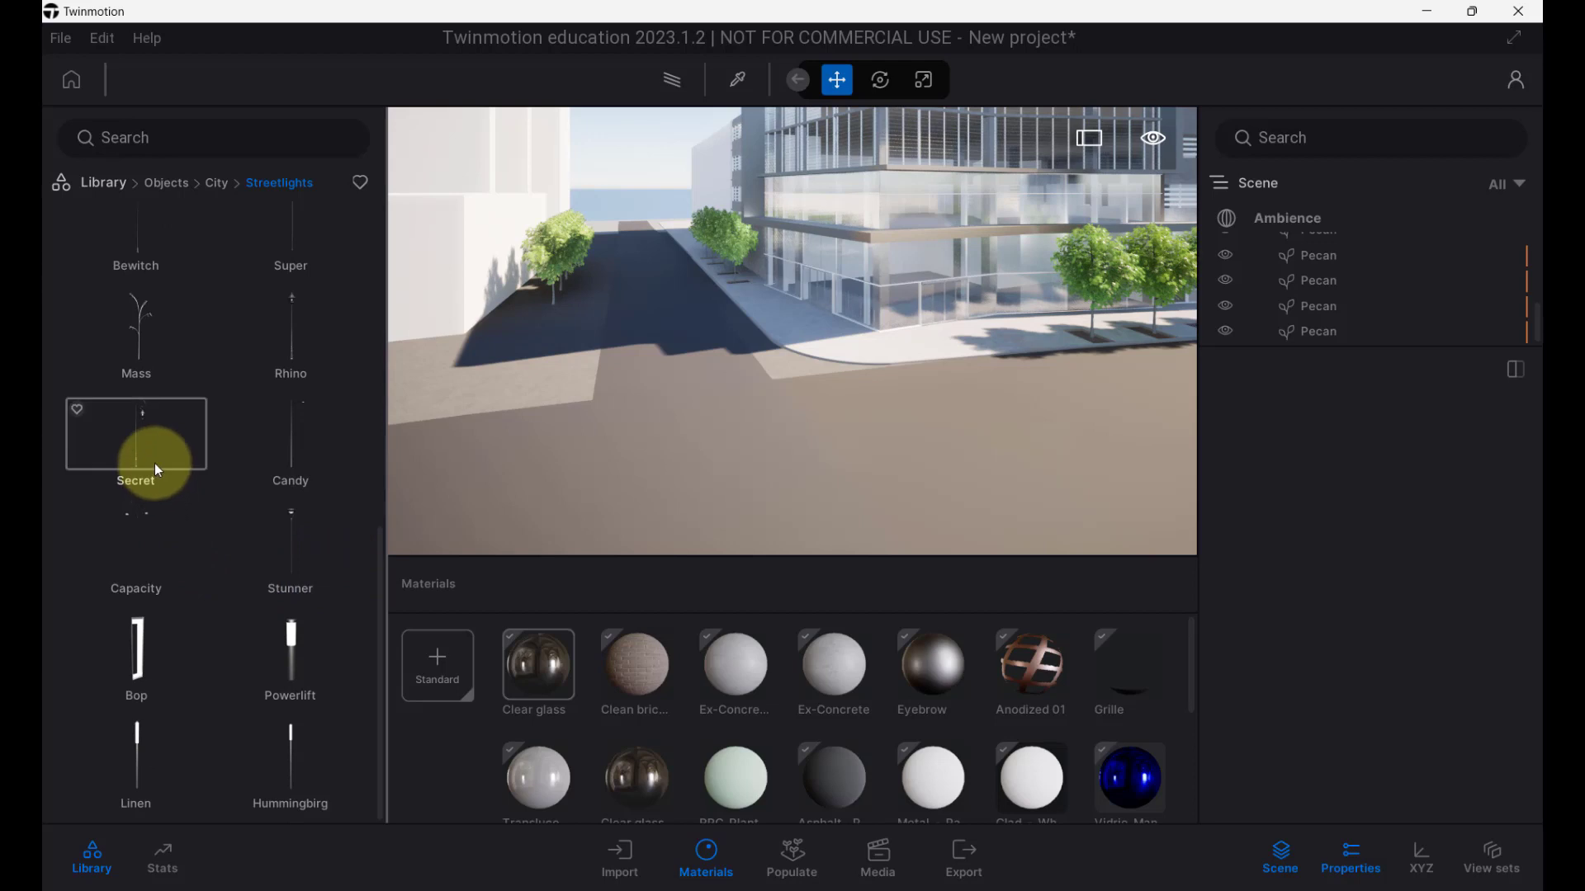
{"action": "scroll", "coordinate": [155, 463], "scroll_direction": "up", "scroll_amount": 3}
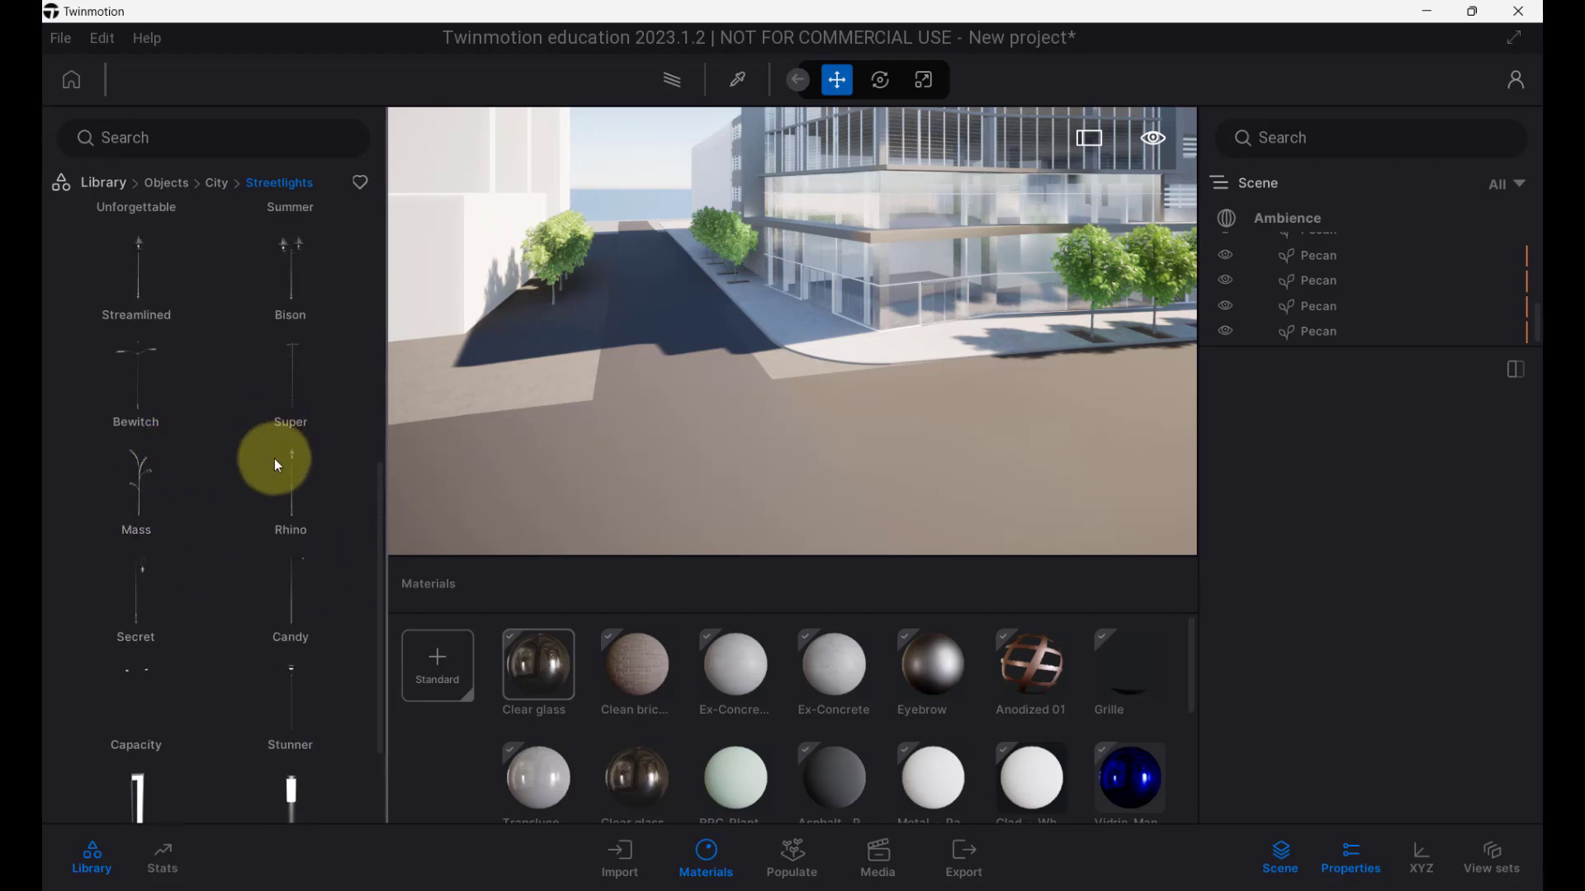
{"action": "scroll", "coordinate": [269, 492], "scroll_direction": "up", "scroll_amount": 3}
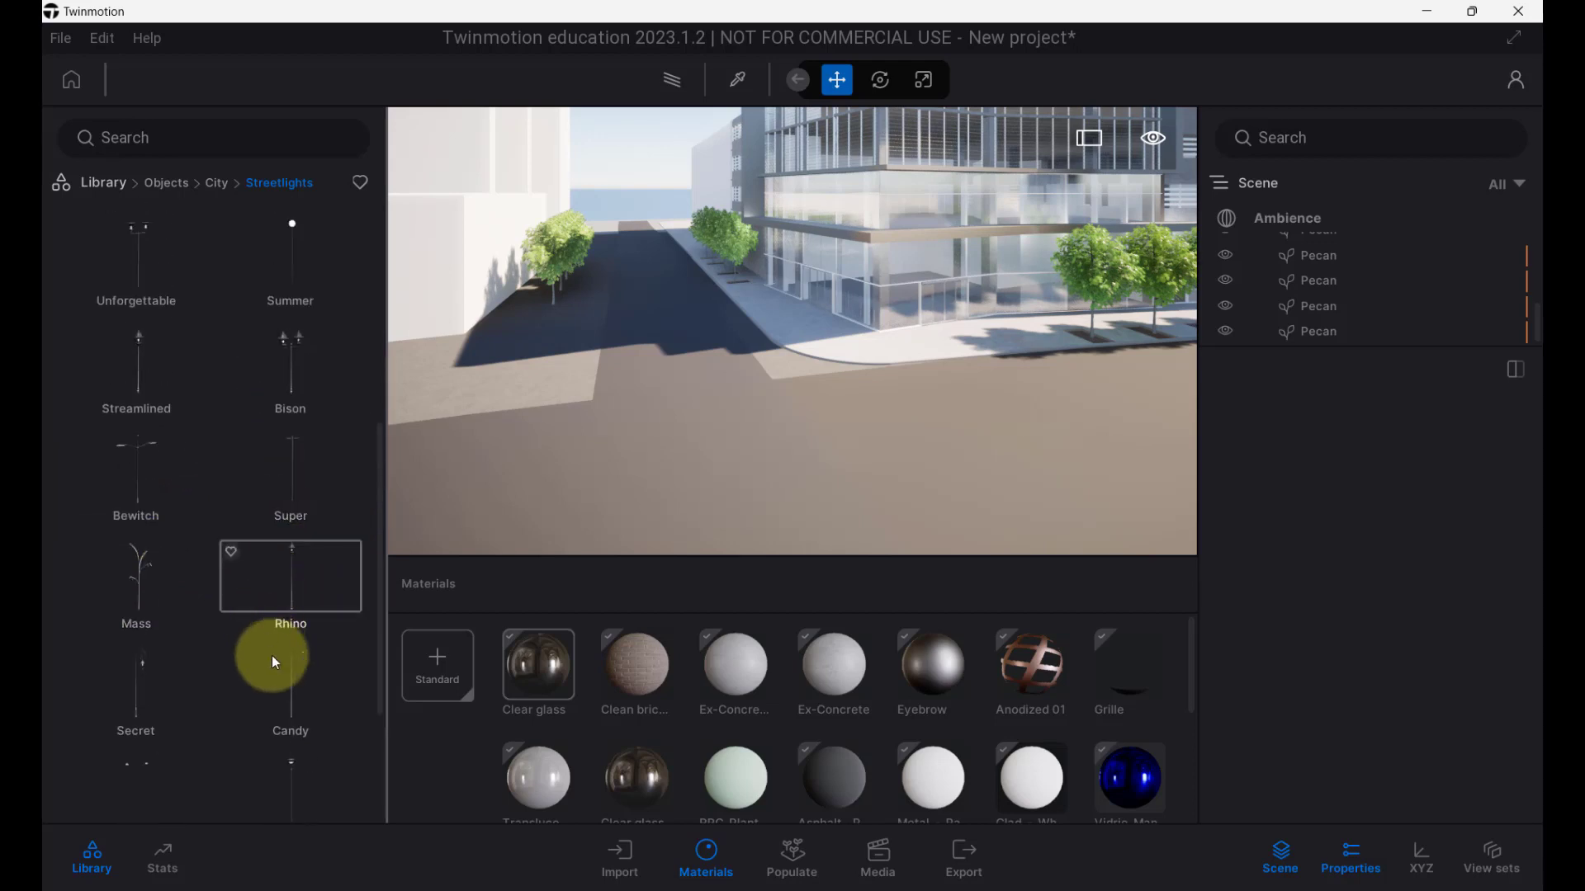
{"action": "left_click_drag", "start_coordinate": [286, 675], "coordinate": [846, 346]}
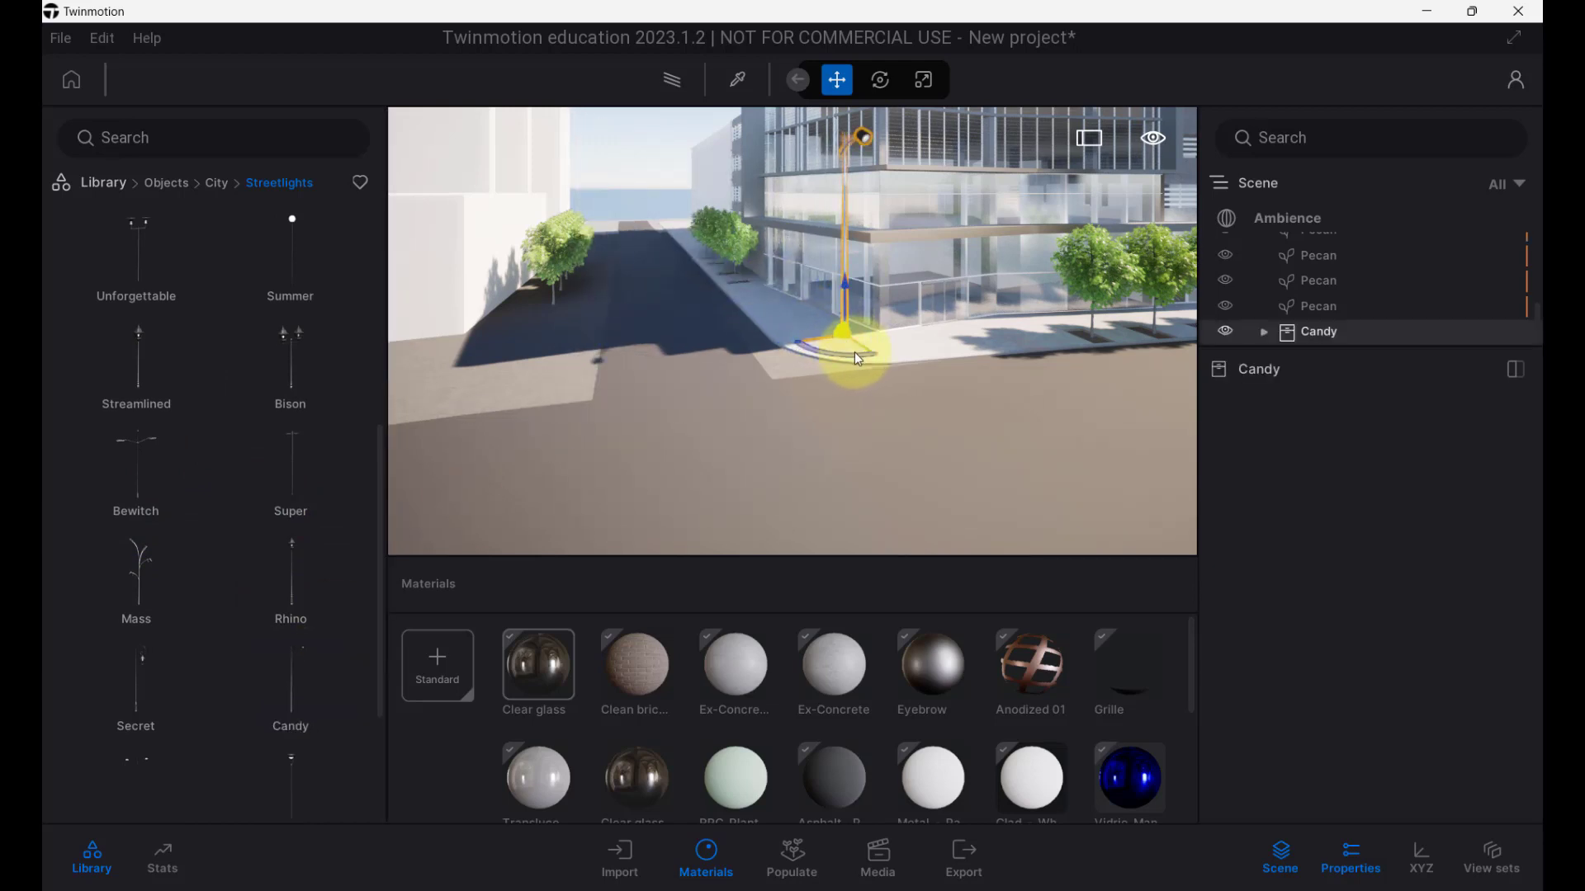
{"action": "left_click_drag", "start_coordinate": [853, 358], "coordinate": [806, 361]}
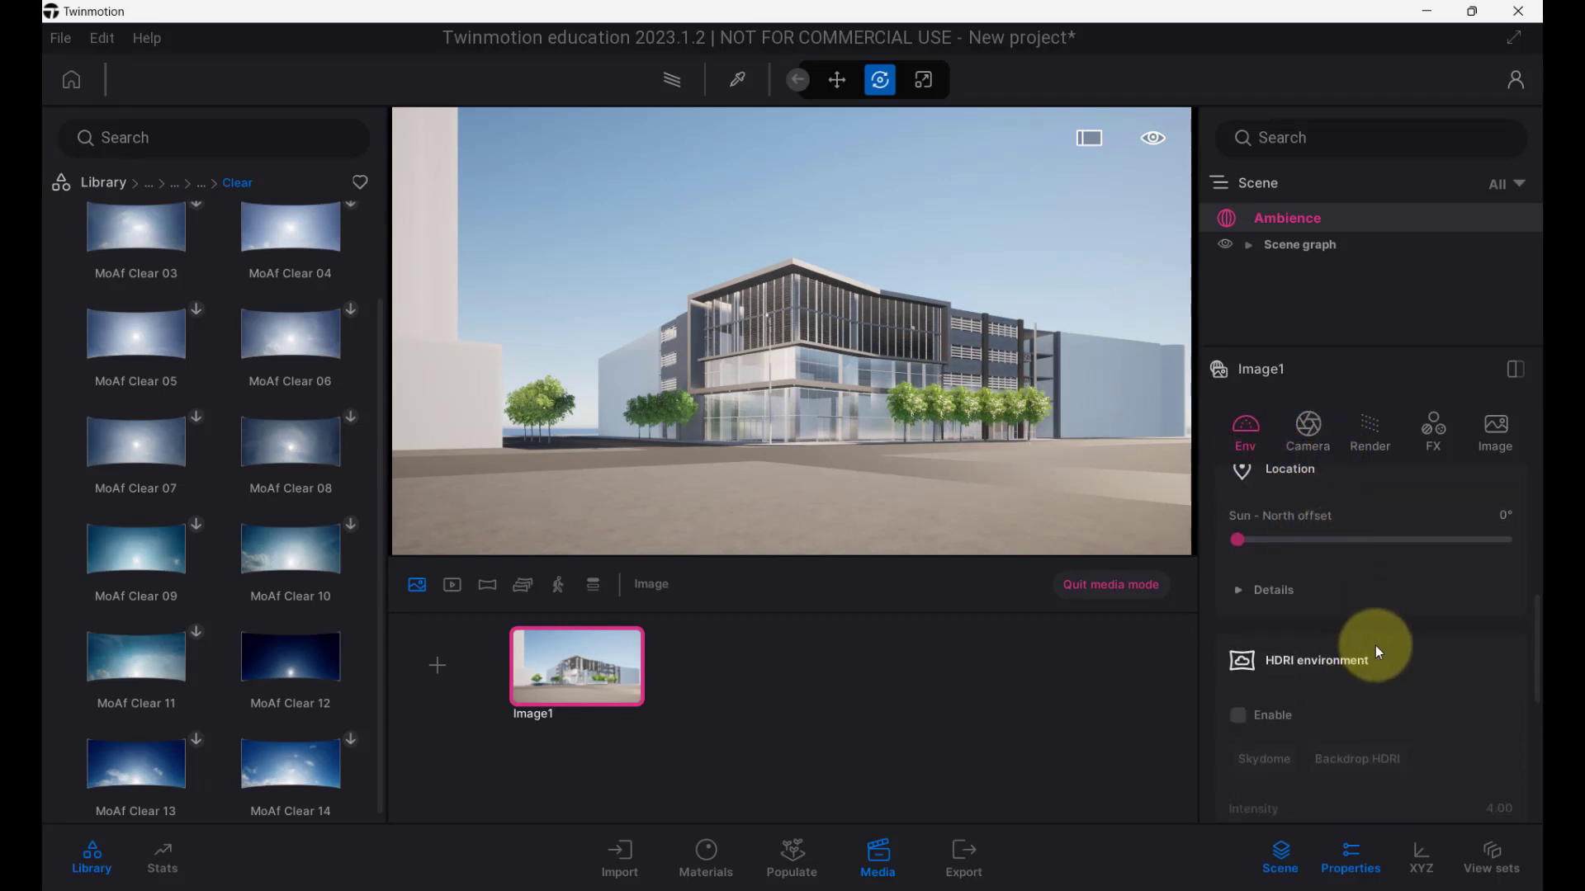
Set Image1's sun location on the map to Phoenix, Arizona, at about 33.39476, -112.148438.
{"action": "scroll", "coordinate": [1369, 665], "scroll_direction": "up", "scroll_amount": 3}
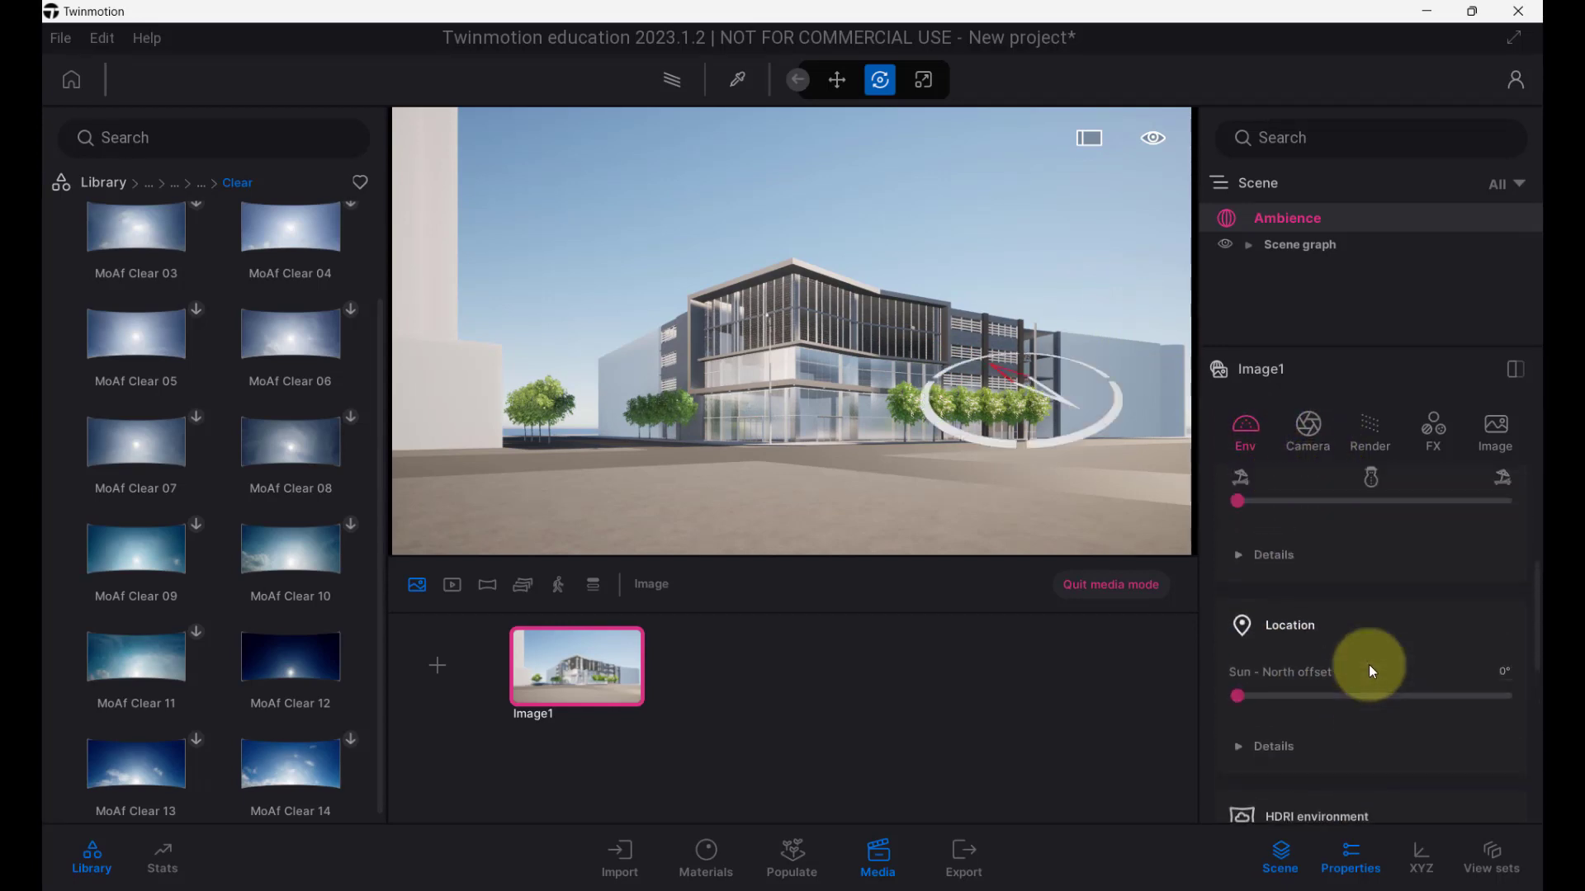
{"action": "scroll", "coordinate": [1369, 662], "scroll_direction": "up", "scroll_amount": 1}
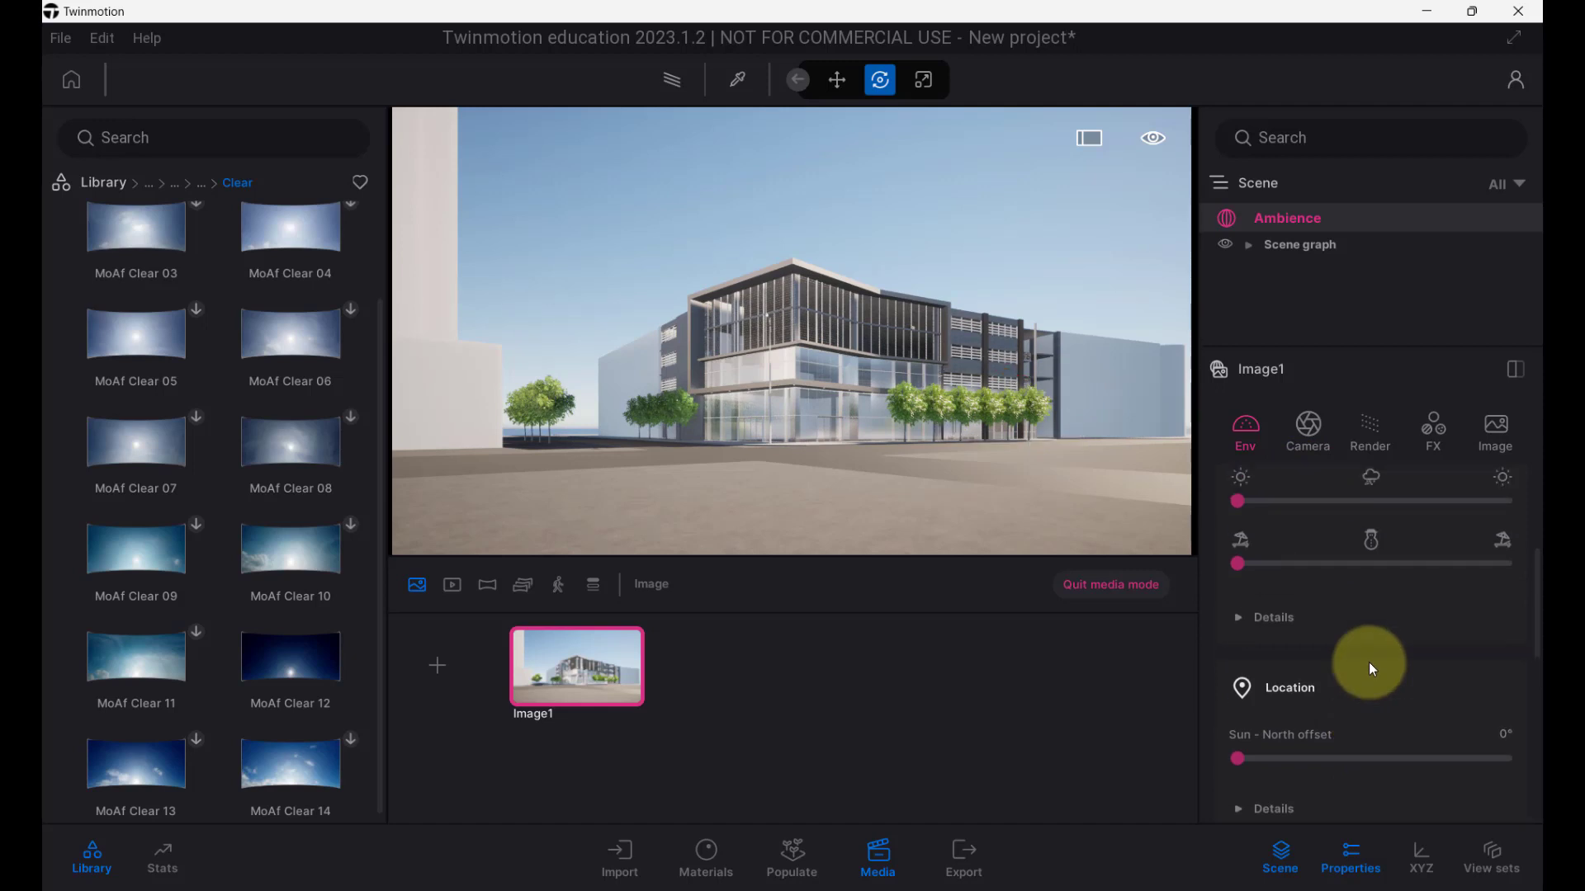
{"action": "scroll", "coordinate": [1354, 670], "scroll_direction": "down", "scroll_amount": 3}
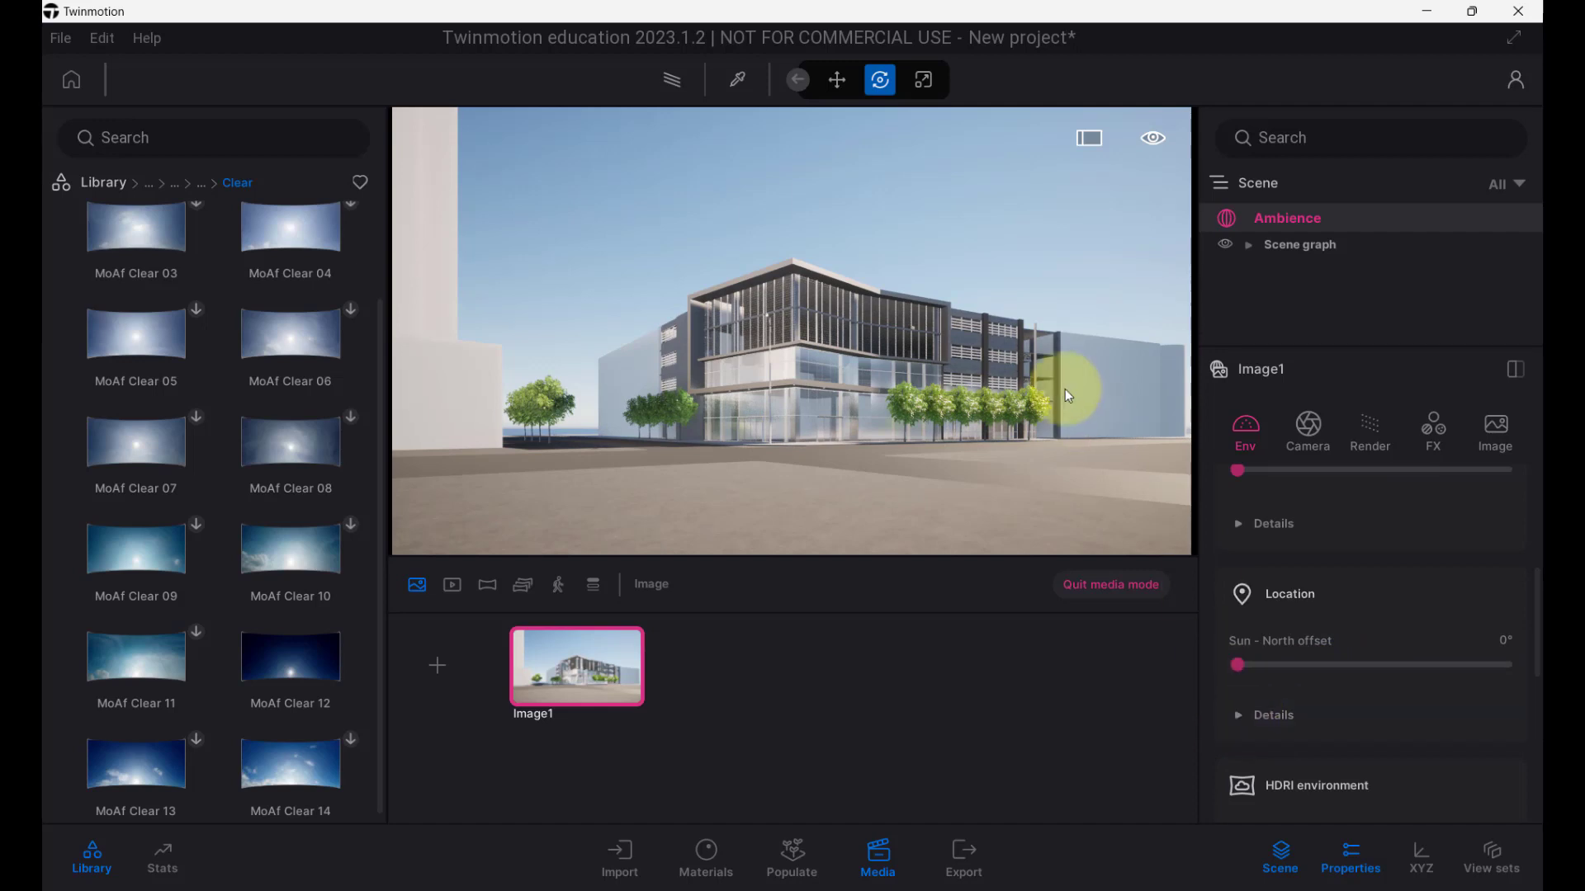
{"action": "left_click", "coordinate": [1240, 713]}
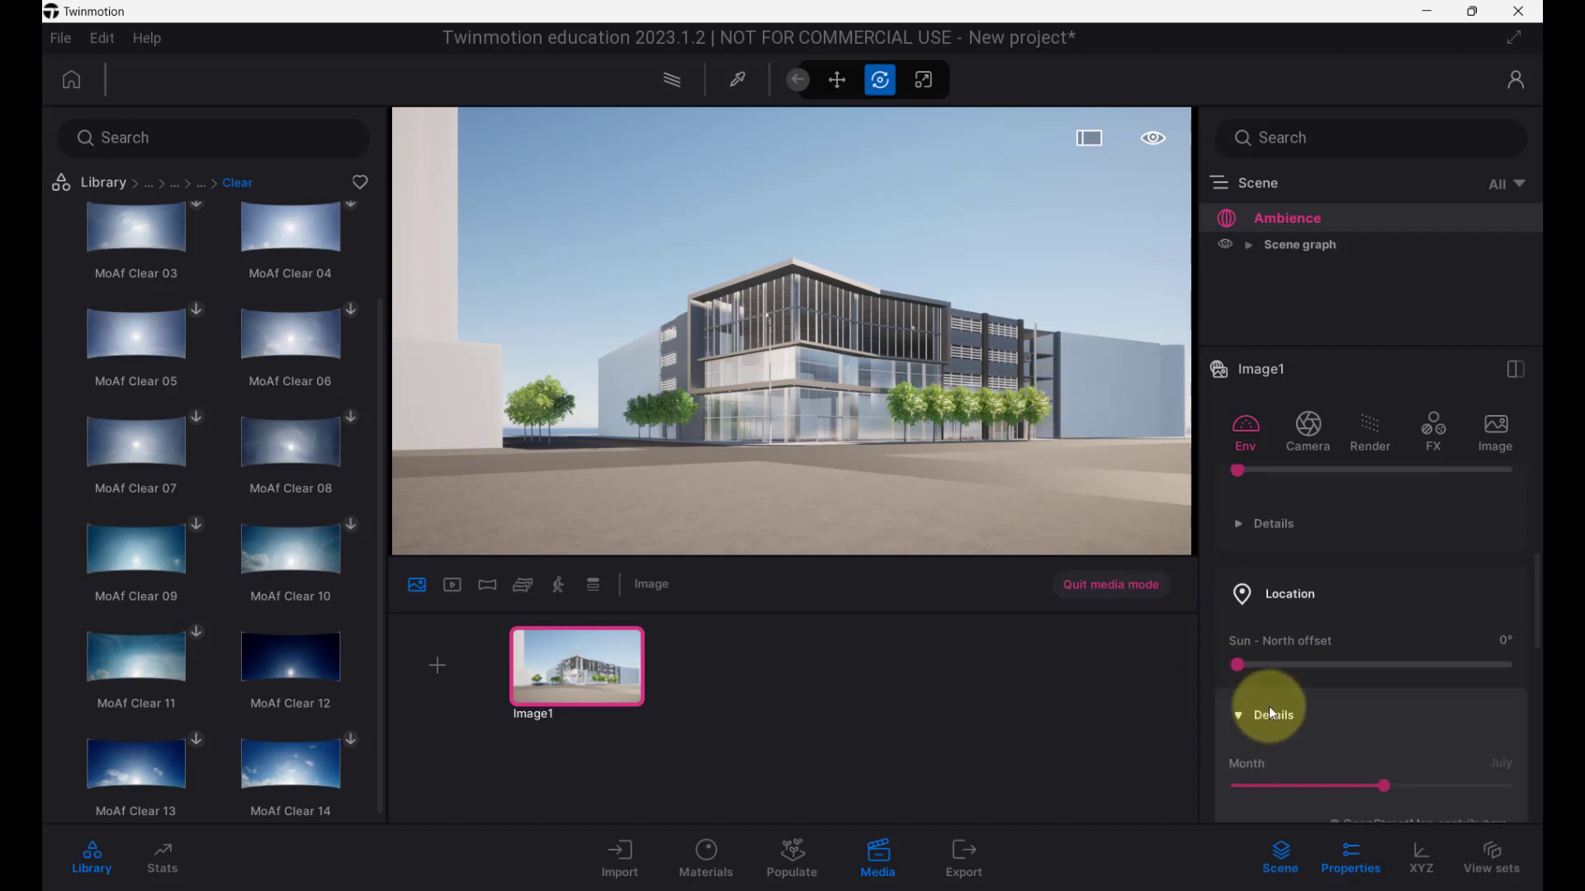
{"action": "scroll", "coordinate": [1276, 707], "scroll_direction": "down", "scroll_amount": 7}
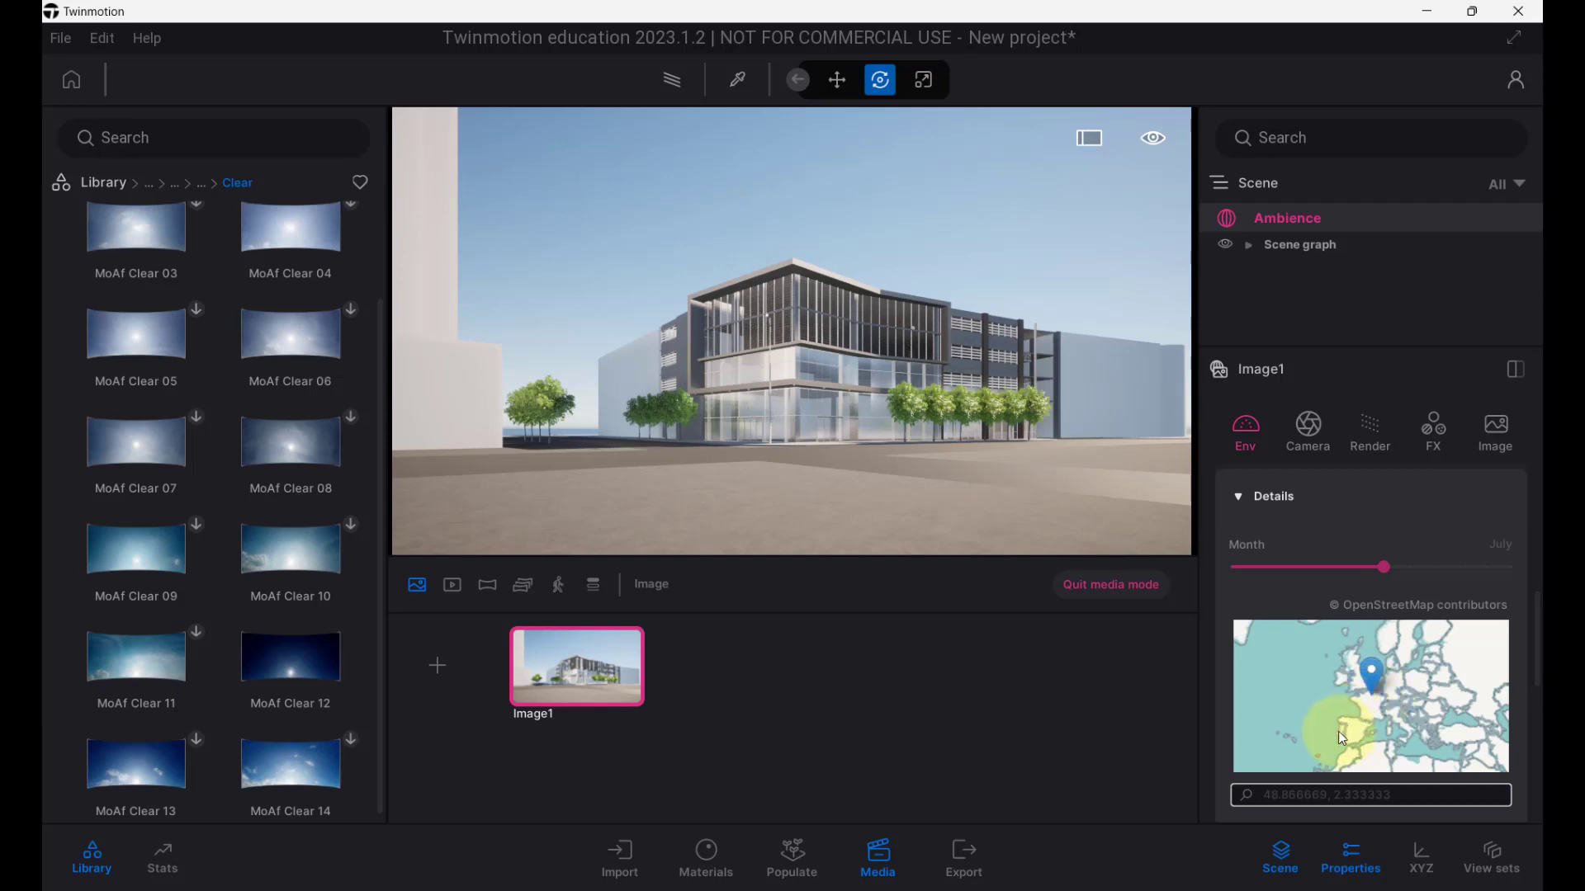
{"action": "left_click_drag", "start_coordinate": [1369, 726], "coordinate": [1509, 652]}
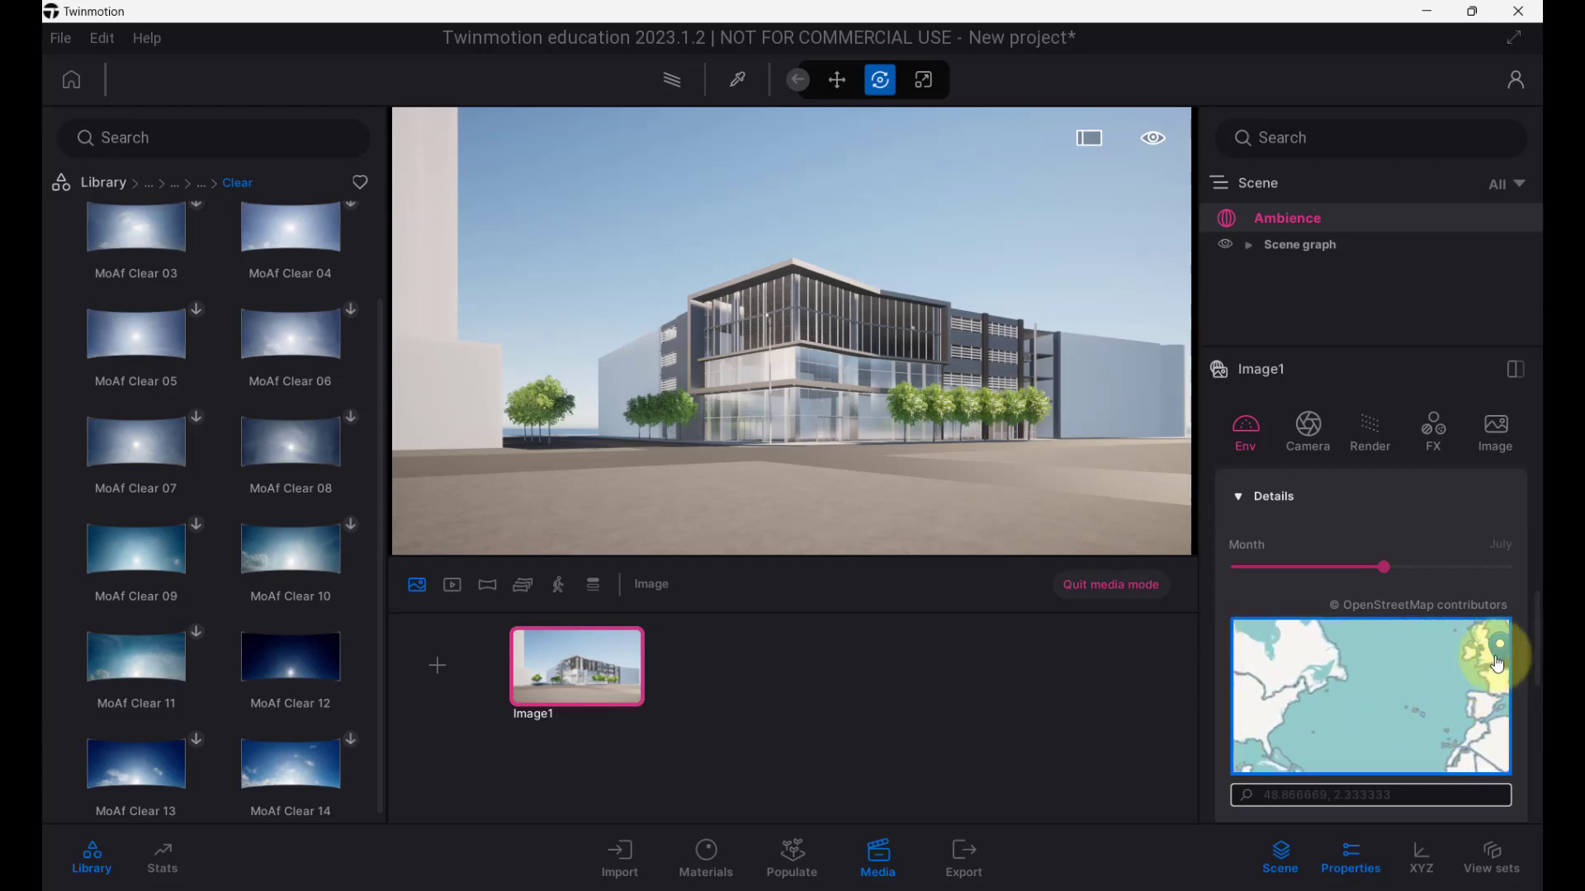
{"action": "left_click", "coordinate": [1251, 702]}
{"action": "left_click_drag", "start_coordinate": [1318, 721], "coordinate": [1294, 695]}
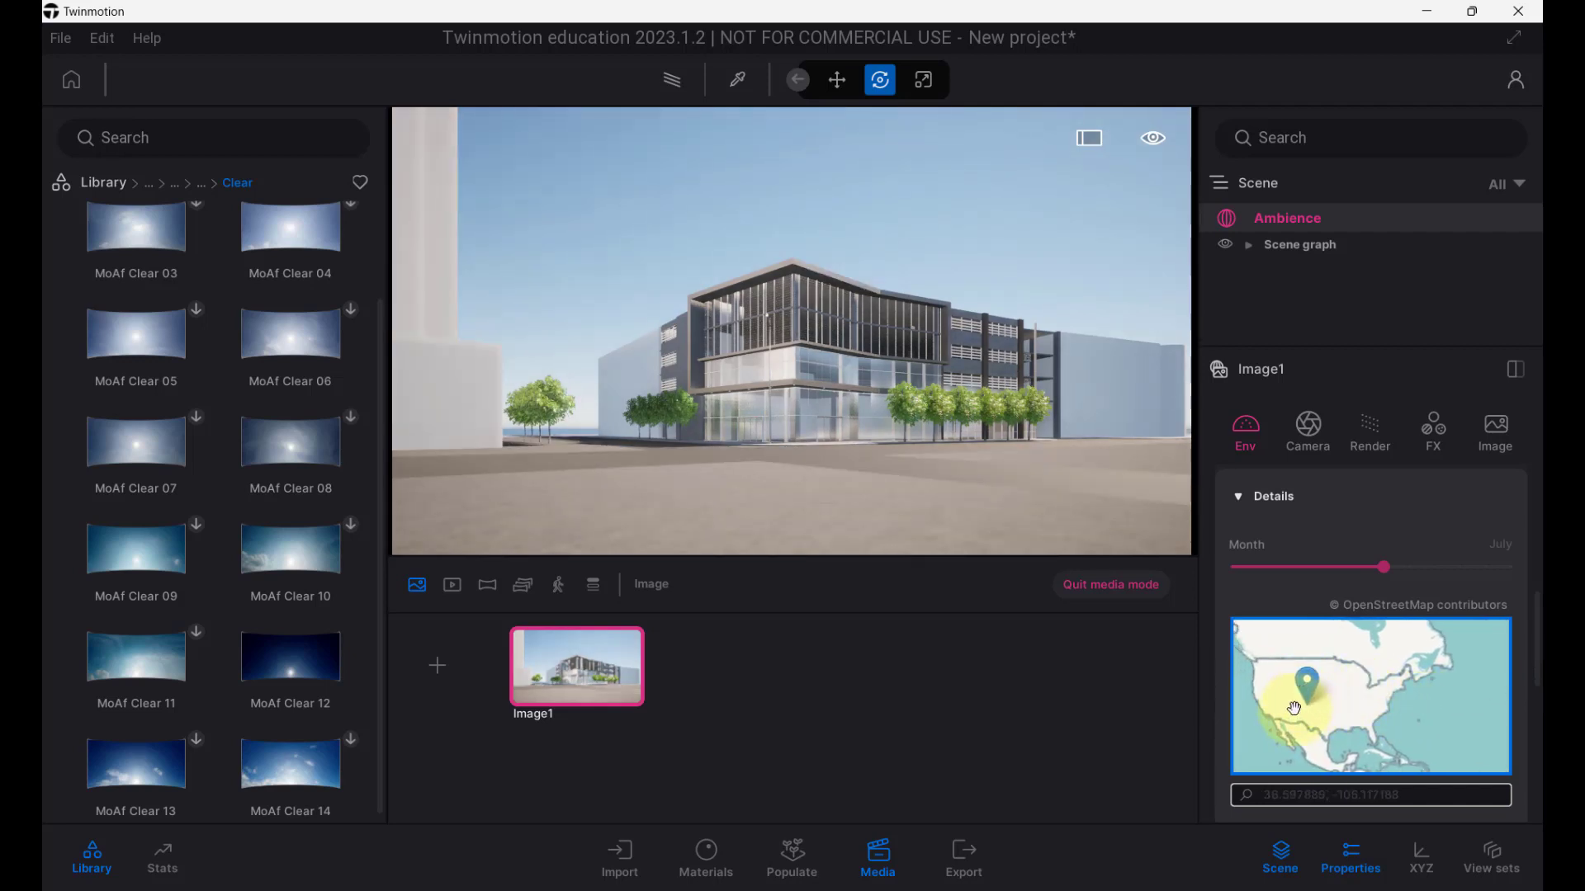
{"action": "scroll", "coordinate": [1290, 717], "scroll_direction": "up", "scroll_amount": 3}
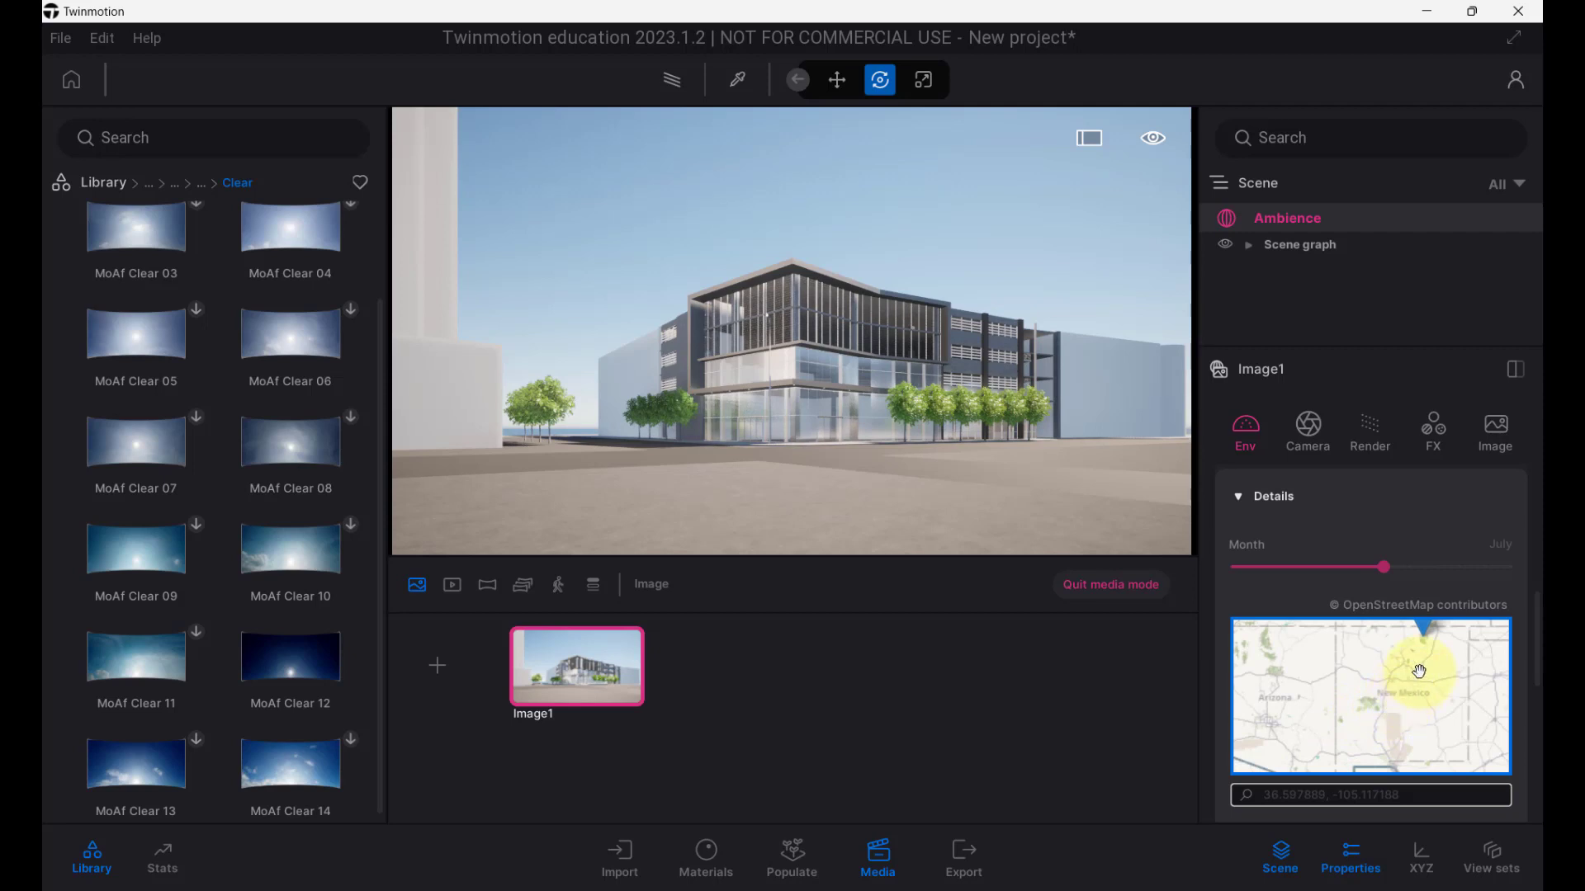
{"action": "left_click_drag", "start_coordinate": [1419, 627], "coordinate": [1265, 708]}
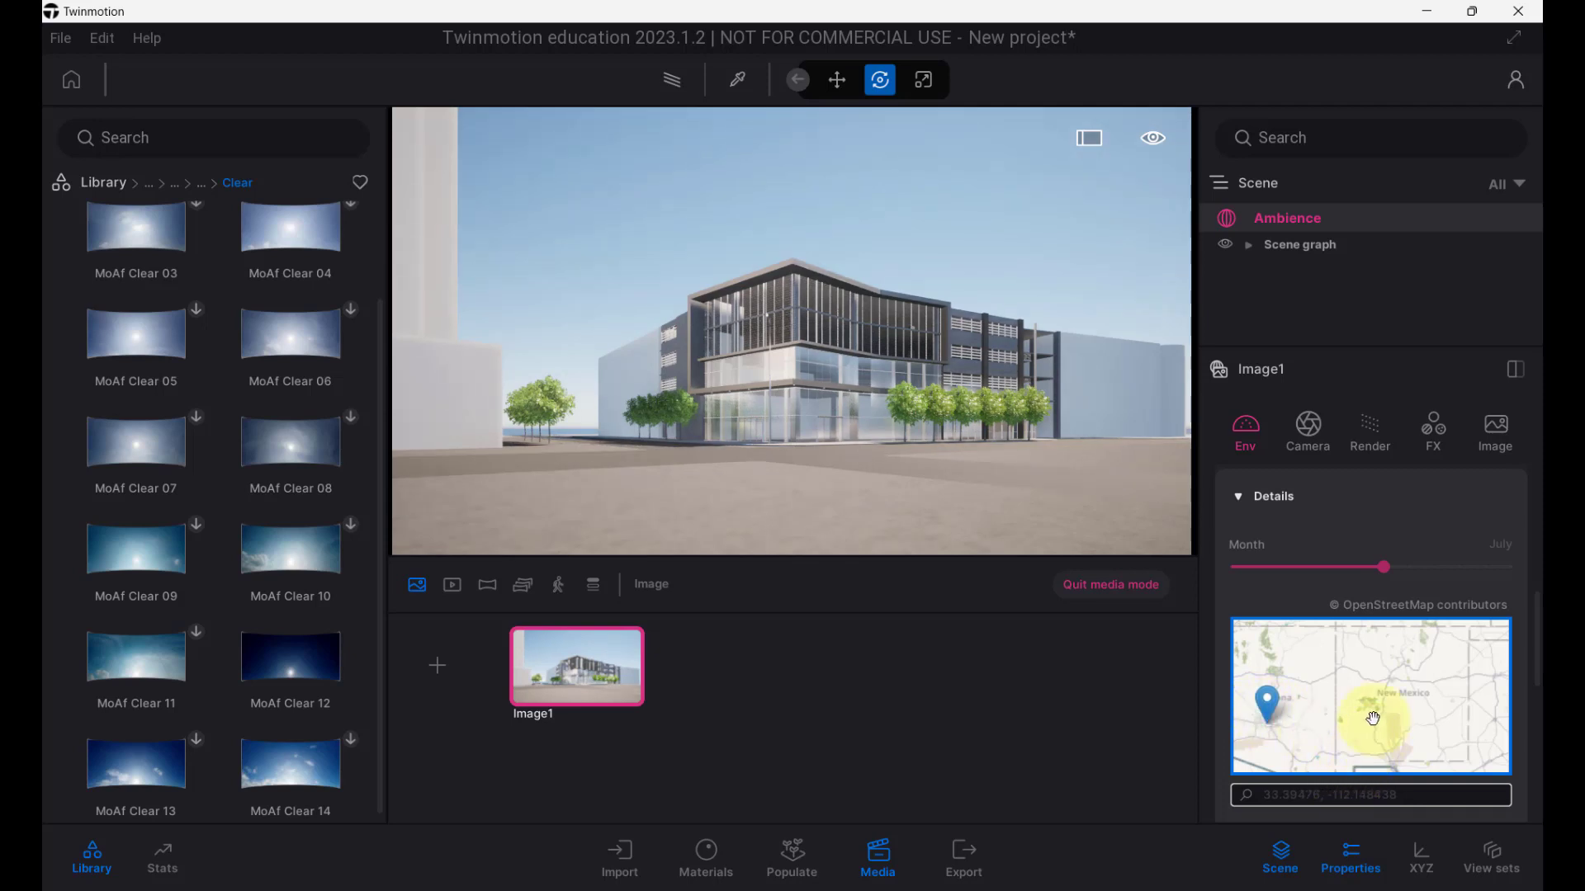
Set the month for Image1's sun position to June.
{"action": "scroll", "coordinate": [1405, 611], "scroll_direction": "up", "scroll_amount": 1}
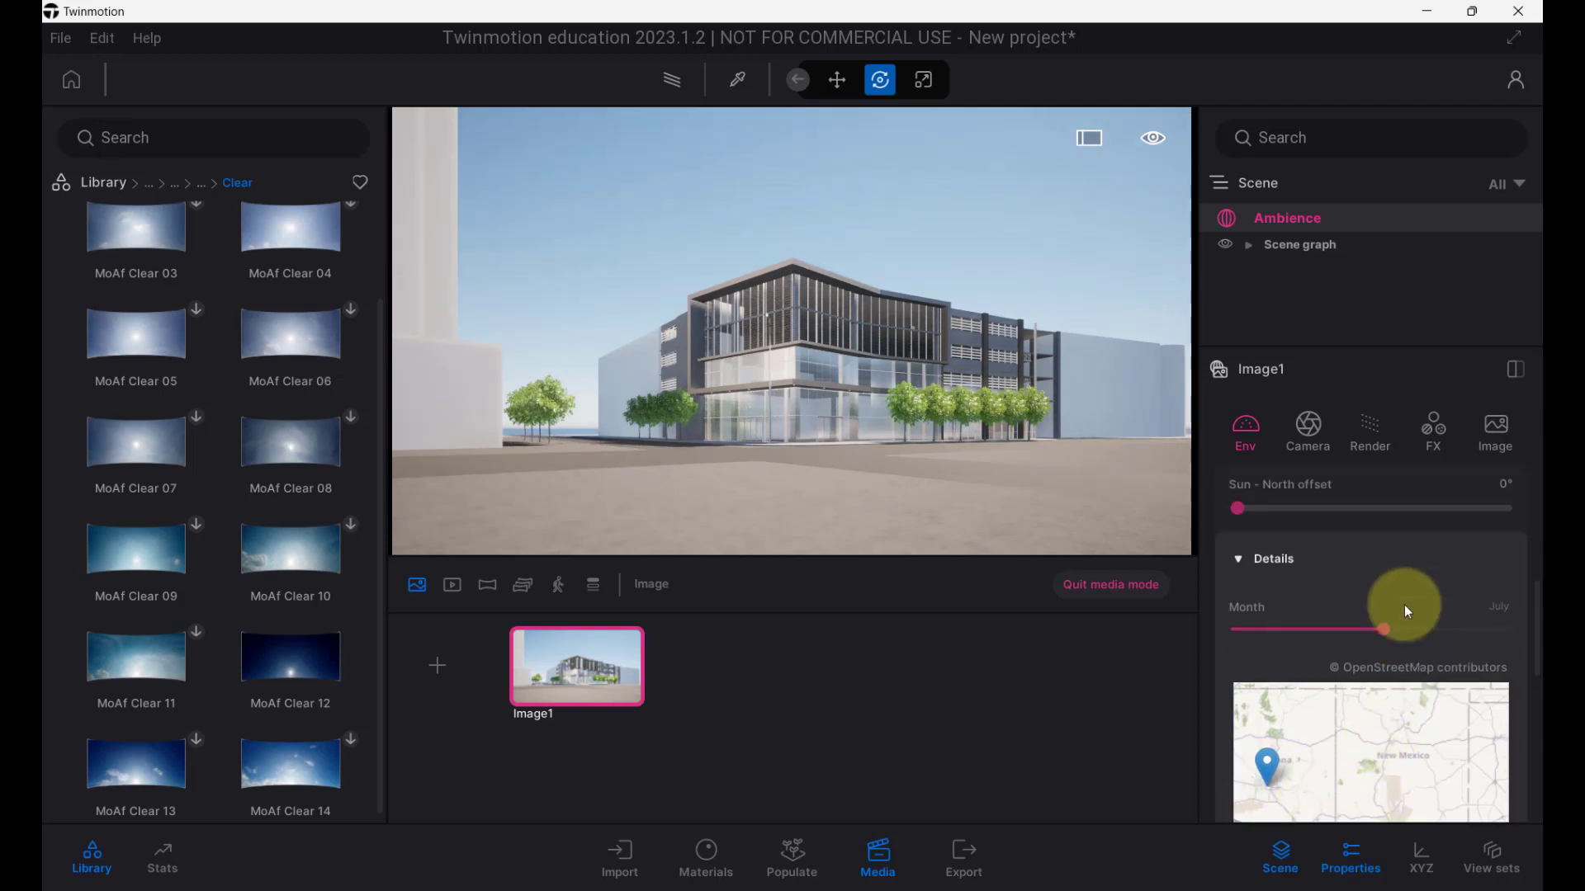
{"action": "mouse_move", "coordinate": [1385, 631]}
{"action": "left_mouse_down"}
{"action": "mouse_move", "coordinate": [1284, 630]}
{"action": "mouse_move", "coordinate": [1367, 632]}
{"action": "left_mouse_up"}
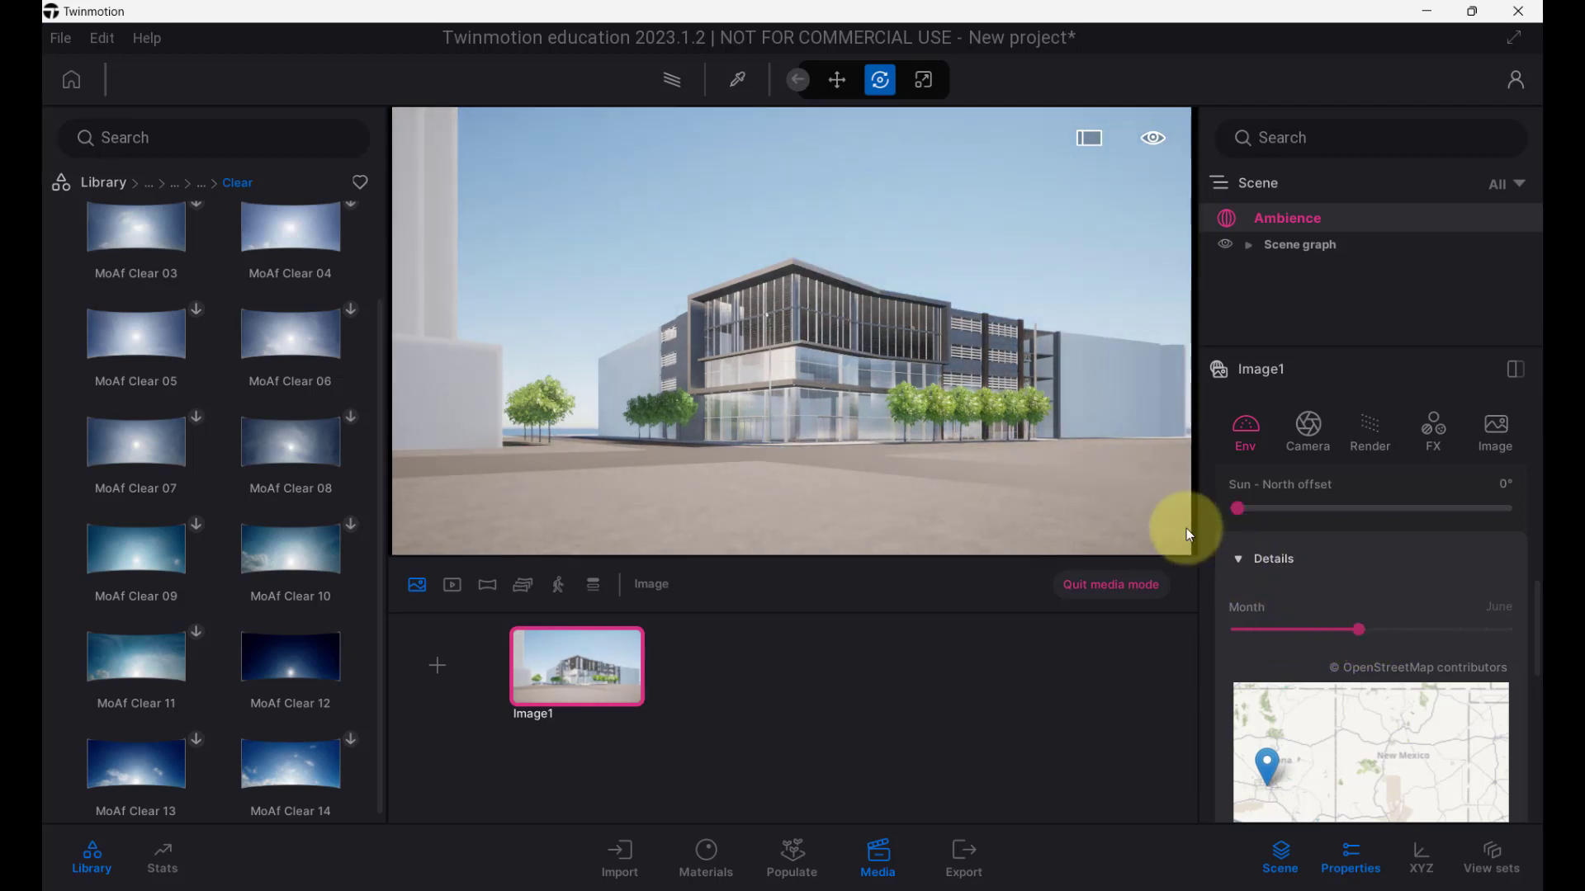
{"action": "scroll", "coordinate": [1354, 487], "scroll_direction": "up", "scroll_amount": 2}
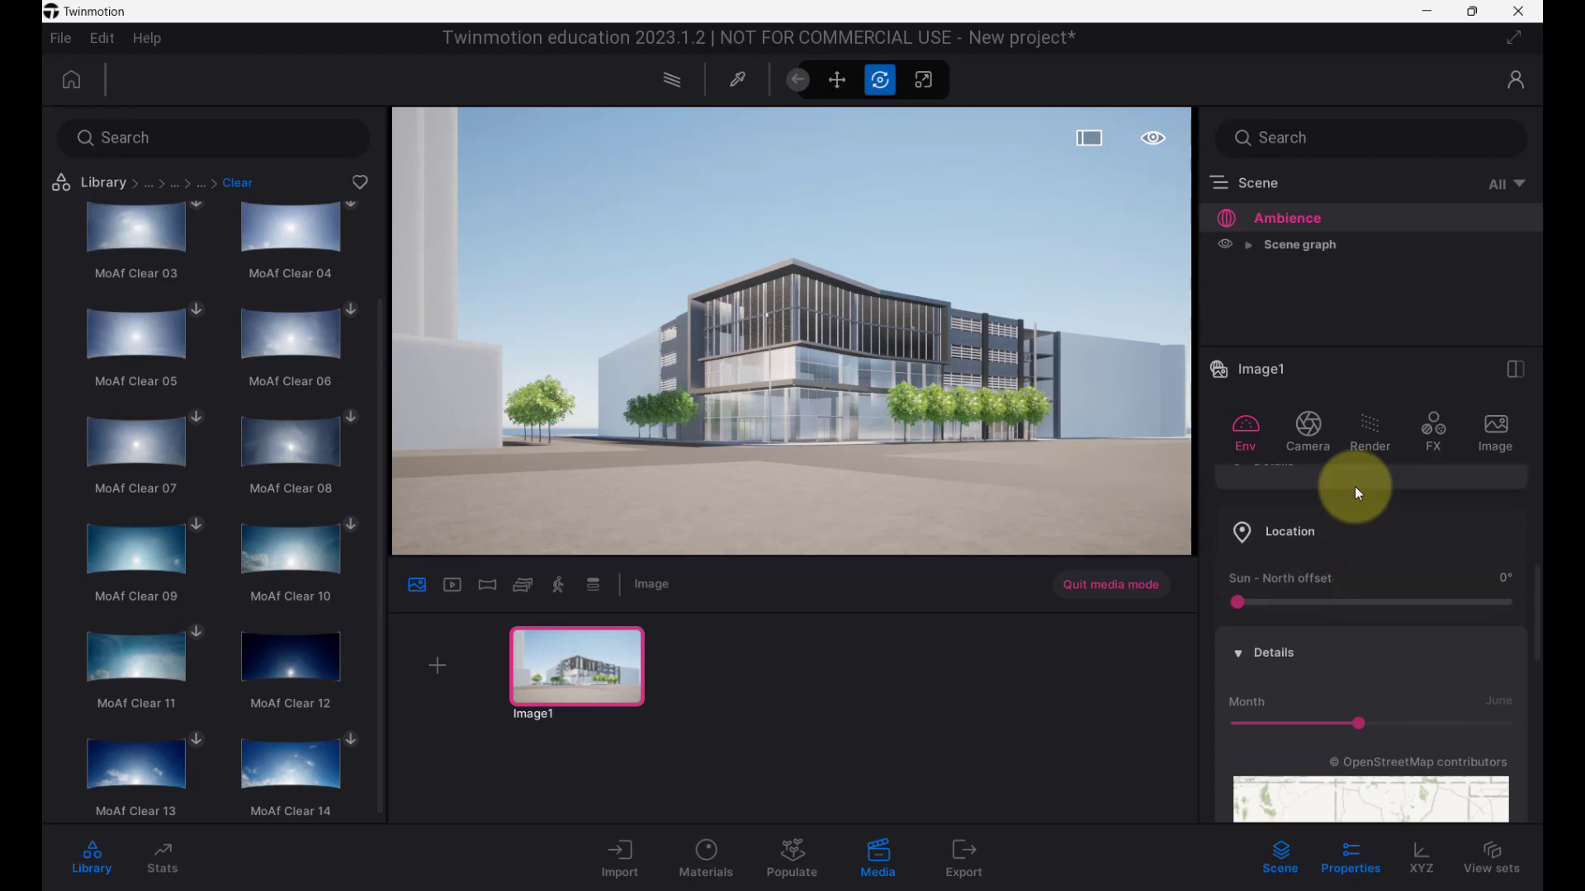
{"action": "scroll", "coordinate": [1355, 492], "scroll_direction": "up", "scroll_amount": 3}
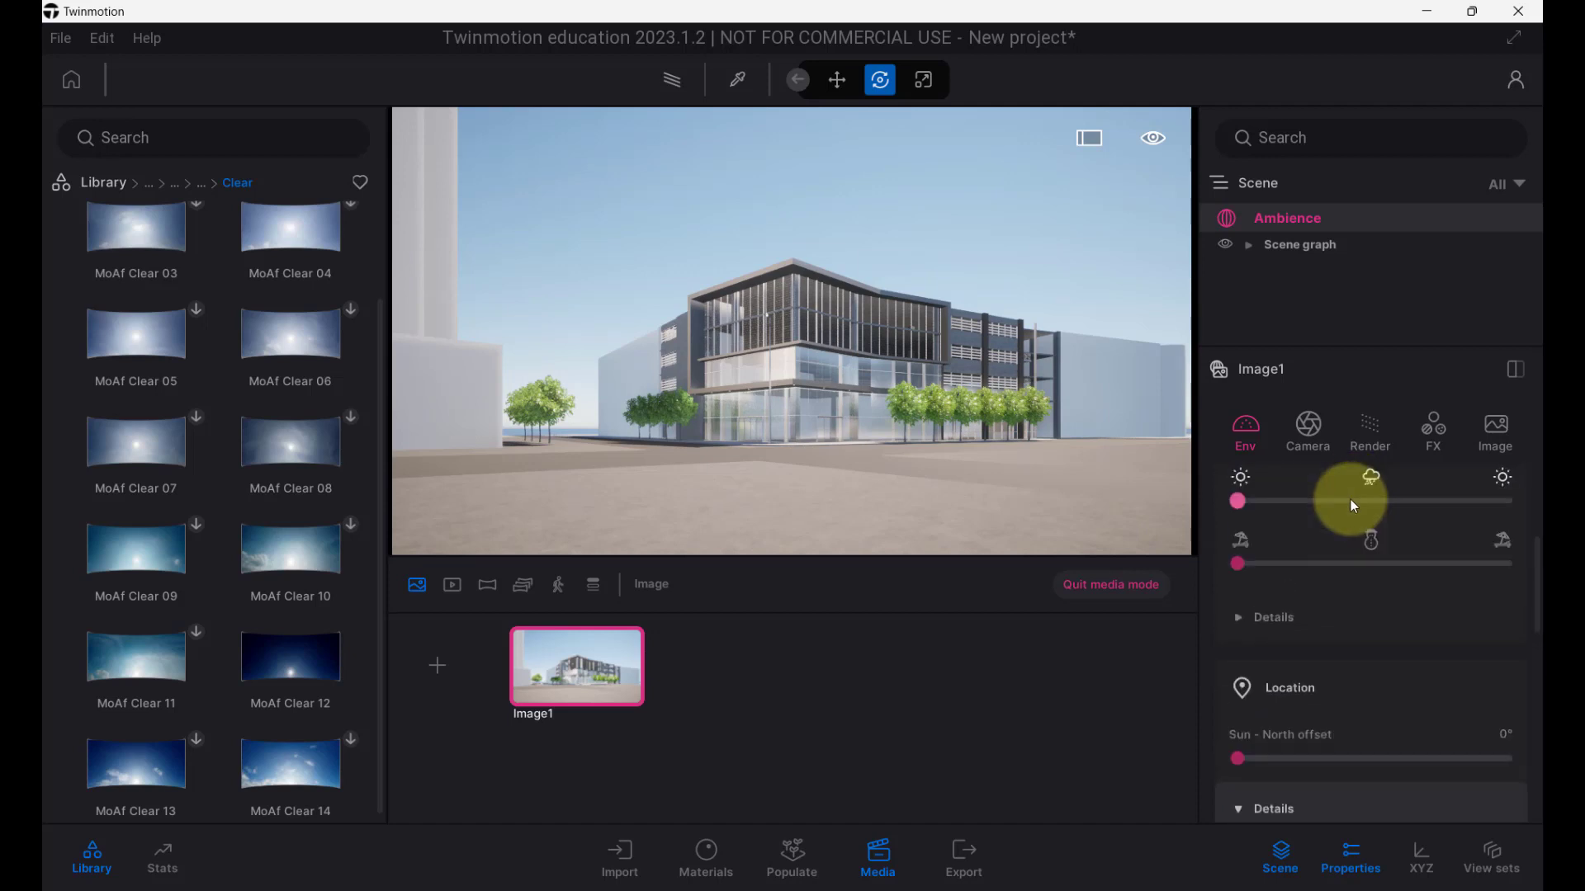
{"action": "scroll", "coordinate": [1351, 499], "scroll_direction": "up", "scroll_amount": 1}
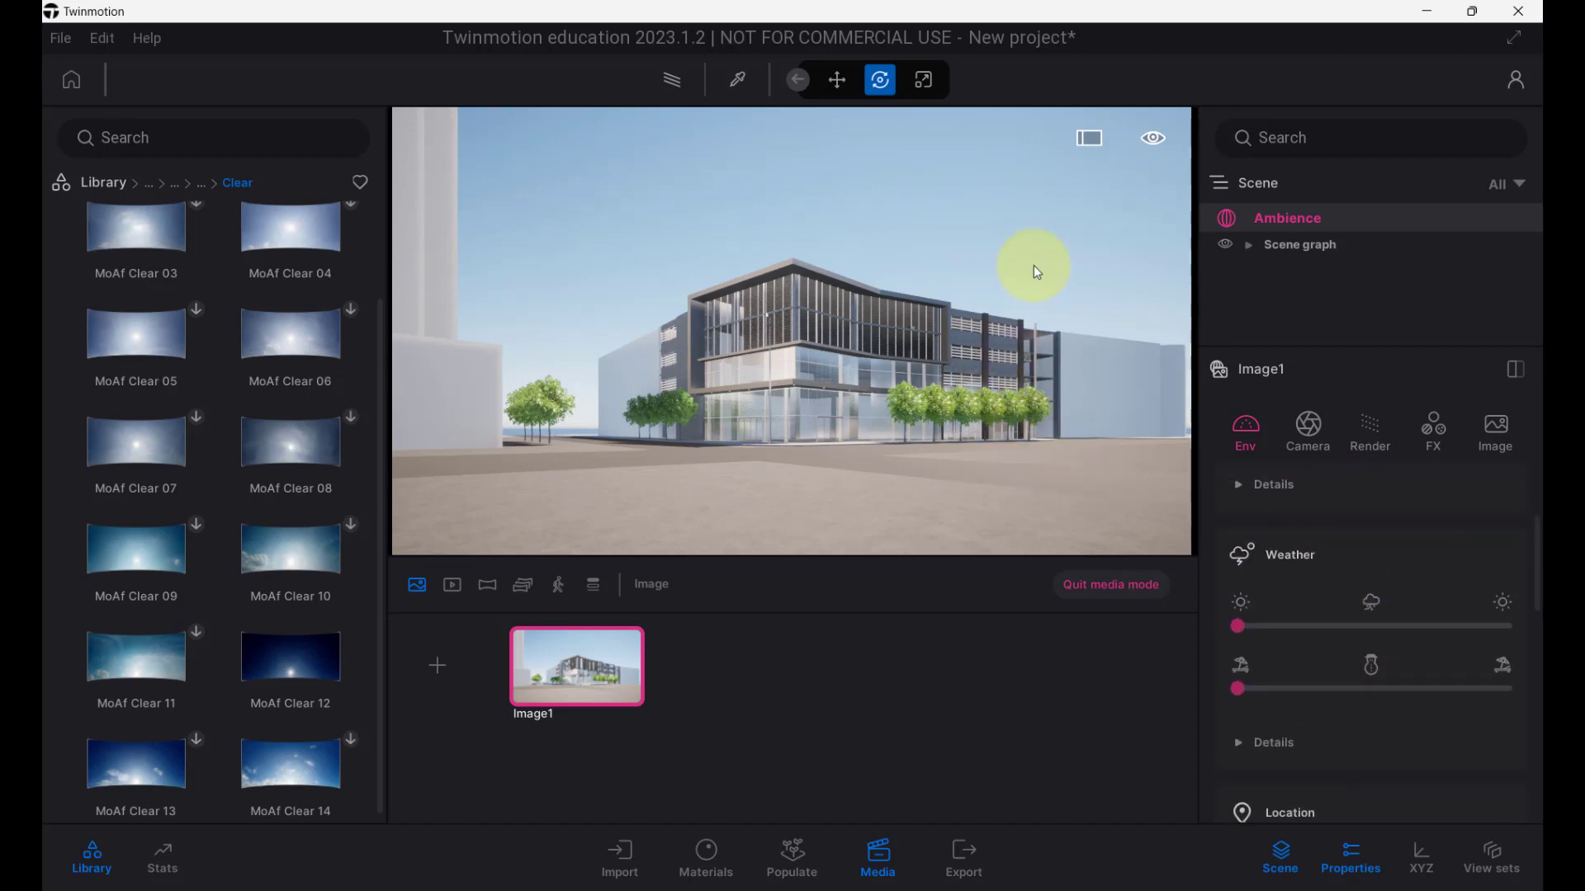
Set Image1's time of day to 08:21 with the streets and context buildings around the site in view.
{"action": "middle_click_drag", "start_coordinate": [1033, 265], "coordinate": [1033, 266]}
{"action": "scroll", "coordinate": [1034, 266], "scroll_direction": "down", "scroll_amount": 3}
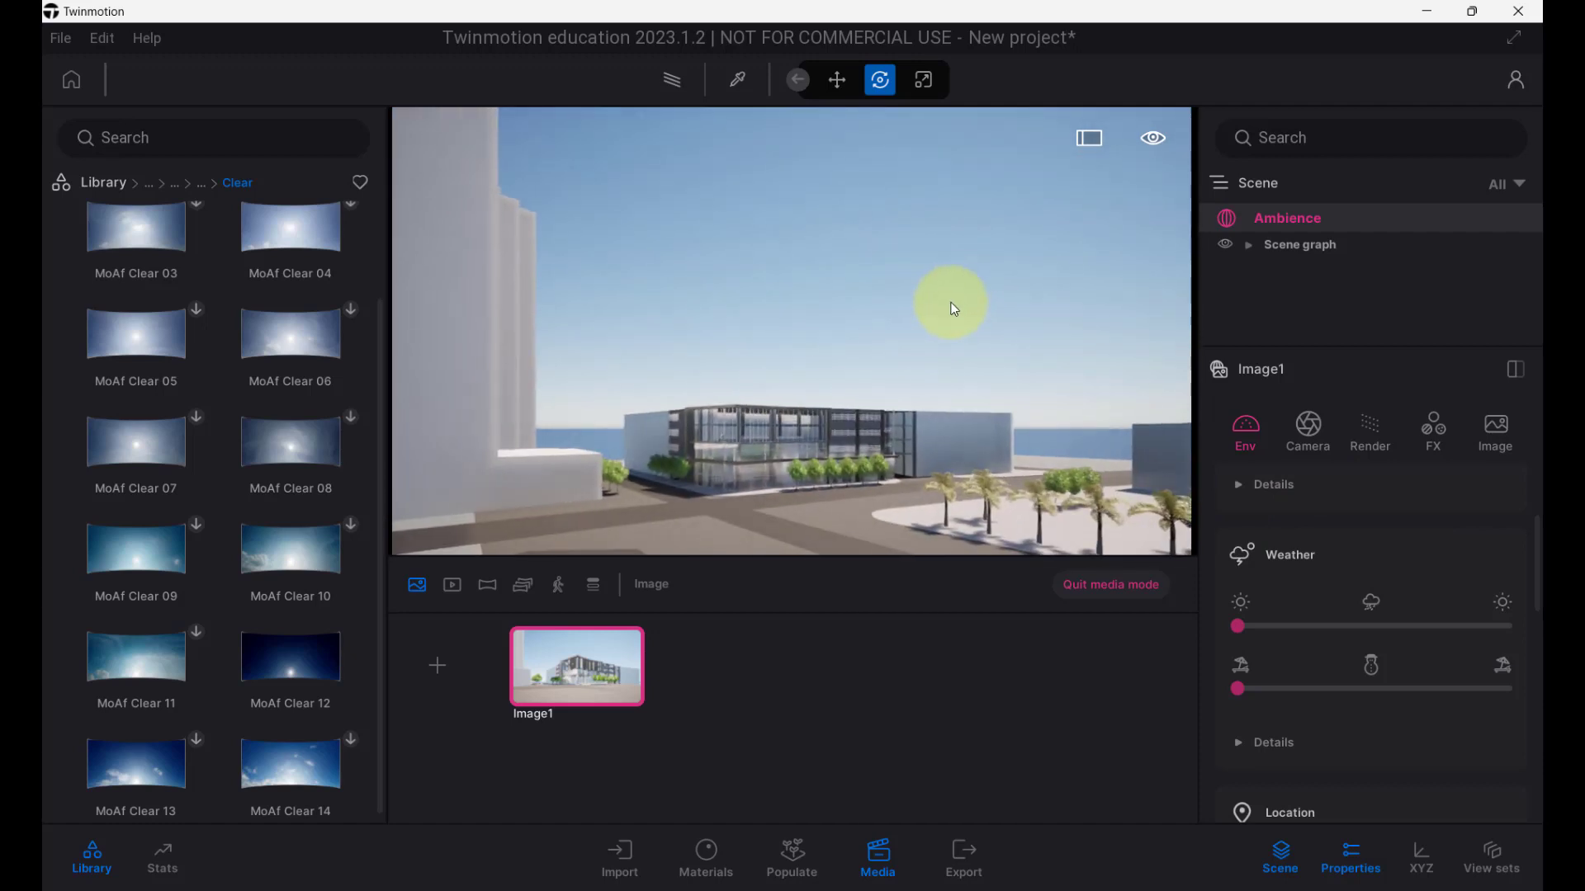
{"action": "right_click_drag", "start_coordinate": [949, 314], "coordinate": [957, 314]}
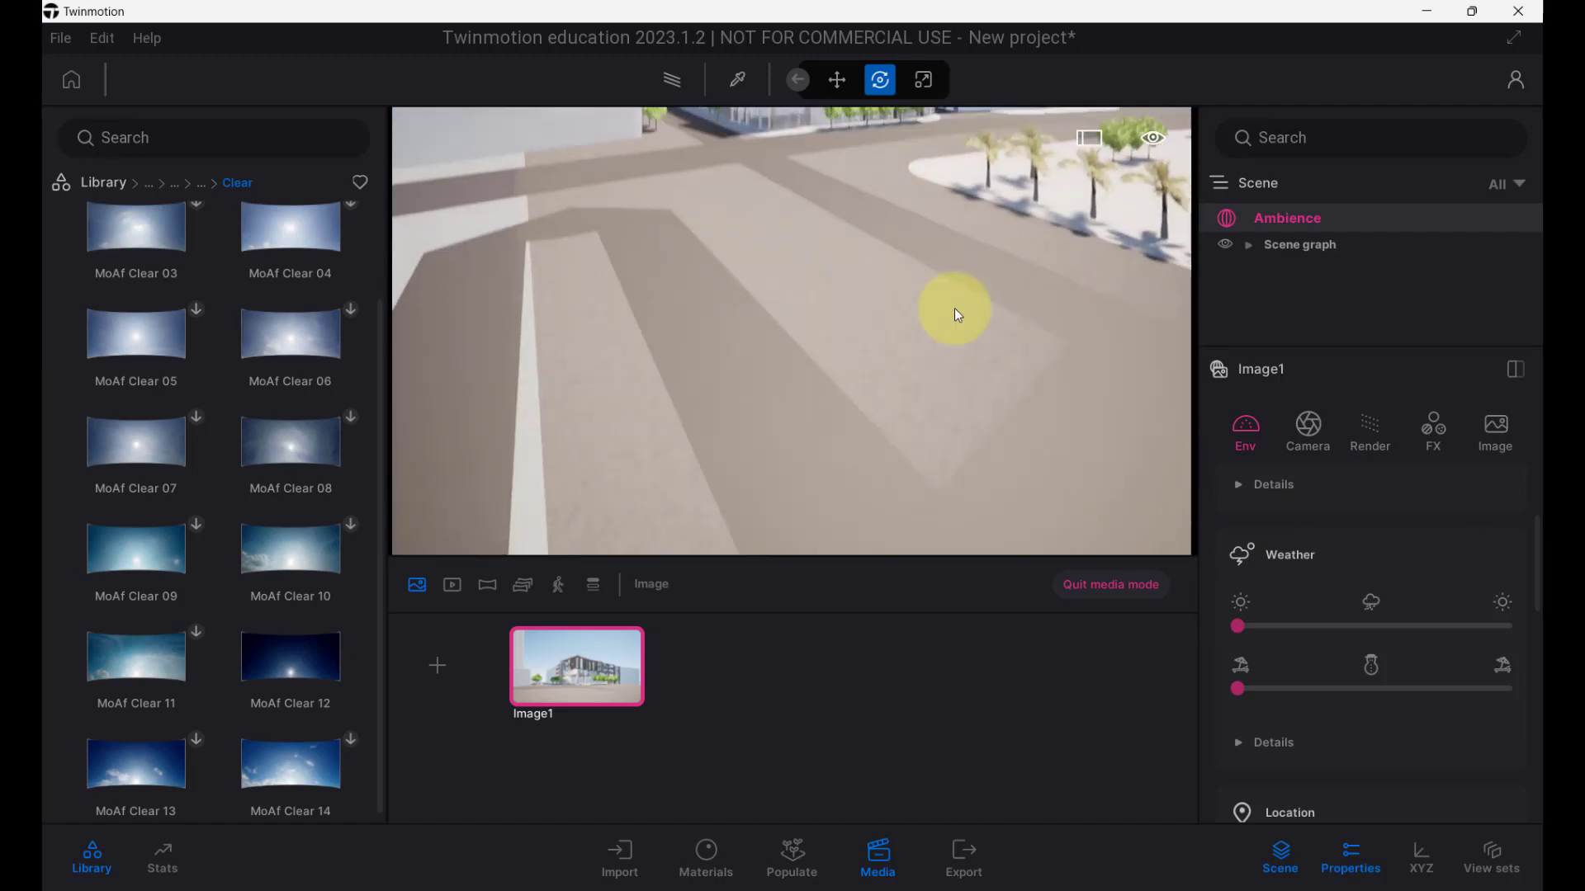
{"action": "scroll", "coordinate": [958, 314], "scroll_direction": "down", "scroll_amount": 3}
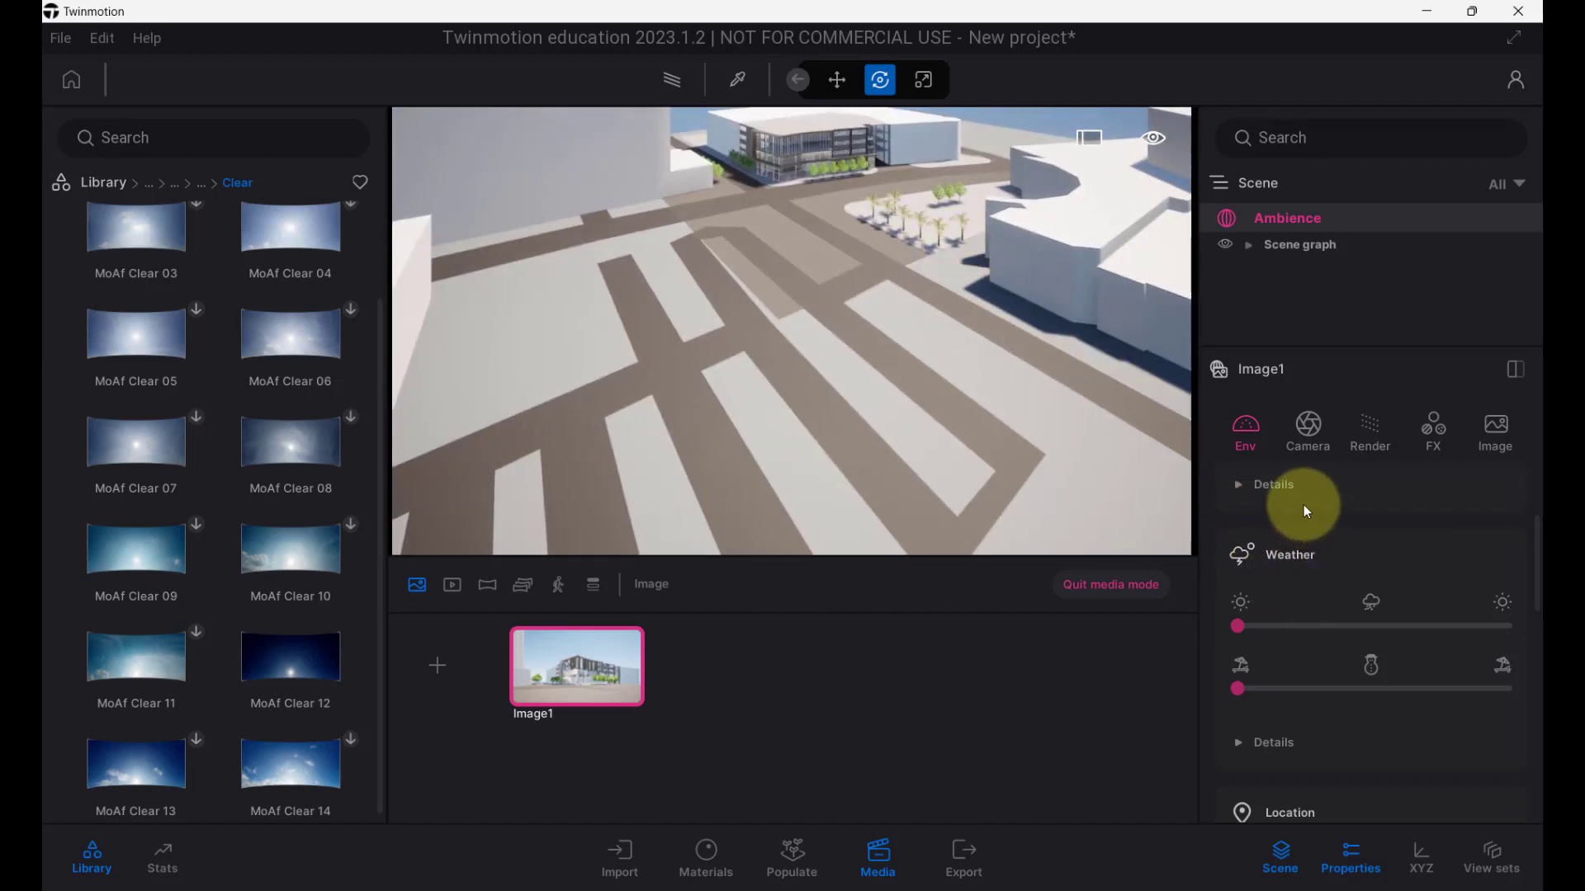
{"action": "scroll", "coordinate": [1366, 569], "scroll_direction": "up", "scroll_amount": 5}
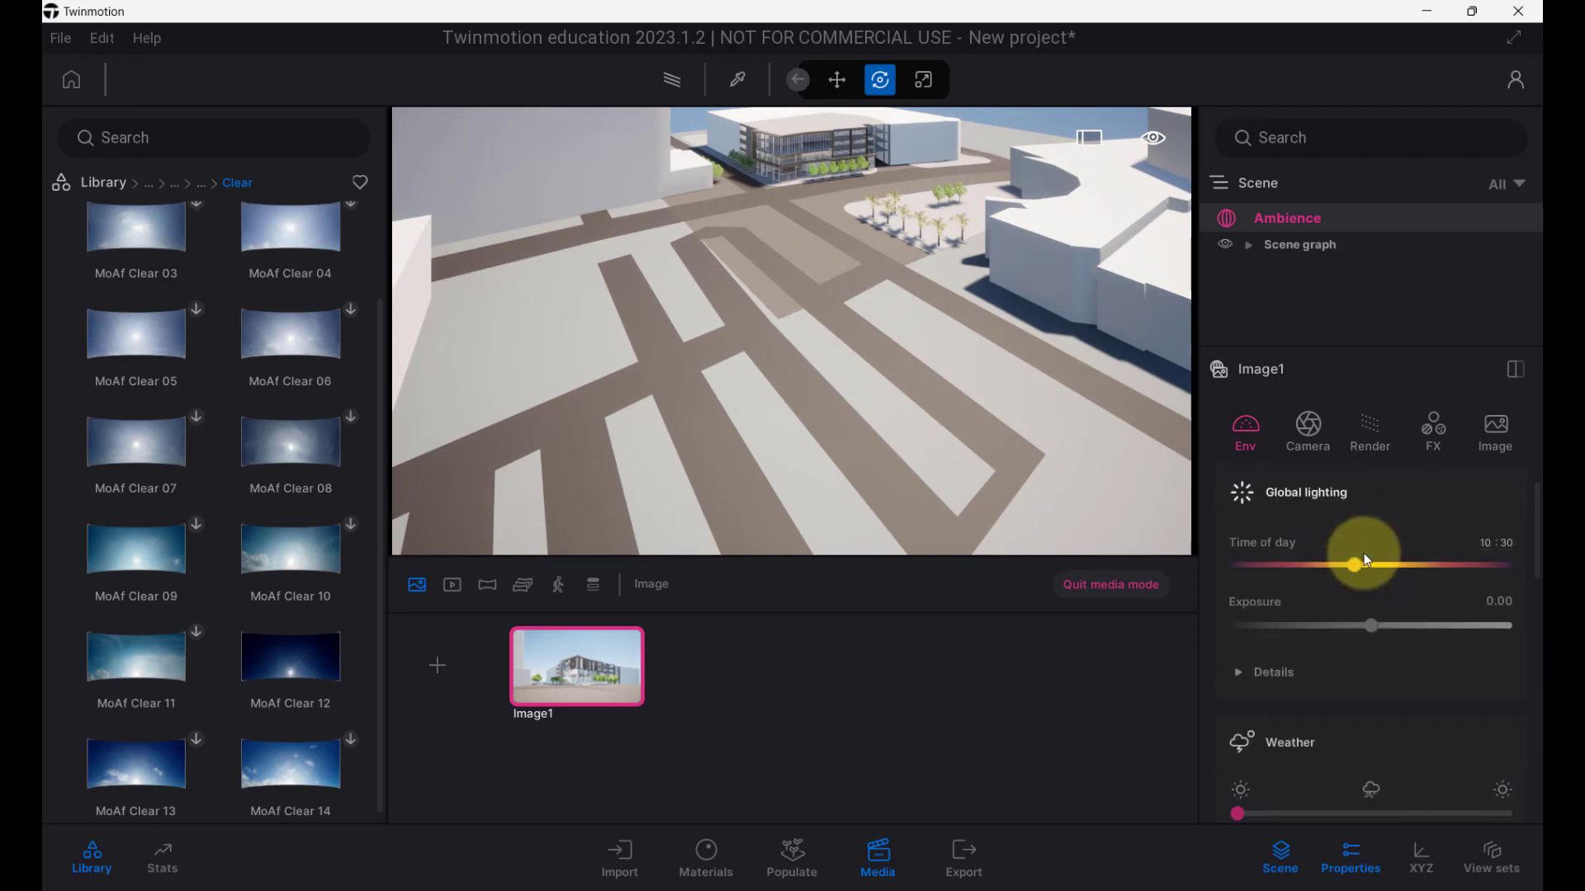
{"action": "mouse_move", "coordinate": [1357, 577]}
{"action": "left_mouse_down"}
{"action": "mouse_move", "coordinate": [1299, 579]}
{"action": "mouse_move", "coordinate": [1358, 526]}
{"action": "mouse_move", "coordinate": [1309, 580]}
{"action": "mouse_move", "coordinate": [1450, 577]}
{"action": "mouse_move", "coordinate": [1316, 574]}
{"action": "mouse_move", "coordinate": [1337, 576]}
{"action": "left_mouse_up"}
{"action": "scroll", "coordinate": [1347, 553], "scroll_direction": "down", "scroll_amount": 3}
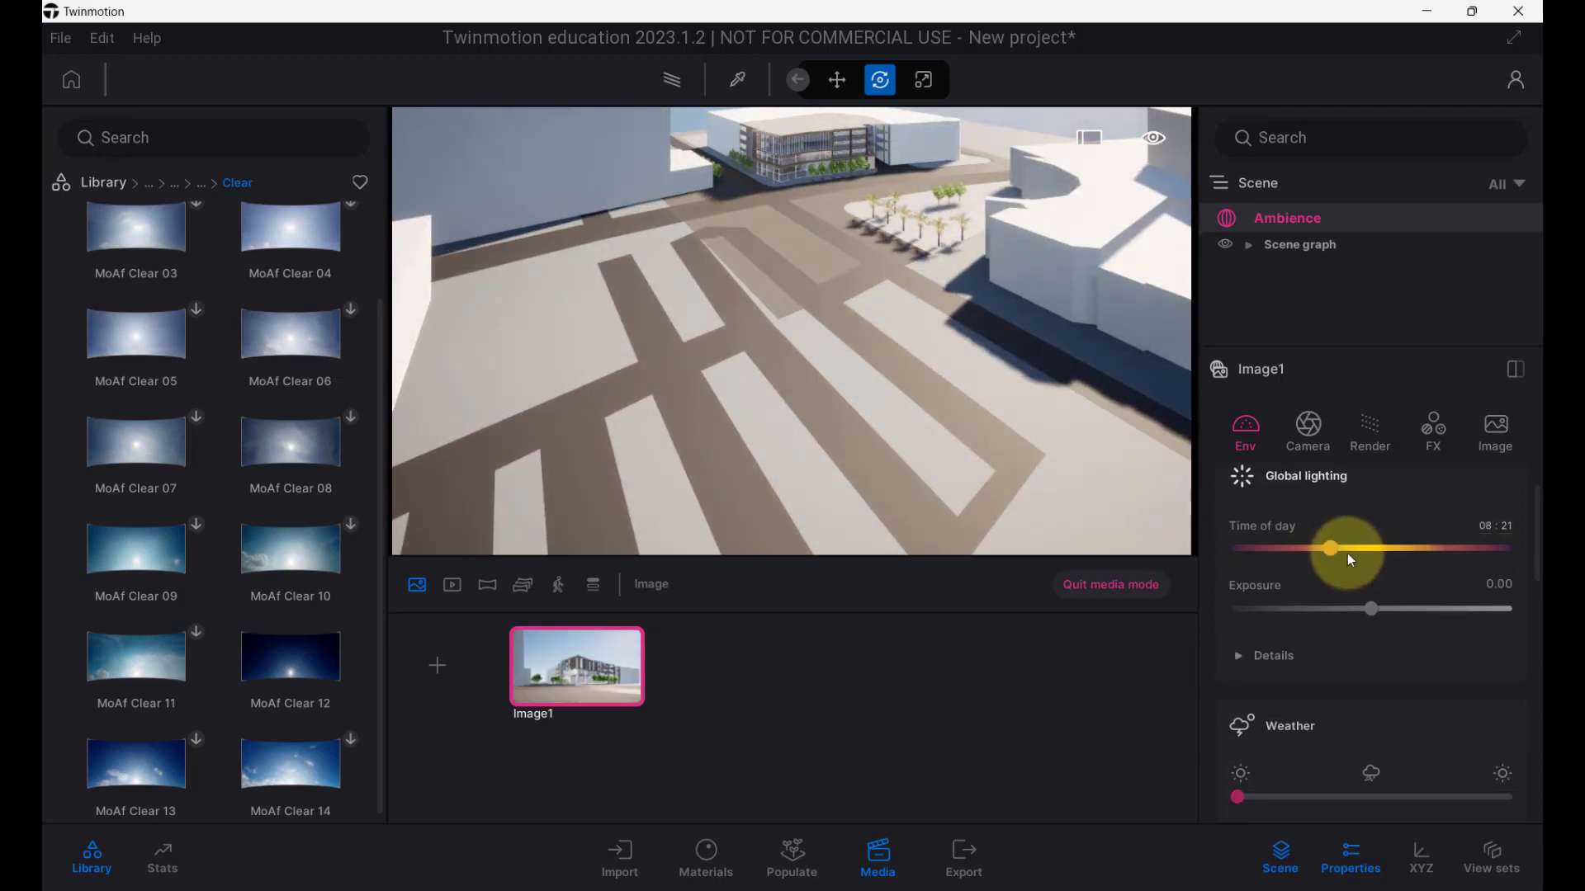
Enable the HDRI environment for Image1 and view its lighting on the site from near street level.
{"action": "scroll", "coordinate": [1350, 544], "scroll_direction": "down", "scroll_amount": 5}
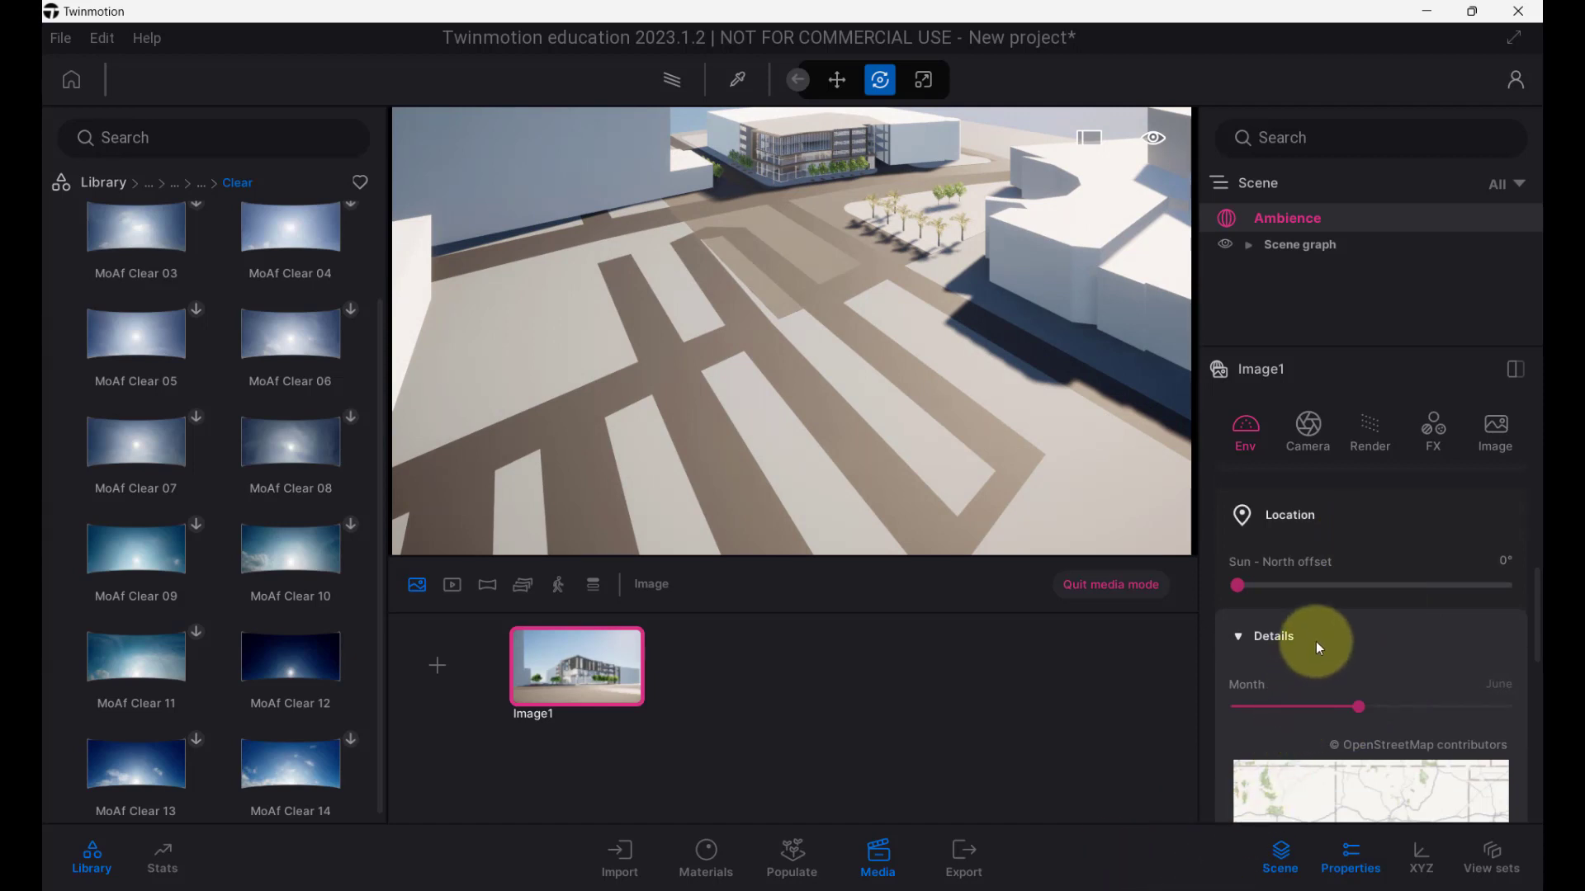
{"action": "scroll", "coordinate": [1316, 641], "scroll_direction": "down", "scroll_amount": 1}
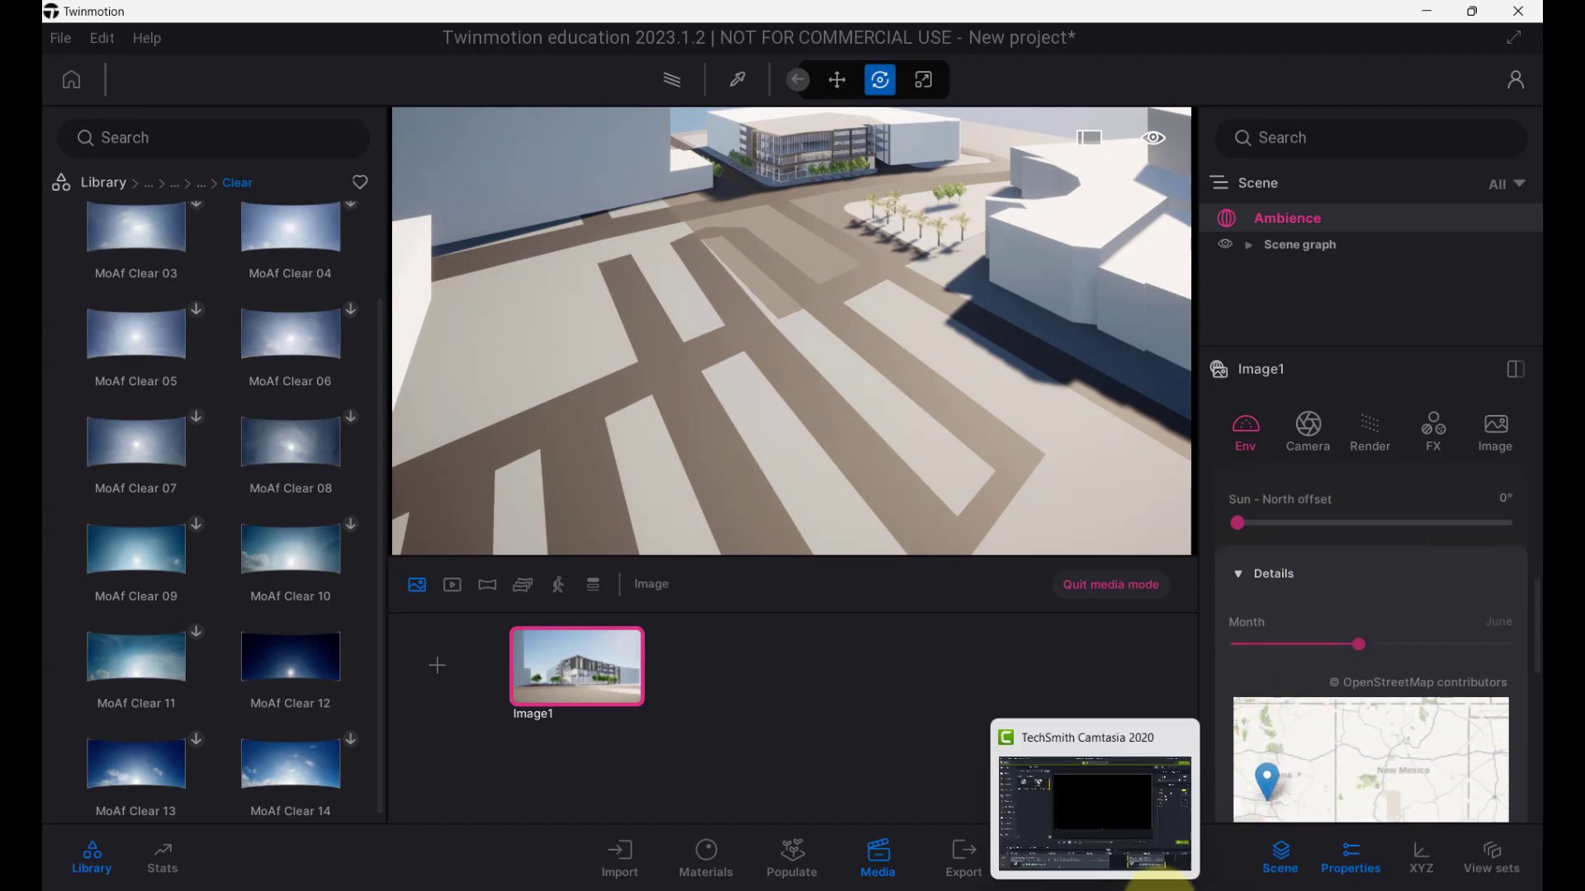
{"action": "left_click", "coordinate": [1158, 885]}
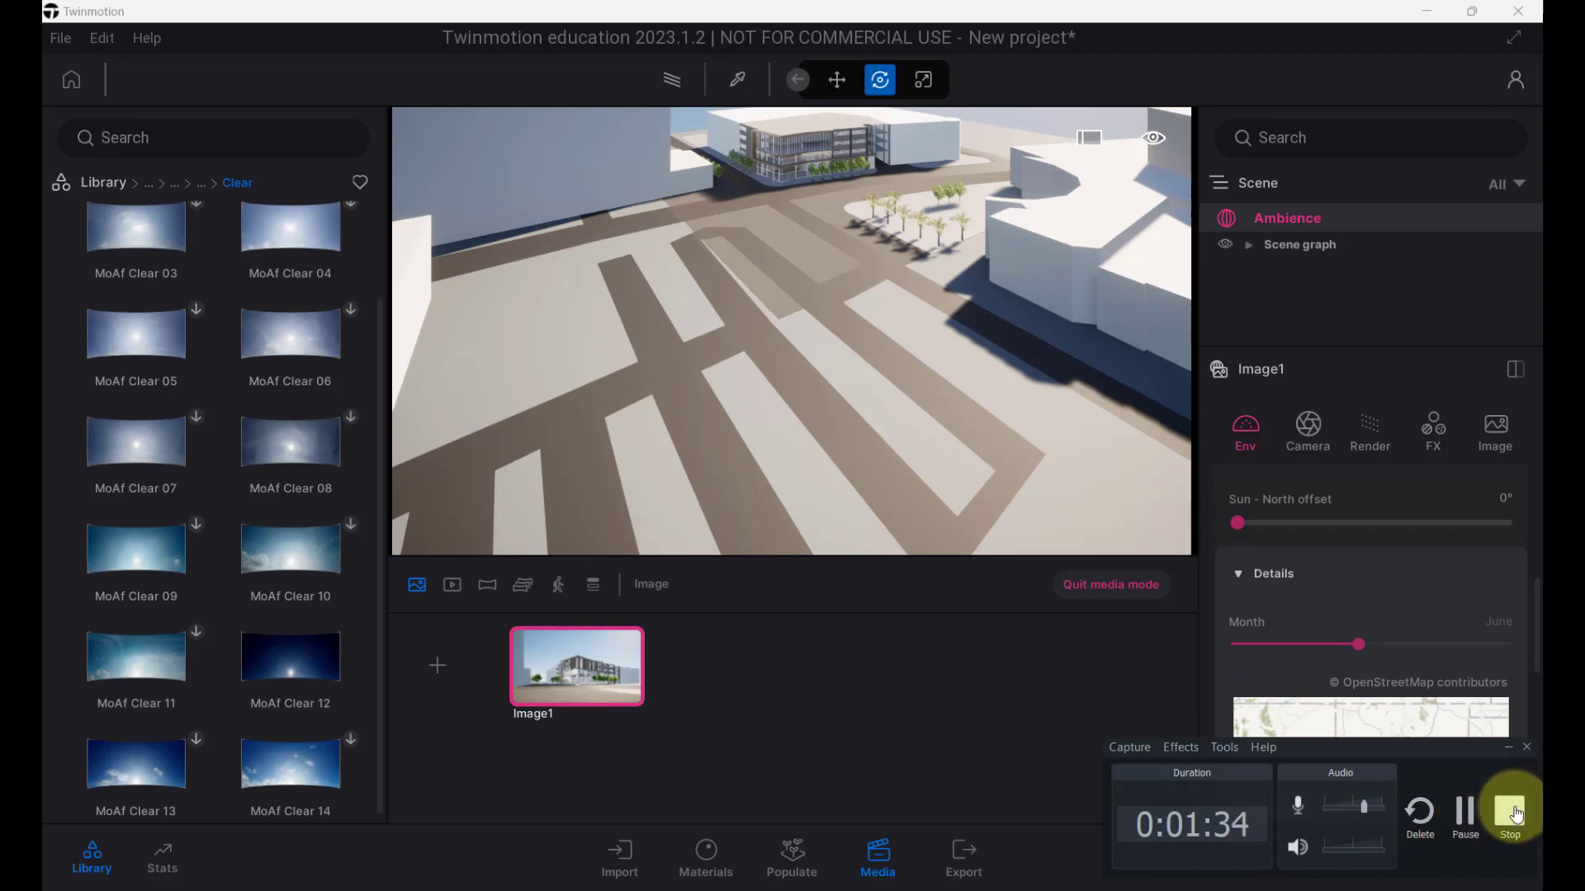
{"action": "left_click", "coordinate": [1237, 573]}
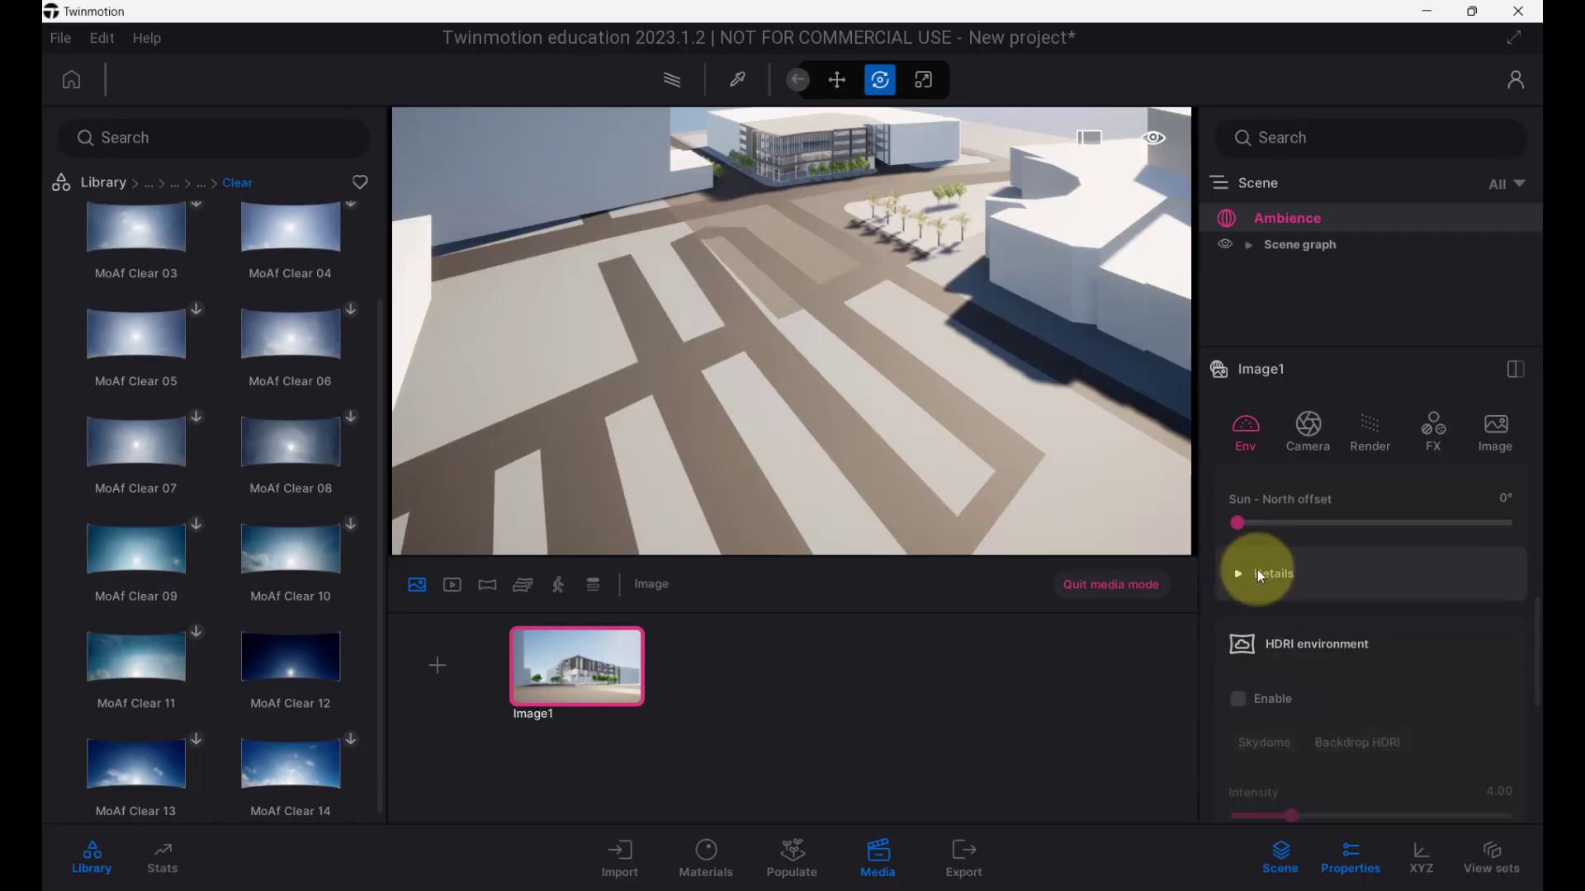
{"action": "scroll", "coordinate": [1307, 590], "scroll_direction": "down", "scroll_amount": 1}
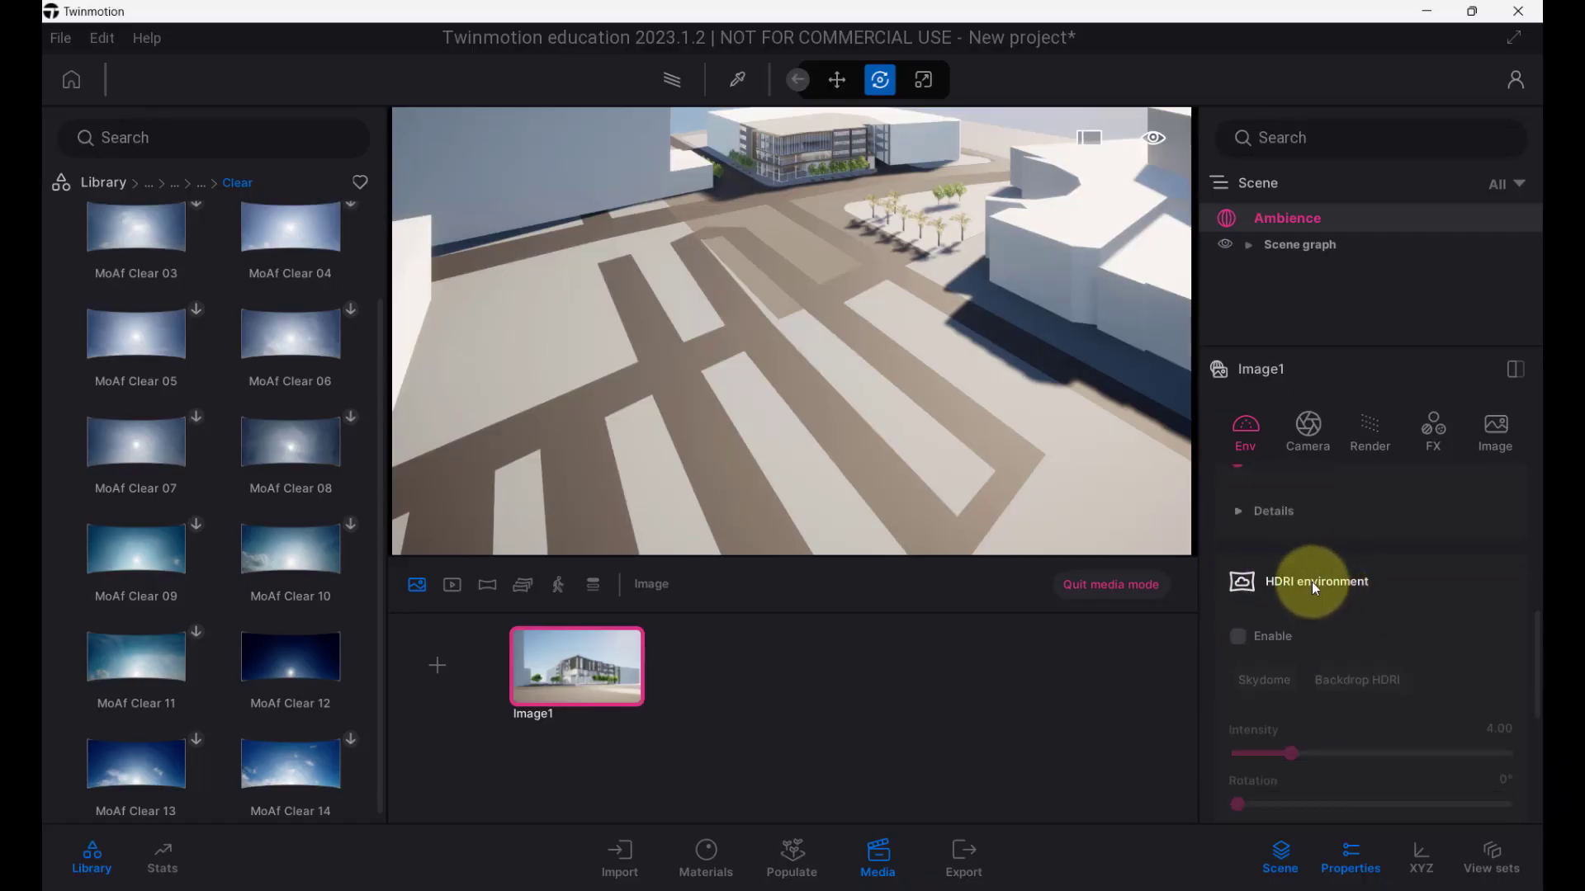
{"action": "left_click", "coordinate": [1240, 637]}
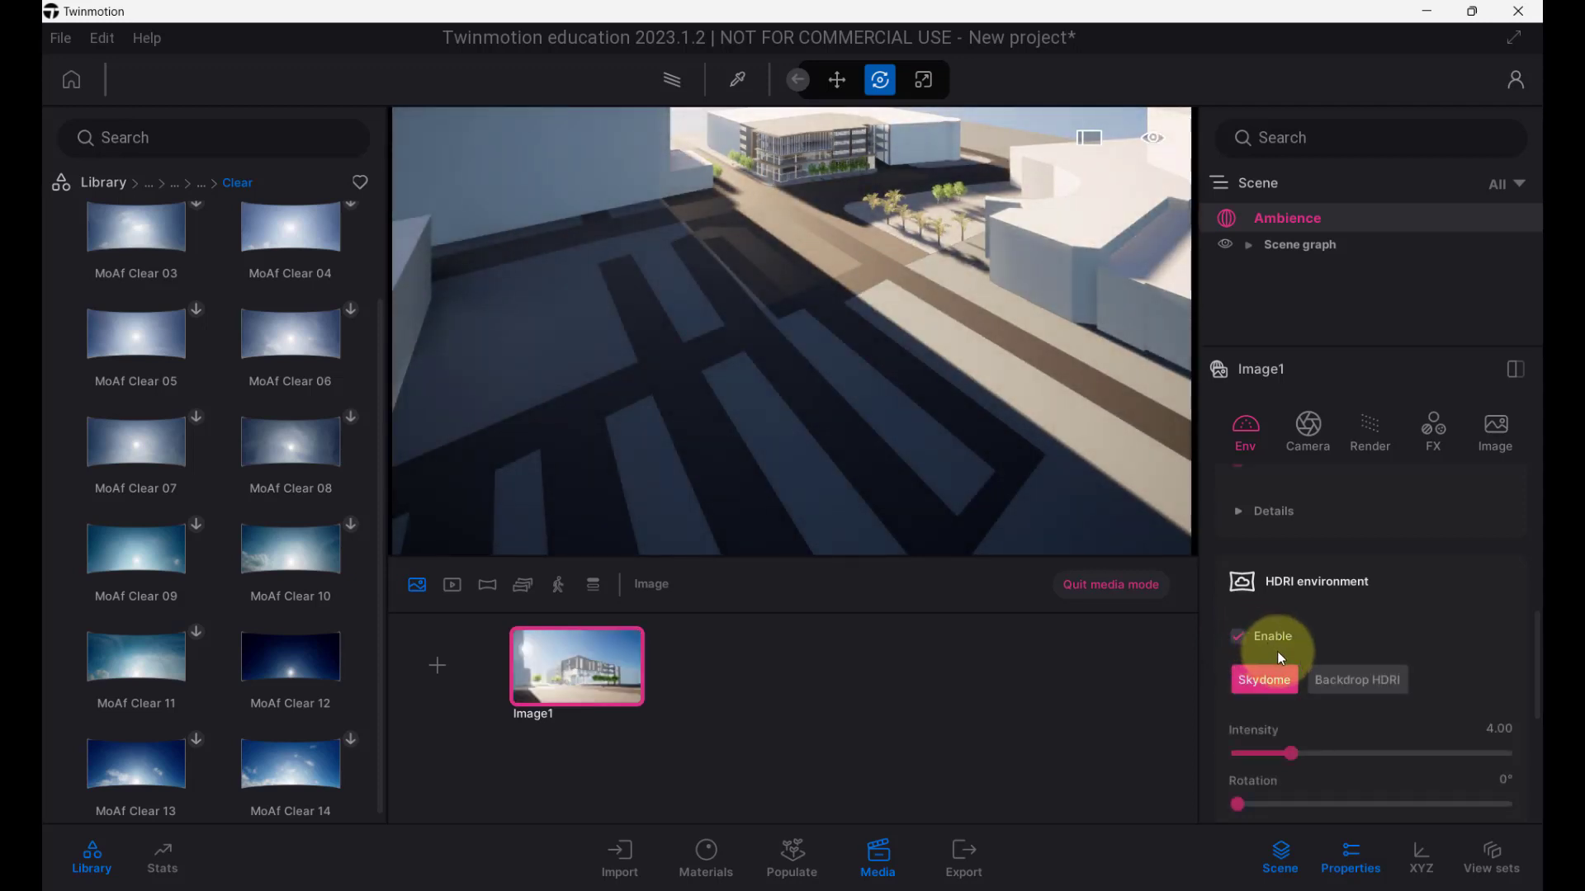
{"action": "middle_click_drag", "start_coordinate": [1004, 439], "coordinate": [999, 431]}
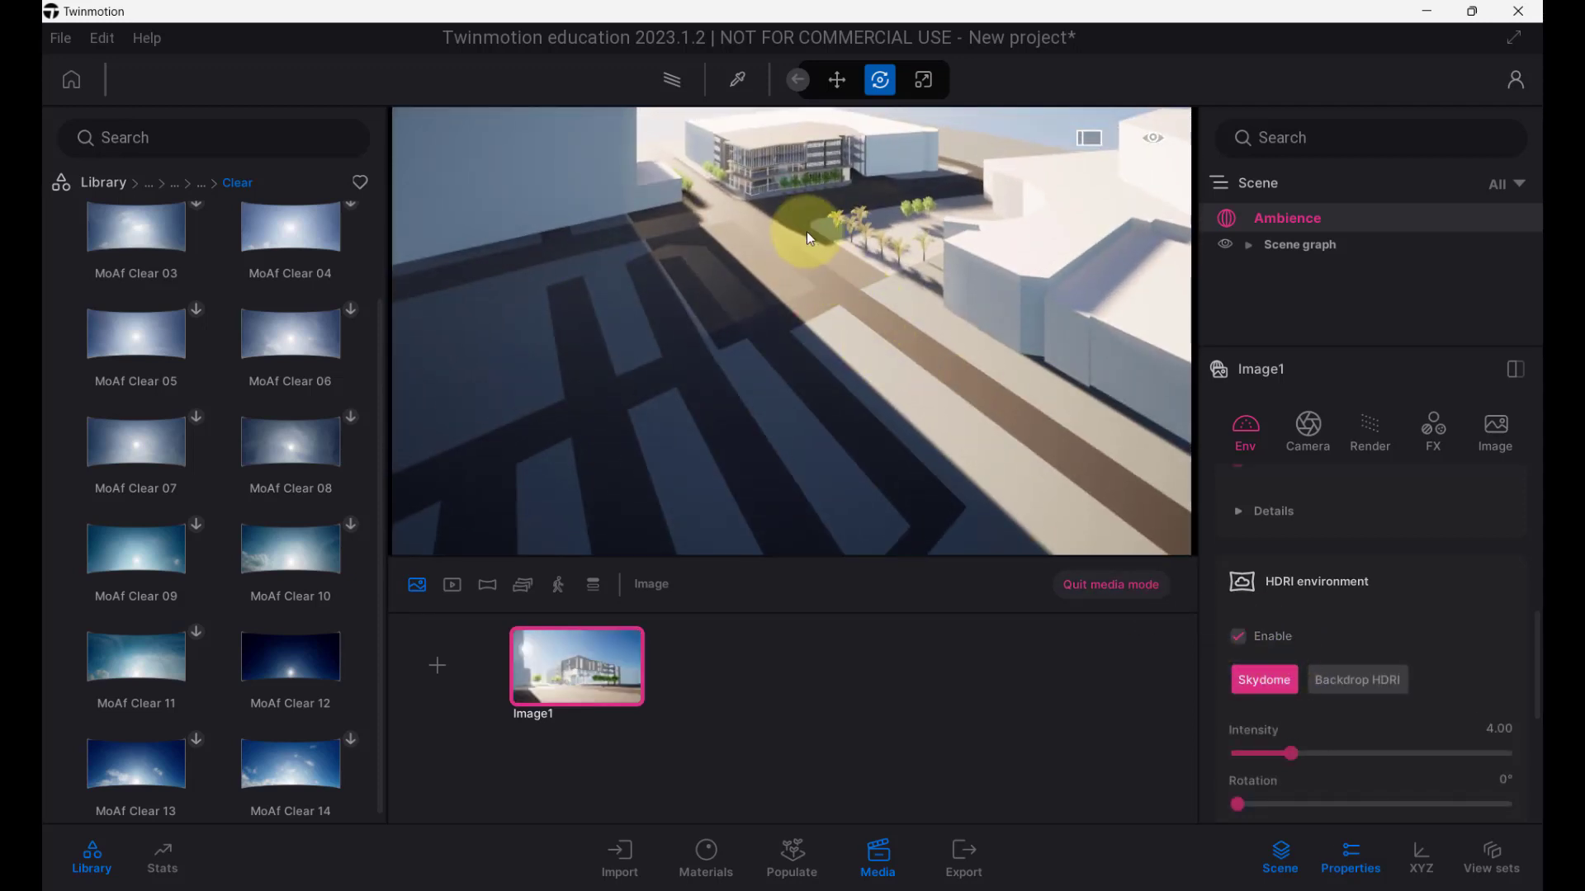
{"action": "middle_click_drag", "start_coordinate": [805, 231], "coordinate": [1026, 424], "text": "shift"}
{"action": "scroll", "coordinate": [1448, 664], "scroll_direction": "down", "scroll_amount": 2}
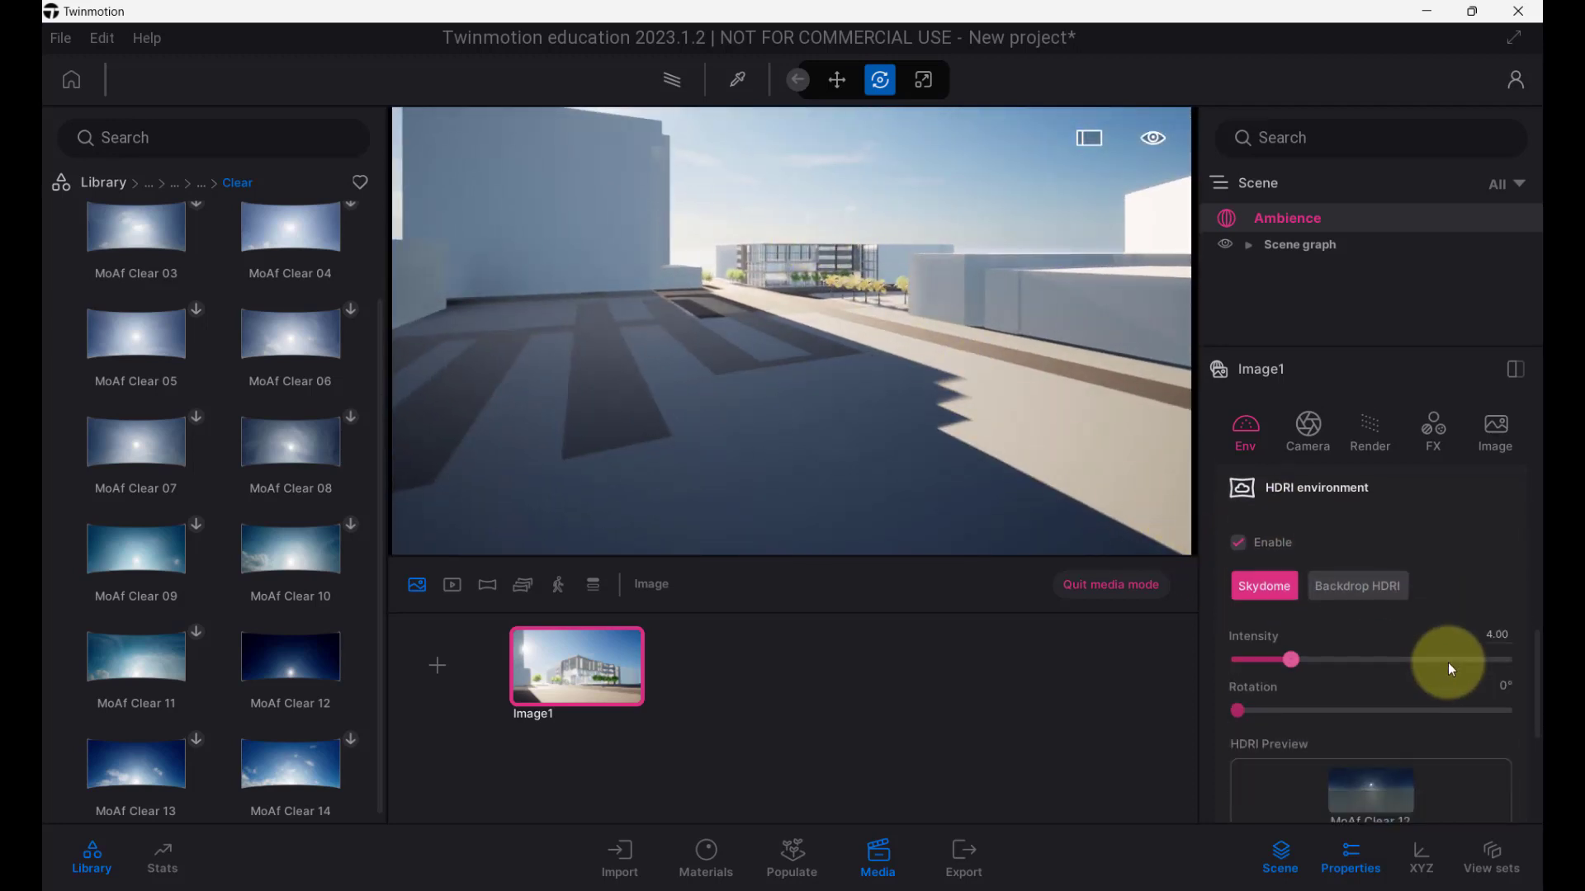
Browse the clear morning and afternoon HDRI skies in the library and compare the previews around MoAf Clear 12.
{"action": "scroll", "coordinate": [1441, 673], "scroll_direction": "down", "scroll_amount": 2}
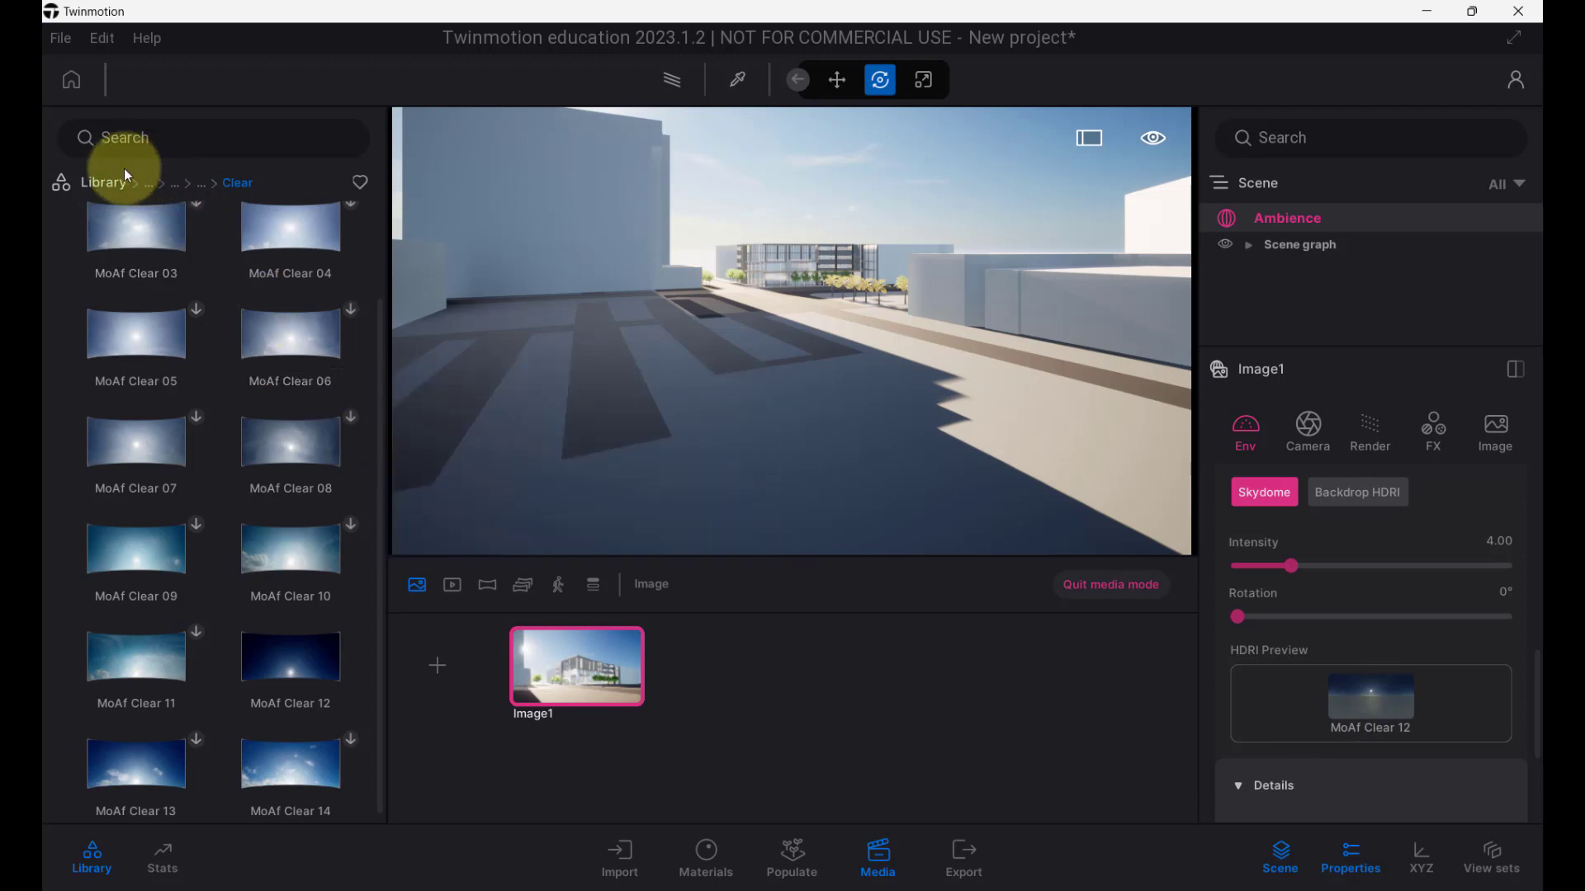
{"action": "left_click", "coordinate": [101, 182]}
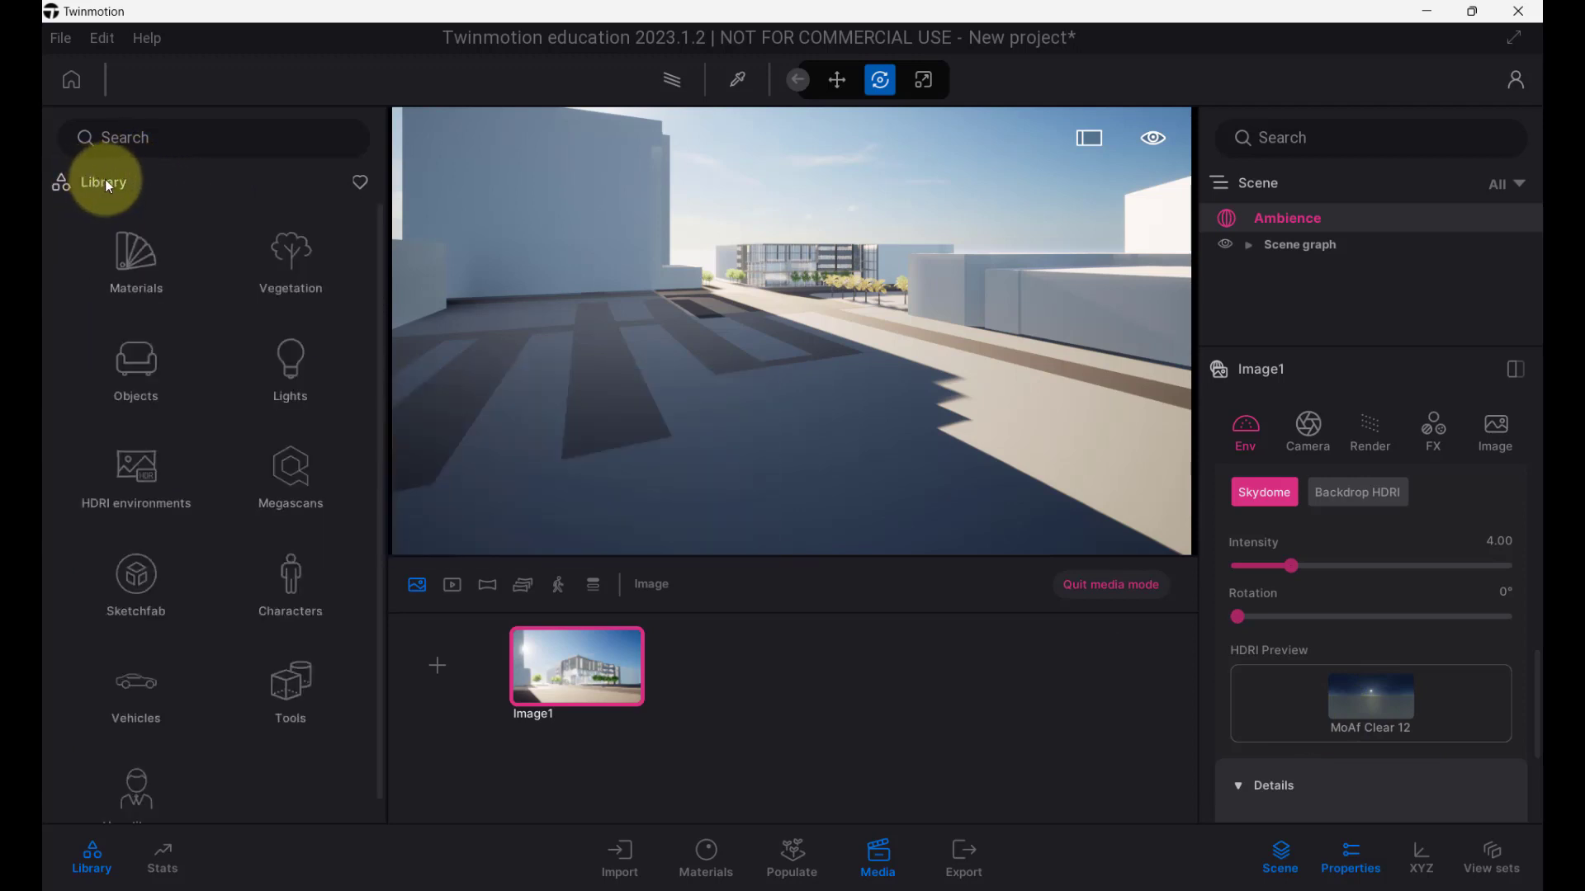
{"action": "left_click", "coordinate": [152, 474]}
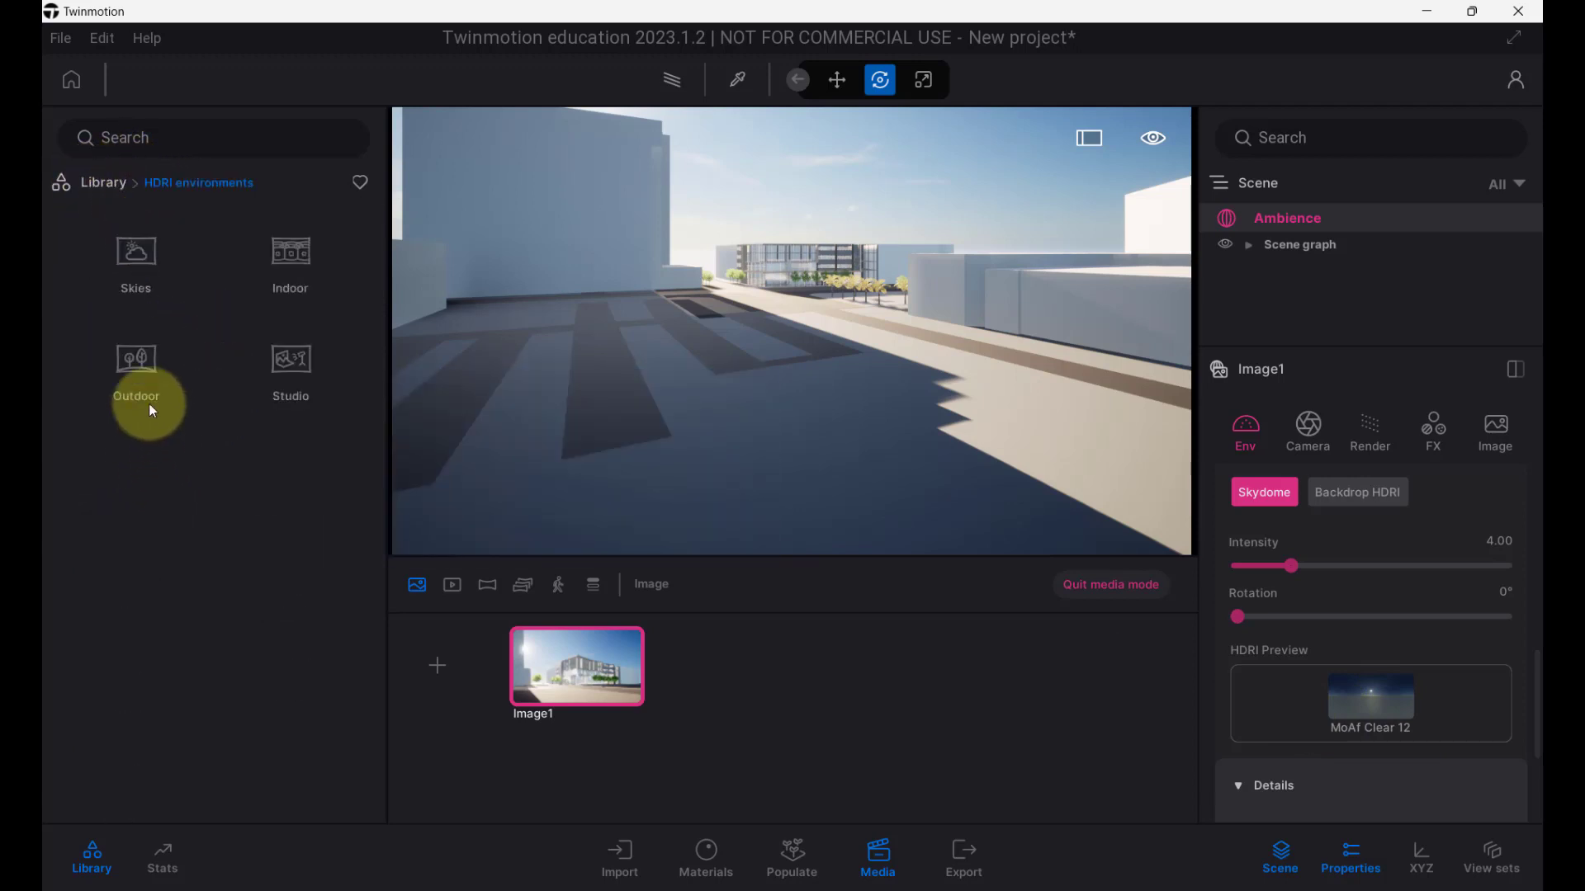
{"action": "left_click", "coordinate": [141, 251]}
{"action": "left_click", "coordinate": [297, 262]}
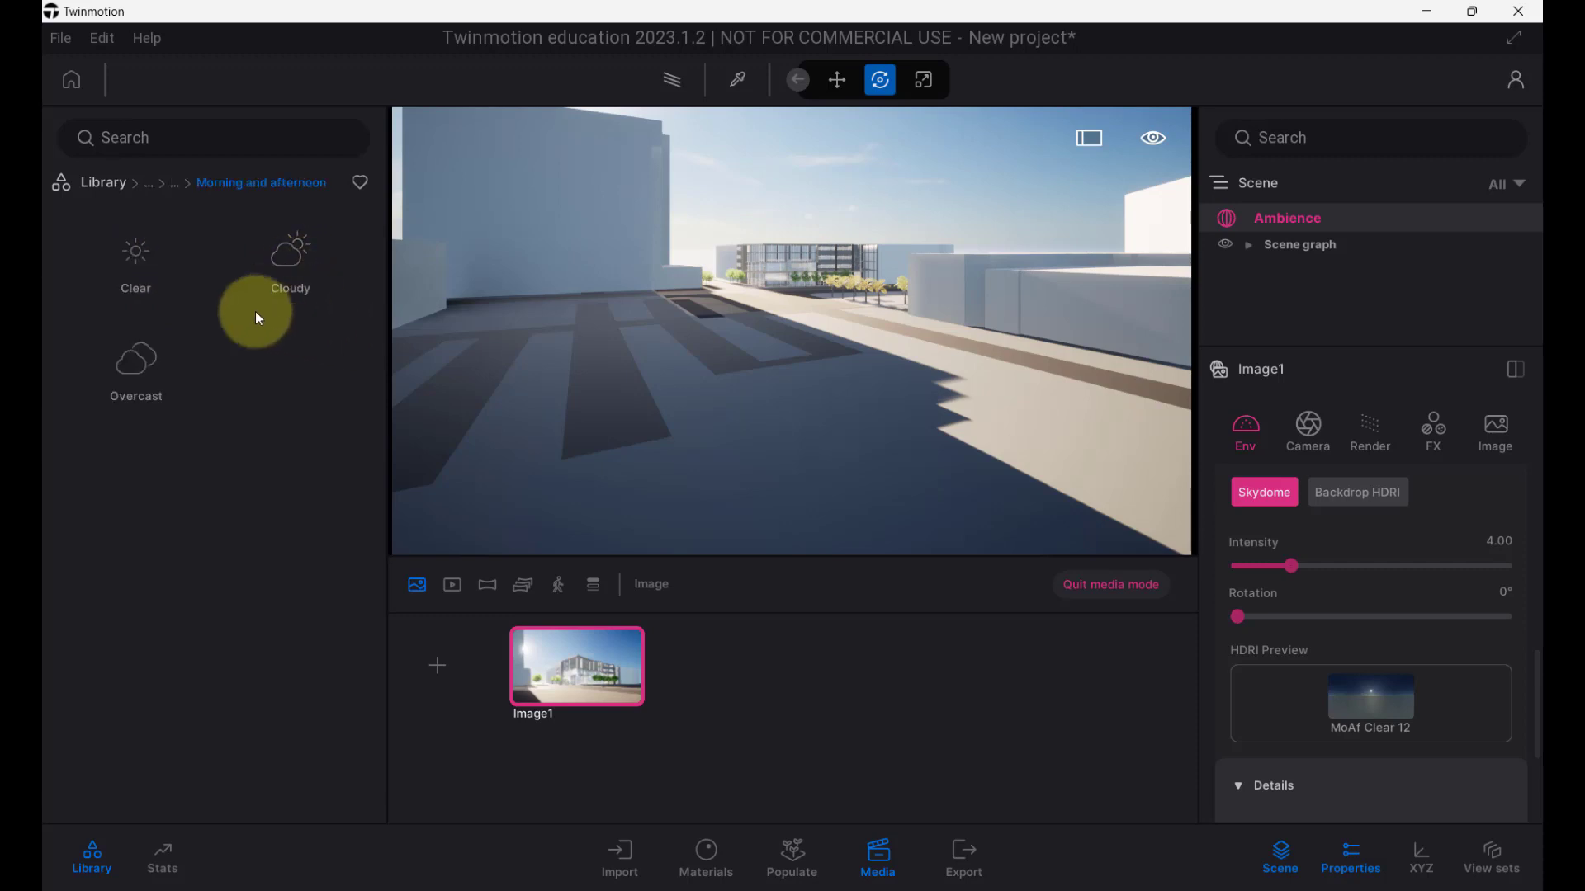
{"action": "left_click", "coordinate": [152, 267]}
{"action": "mouse_move", "coordinate": [299, 774]}
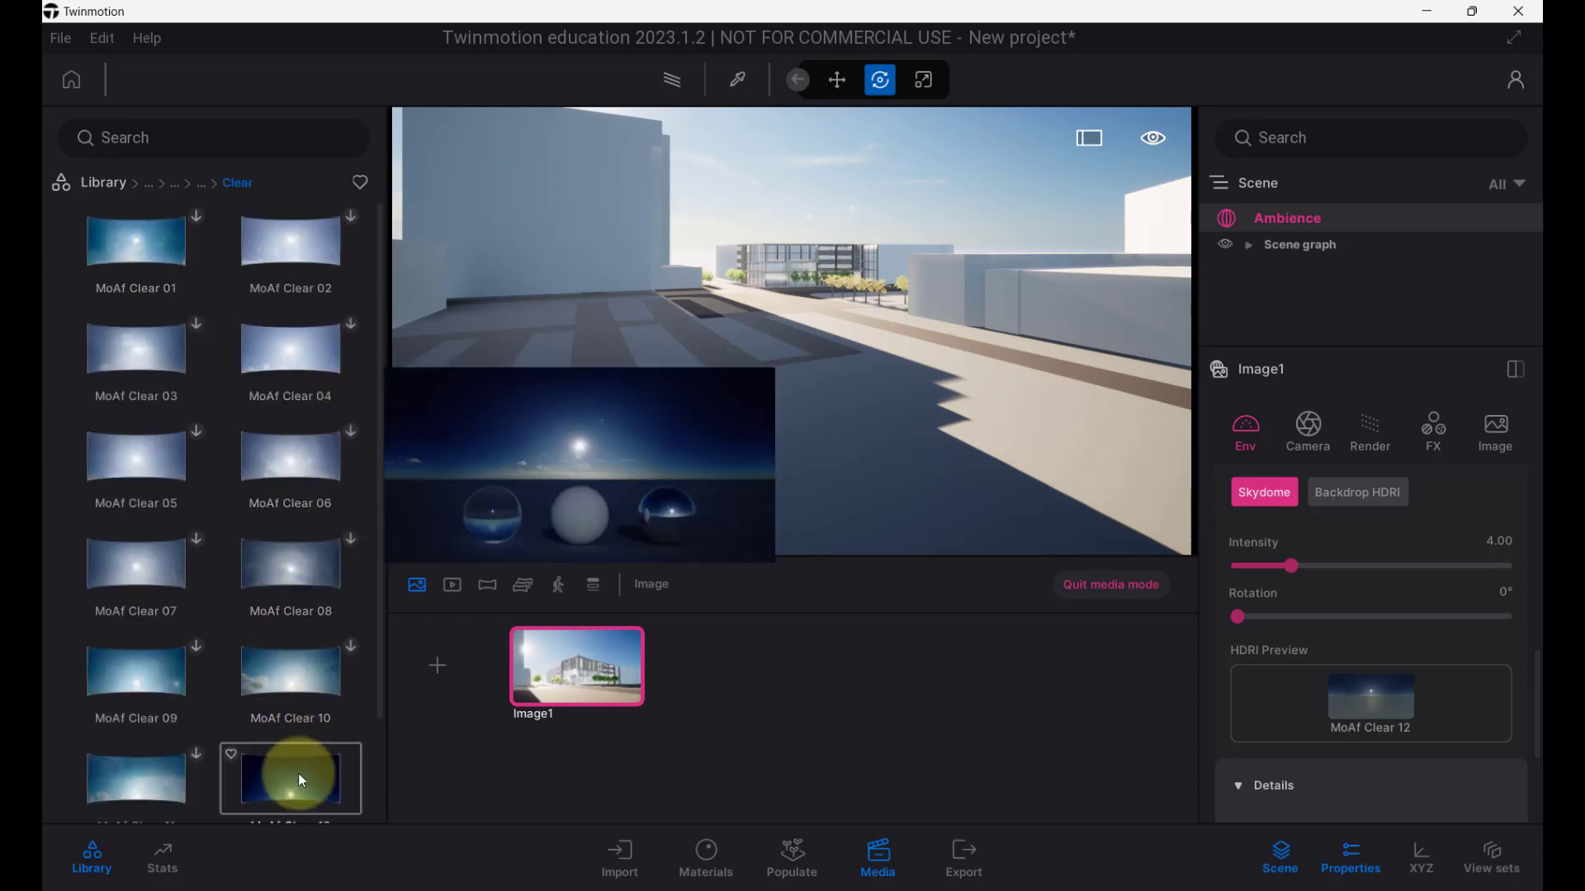
{"action": "scroll", "coordinate": [319, 742], "scroll_direction": "down", "scroll_amount": 1}
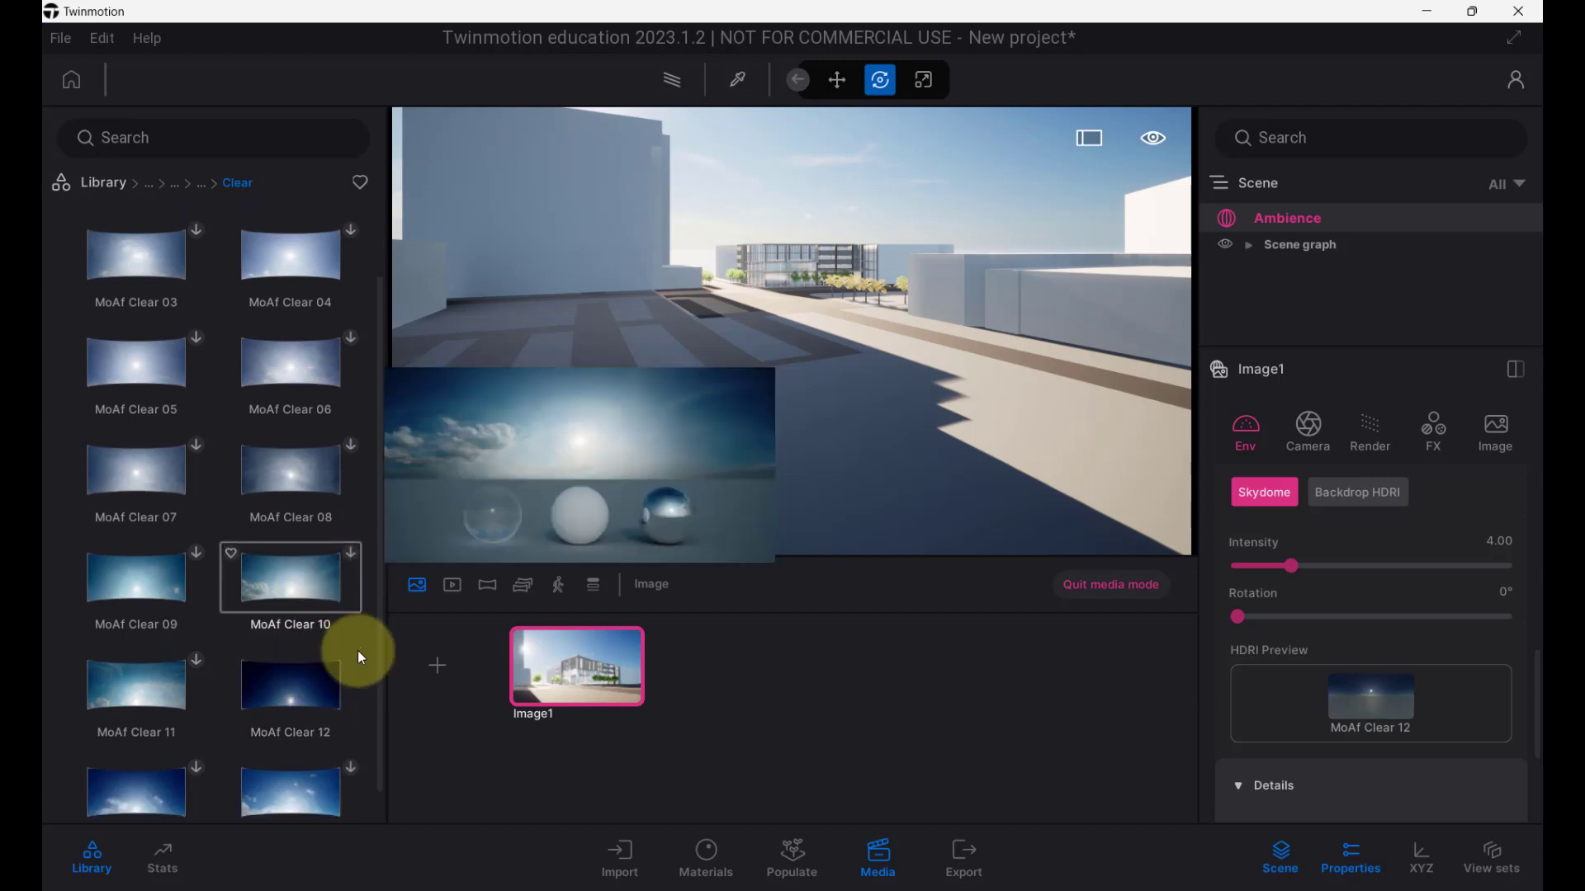
{"action": "scroll", "coordinate": [347, 656], "scroll_direction": "down", "scroll_amount": 1}
{"action": "mouse_move", "coordinate": [344, 724]}
{"action": "mouse_move", "coordinate": [318, 701]}
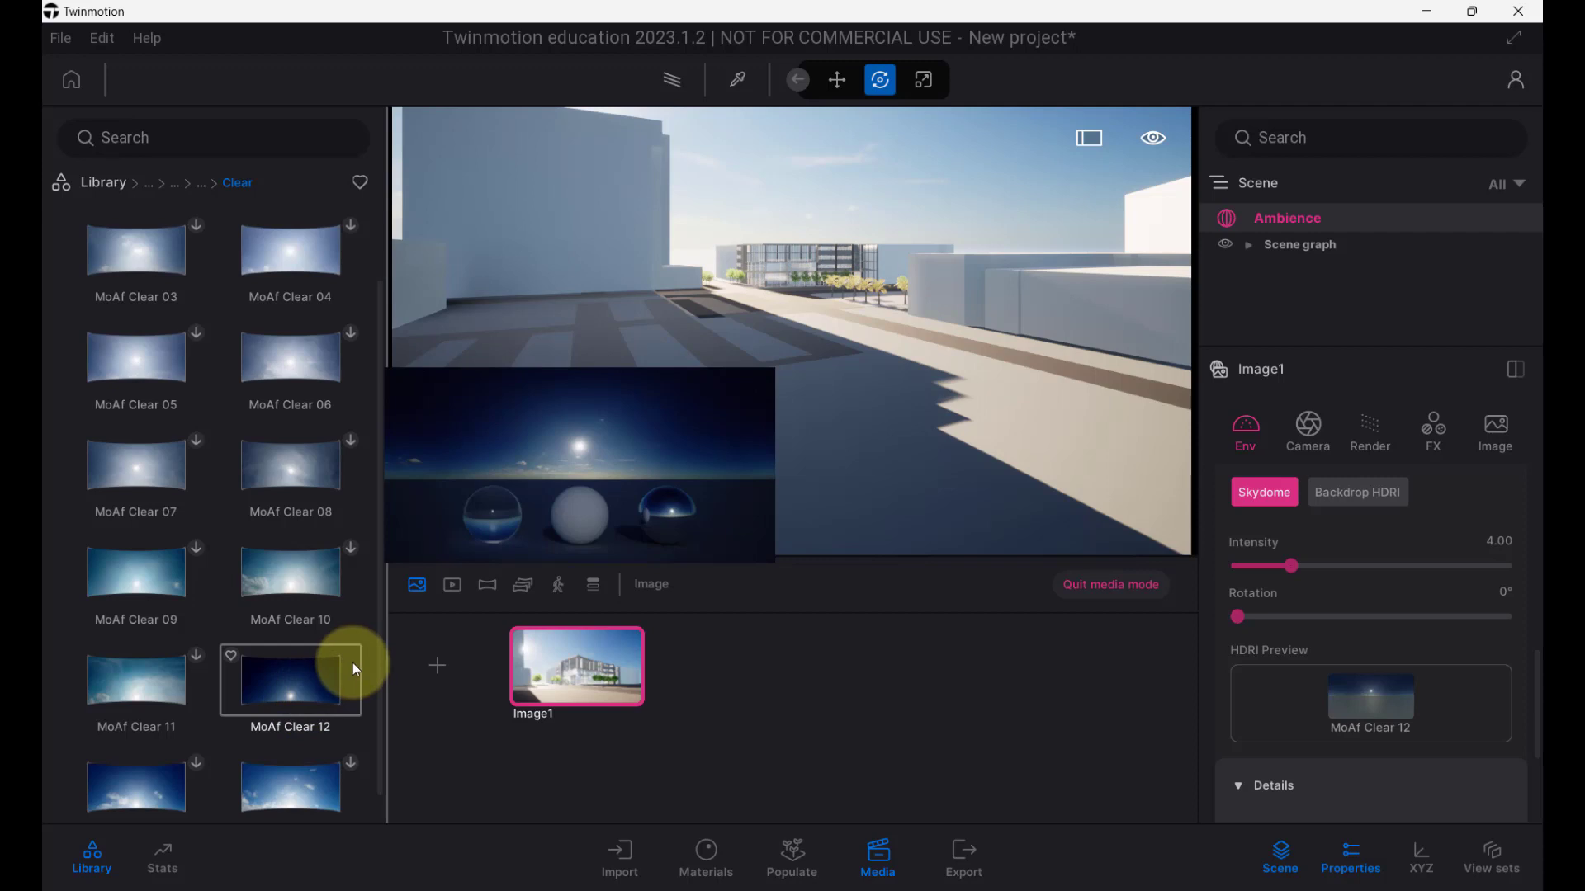
{"action": "mouse_move", "coordinate": [197, 570]}
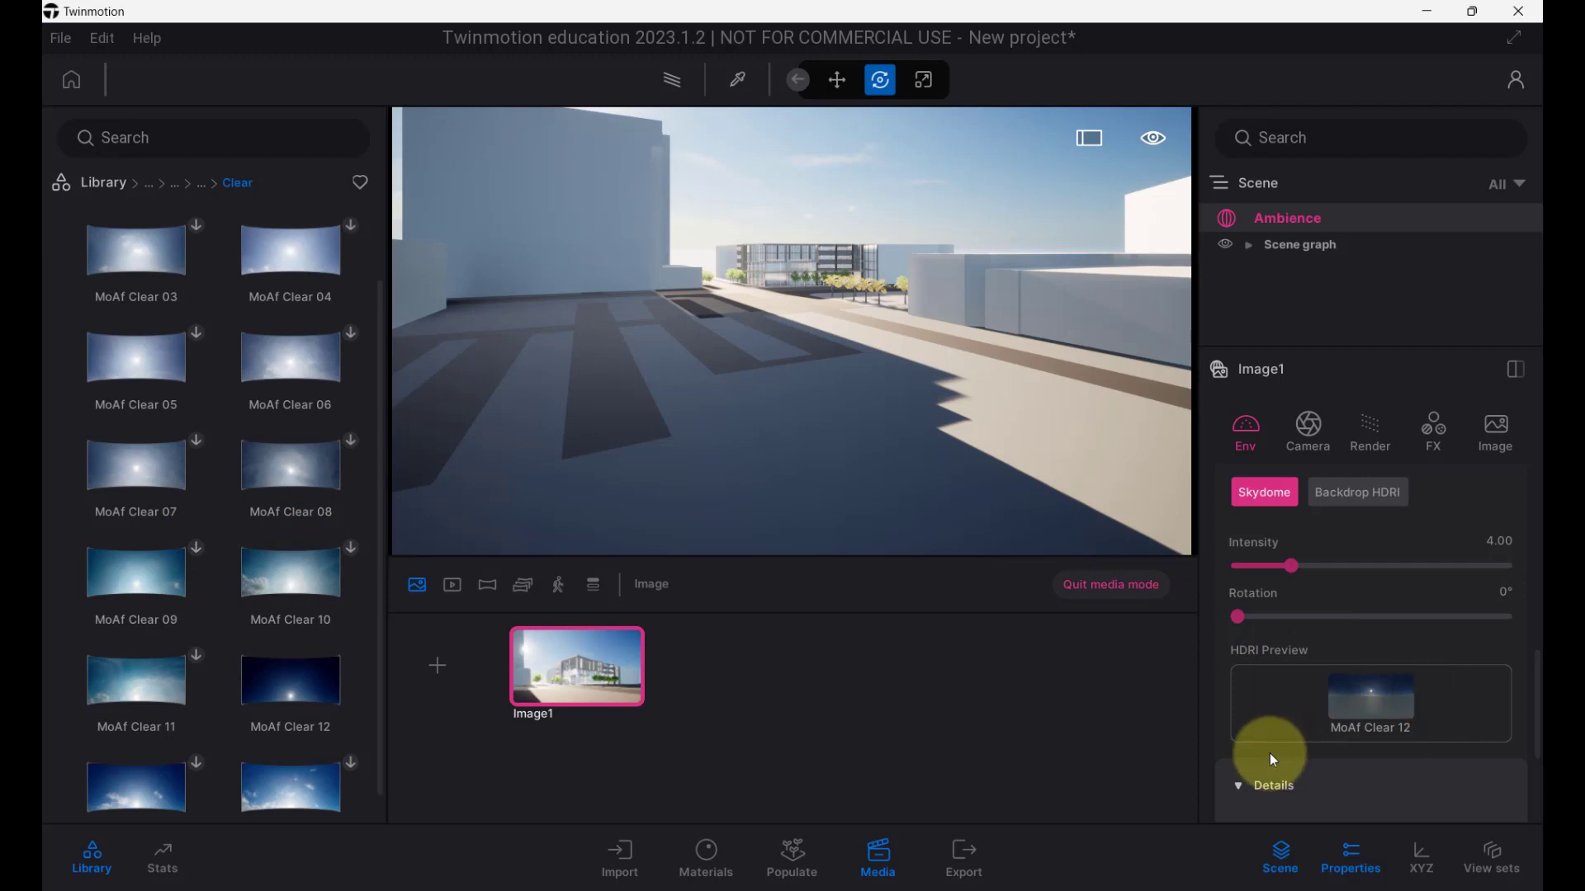
Examine the HDRI environment's detail options for lighting, sun lock and fog, and the Horizon settings.
{"action": "scroll", "coordinate": [1259, 727], "scroll_direction": "down", "scroll_amount": 2}
{"action": "left_click", "coordinate": [1245, 687]}
{"action": "scroll", "coordinate": [1263, 687], "scroll_direction": "down", "scroll_amount": 1}
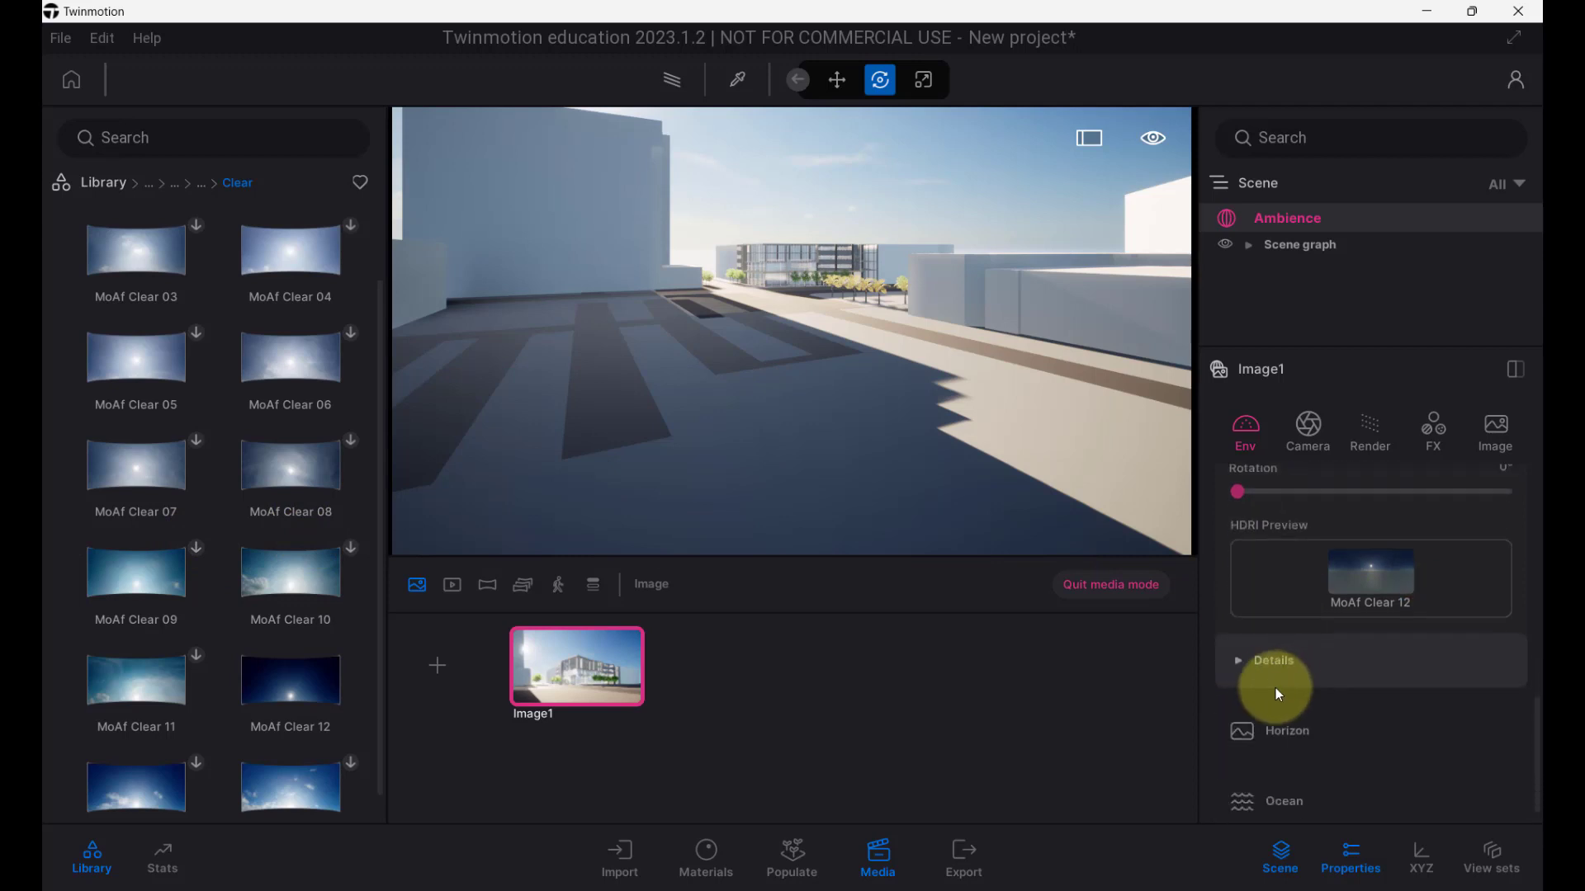
{"action": "left_click", "coordinate": [1243, 660]}
{"action": "scroll", "coordinate": [1279, 650], "scroll_direction": "down", "scroll_amount": 3}
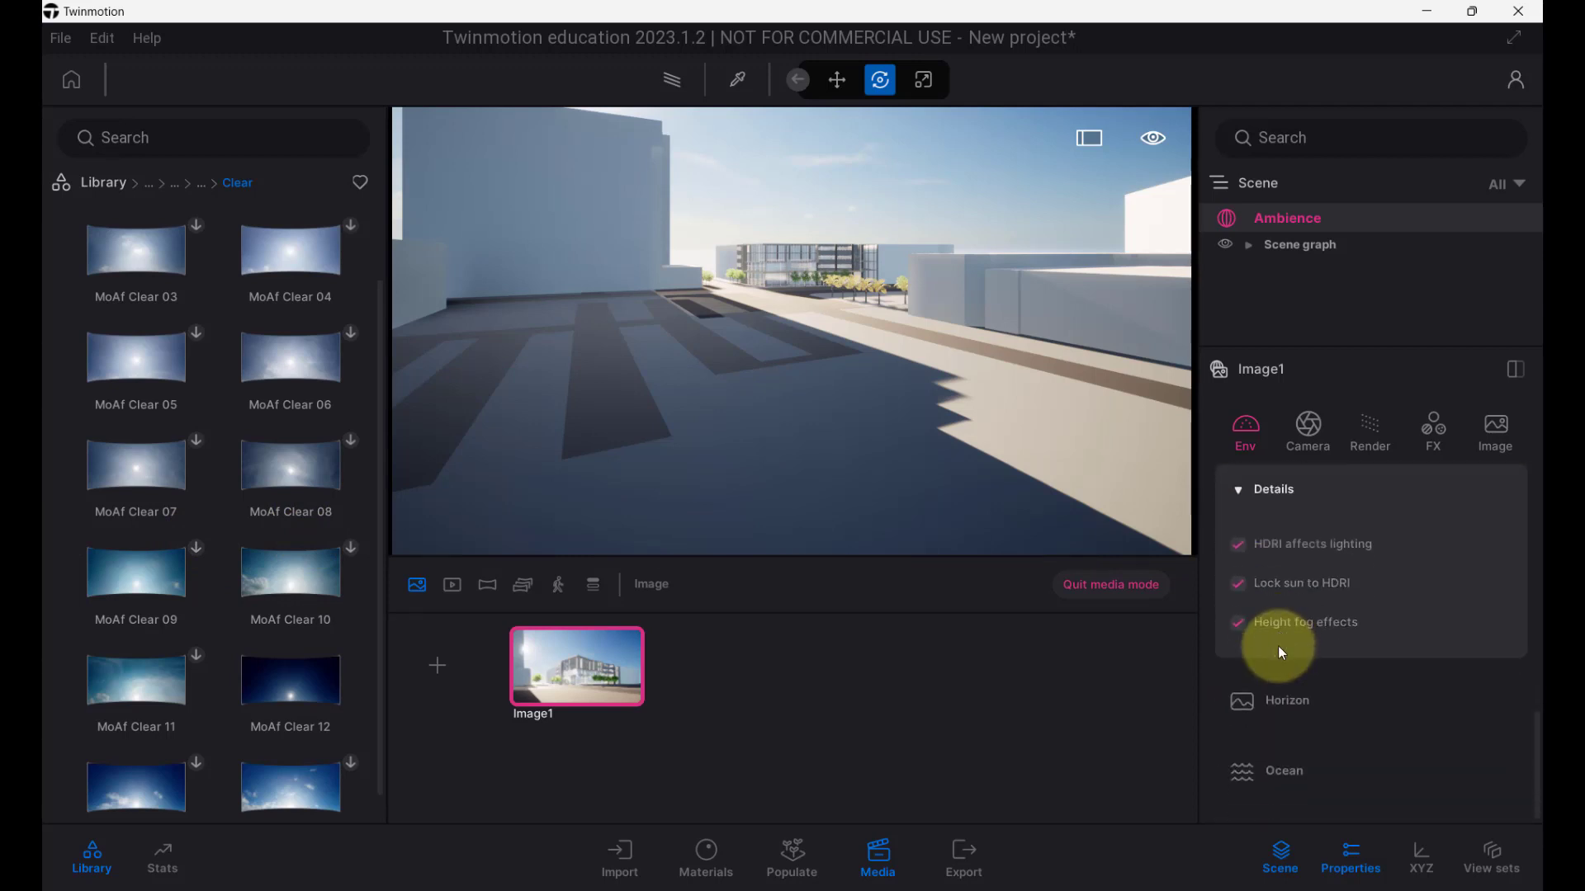
{"action": "left_click", "coordinate": [1281, 700]}
{"action": "scroll", "coordinate": [1287, 693], "scroll_direction": "down", "scroll_amount": 2}
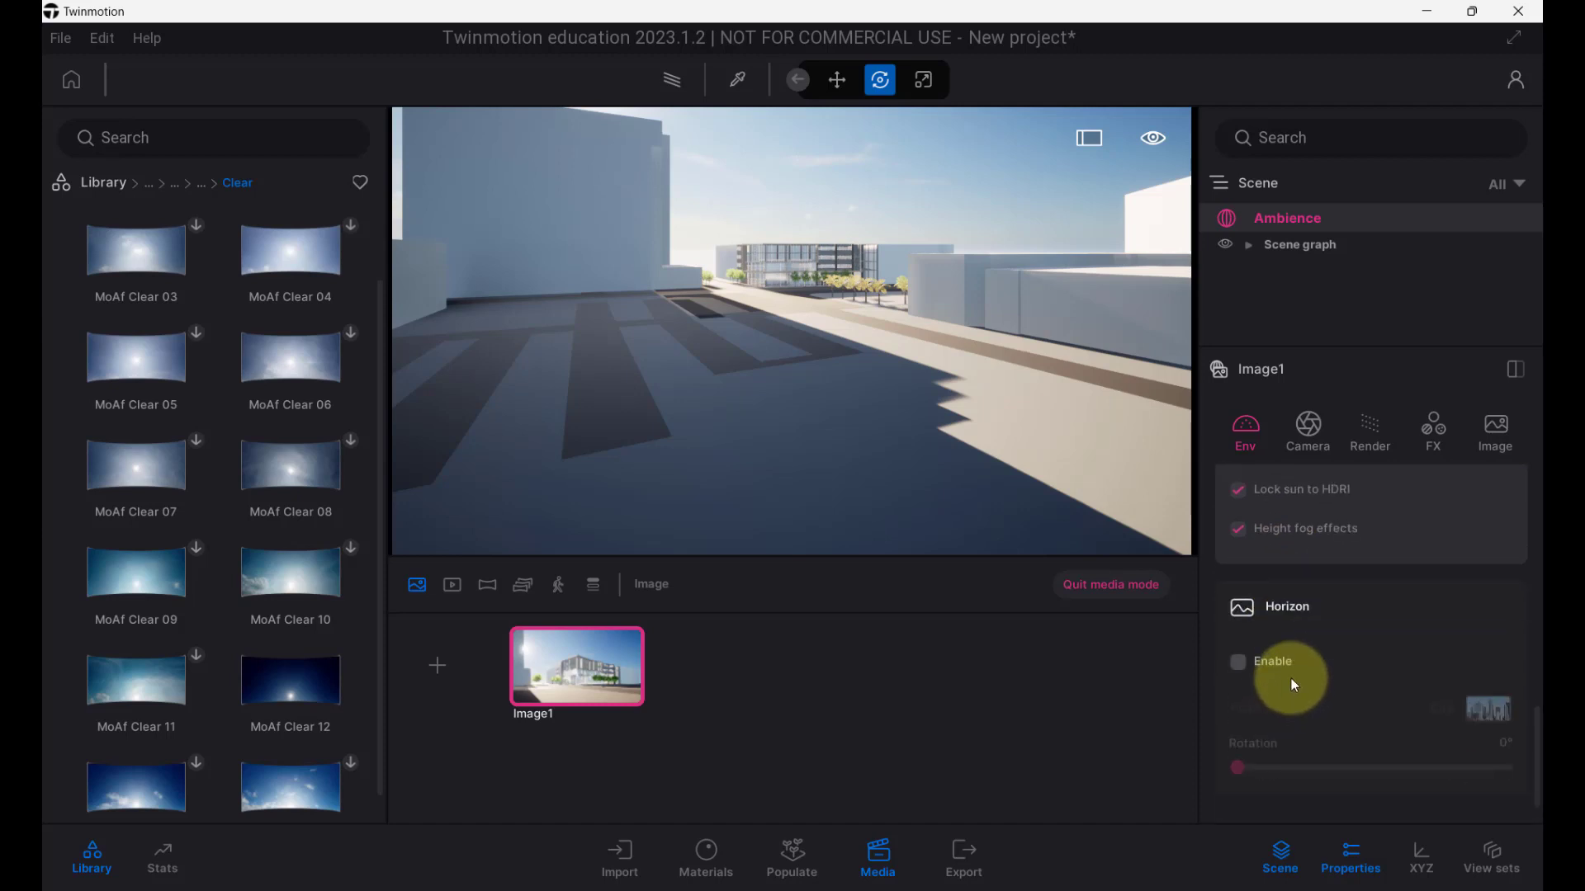
{"action": "scroll", "coordinate": [1292, 678], "scroll_direction": "up", "scroll_amount": 3}
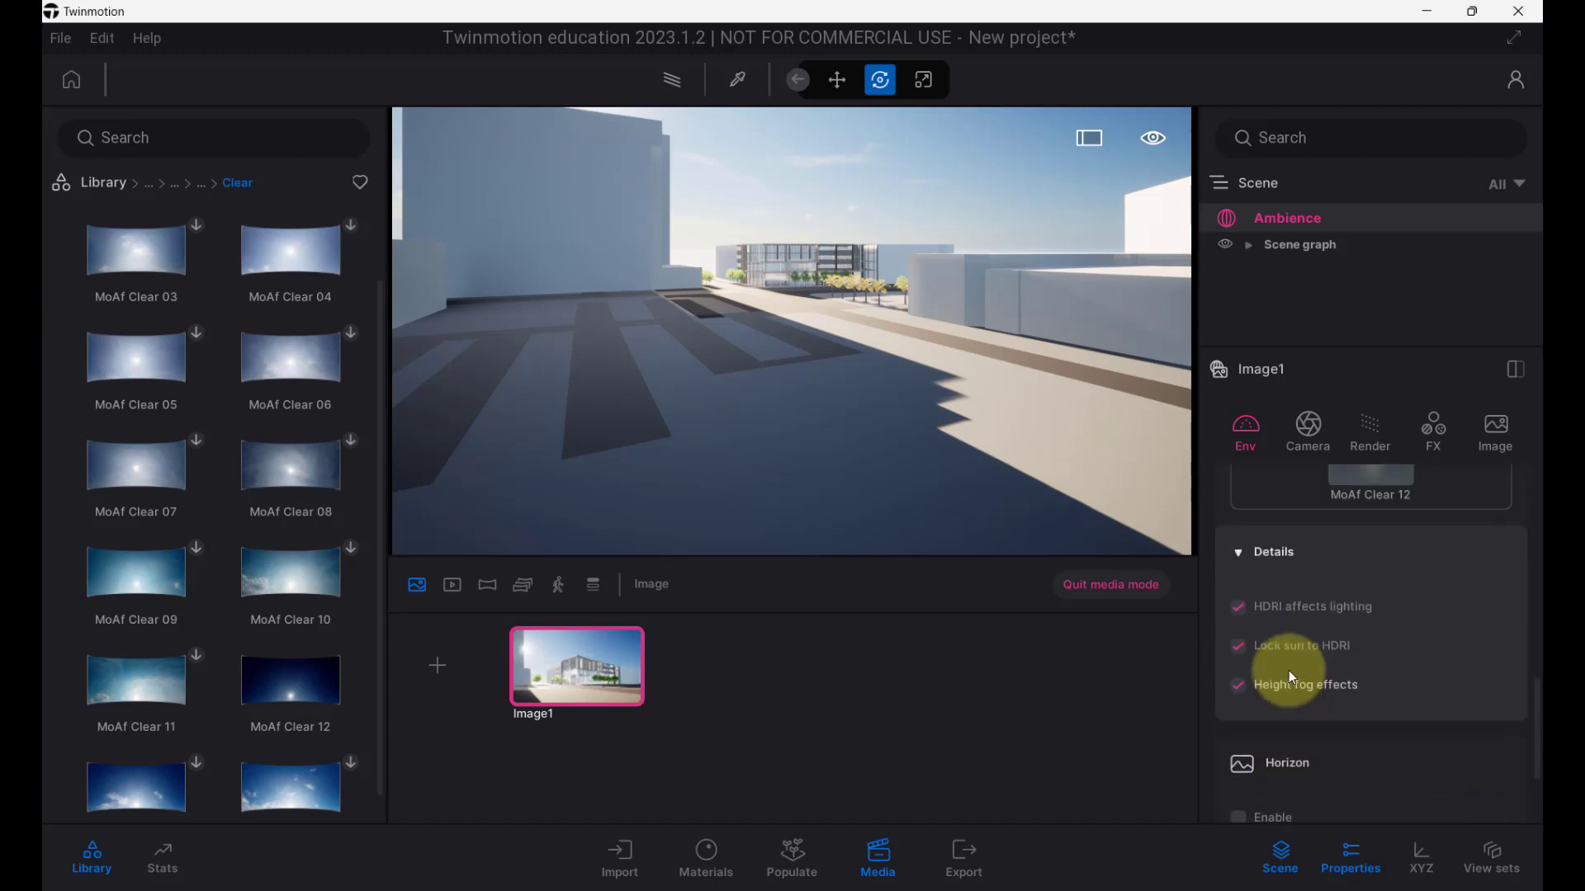
Set the rotation of Image1's HDRI environment to 100°, checking how the shadows fall across the site.
{"action": "left_click_drag", "start_coordinate": [944, 393], "coordinate": [920, 355]}
{"action": "scroll", "coordinate": [1463, 479], "scroll_direction": "up", "scroll_amount": 4}
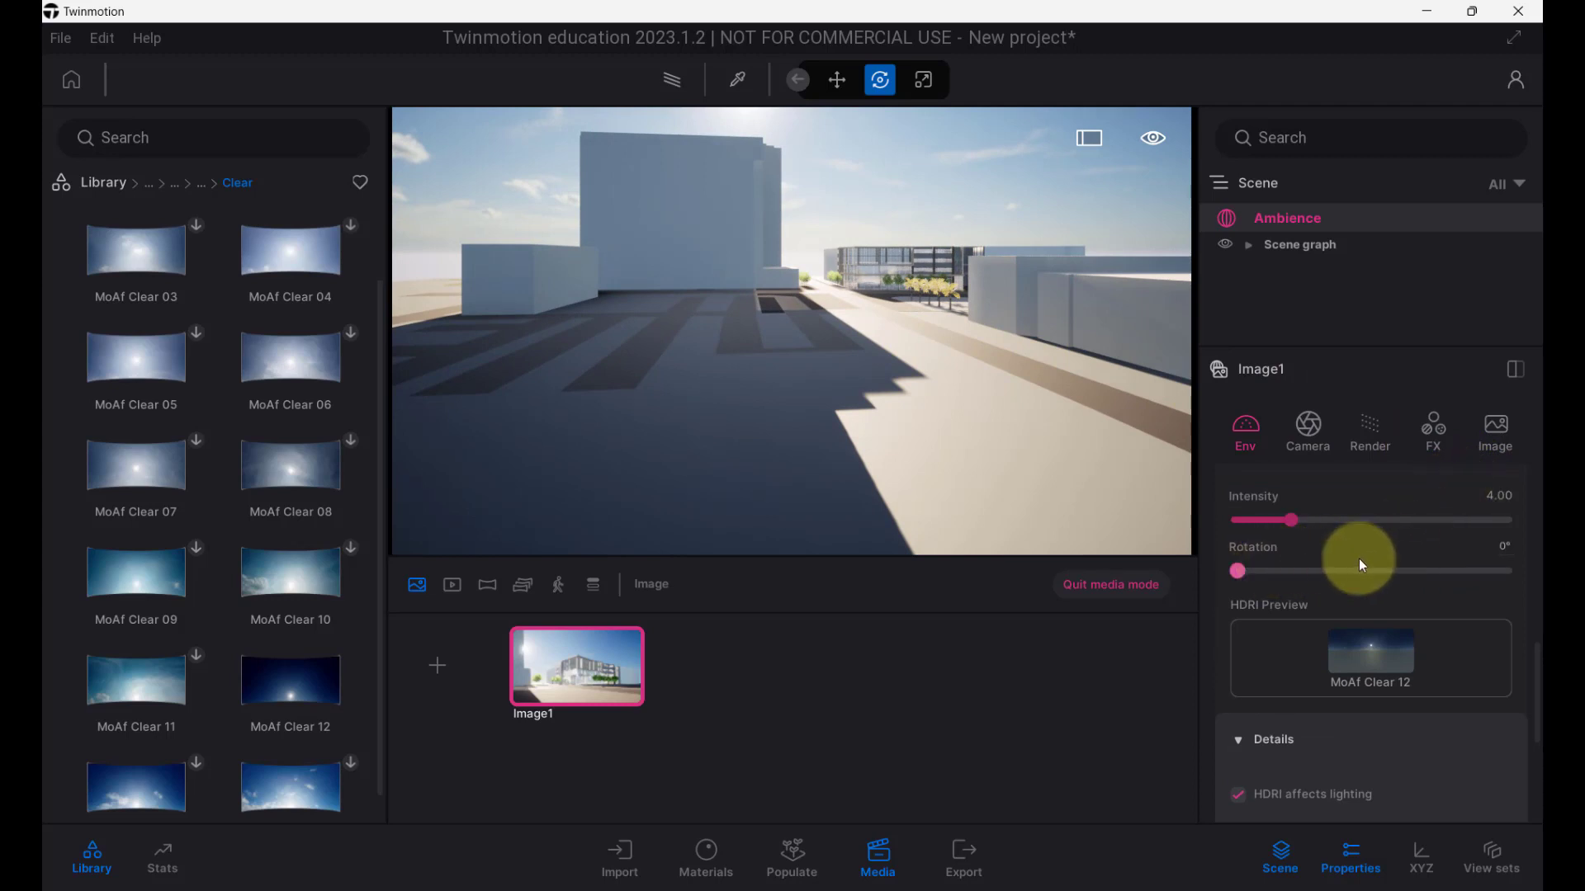
{"action": "scroll", "coordinate": [1362, 565], "scroll_direction": "up", "scroll_amount": 2}
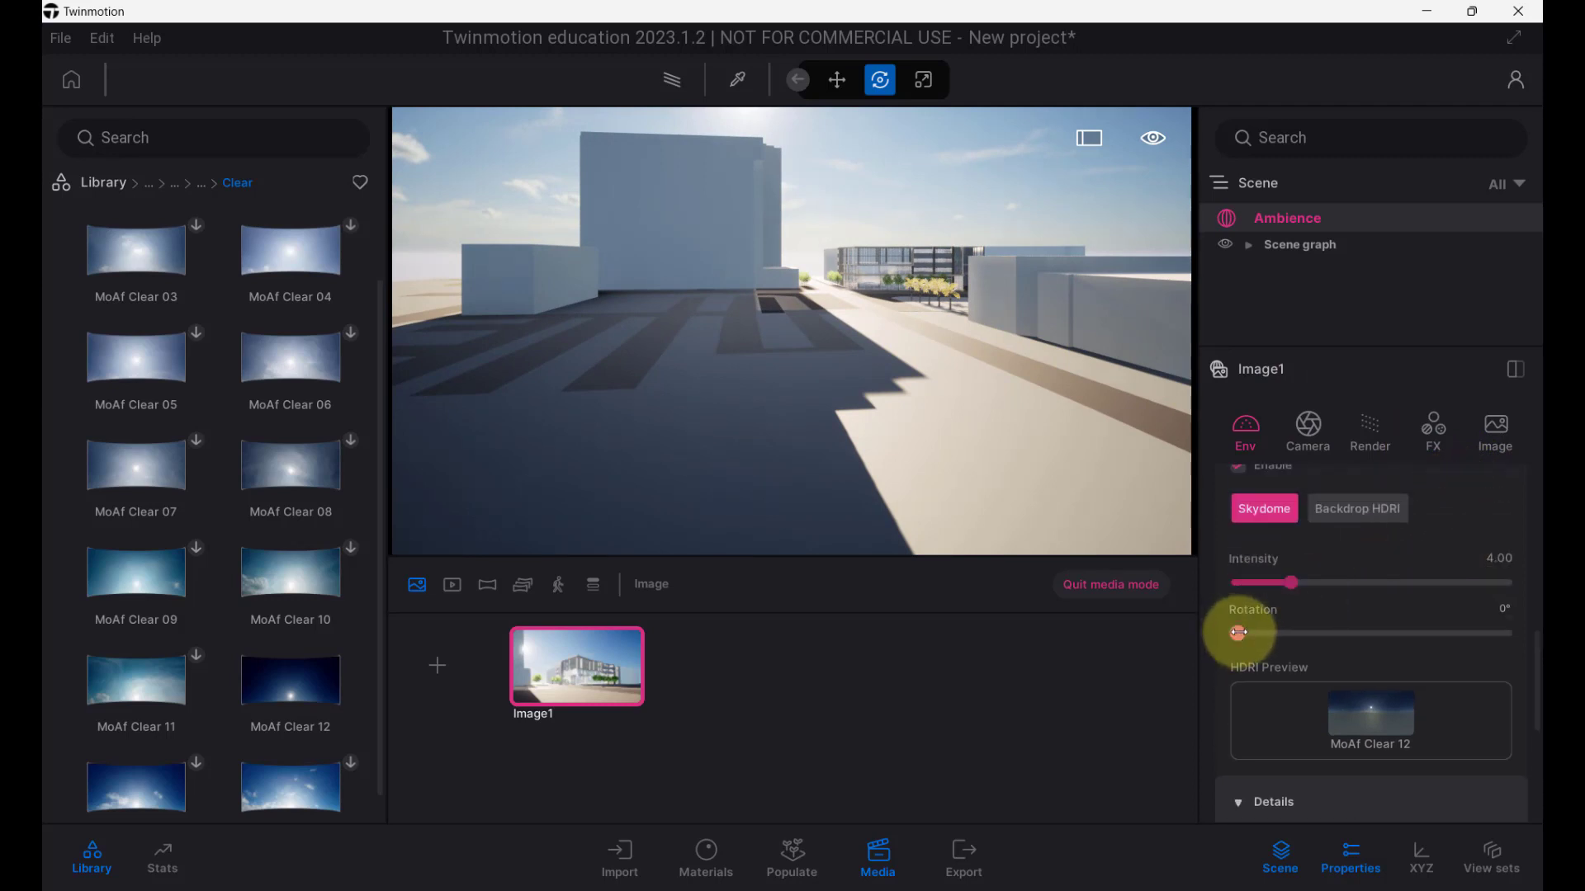
{"action": "left_click_drag", "start_coordinate": [1239, 633], "coordinate": [1298, 635]}
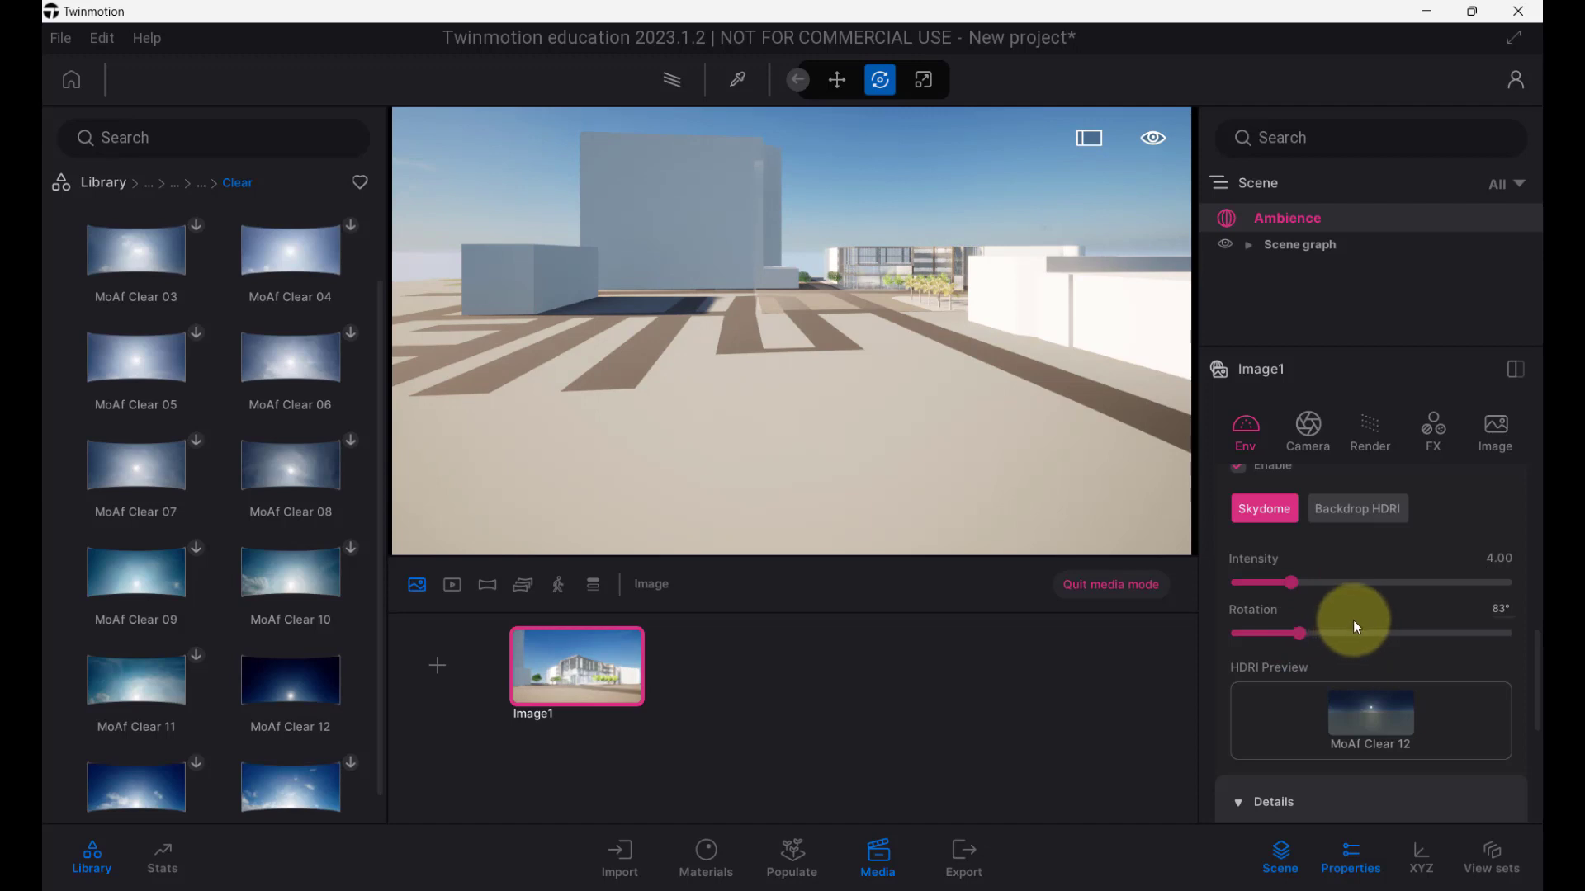
{"action": "scroll", "coordinate": [1353, 619], "scroll_direction": "down", "scroll_amount": 3}
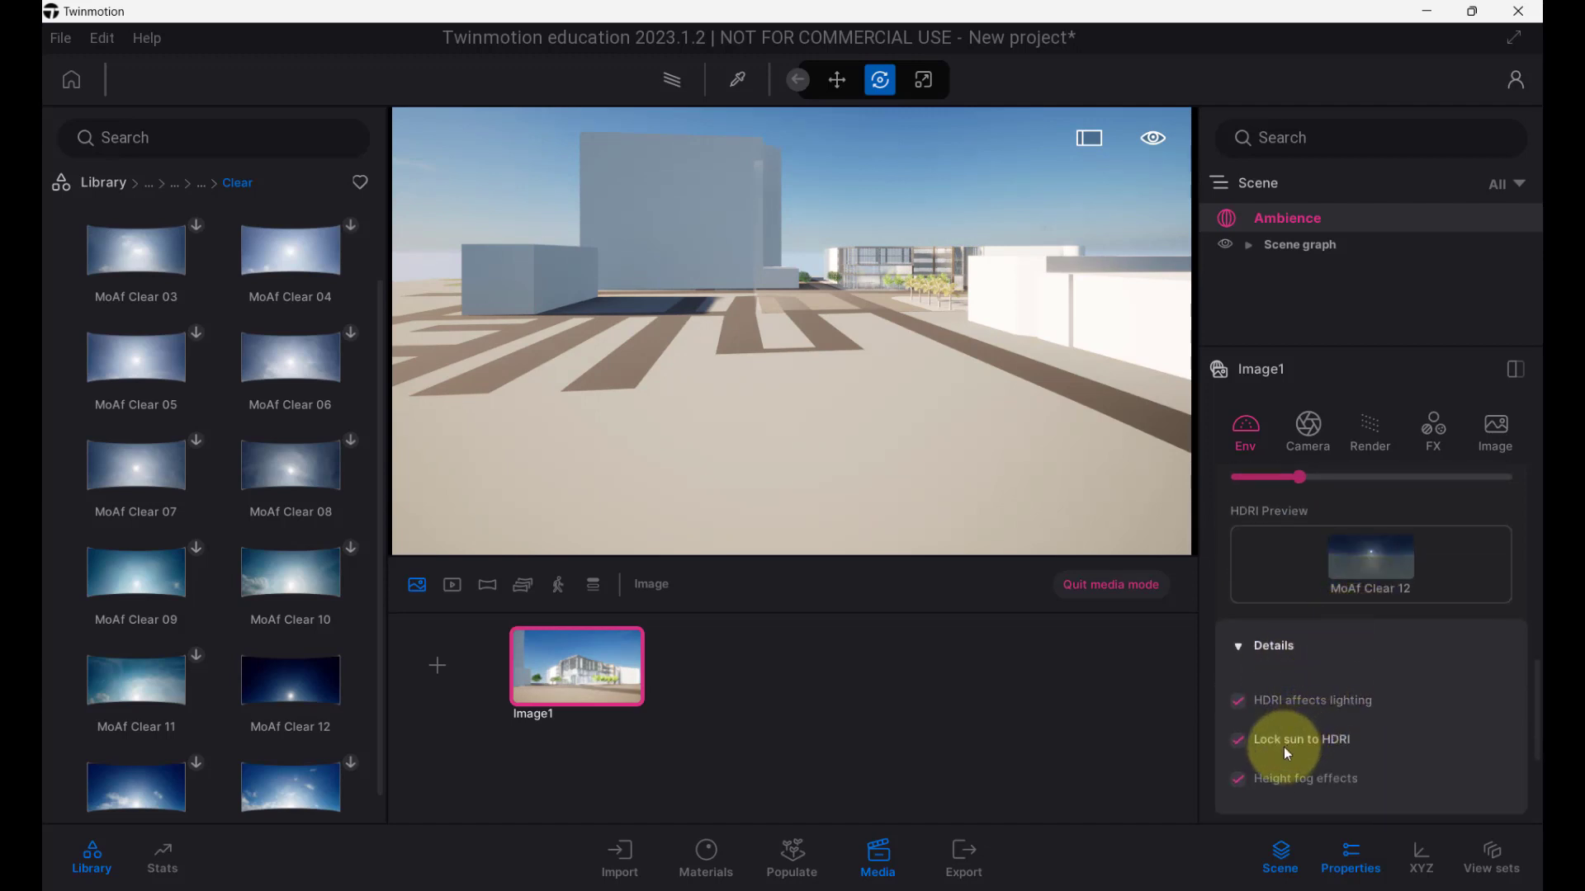
{"action": "scroll", "coordinate": [1332, 592], "scroll_direction": "up", "scroll_amount": 2}
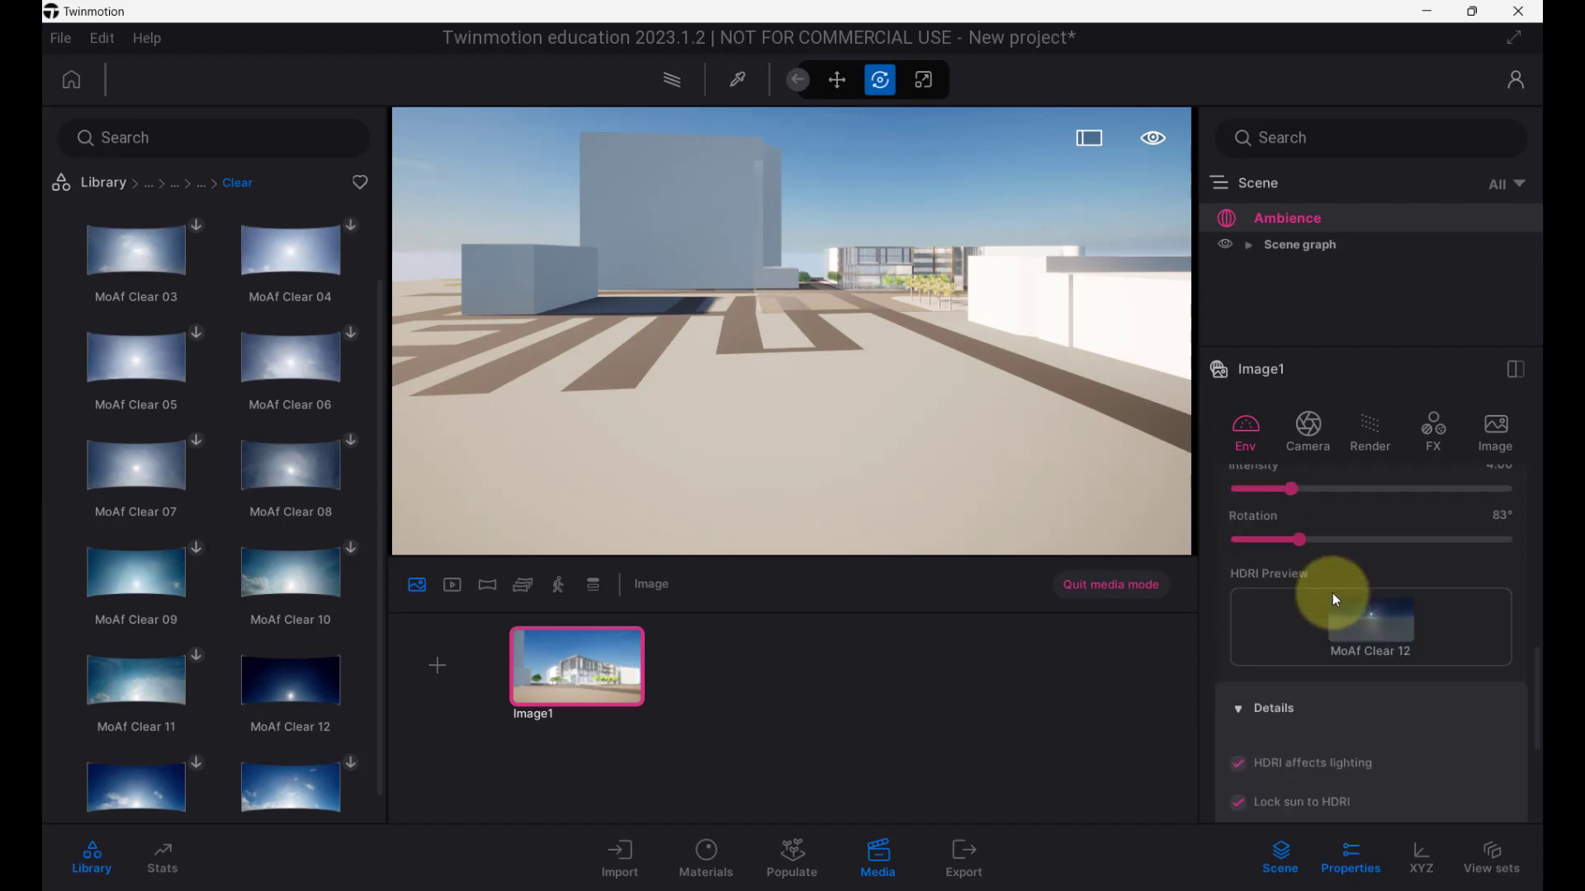
{"action": "mouse_move", "coordinate": [1308, 580]}
{"action": "left_mouse_down"}
{"action": "mouse_move", "coordinate": [1340, 573]}
{"action": "mouse_move", "coordinate": [1312, 570]}
{"action": "left_mouse_up"}
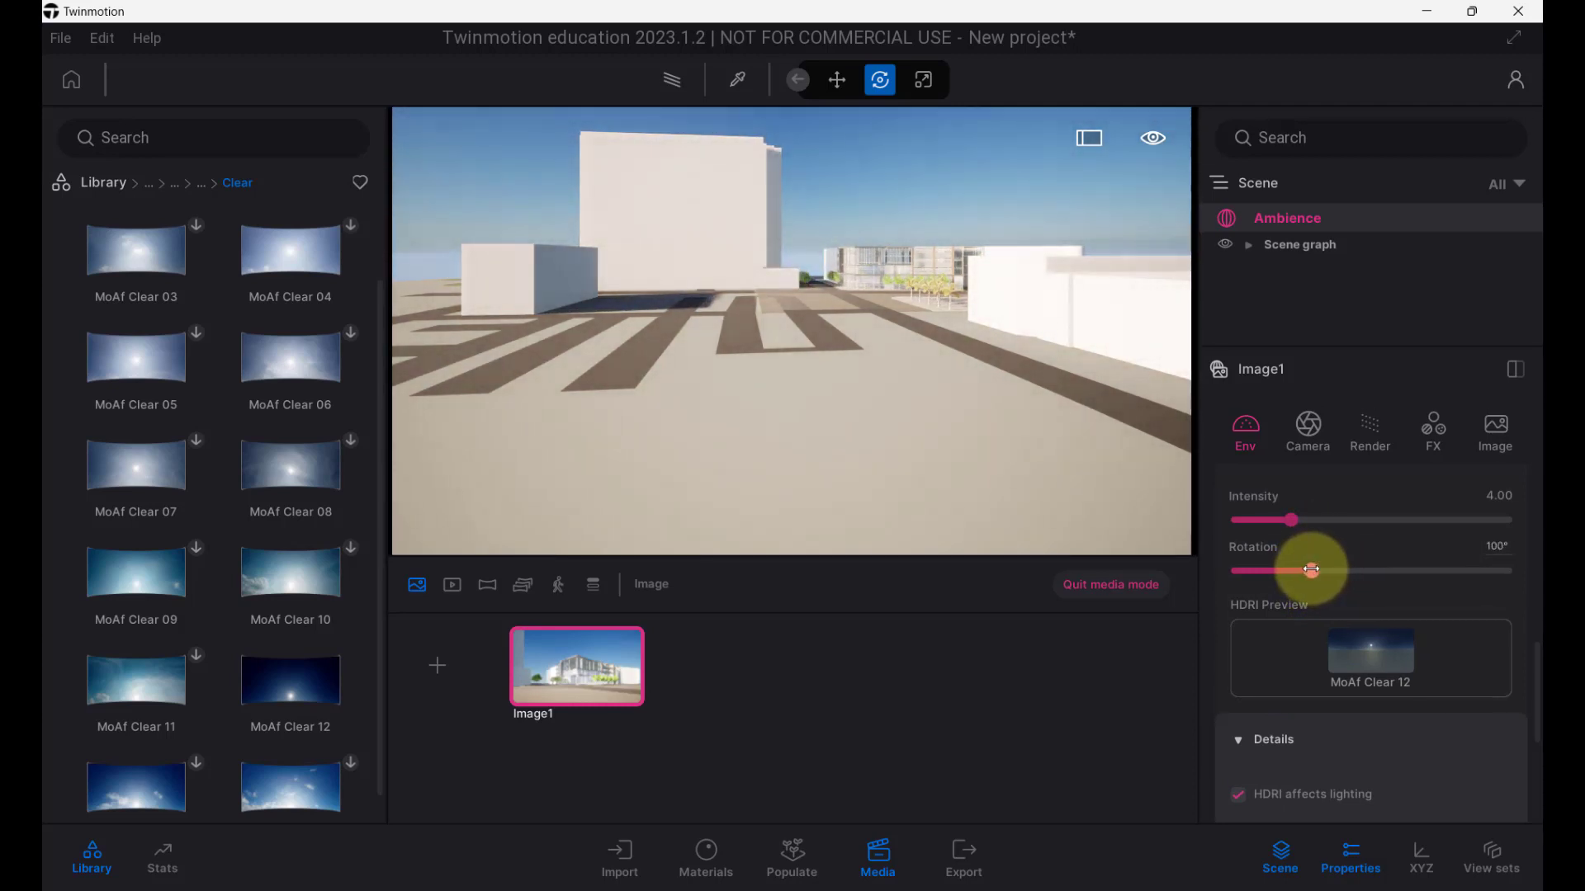
Replace Image1's HDRI sky with LowSun Clear 05 from the clear low-sun skies.
{"action": "left_click", "coordinate": [116, 186]}
{"action": "left_click", "coordinate": [120, 487]}
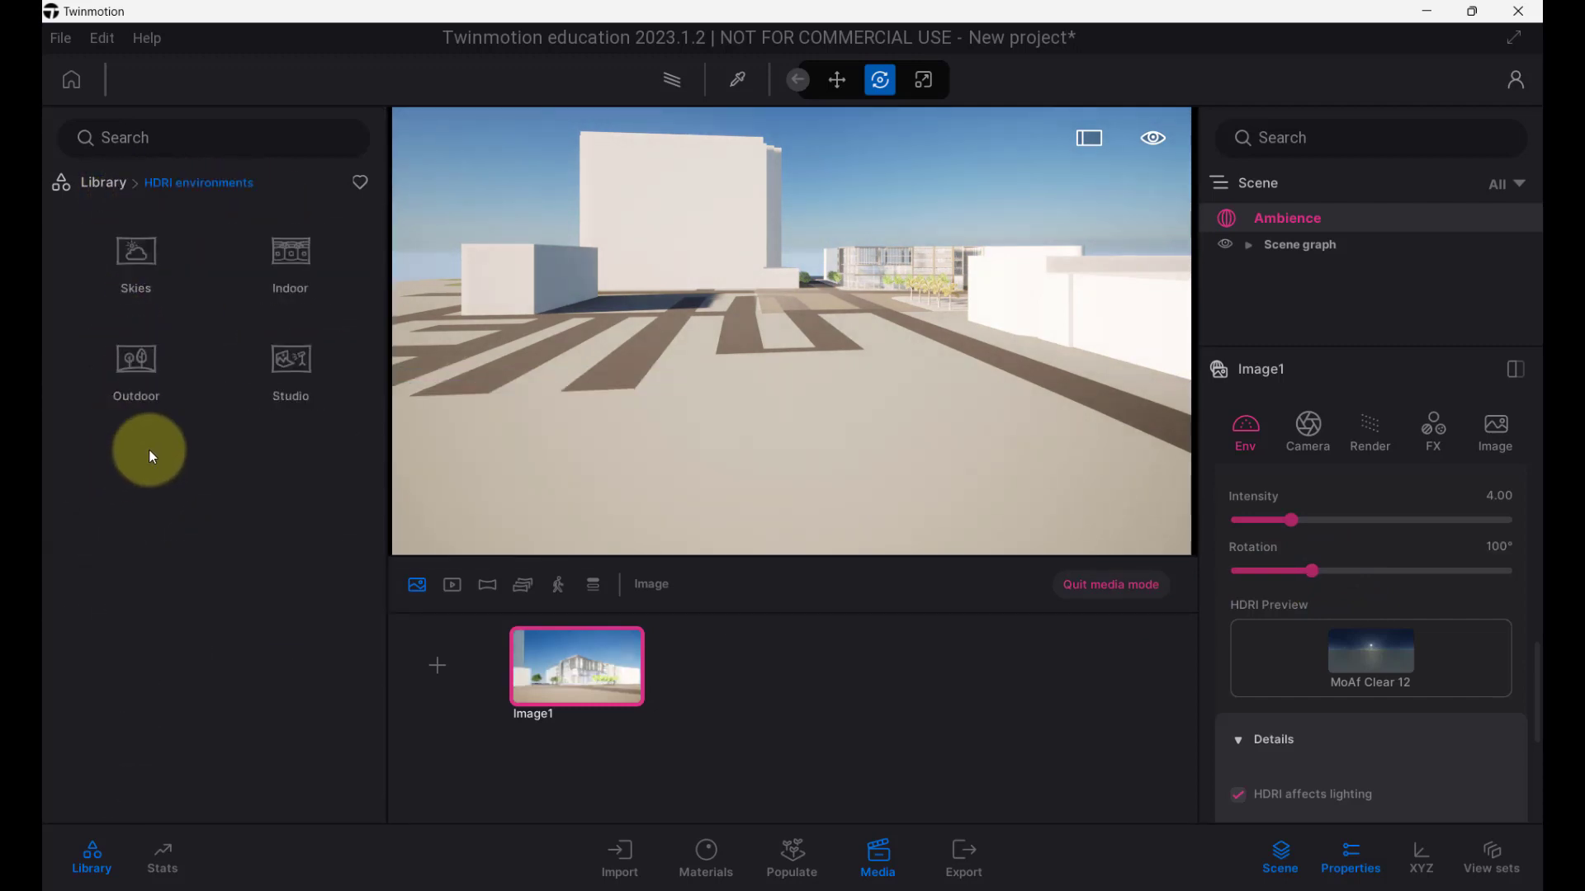
{"action": "left_click", "coordinate": [153, 239]}
{"action": "left_click", "coordinate": [150, 263]}
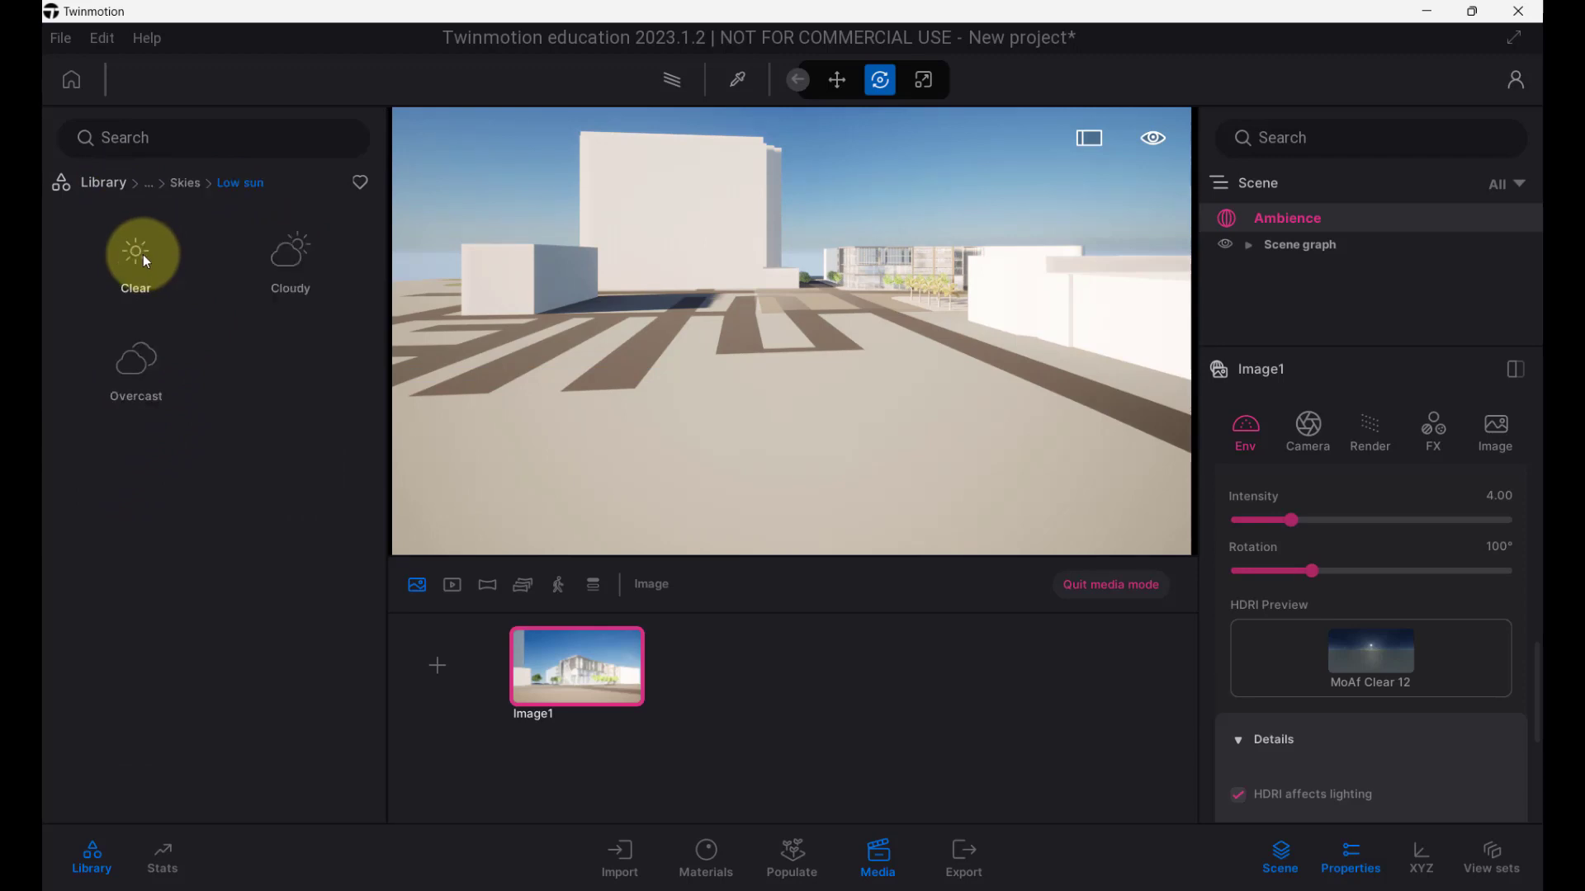
{"action": "left_click", "coordinate": [137, 257]}
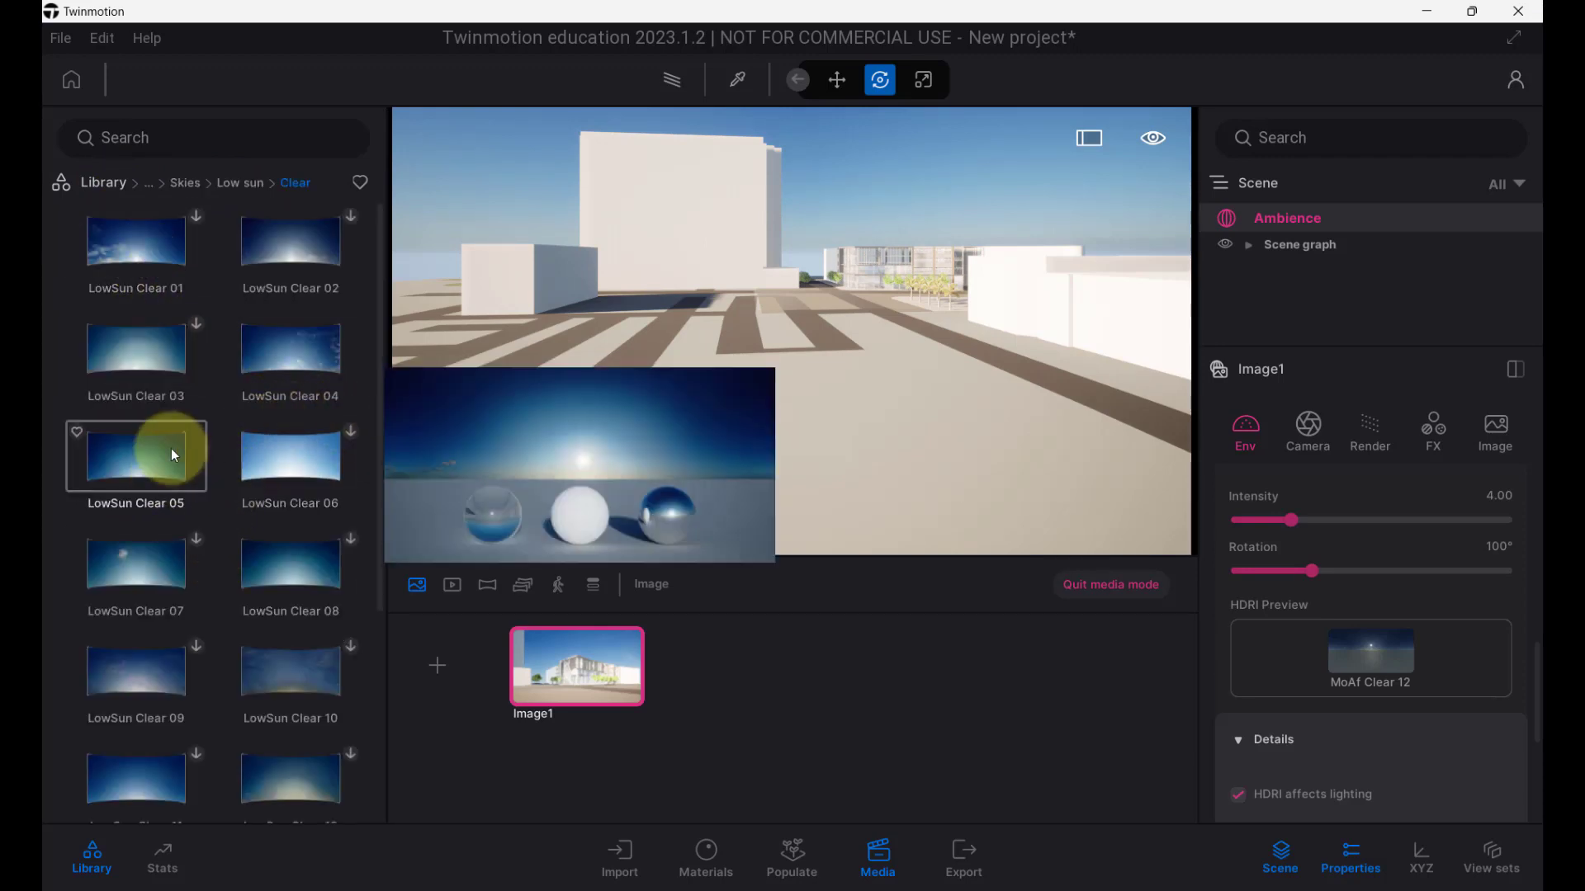
{"action": "left_click_drag", "start_coordinate": [162, 461], "coordinate": [1425, 657]}
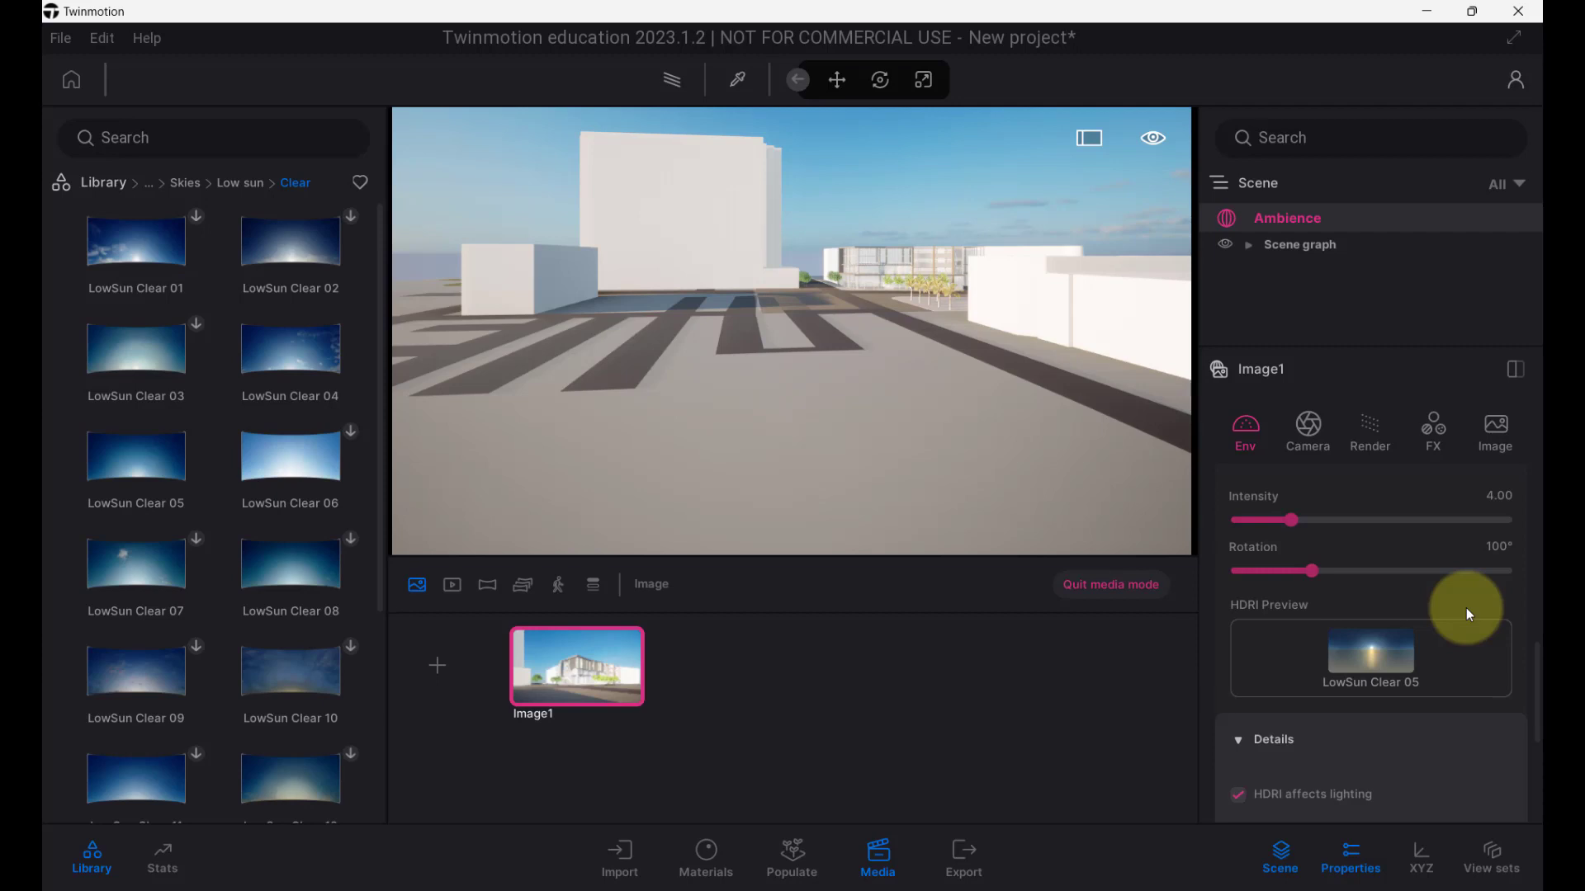
Download the LowSun Clear 13 sky from the library and return to Image1's saved view.
{"action": "scroll", "coordinate": [311, 573], "scroll_direction": "down", "scroll_amount": 3}
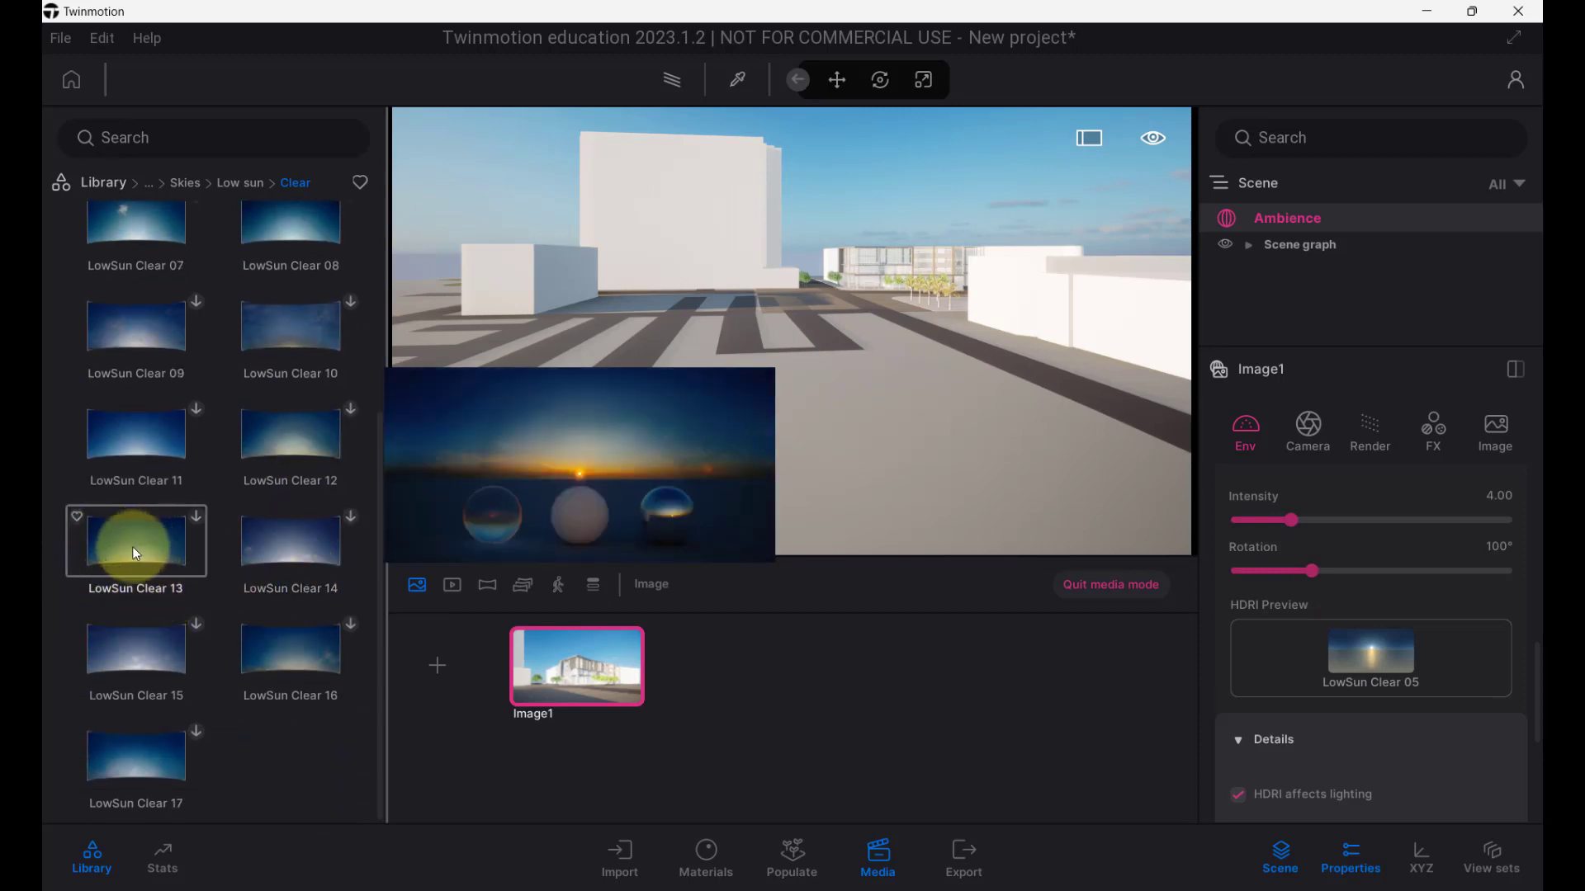
{"action": "left_click", "coordinate": [196, 520]}
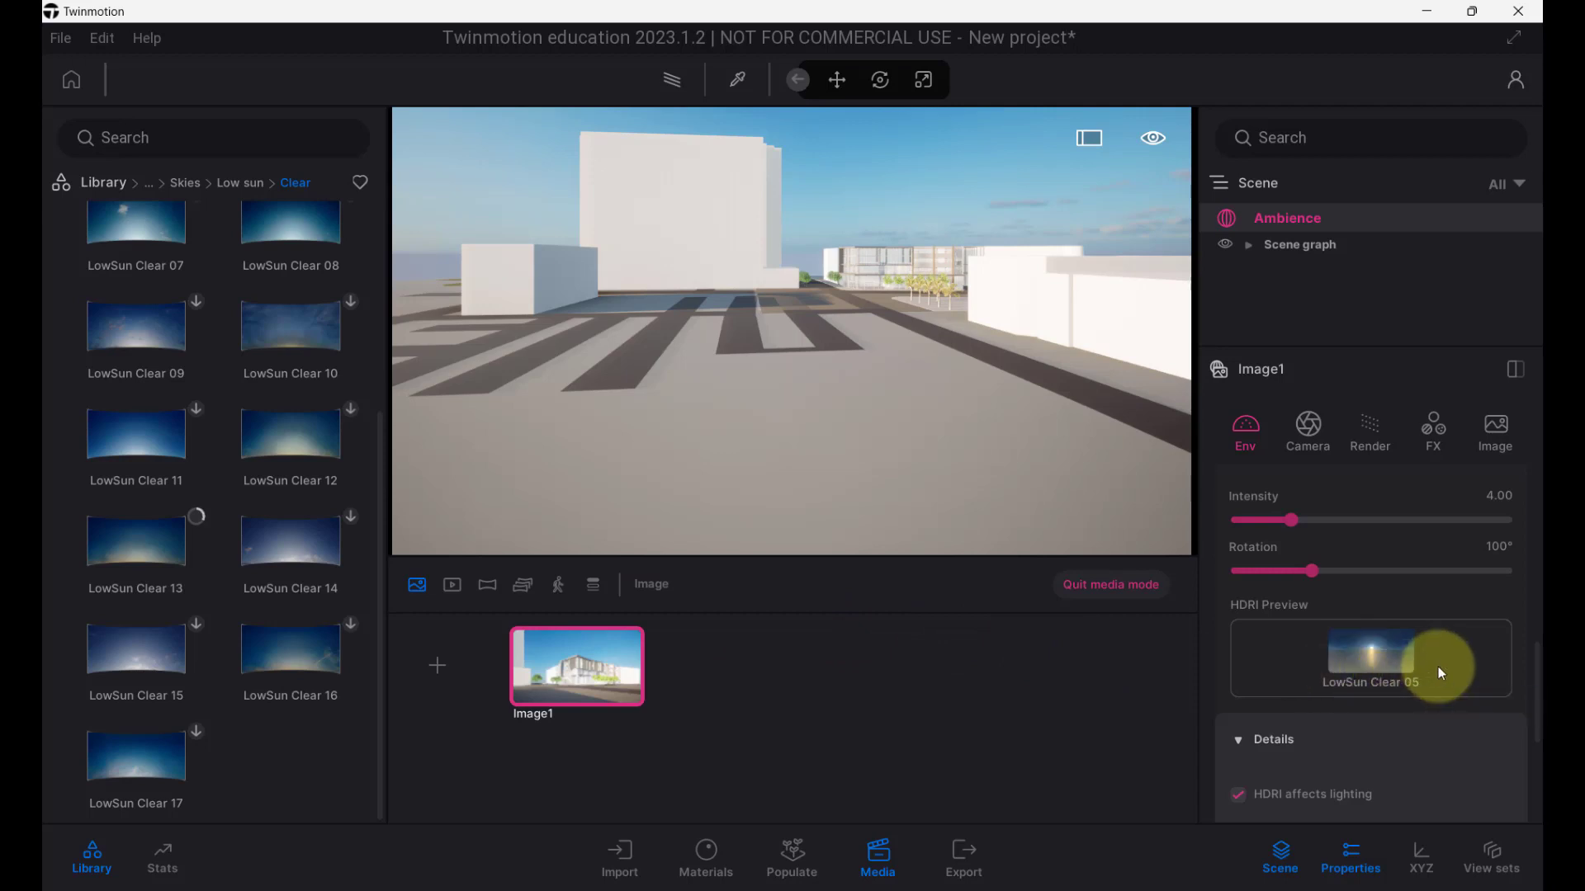
{"action": "left_click_drag", "start_coordinate": [892, 371], "coordinate": [889, 369]}
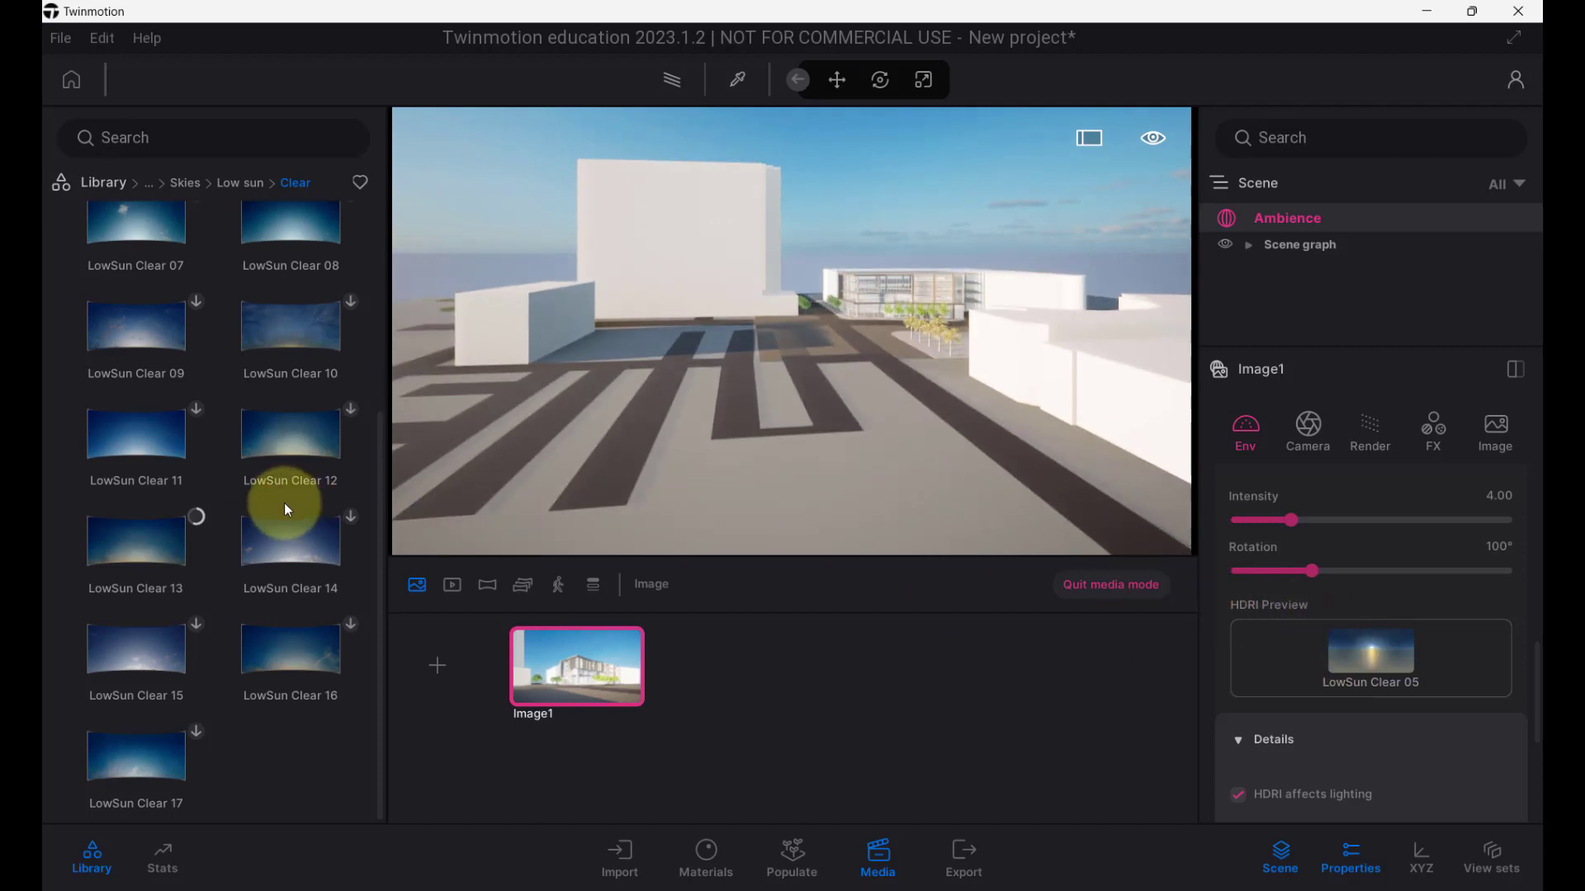
{"action": "mouse_move", "coordinate": [271, 509]}
{"action": "middle_click_drag", "start_coordinate": [770, 435], "coordinate": [775, 435]}
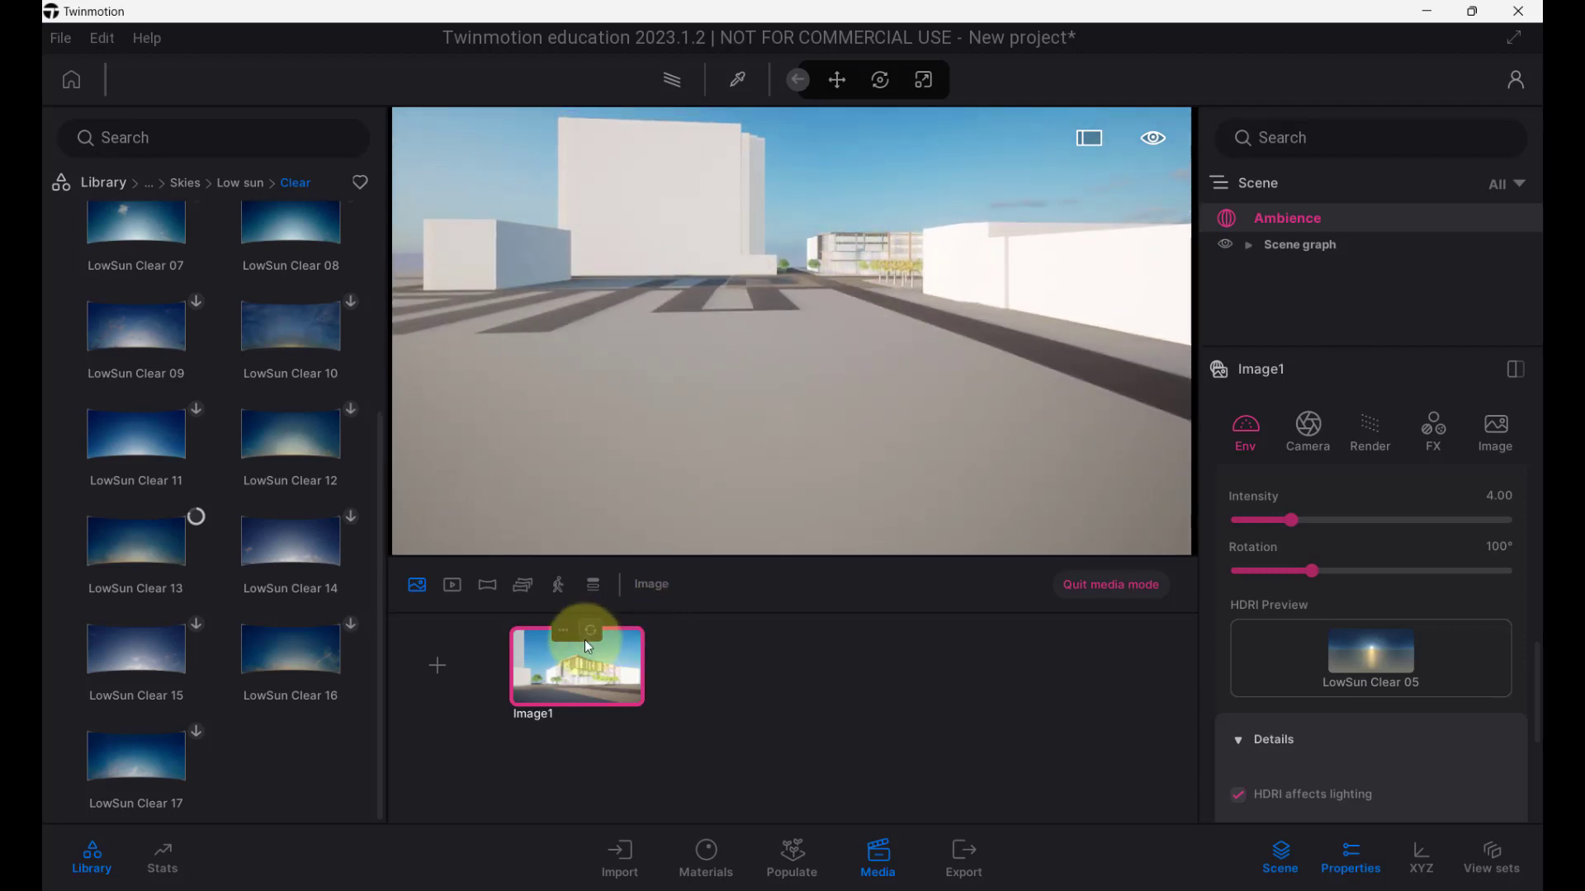
{"action": "left_click", "coordinate": [583, 661]}
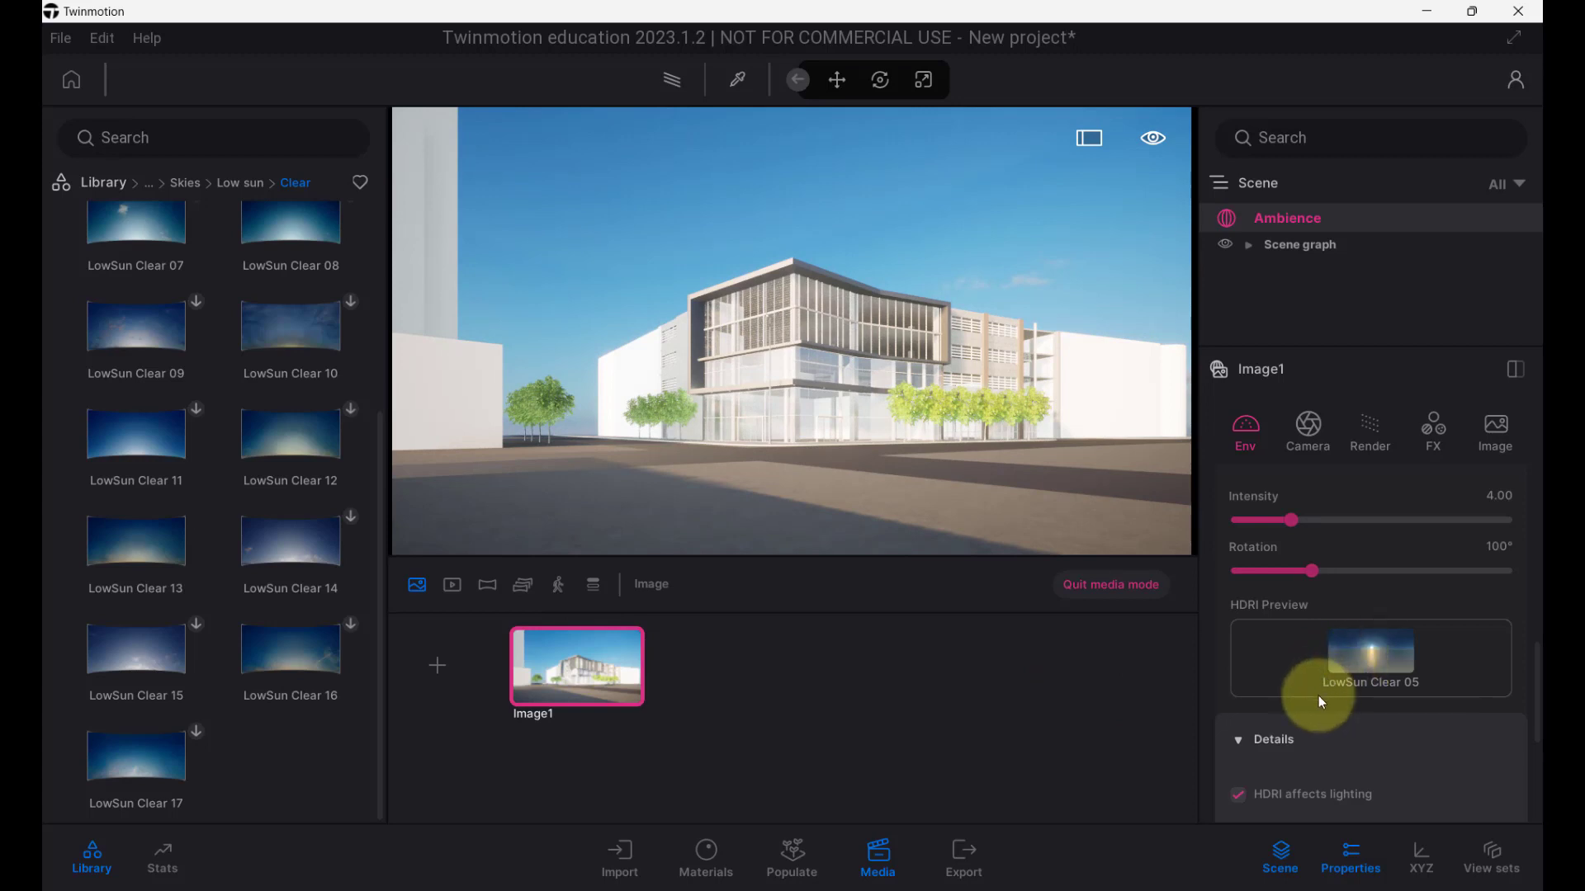
Set the rotation of Image1's HDRI environment to 93°.
{"action": "scroll", "coordinate": [1319, 696], "scroll_direction": "down", "scroll_amount": 2}
{"action": "scroll", "coordinate": [1314, 691], "scroll_direction": "up", "scroll_amount": 1}
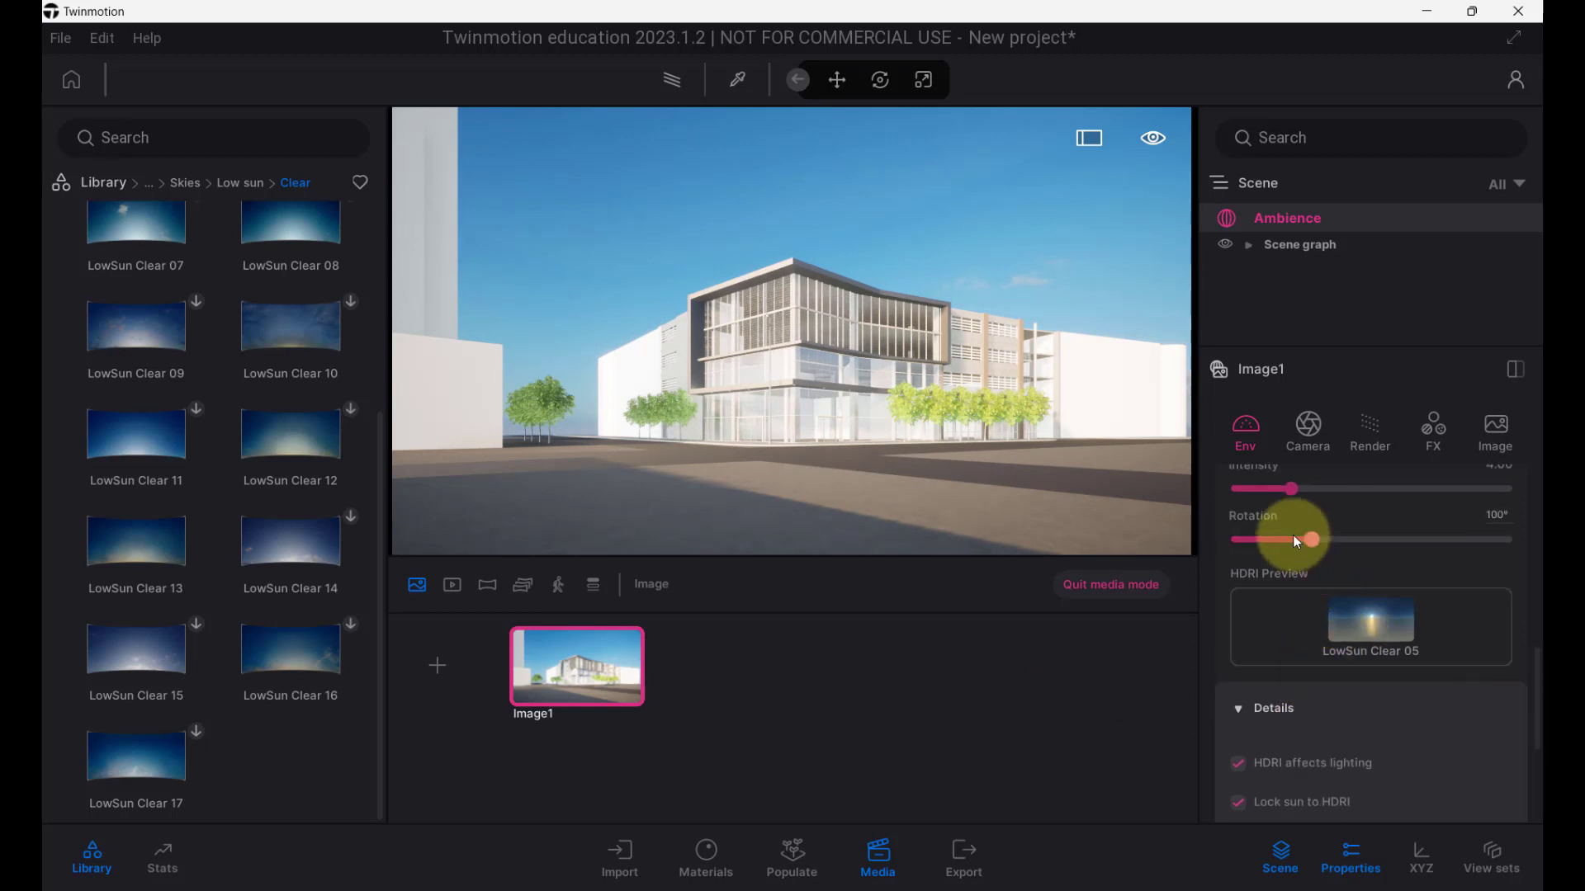
{"action": "left_click_drag", "start_coordinate": [1316, 542], "coordinate": [1307, 539]}
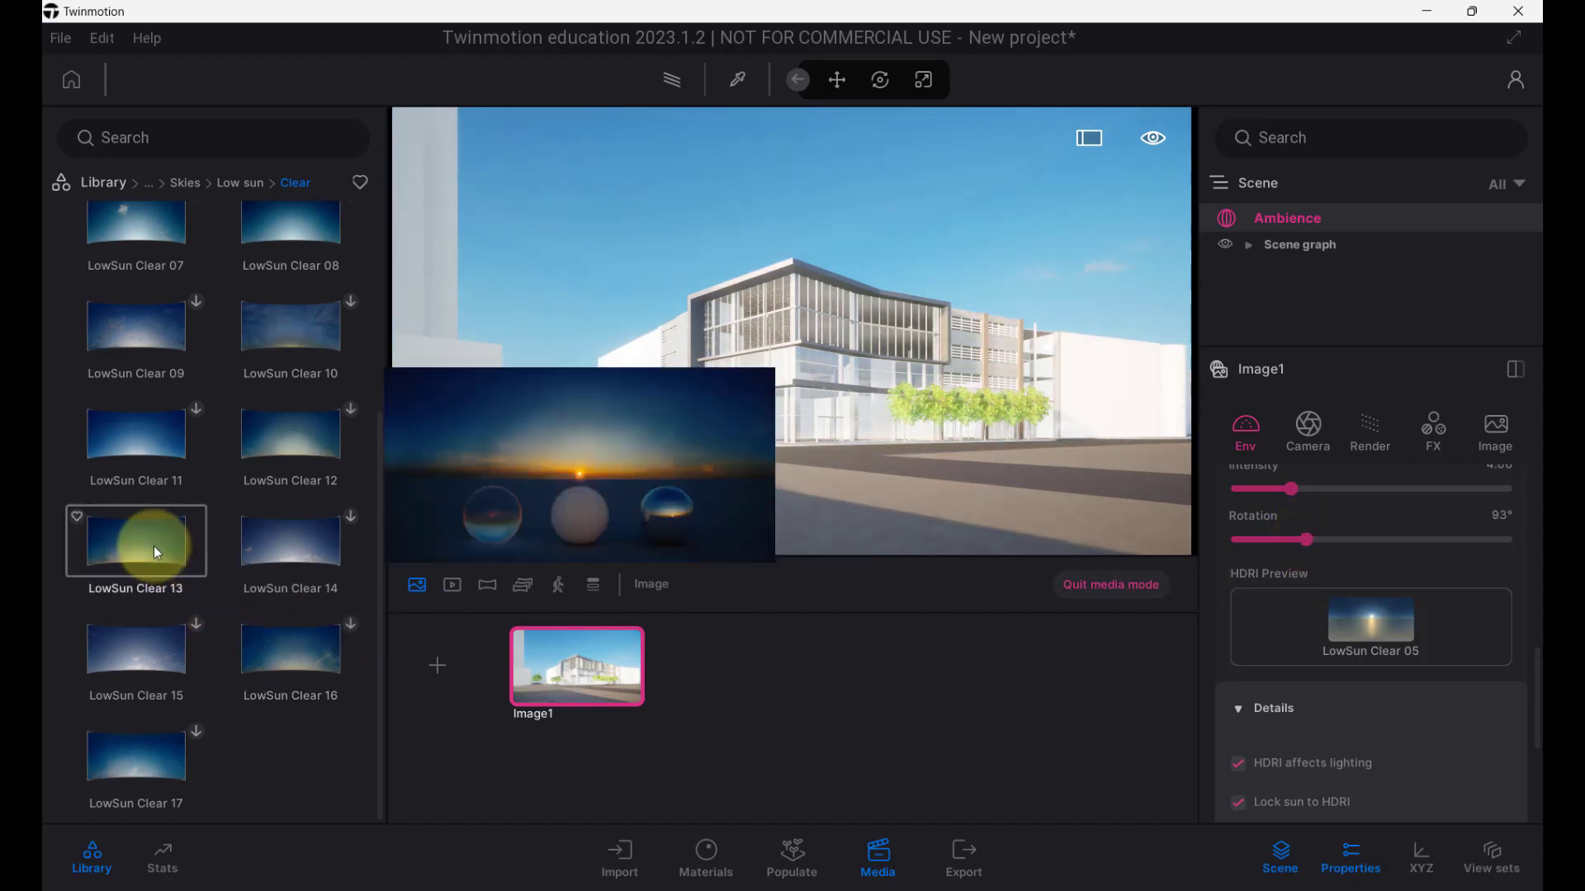
Replace Image1's HDRI sky with LowSun Clear 13 and set the HDRI intensity to 3.17.
{"action": "left_click_drag", "start_coordinate": [135, 540], "coordinate": [1381, 627]}
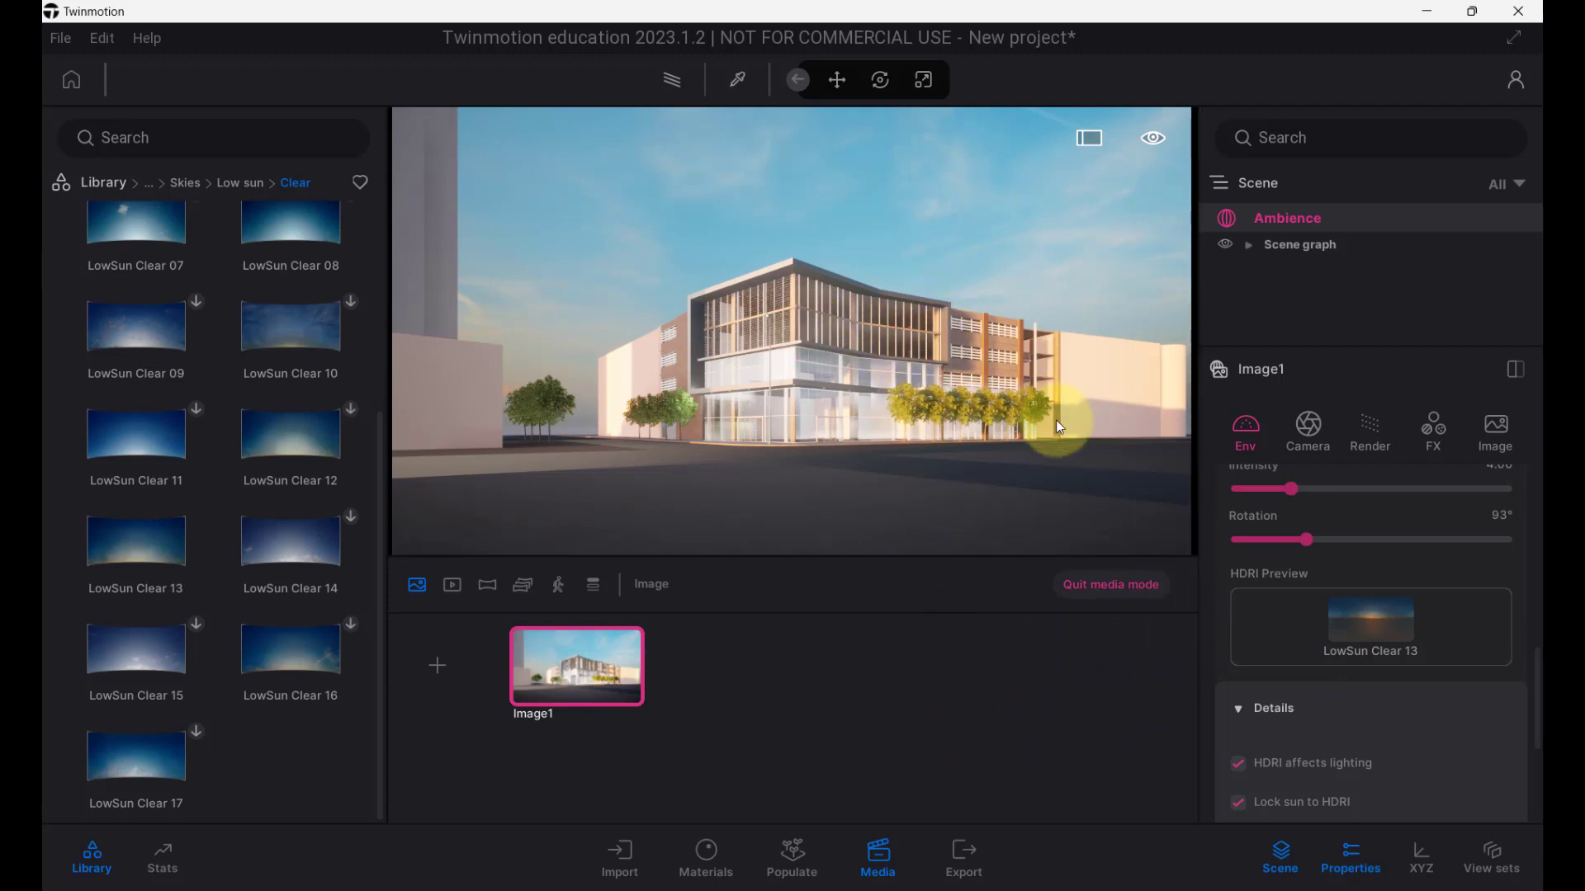
{"action": "mouse_move", "coordinate": [1288, 491]}
{"action": "left_mouse_down"}
{"action": "mouse_move", "coordinate": [1239, 484]}
{"action": "mouse_move", "coordinate": [1279, 489]}
{"action": "left_mouse_up"}
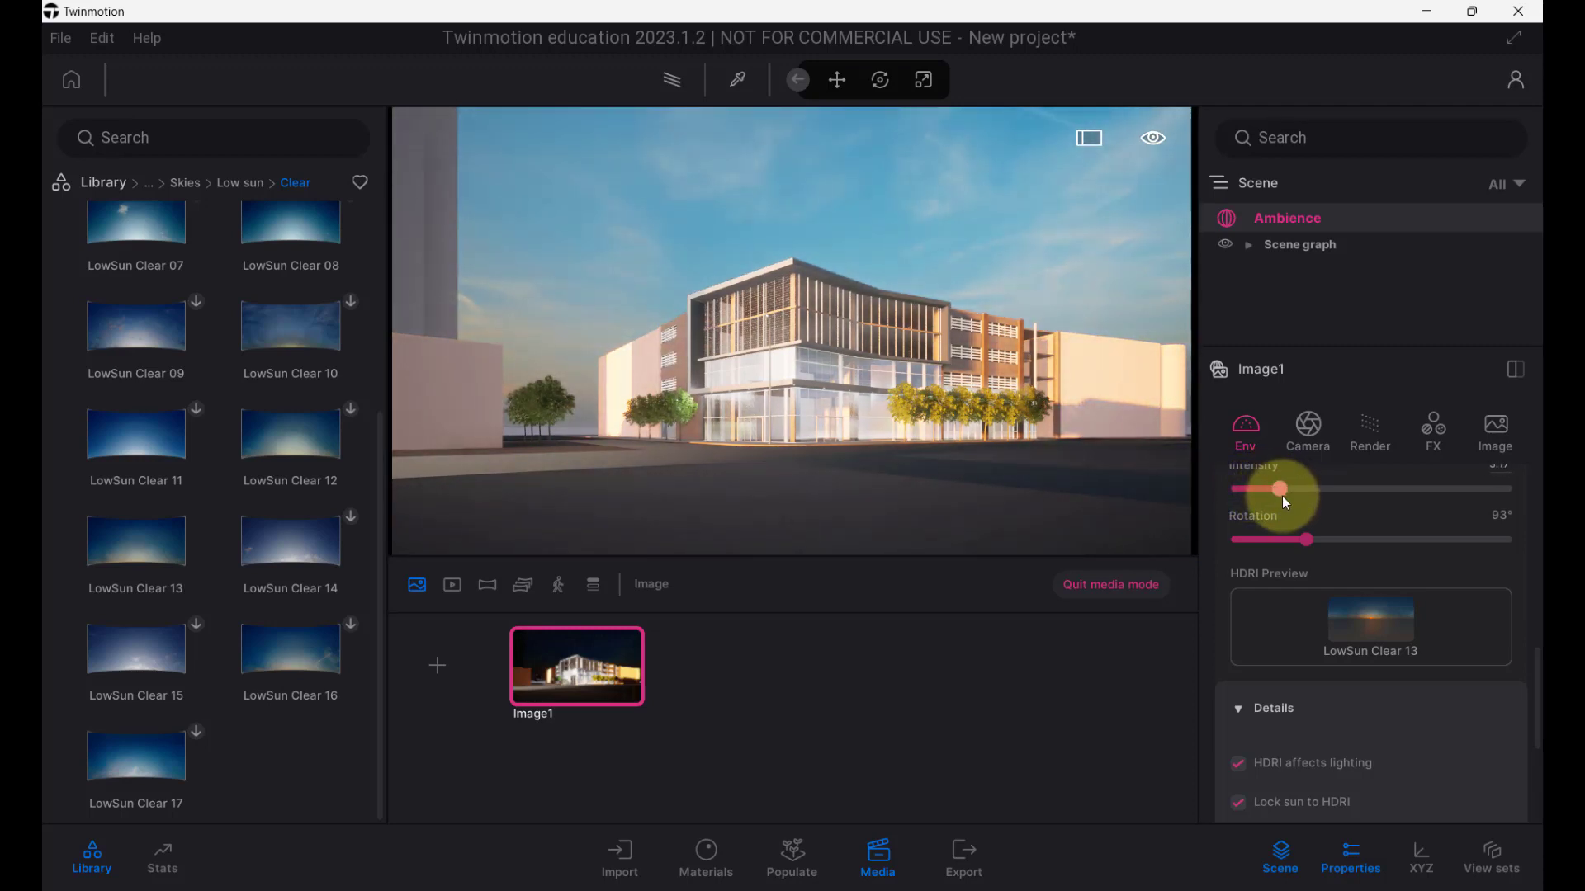
{"action": "scroll", "coordinate": [1306, 504], "scroll_direction": "up", "scroll_amount": 1}
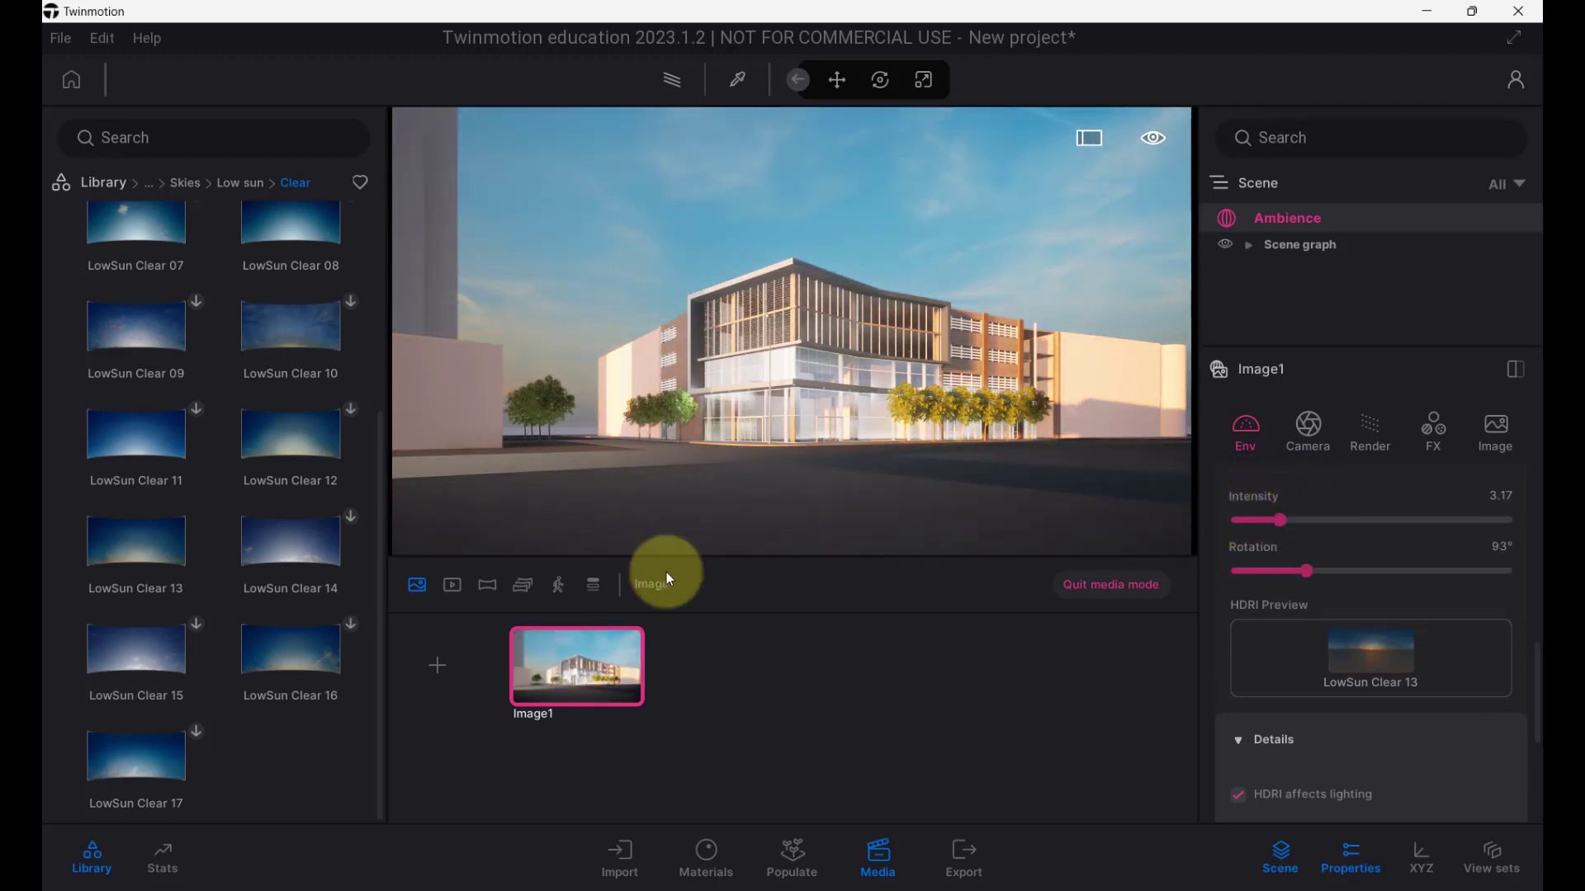
Compare the remaining clear low-sun sky previews and download LowSun Clear 14, with Ambience selected again.
{"action": "mouse_move", "coordinate": [180, 675]}
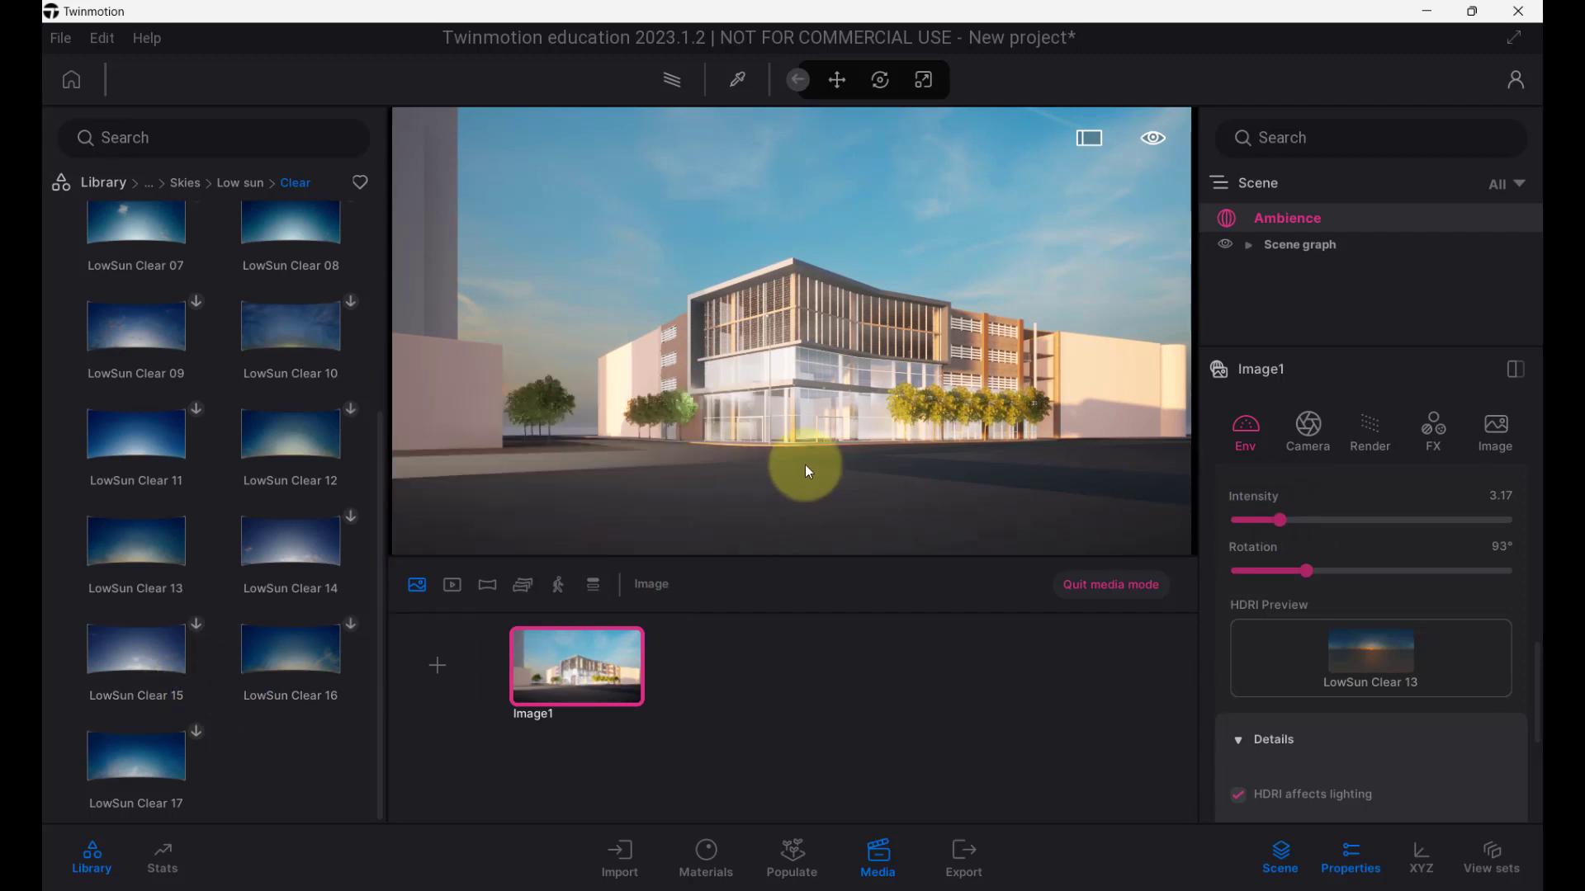
{"action": "mouse_move", "coordinate": [318, 654]}
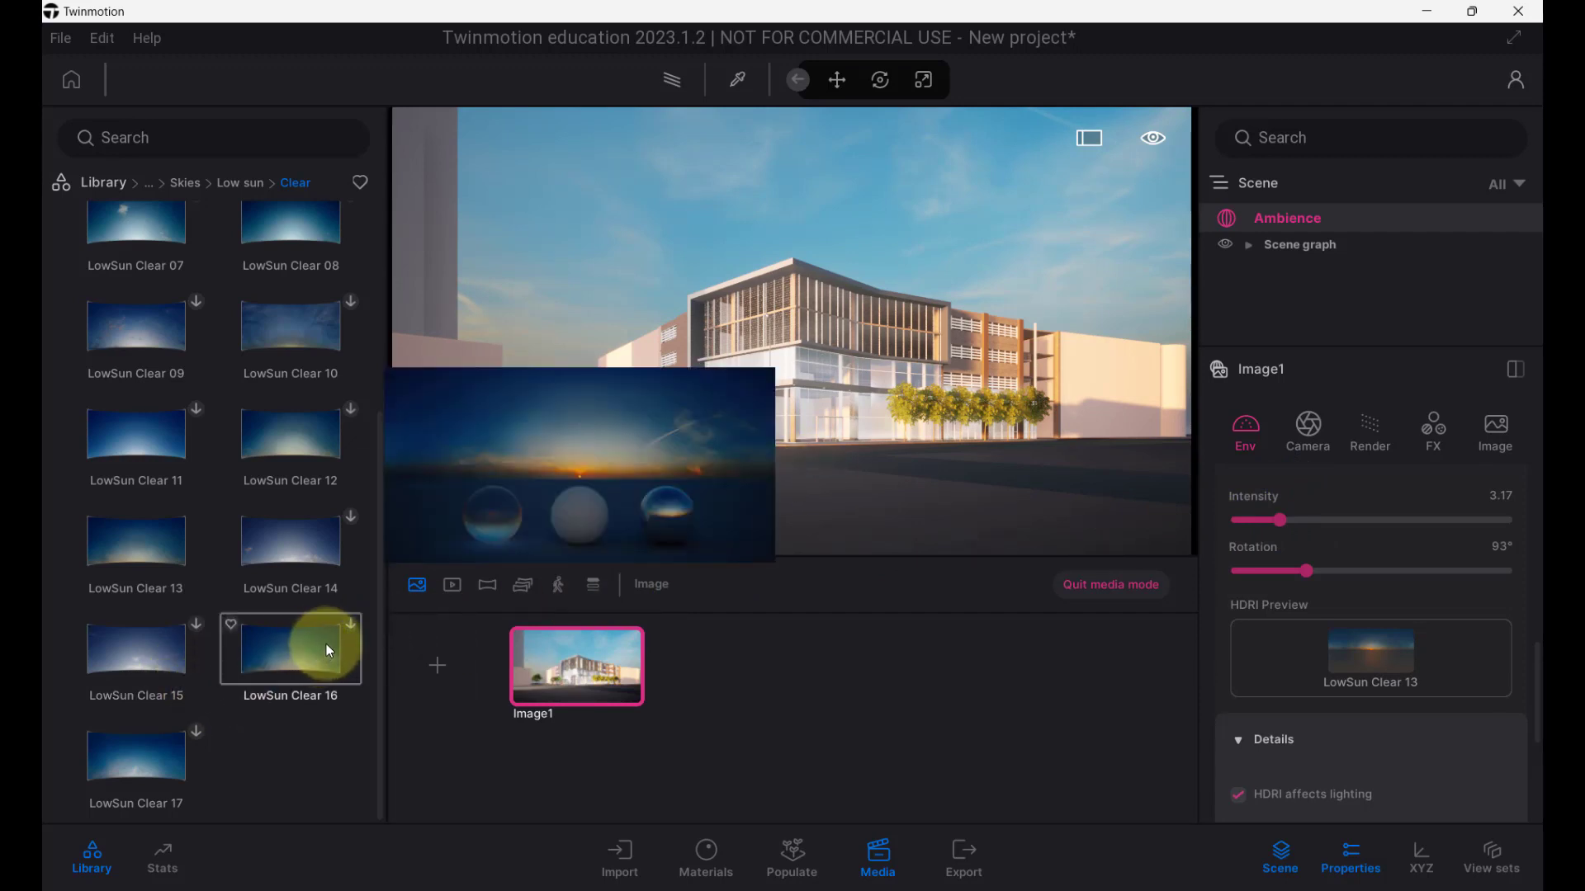
{"action": "mouse_move", "coordinate": [162, 564]}
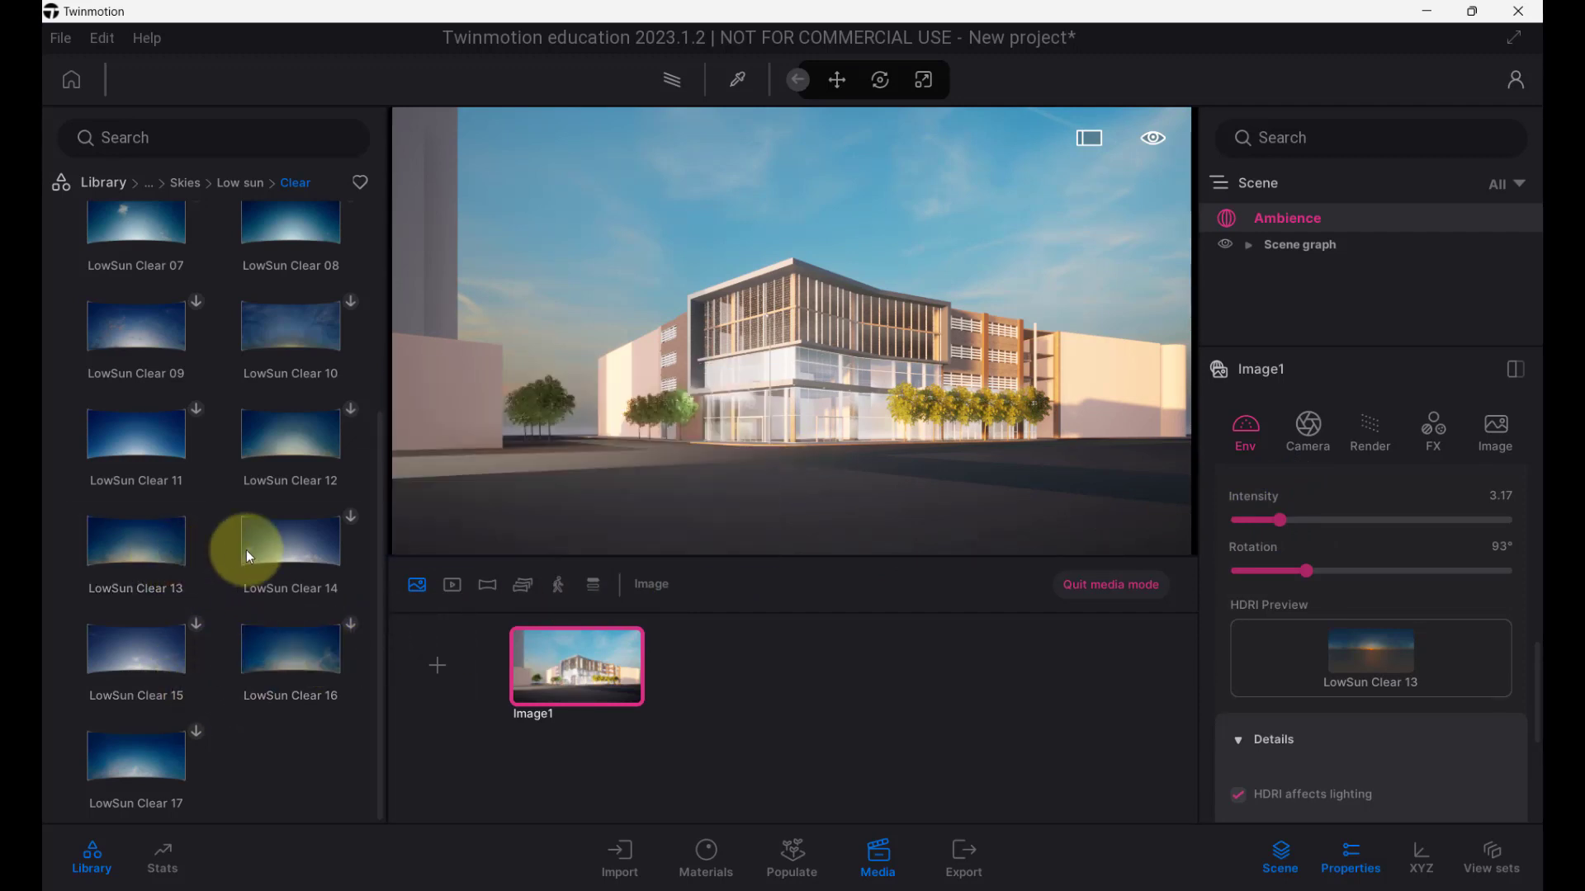
{"action": "mouse_move", "coordinate": [261, 547]}
{"action": "left_click", "coordinate": [328, 543]}
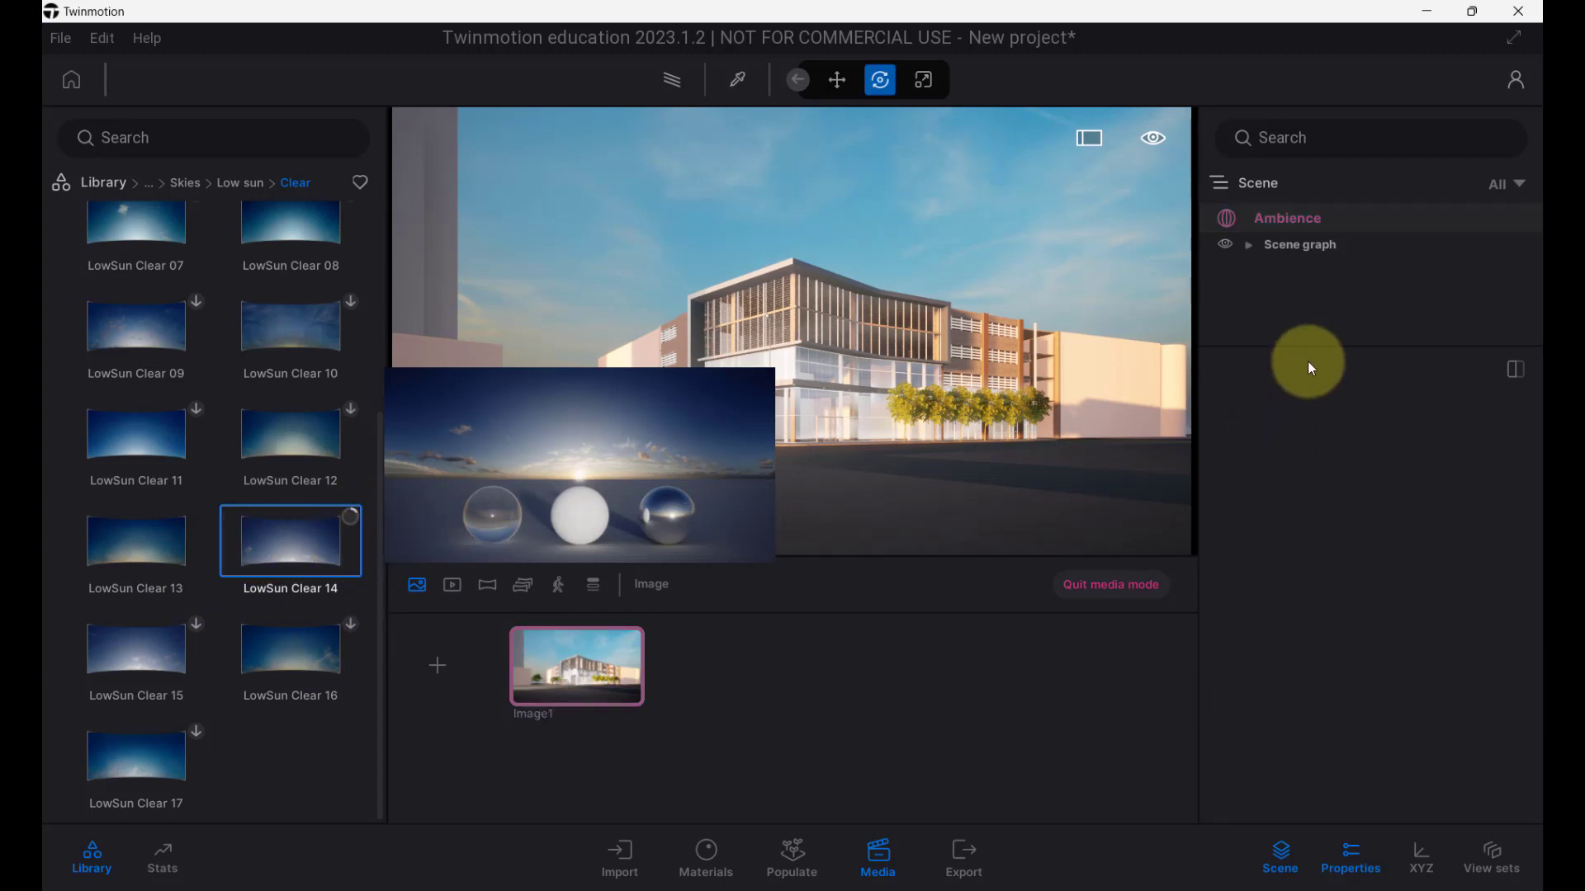
{"action": "left_click", "coordinate": [1269, 224]}
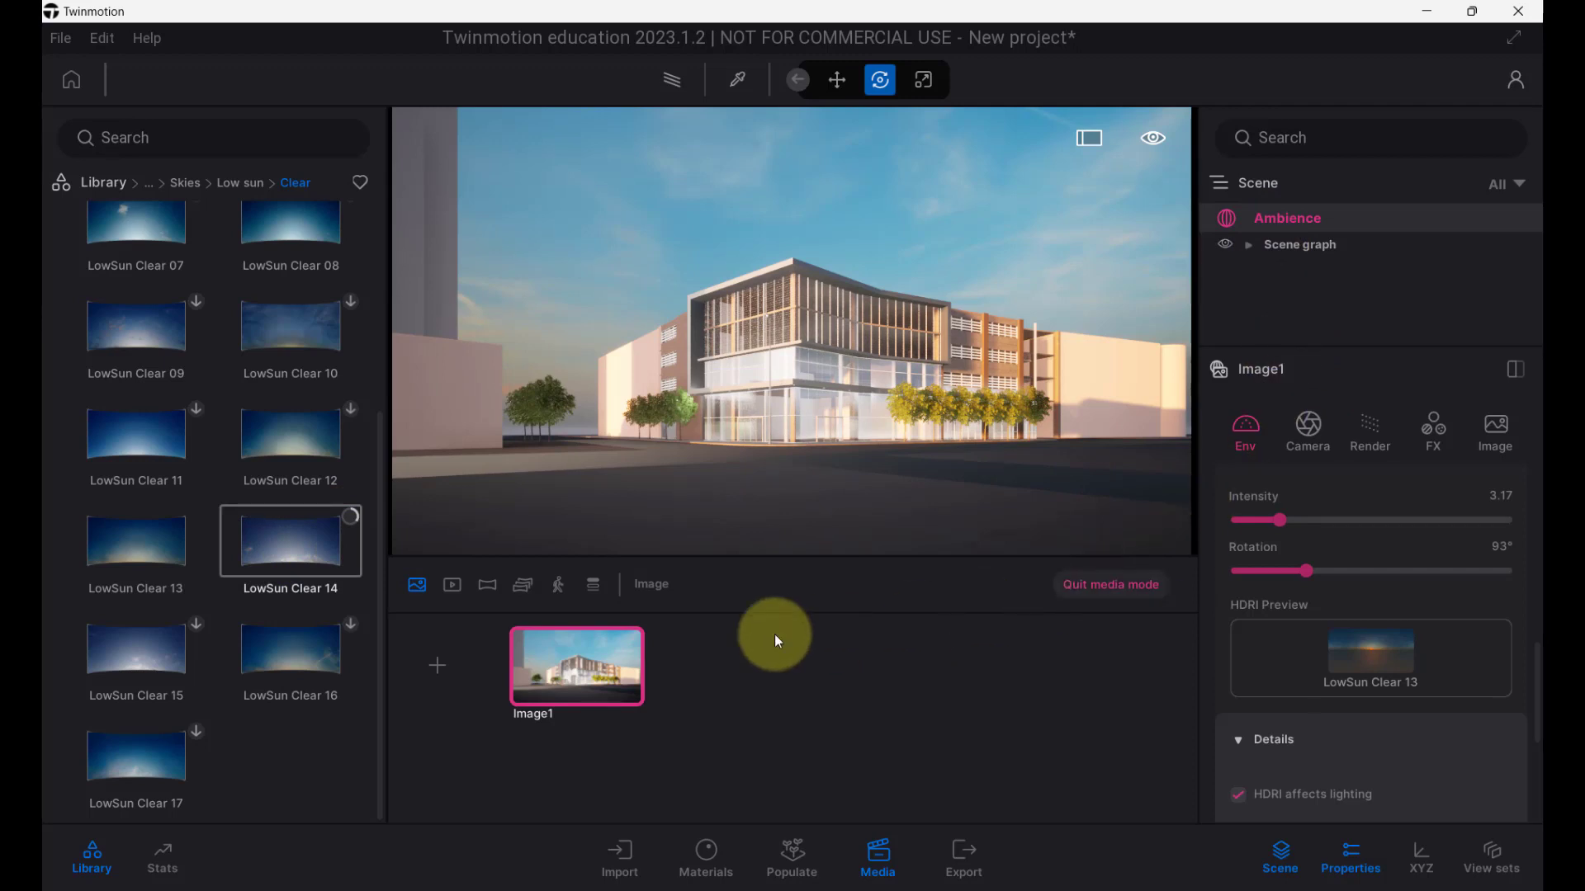
Download LowSun Clear 10, apply it as Image1's HDRI sky and set the HDRI intensity to 2.12.
{"action": "mouse_move", "coordinate": [320, 538]}
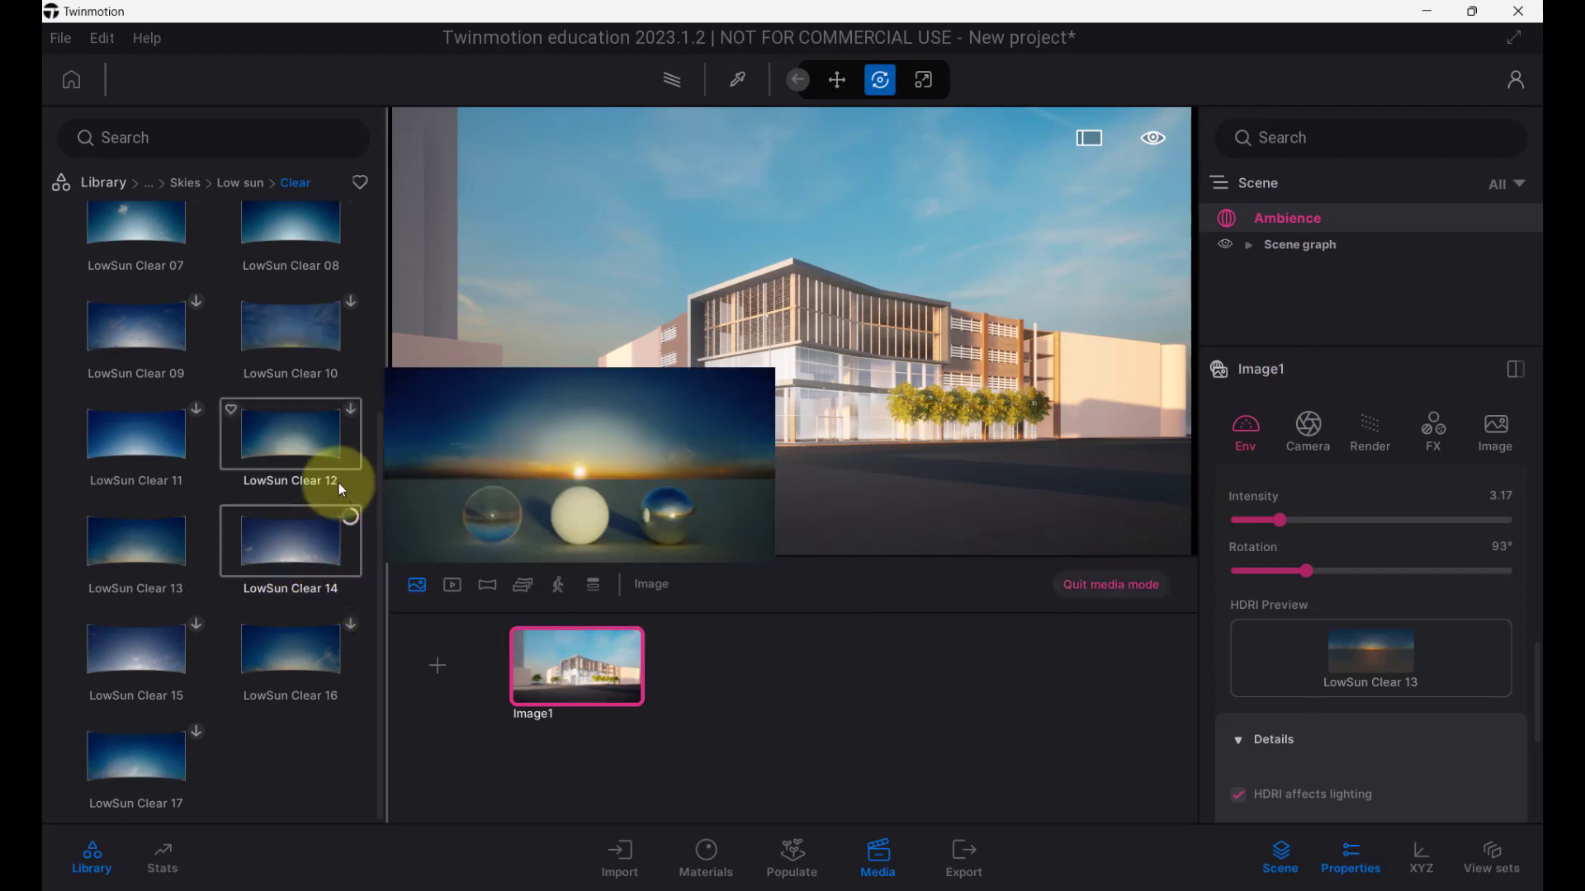
{"action": "mouse_move", "coordinate": [333, 338]}
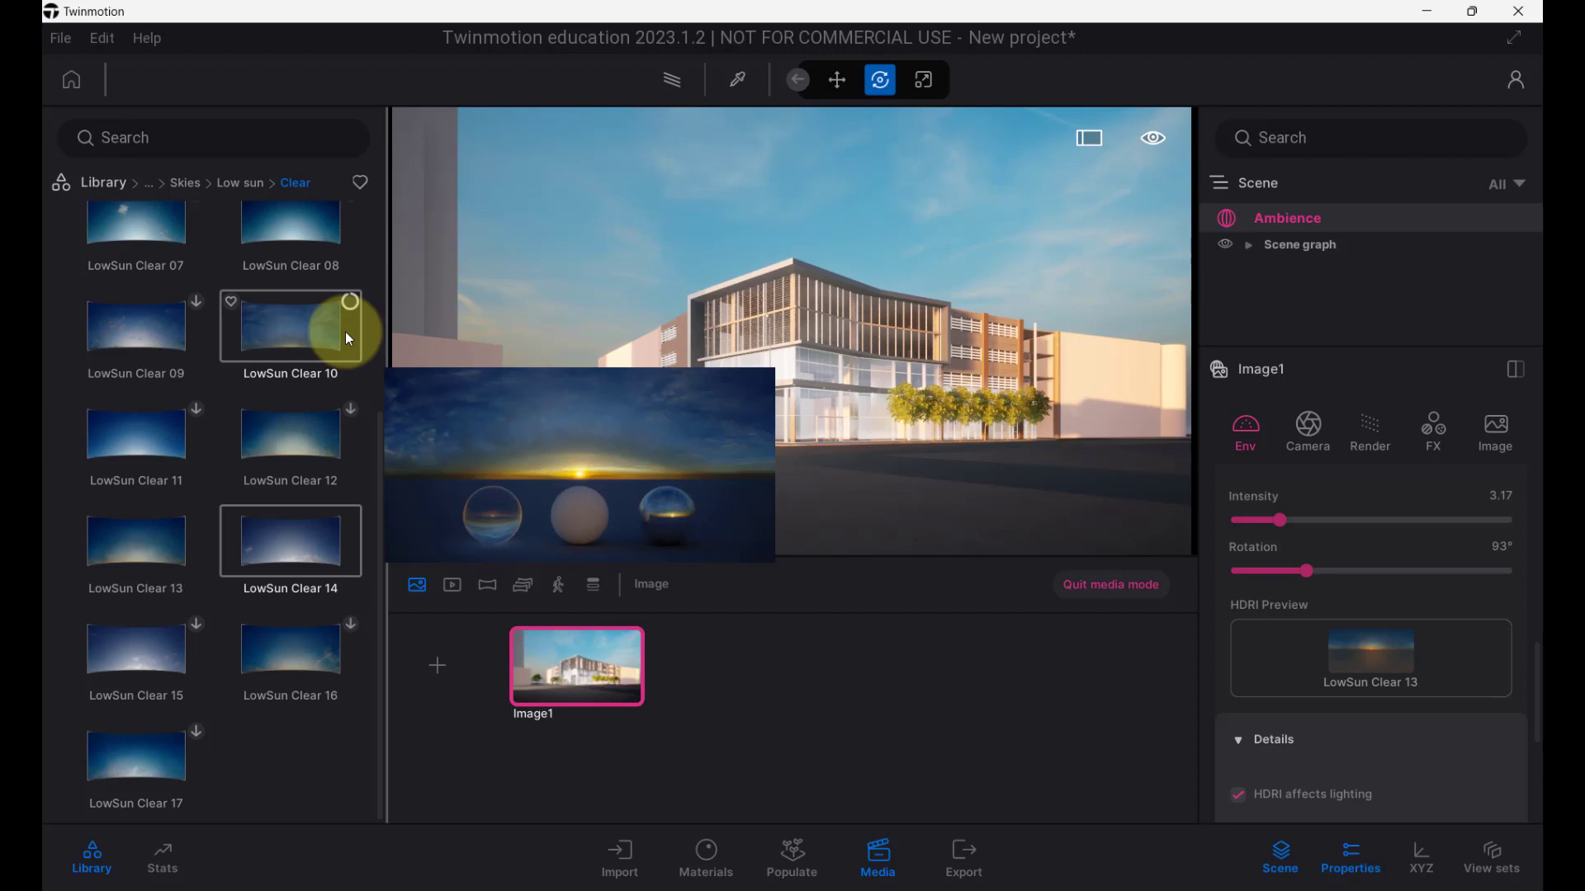
{"action": "left_click_drag", "start_coordinate": [1281, 520], "coordinate": [1265, 520]}
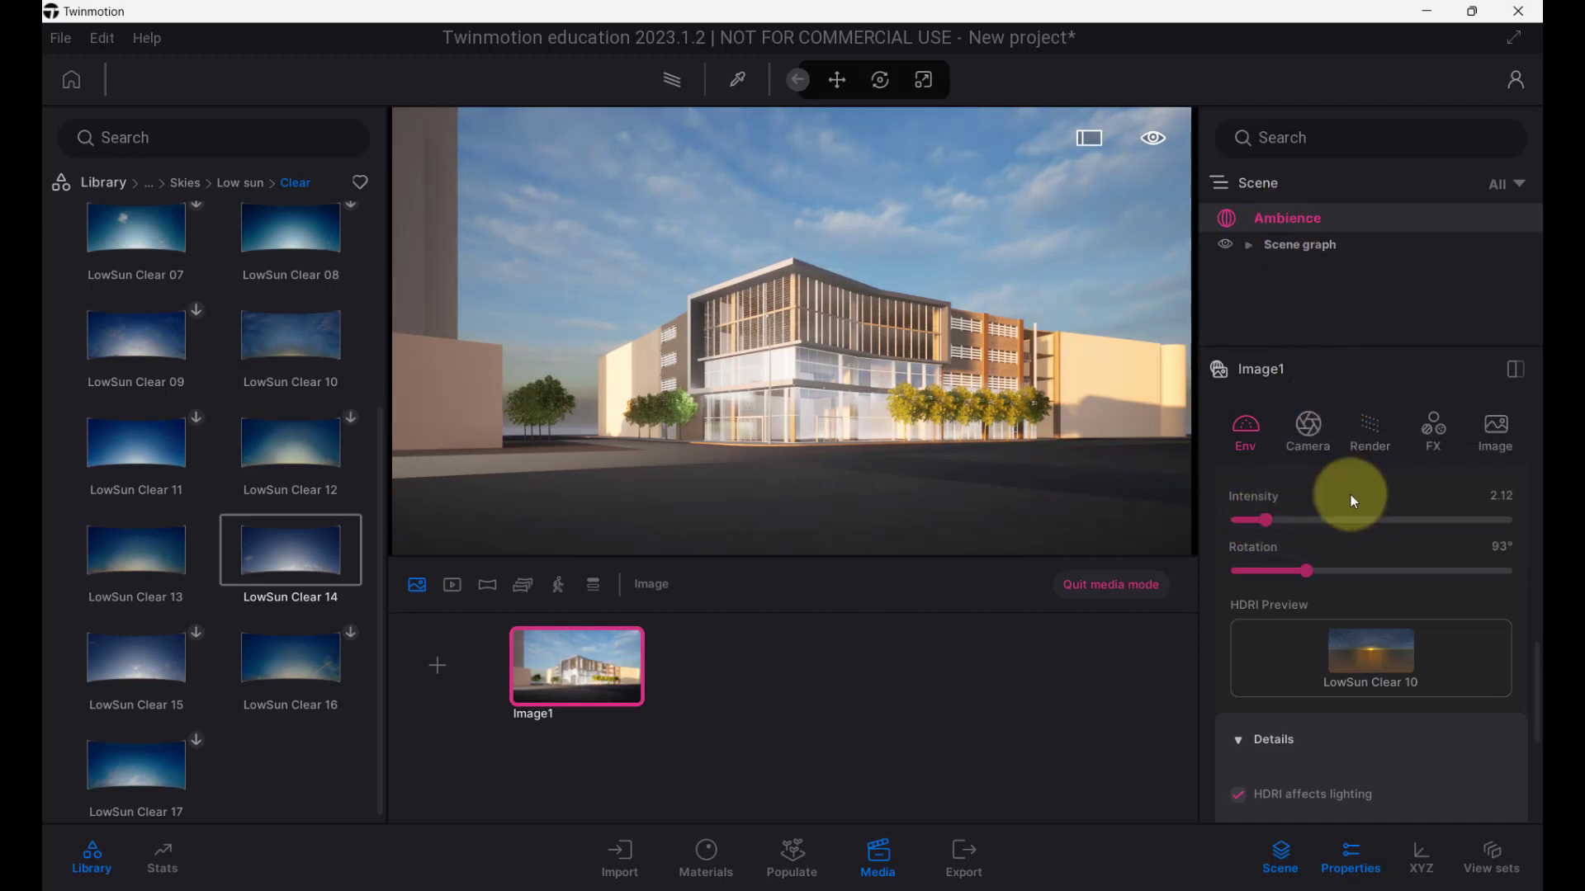
Set the exposure in Image1's global lighting to -0.09.
{"action": "scroll", "coordinate": [1353, 503], "scroll_direction": "up", "scroll_amount": 5}
{"action": "scroll", "coordinate": [1359, 507], "scroll_direction": "up", "scroll_amount": 4}
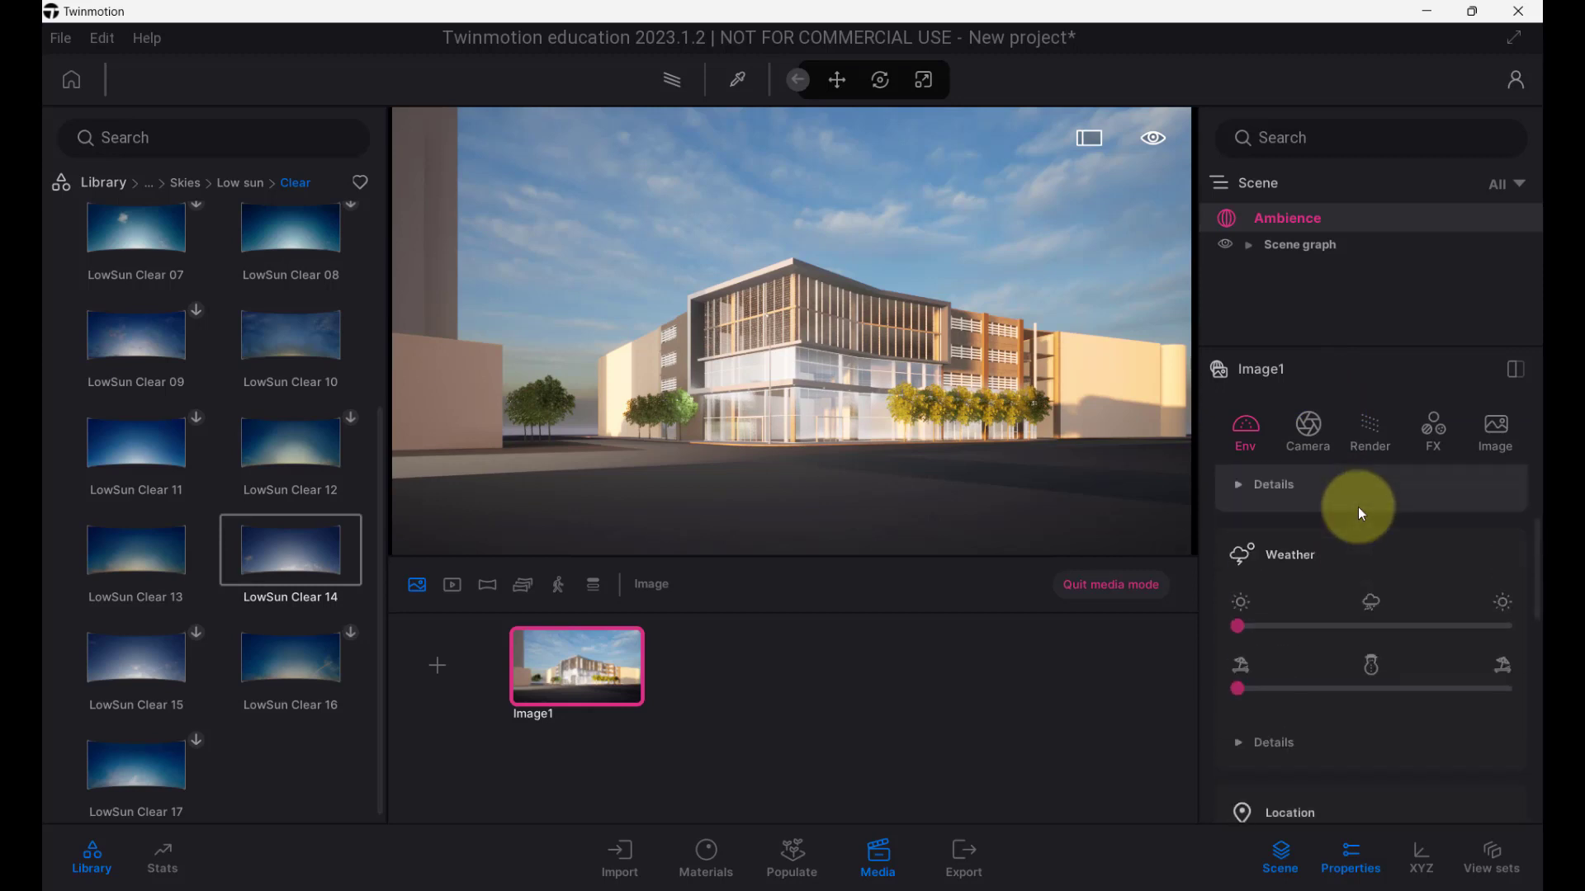
{"action": "mouse_move", "coordinate": [1366, 619]}
{"action": "left_mouse_down"}
{"action": "mouse_move", "coordinate": [1346, 625]}
{"action": "mouse_move", "coordinate": [1371, 619]}
{"action": "left_mouse_up"}
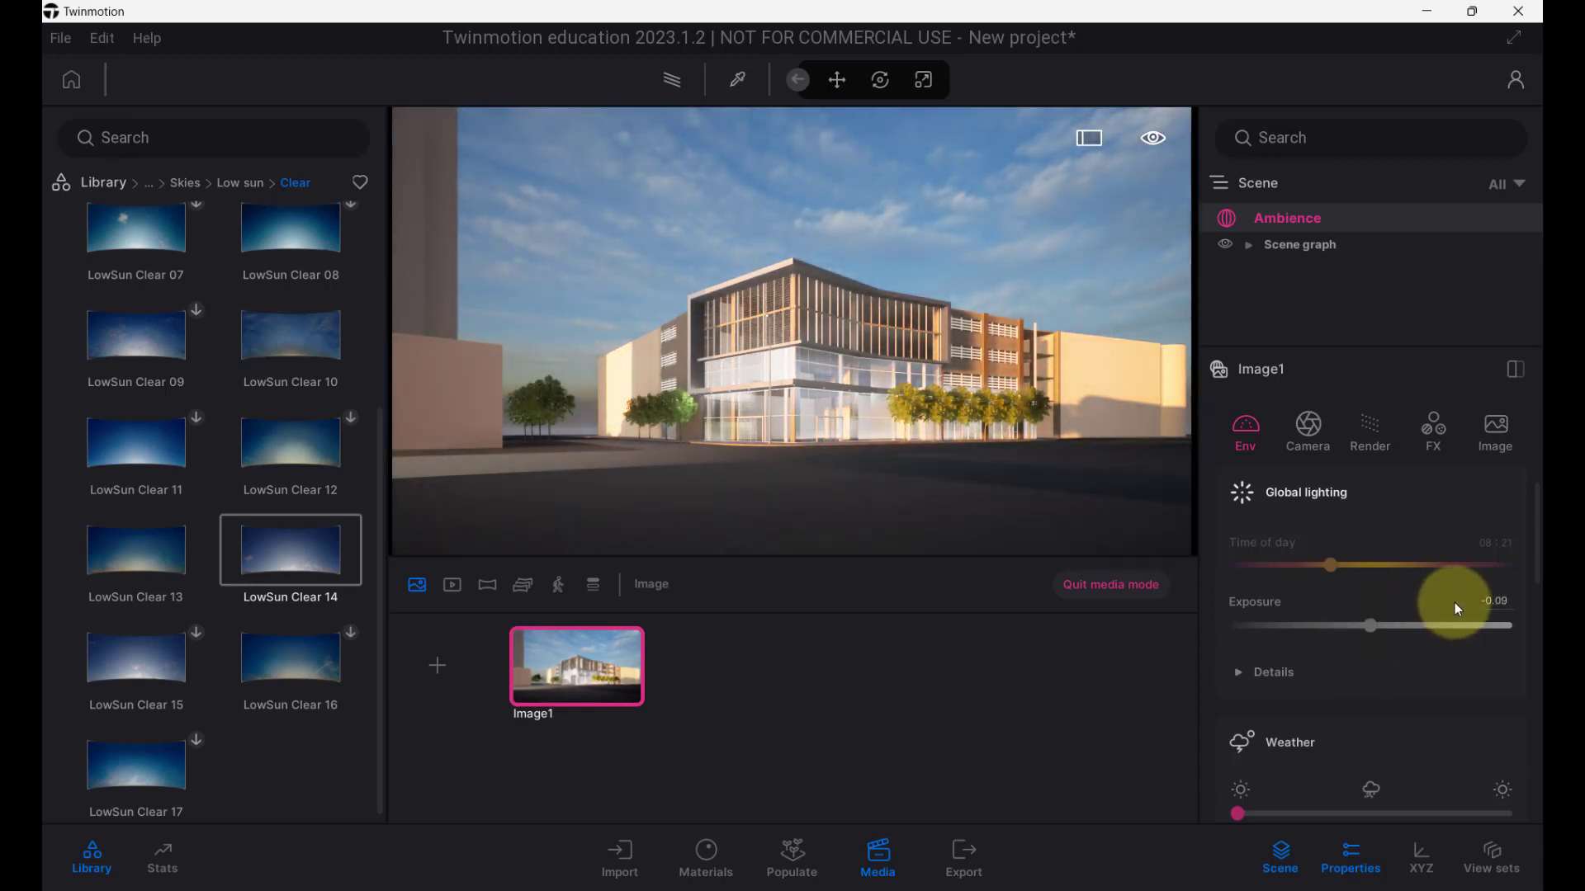
Set the sun intensity to 19 and the sun reflection to 0.82 in Image1's global lighting details.
{"action": "left_click", "coordinate": [1311, 656]}
{"action": "scroll", "coordinate": [1330, 647], "scroll_direction": "down", "scroll_amount": 2}
{"action": "scroll", "coordinate": [1331, 647], "scroll_direction": "down", "scroll_amount": 2}
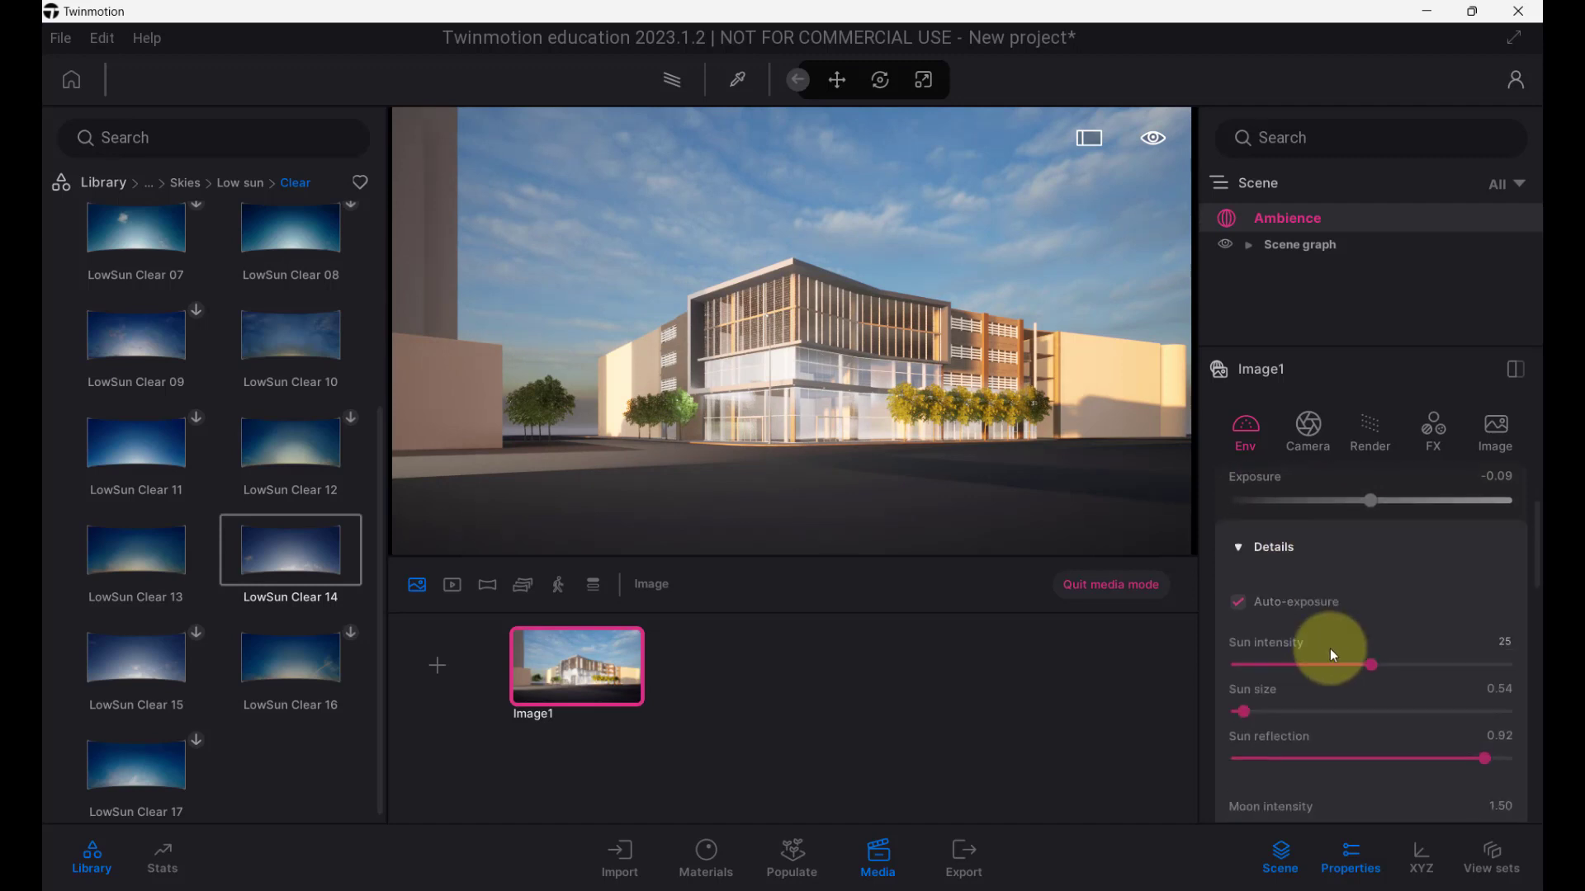
{"action": "scroll", "coordinate": [1351, 622], "scroll_direction": "up", "scroll_amount": 1}
{"action": "scroll", "coordinate": [1355, 631], "scroll_direction": "down", "scroll_amount": 1}
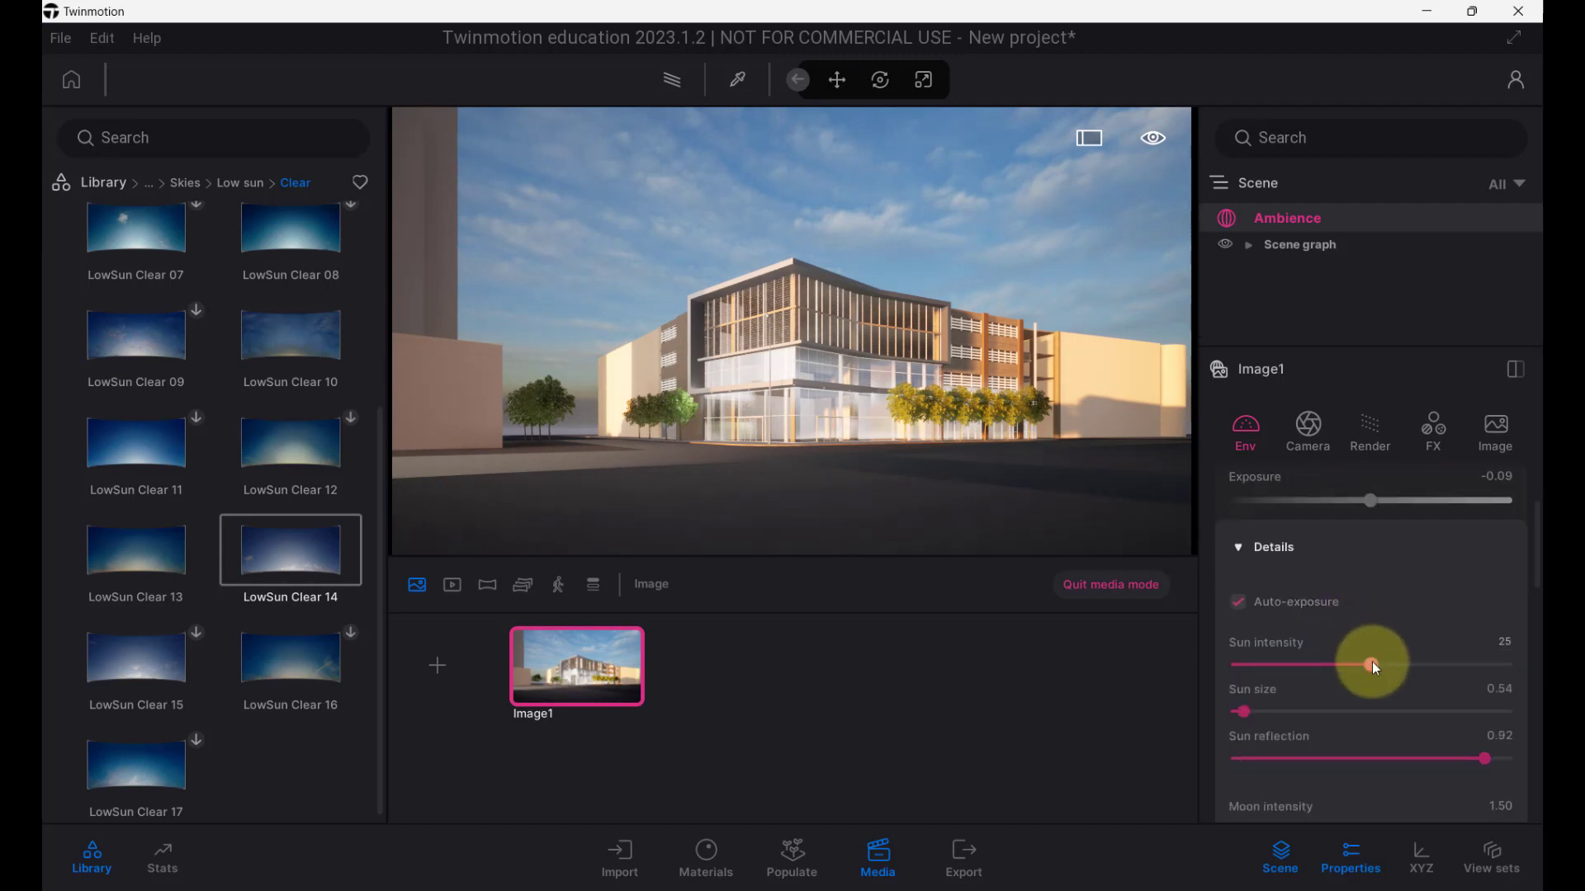
{"action": "left_click_drag", "start_coordinate": [1373, 665], "coordinate": [1338, 664]}
{"action": "scroll", "coordinate": [1350, 682], "scroll_direction": "down", "scroll_amount": 1}
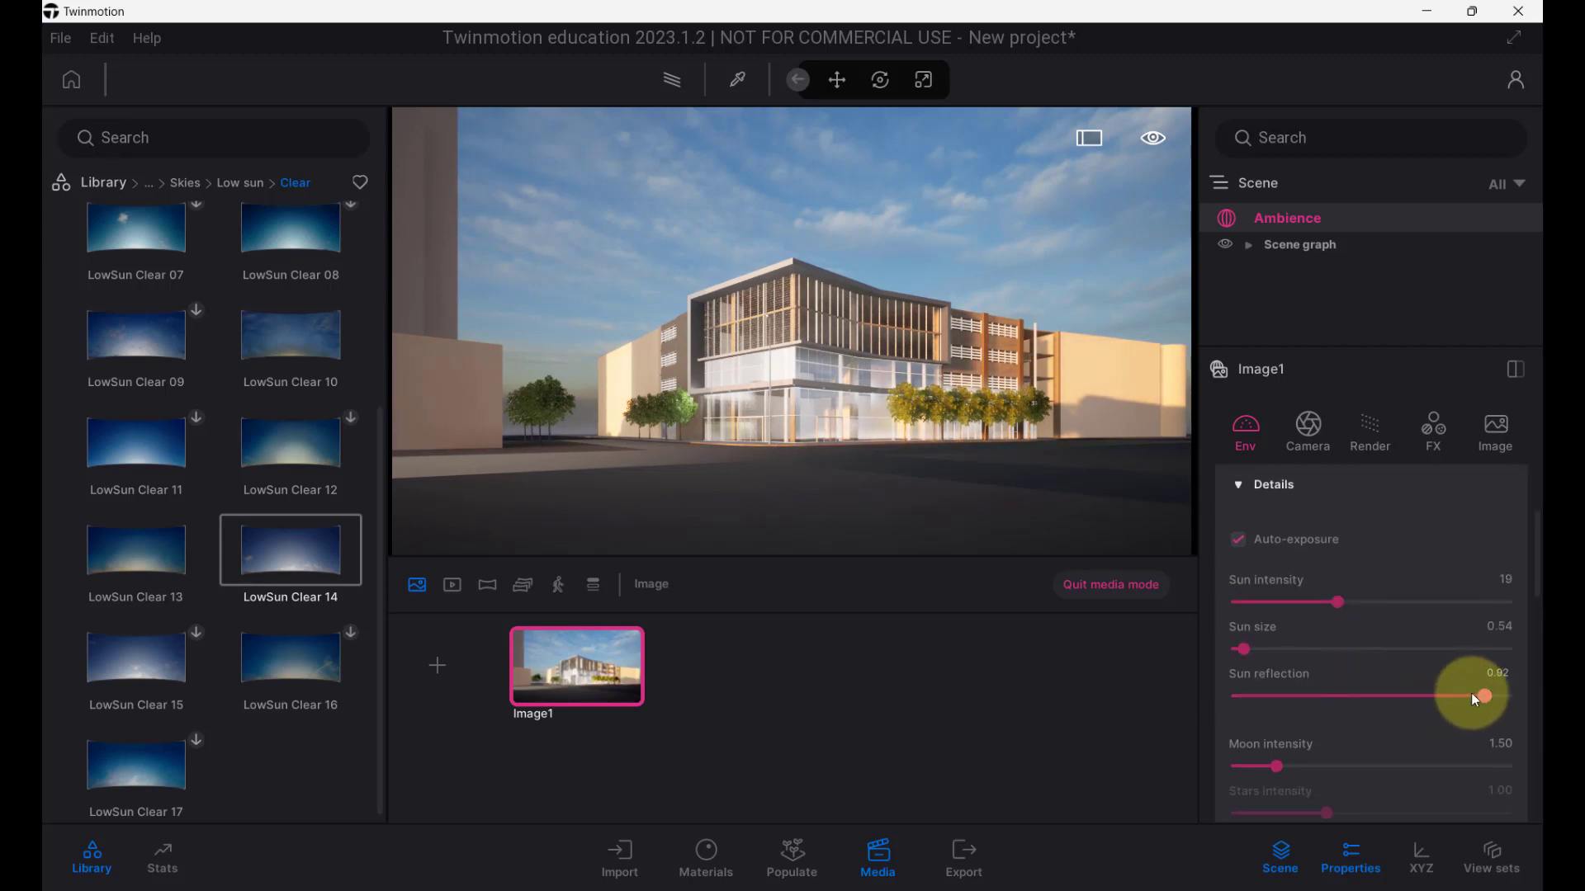
{"action": "mouse_move", "coordinate": [1472, 692]}
{"action": "left_mouse_down"}
{"action": "mouse_move", "coordinate": [1305, 695]}
{"action": "mouse_move", "coordinate": [1458, 696]}
{"action": "left_mouse_up"}
Try raising Image1's exposure to 1.66 to brighten the scene.
{"action": "left_click_drag", "start_coordinate": [1338, 601], "coordinate": [1386, 592]}
{"action": "scroll", "coordinate": [1373, 578], "scroll_direction": "up", "scroll_amount": 1}
{"action": "scroll", "coordinate": [1373, 577], "scroll_direction": "up", "scroll_amount": 2}
{"action": "mouse_move", "coordinate": [310, 388]}
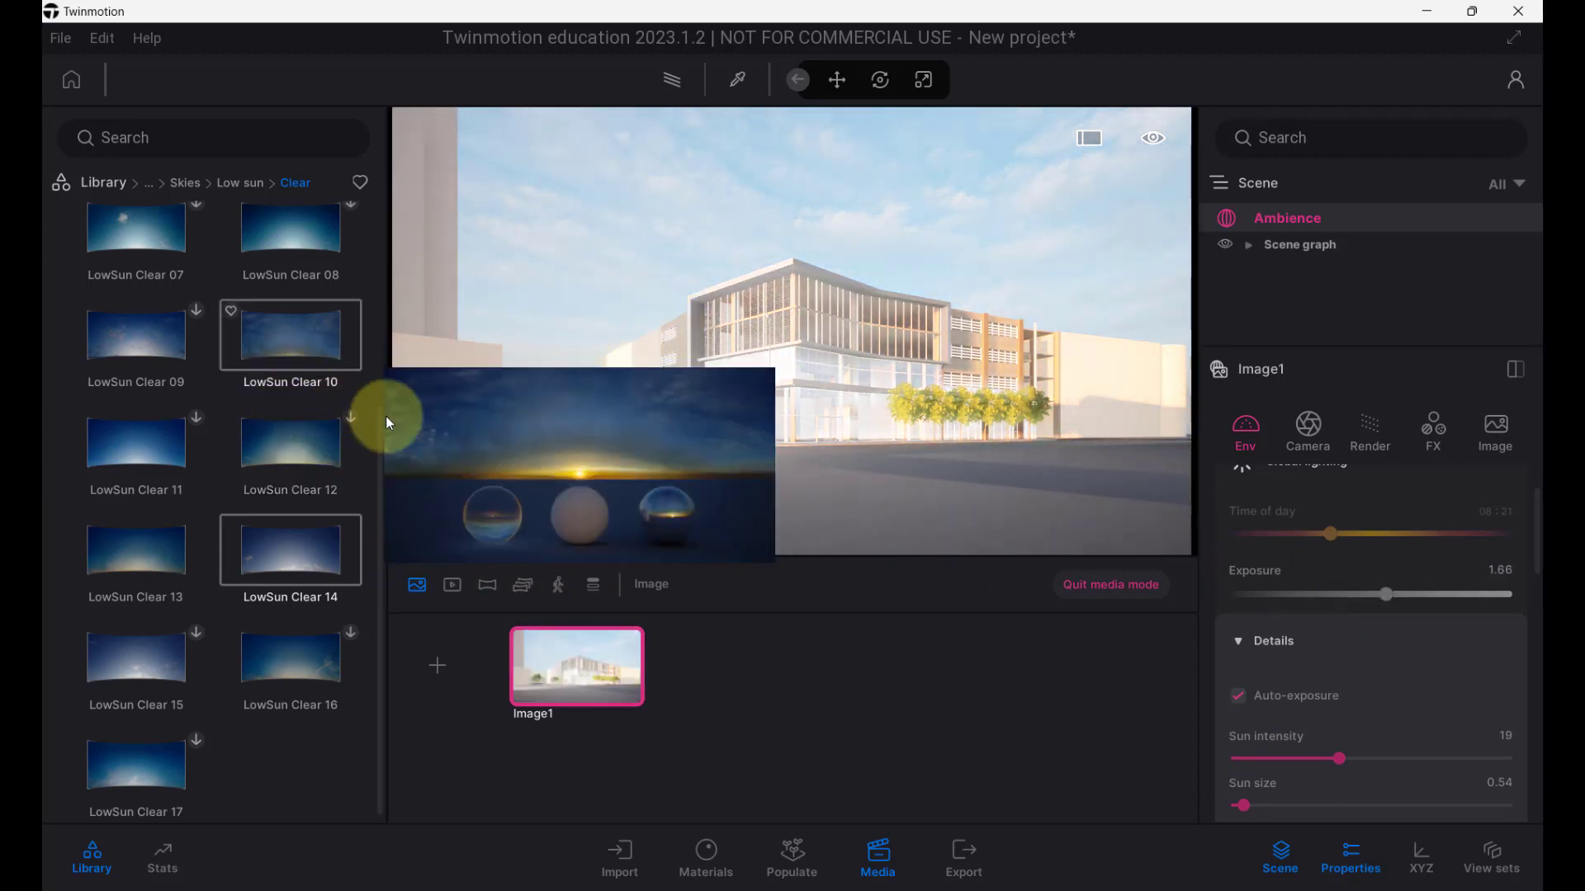
Reset Image1's global lighting exposure to 0.
{"action": "left_click", "coordinate": [1501, 569]}
{"action": "type", "text": "0"}
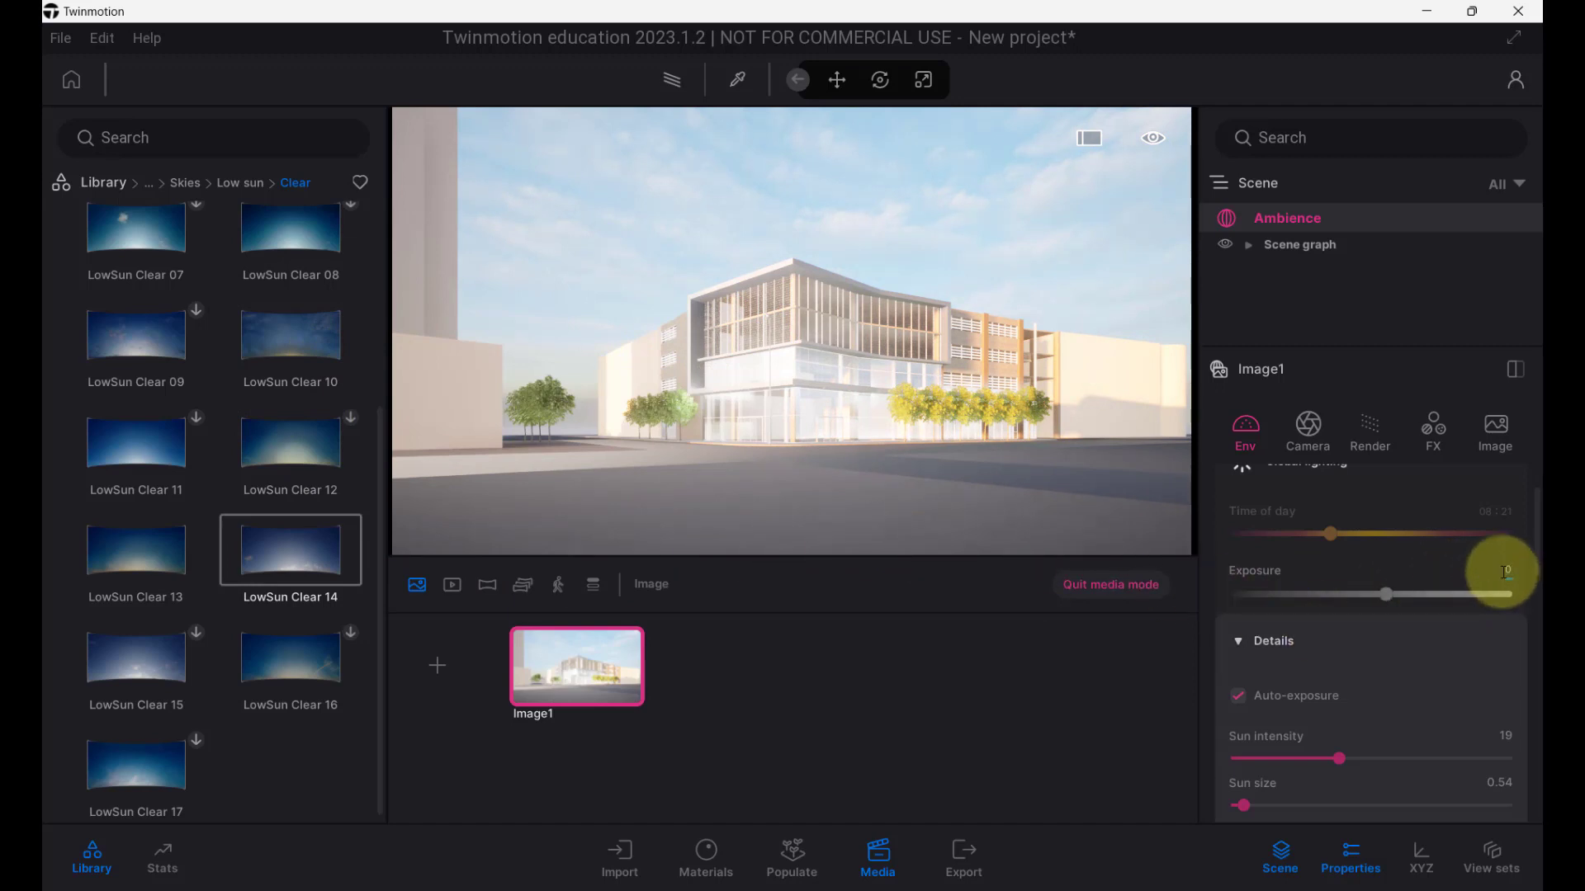
{"action": "key", "text": "Return"}
{"action": "scroll", "coordinate": [302, 334], "scroll_direction": "up", "scroll_amount": 3}
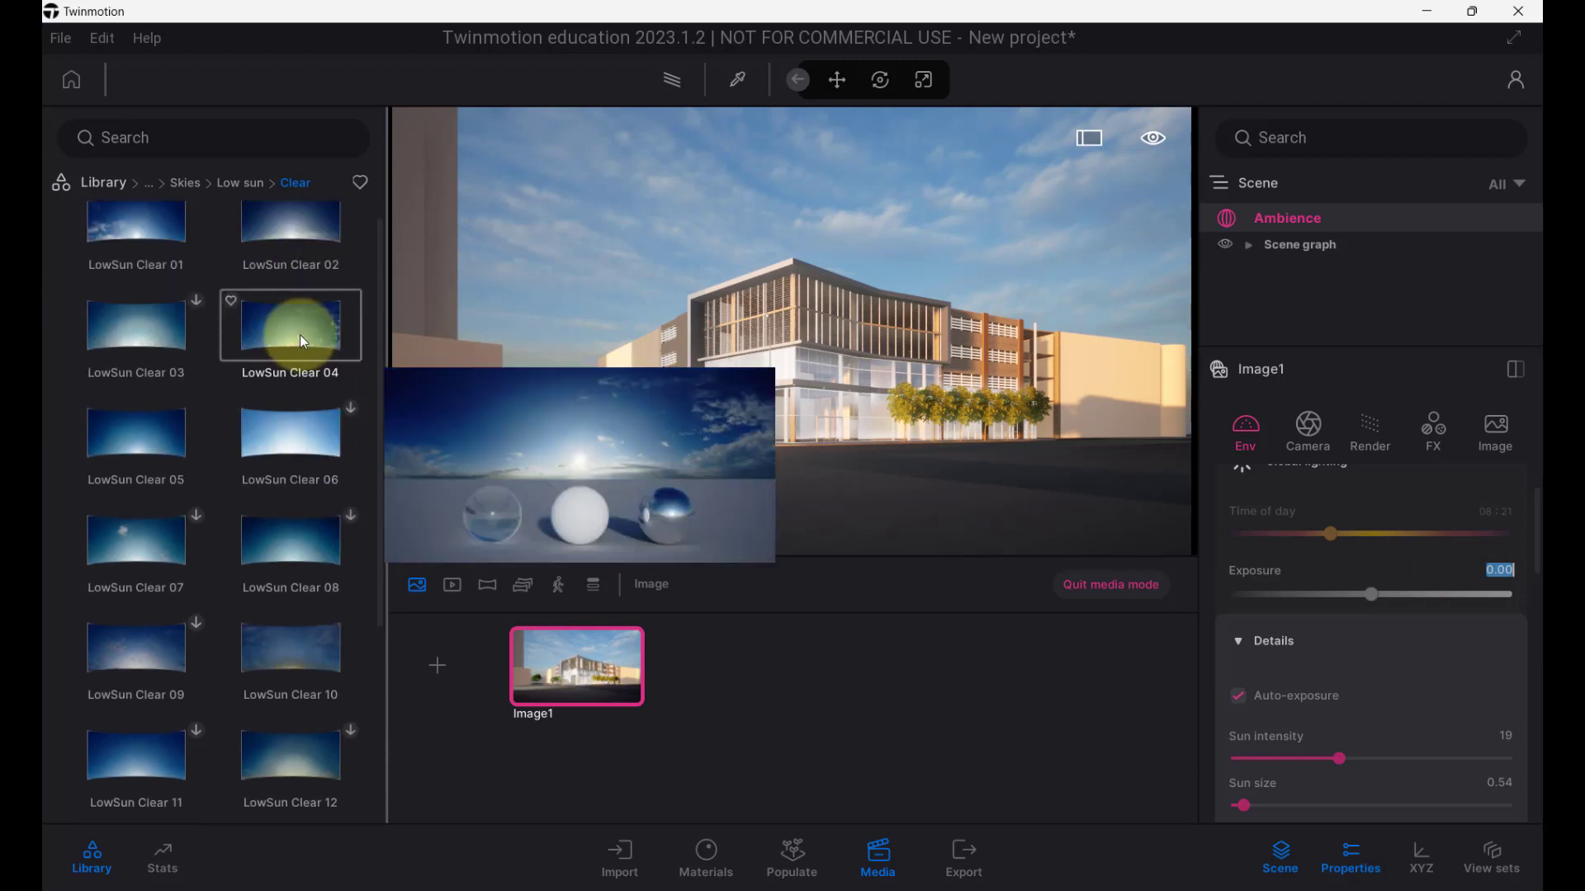
Try to change Image1's time of day and collapse the global lighting details.
{"action": "left_click", "coordinate": [1336, 538]}
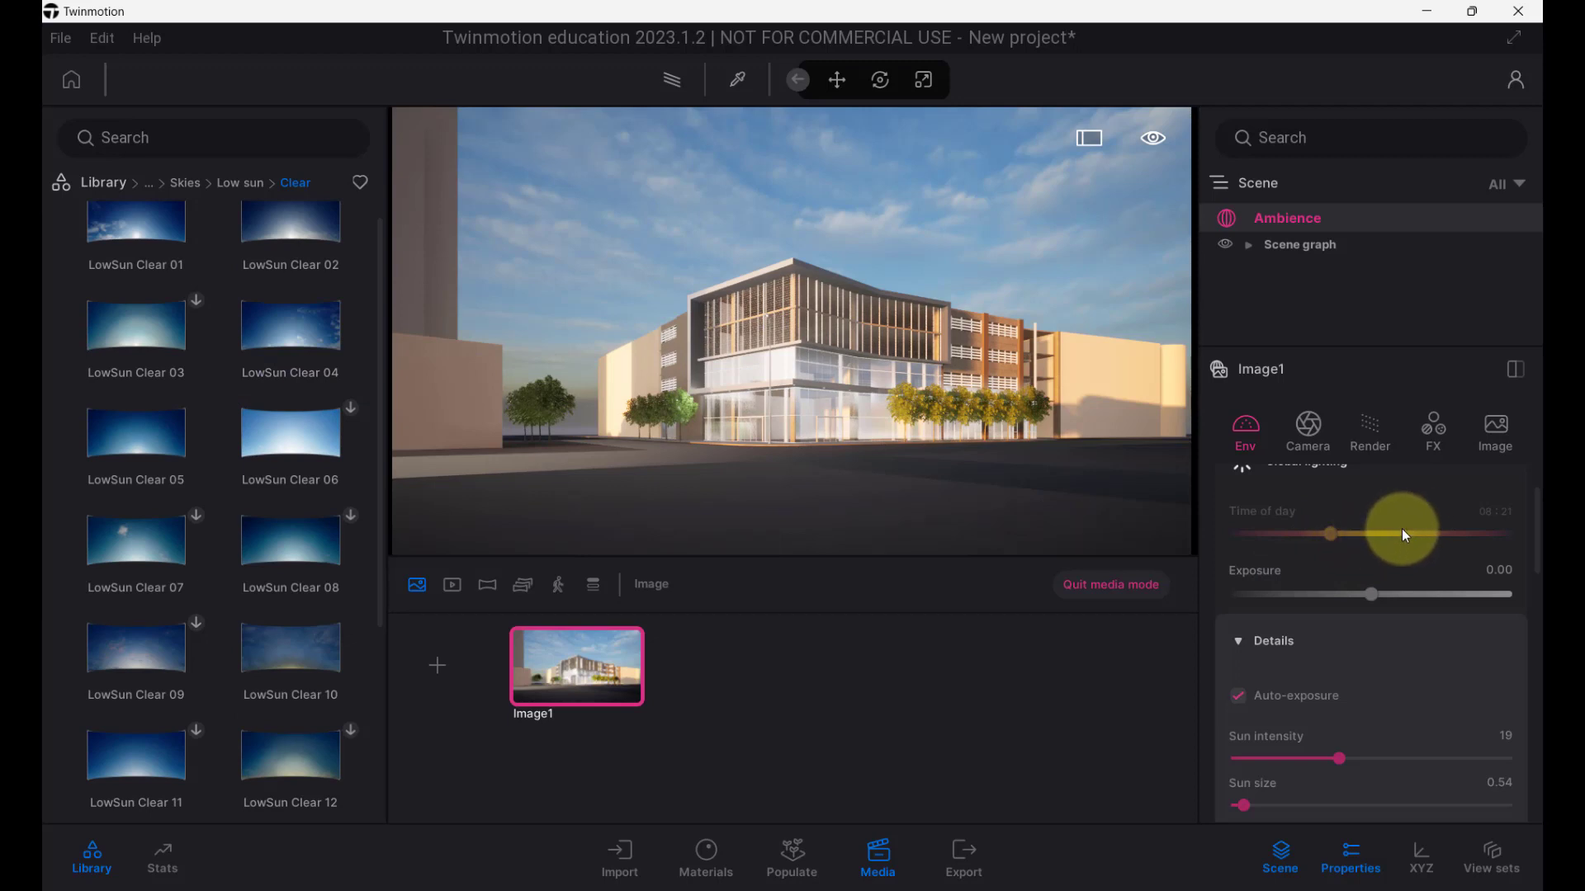
{"action": "scroll", "coordinate": [1377, 596], "scroll_direction": "down", "scroll_amount": 2}
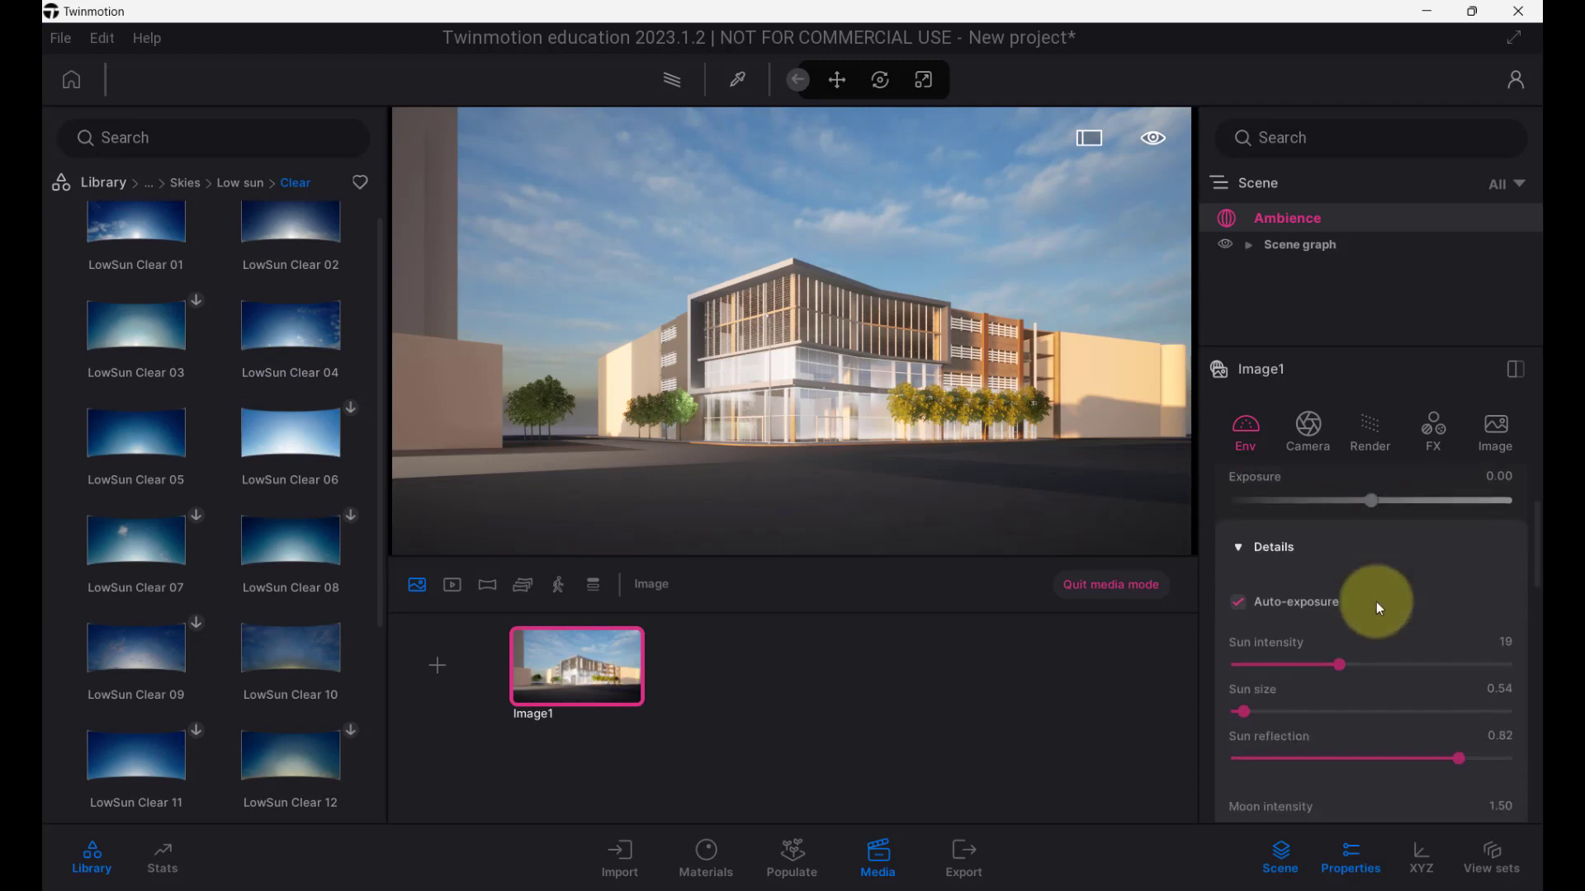
{"action": "left_click", "coordinate": [1239, 548]}
{"action": "scroll", "coordinate": [1314, 611], "scroll_direction": "down", "scroll_amount": 2}
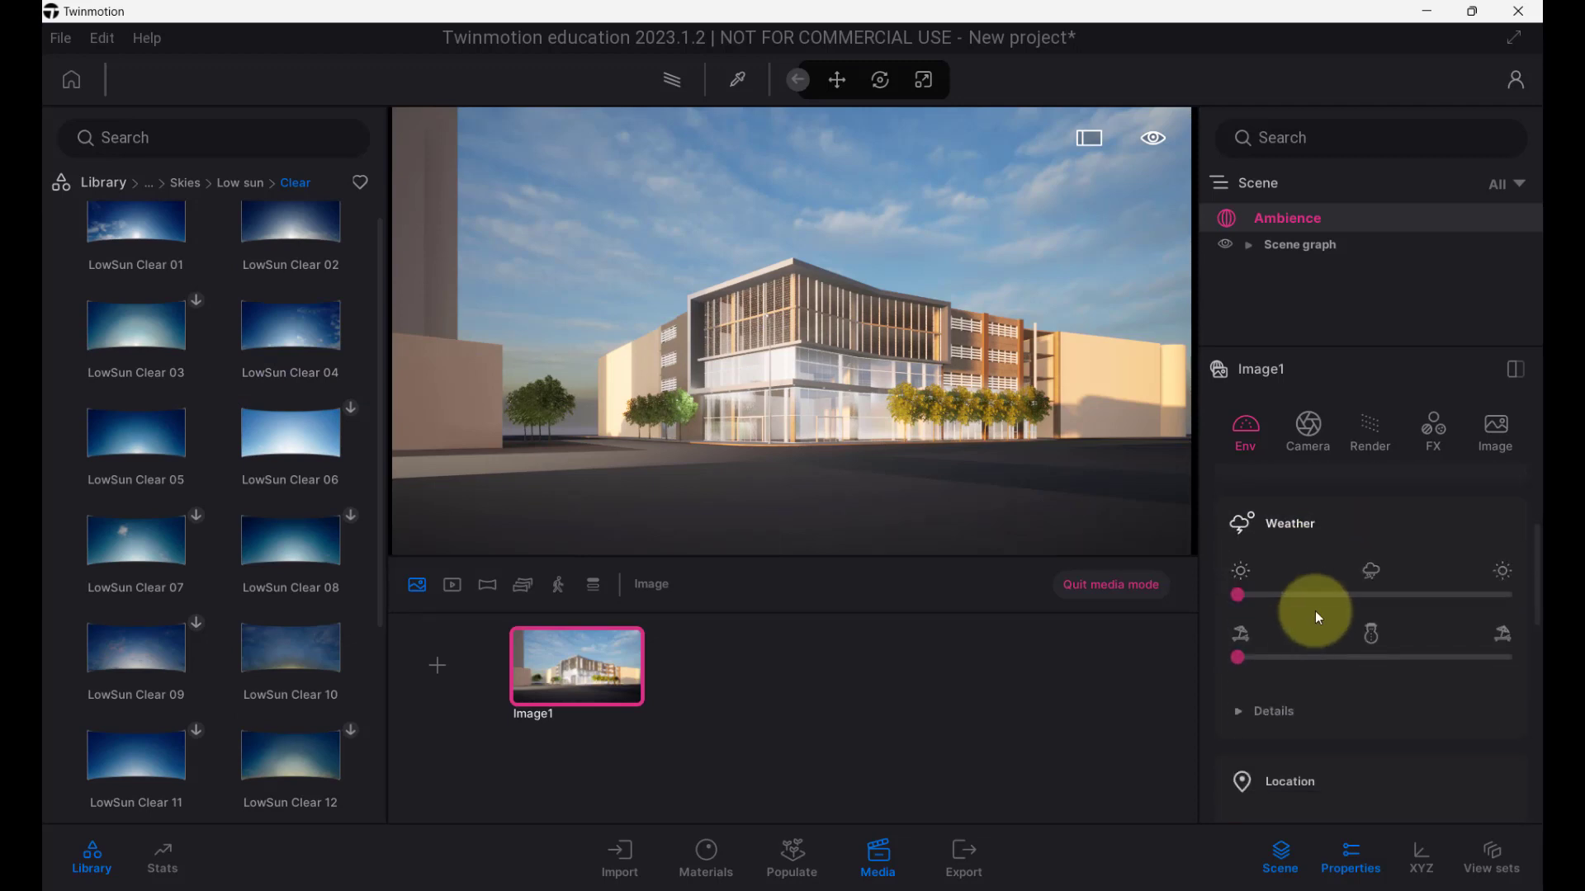
Test the effect of the HDRI environment's lighting, sun lock and height fog options, leaving all of them enabled.
{"action": "scroll", "coordinate": [1319, 610], "scroll_direction": "down", "scroll_amount": 2}
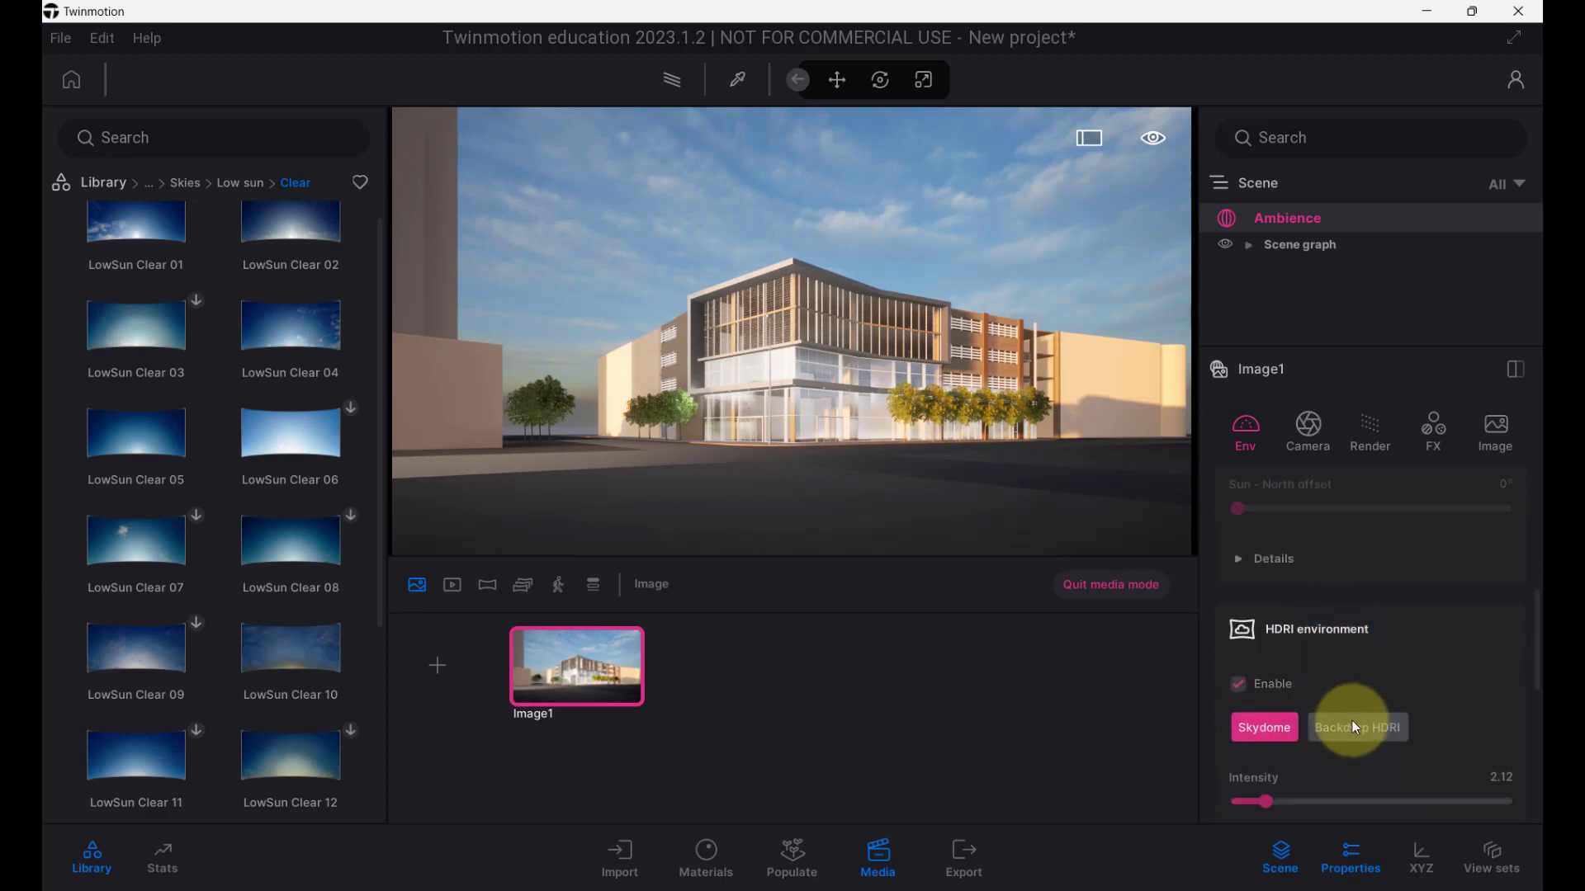
{"action": "scroll", "coordinate": [1338, 711], "scroll_direction": "down", "scroll_amount": 3}
{"action": "scroll", "coordinate": [1348, 712], "scroll_direction": "down", "scroll_amount": 5}
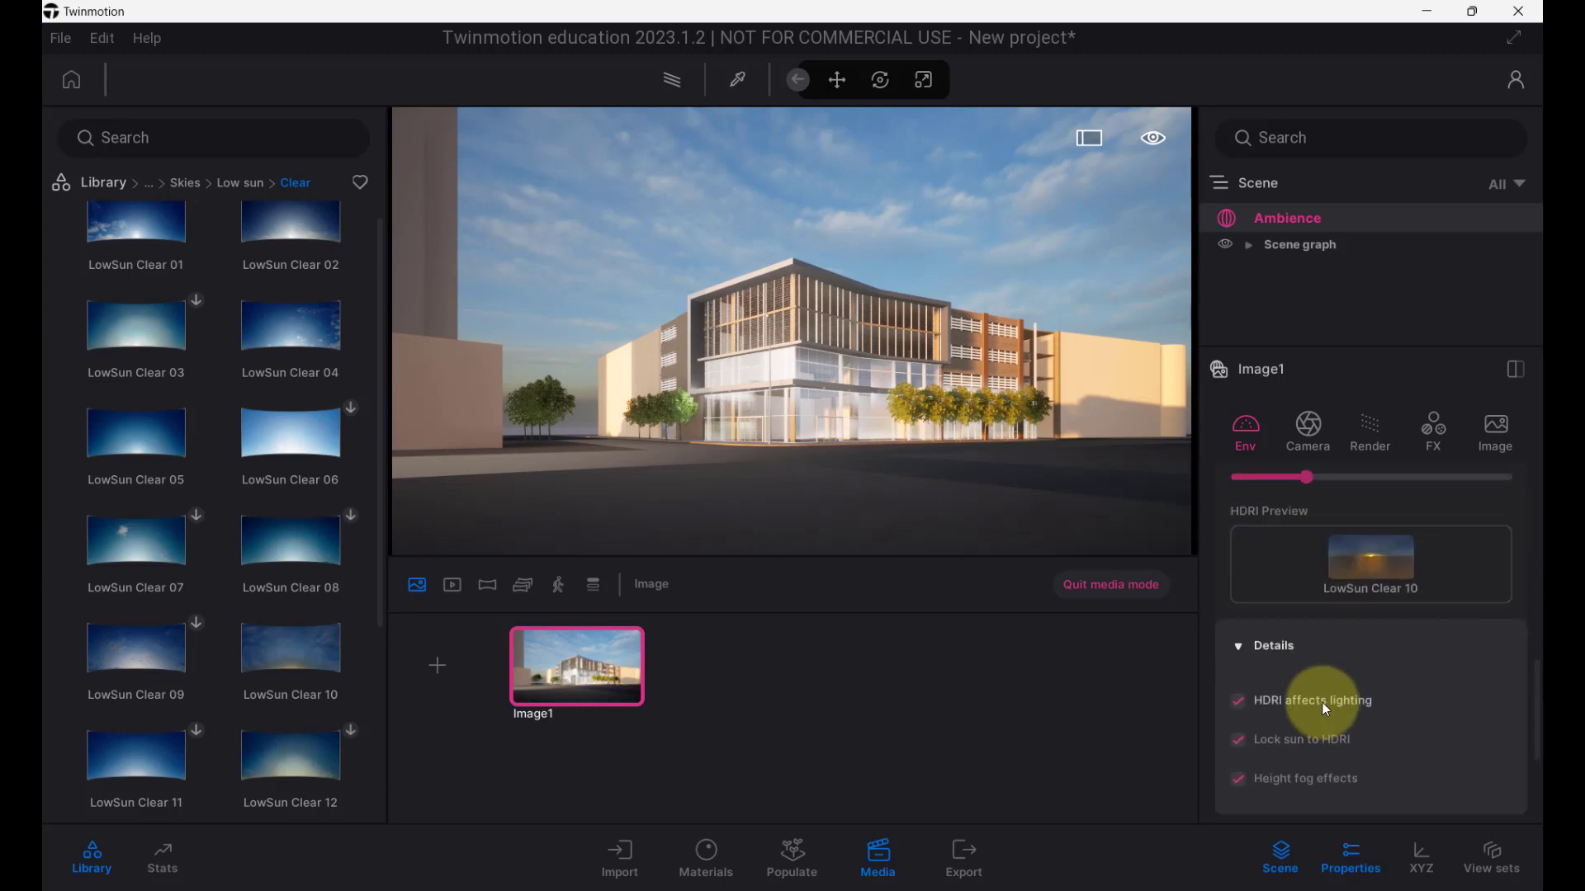
{"action": "left_click", "coordinate": [1249, 741]}
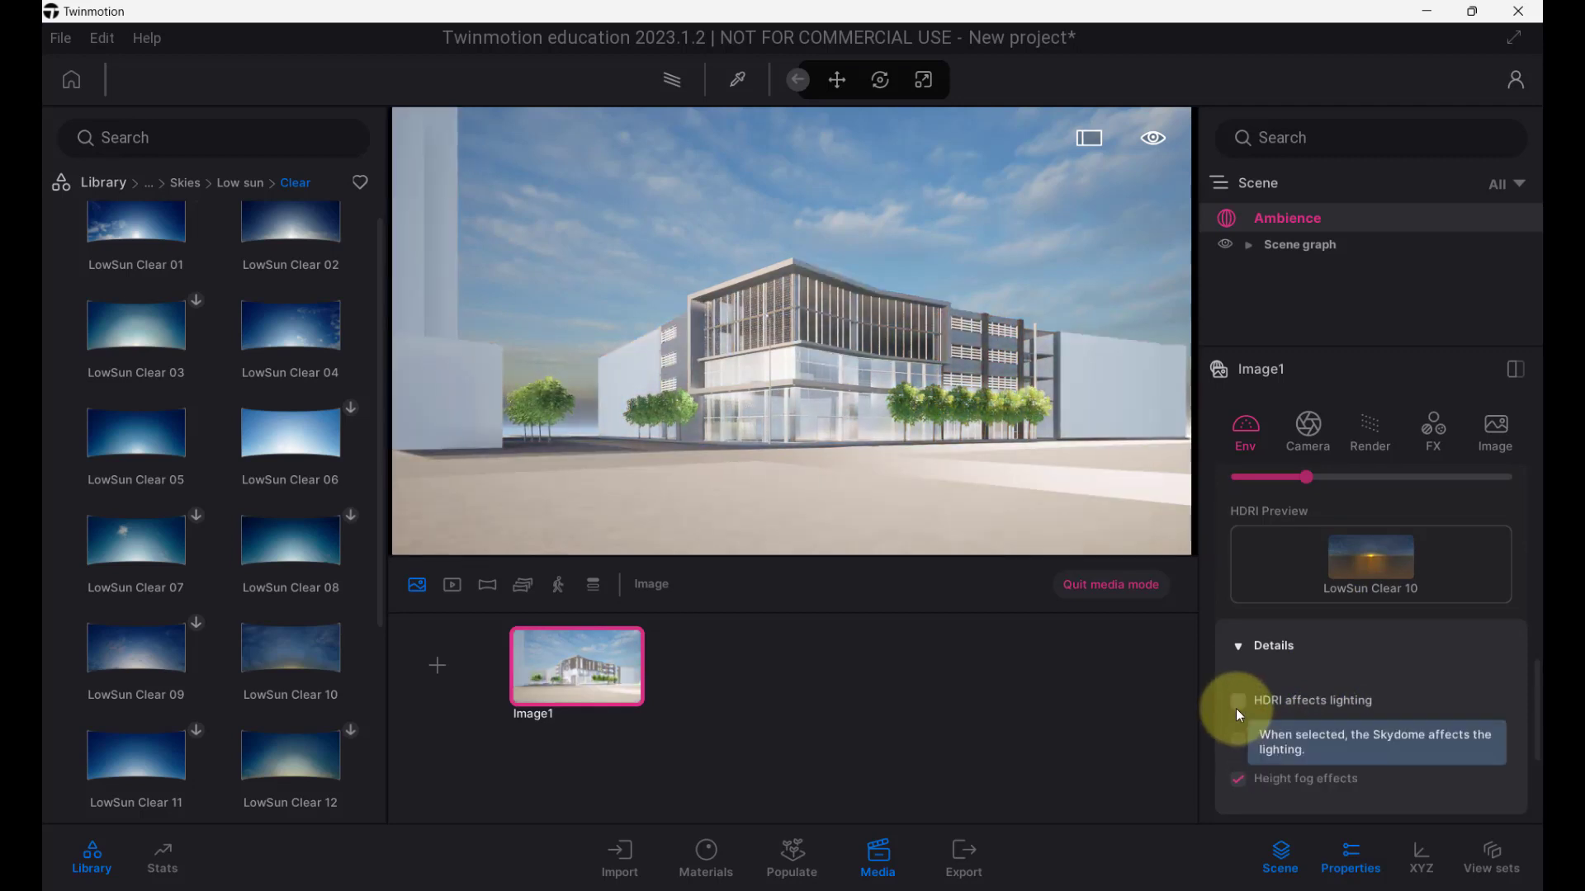
{"action": "left_click", "coordinate": [1245, 741]}
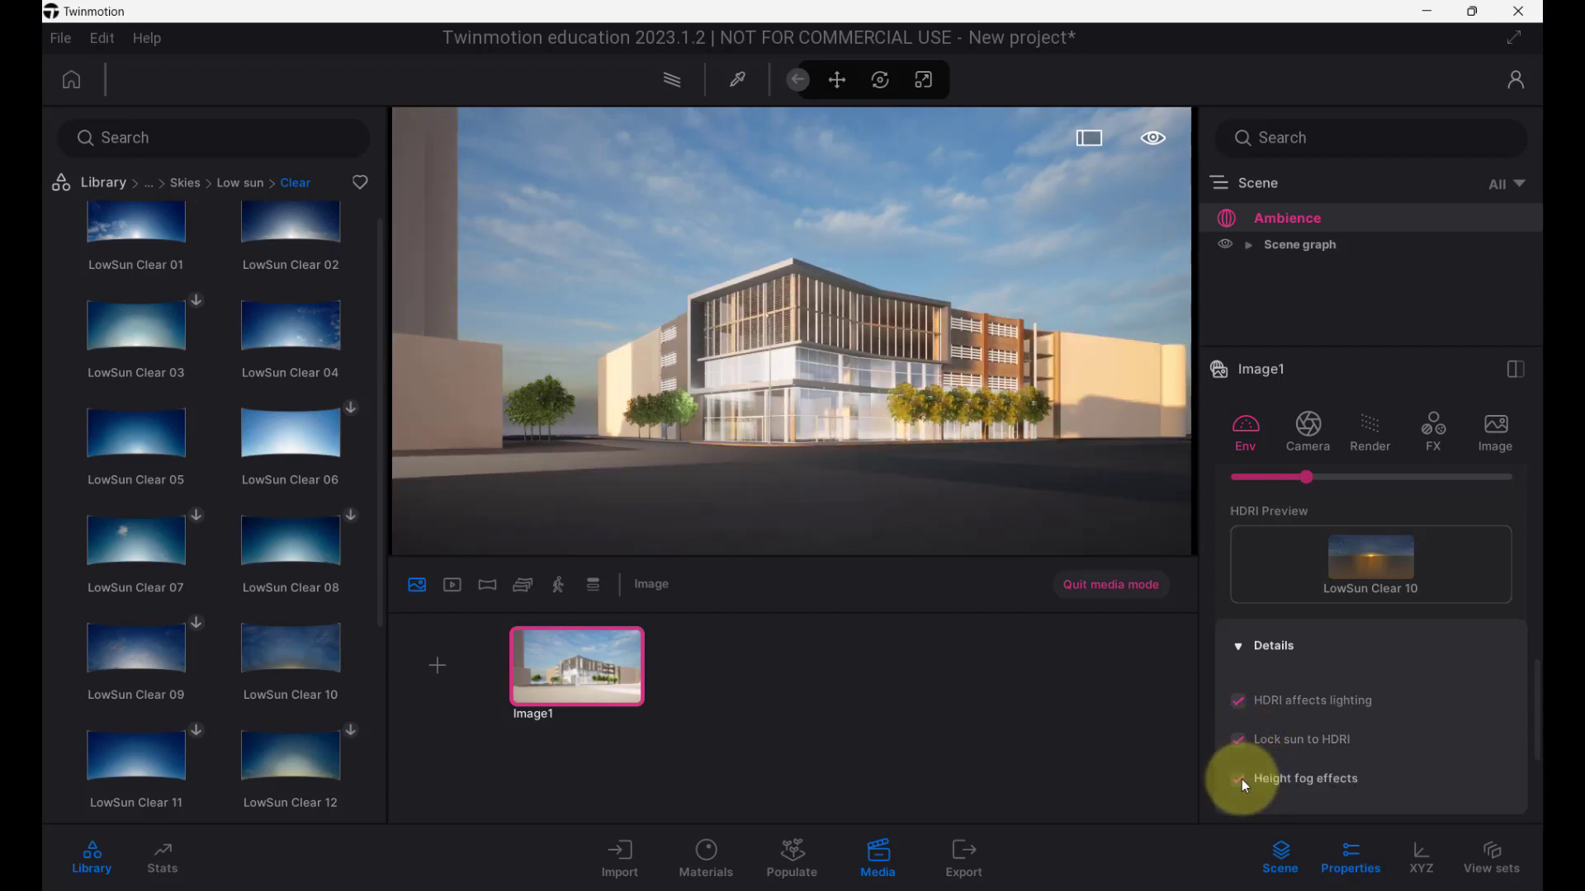
{"action": "left_click", "coordinate": [1236, 780]}
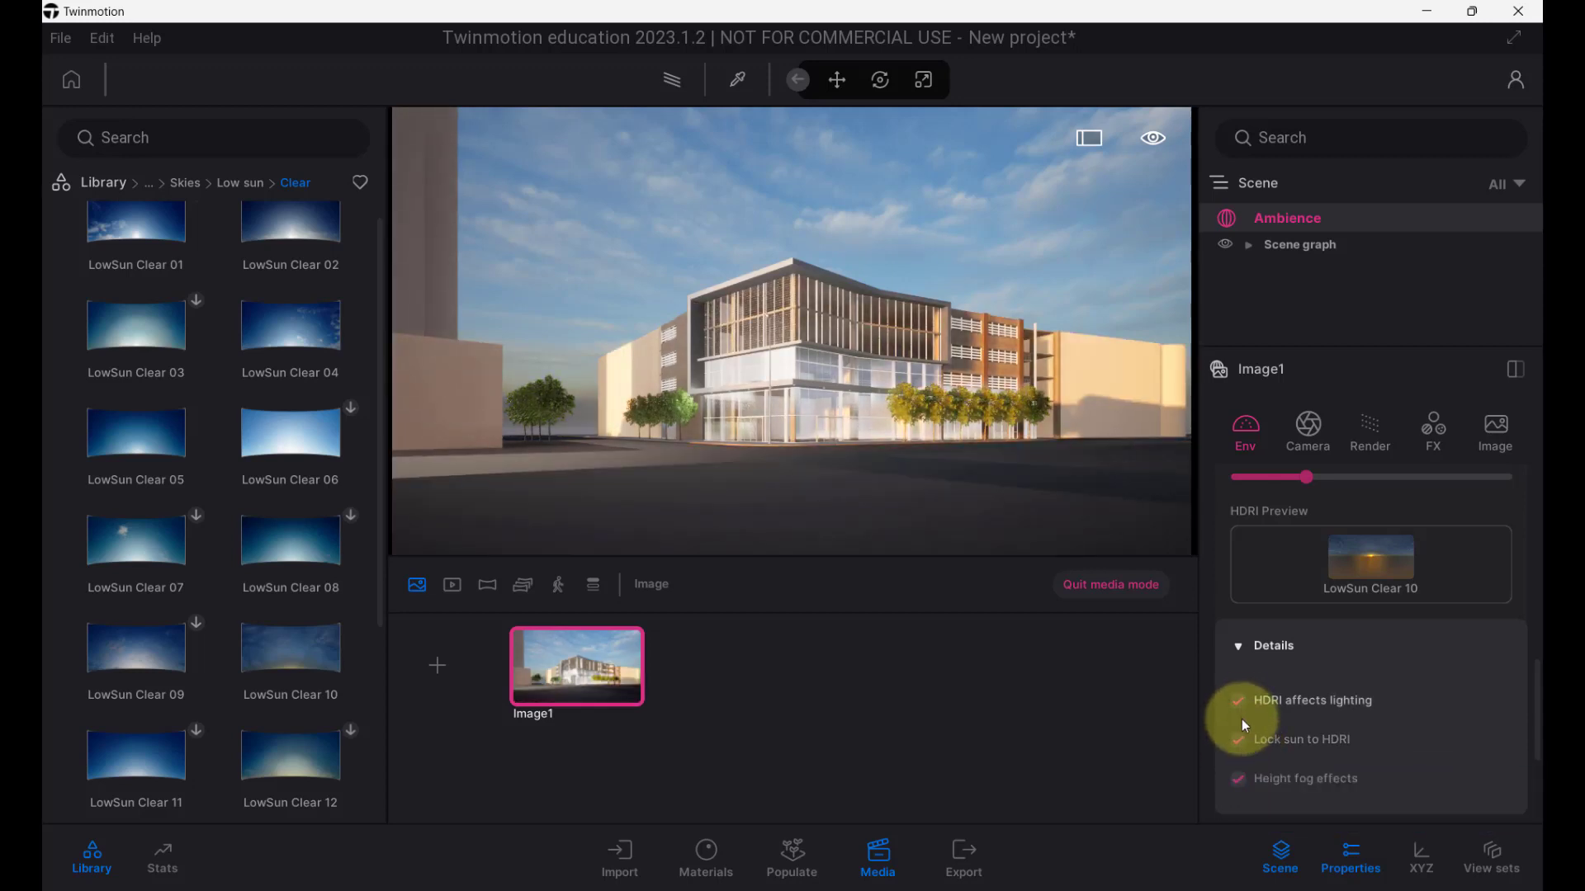
Turn off Lock sun to HDRI for Image1 and set the time of day to 14:47.
{"action": "left_click", "coordinate": [1239, 738]}
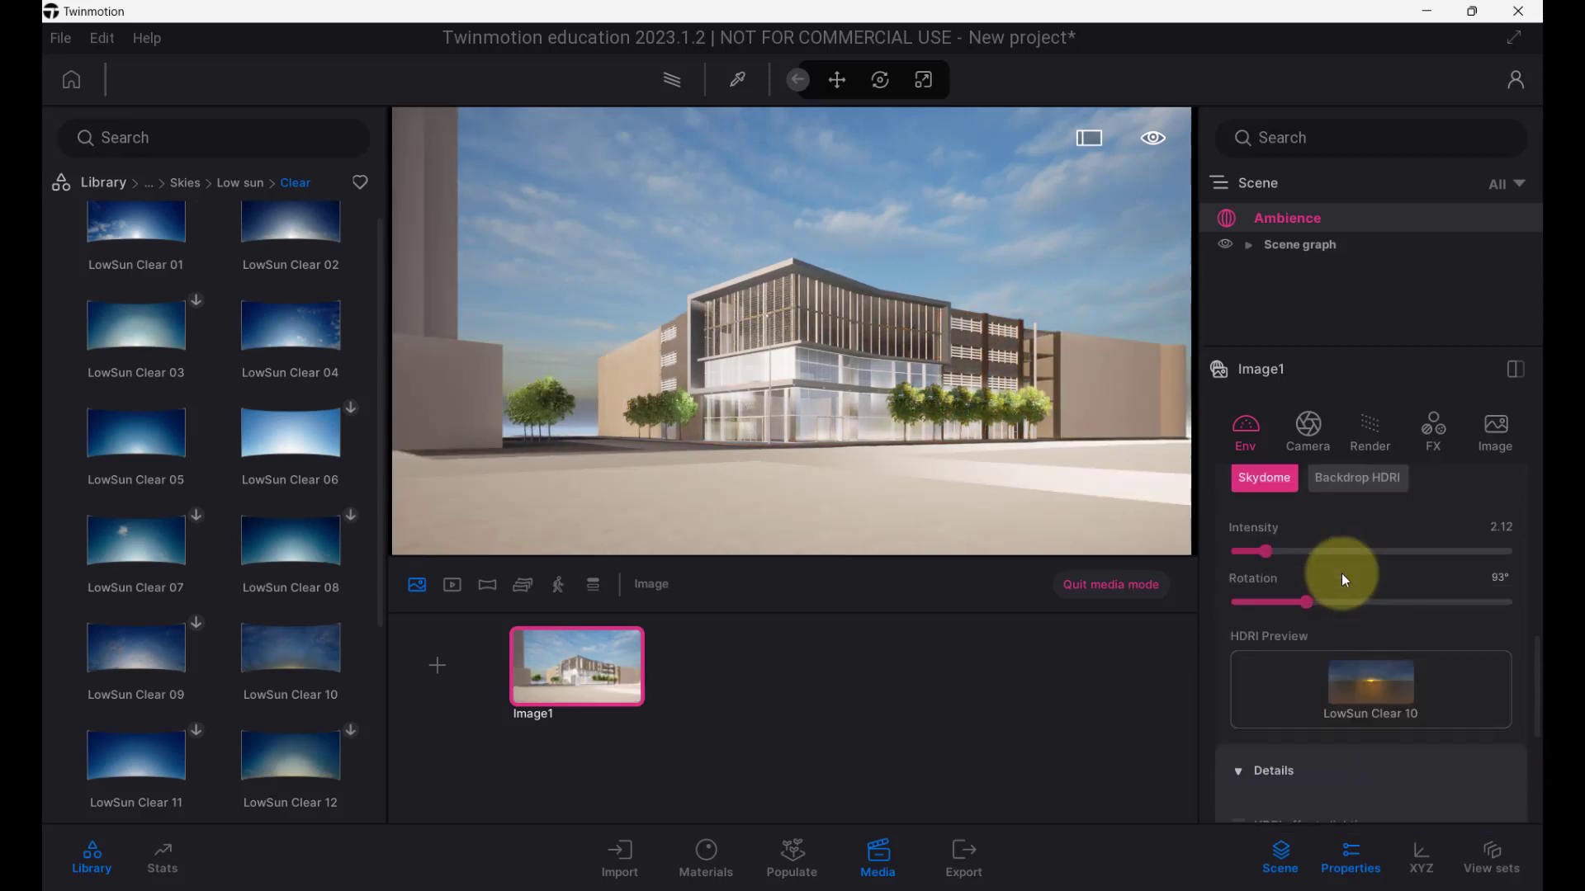
{"action": "scroll", "coordinate": [1341, 572], "scroll_direction": "up", "scroll_amount": 5}
{"action": "scroll", "coordinate": [1337, 569], "scroll_direction": "up", "scroll_amount": 5}
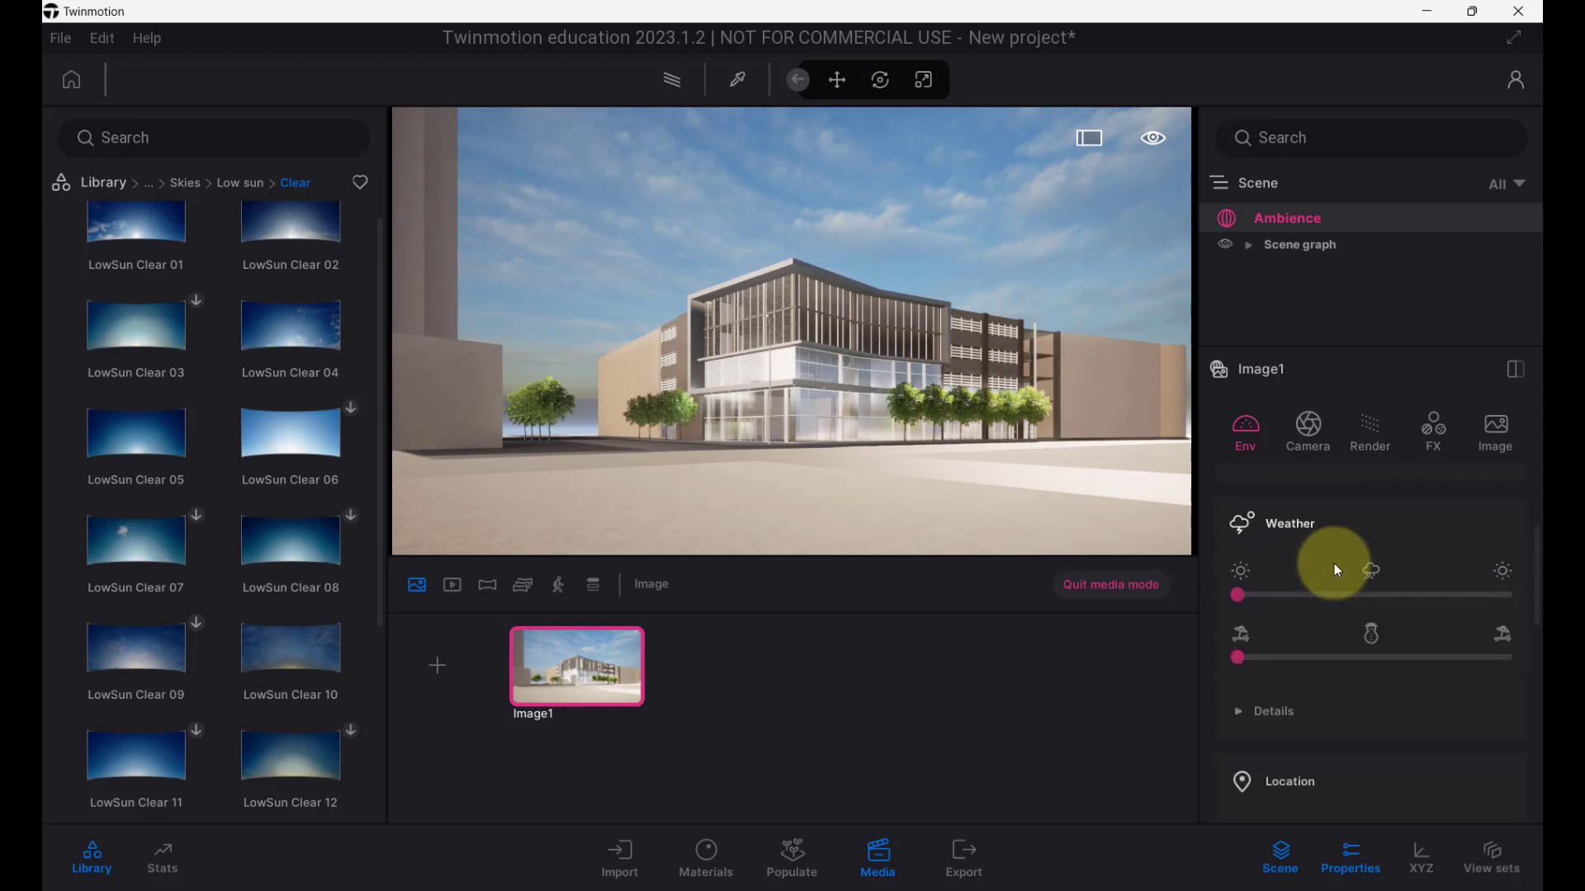
{"action": "left_click_drag", "start_coordinate": [1330, 534], "coordinate": [1403, 534]}
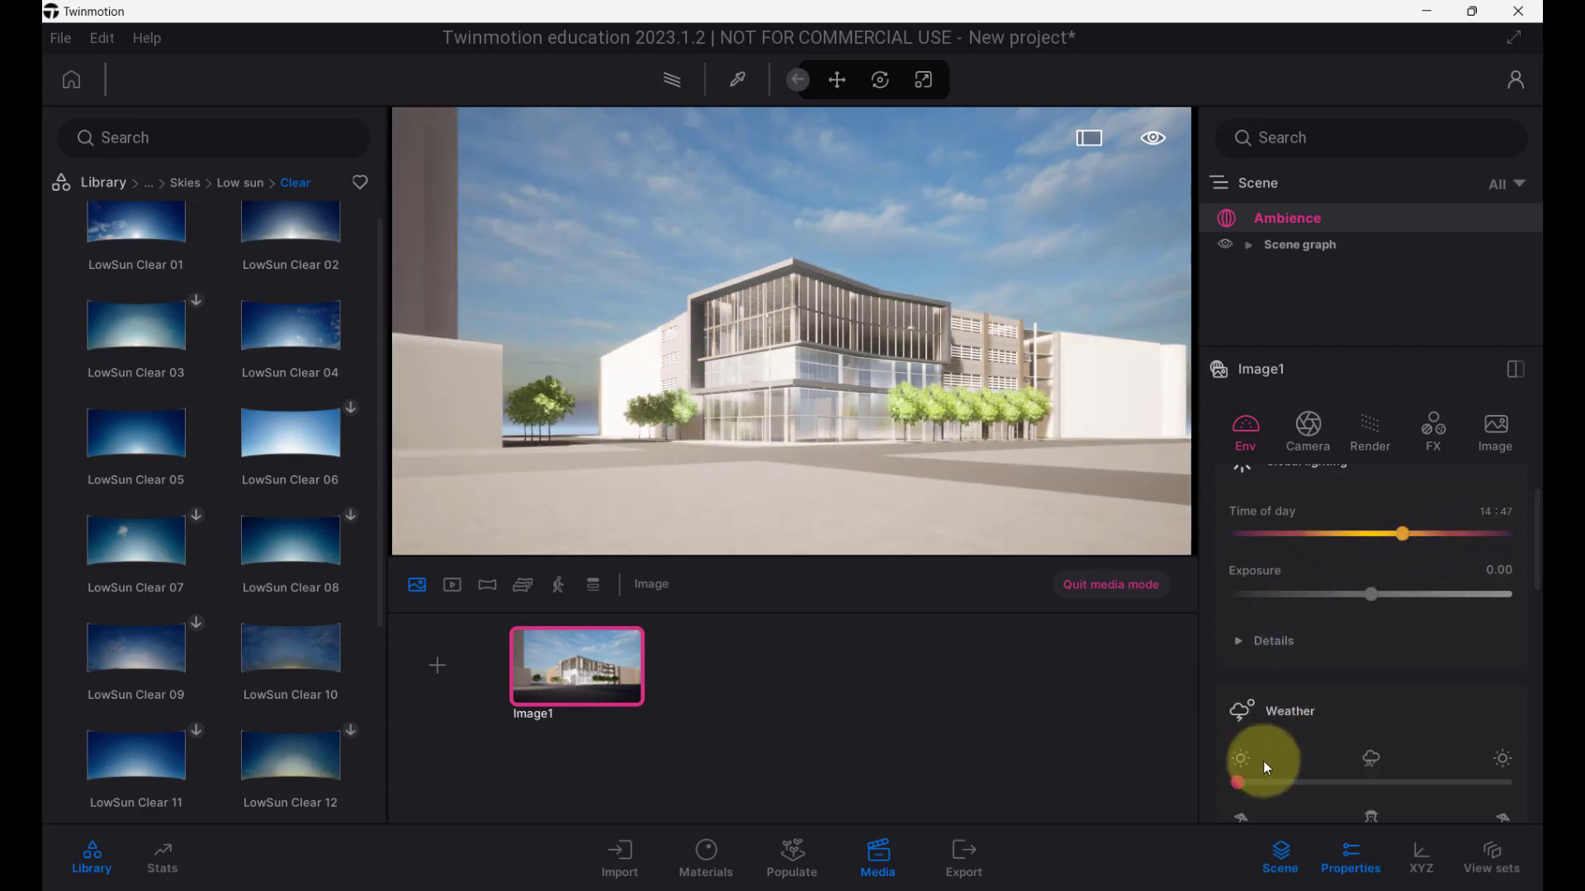